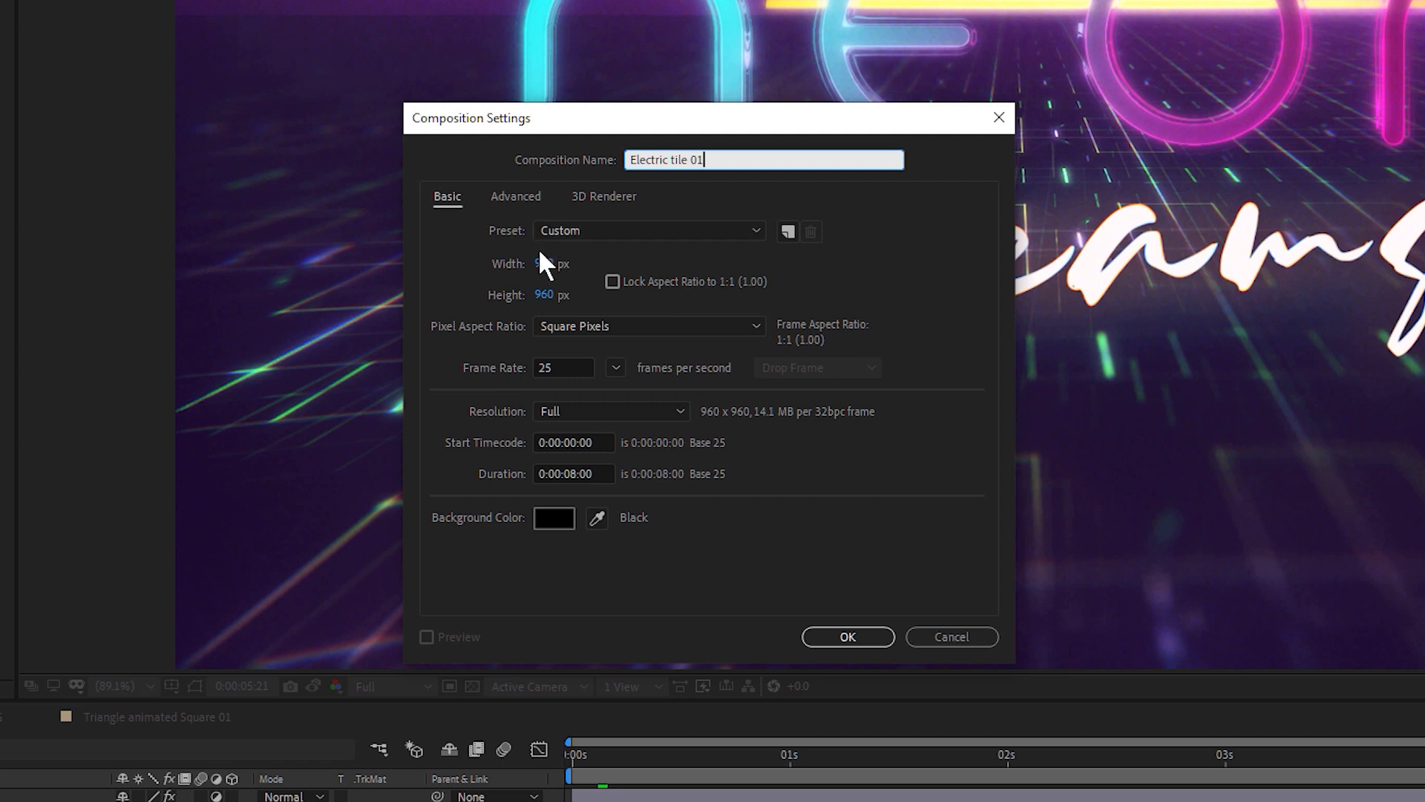
- Set the Electric tile 01 composition's width and height to 1080 px and create it
{"action": "left_click_drag", "start_coordinate": [544, 266], "coordinate": [536, 273]}
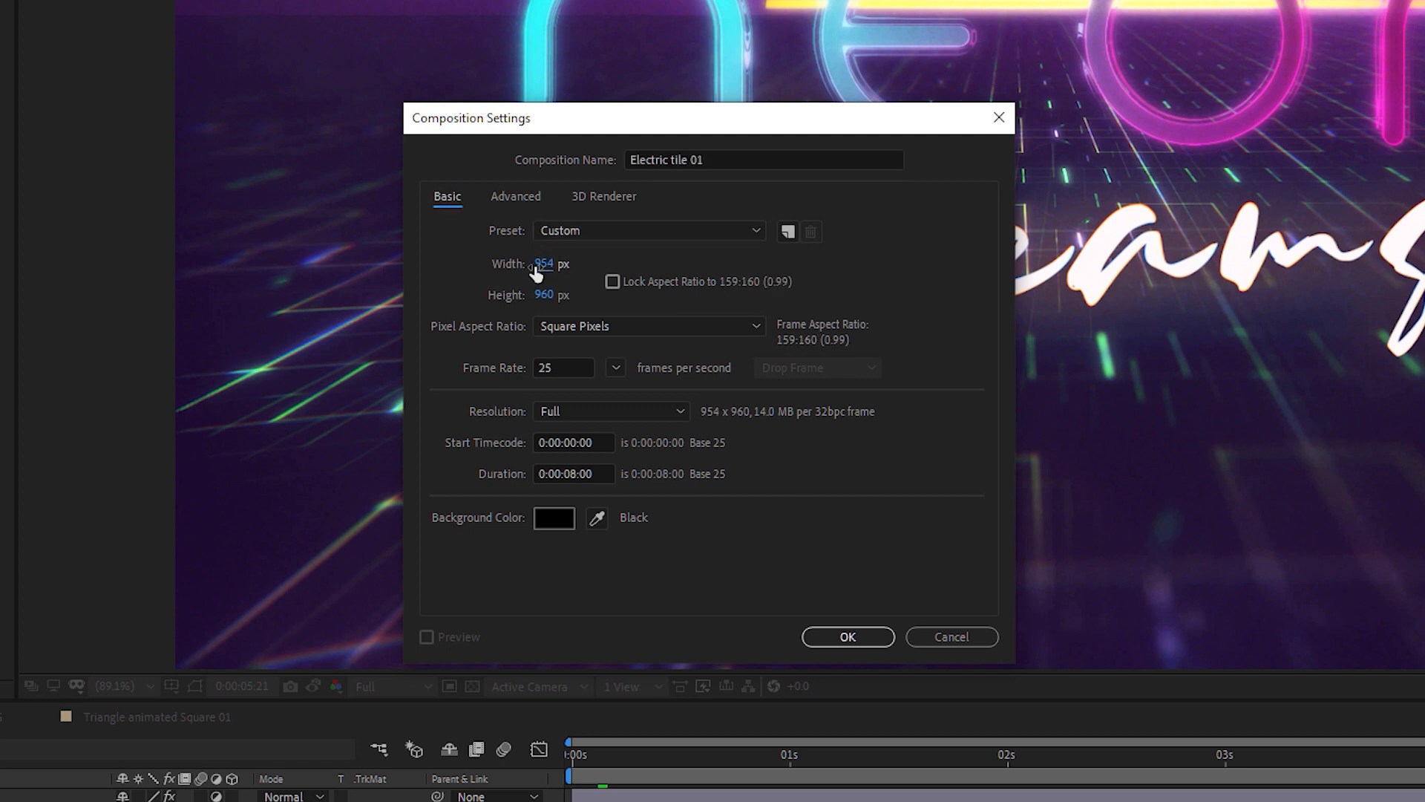
{"action": "left_click", "coordinate": [543, 267]}
{"action": "type", "text": "1080"}
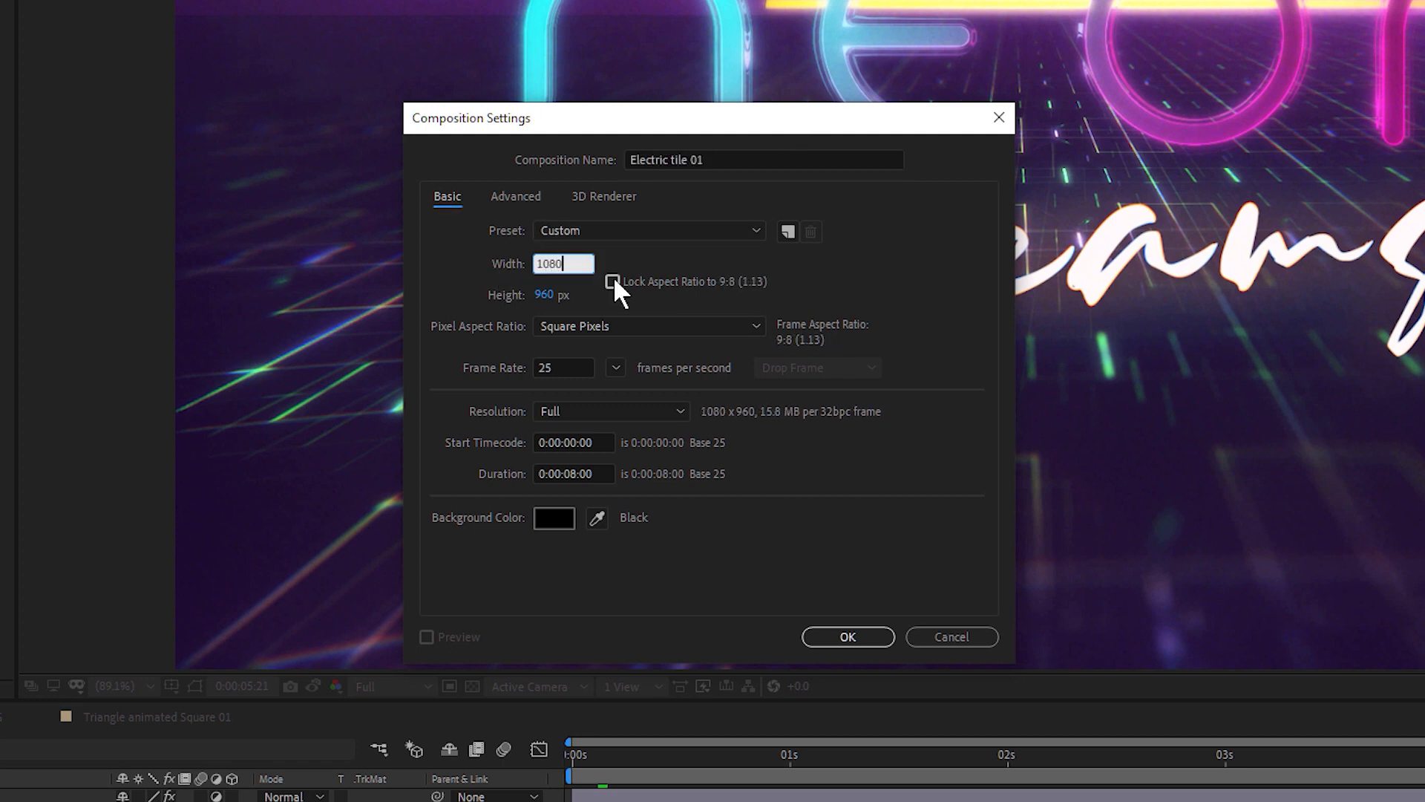
{"action": "key", "text": "Tab"}
{"action": "type", "text": "1080"}
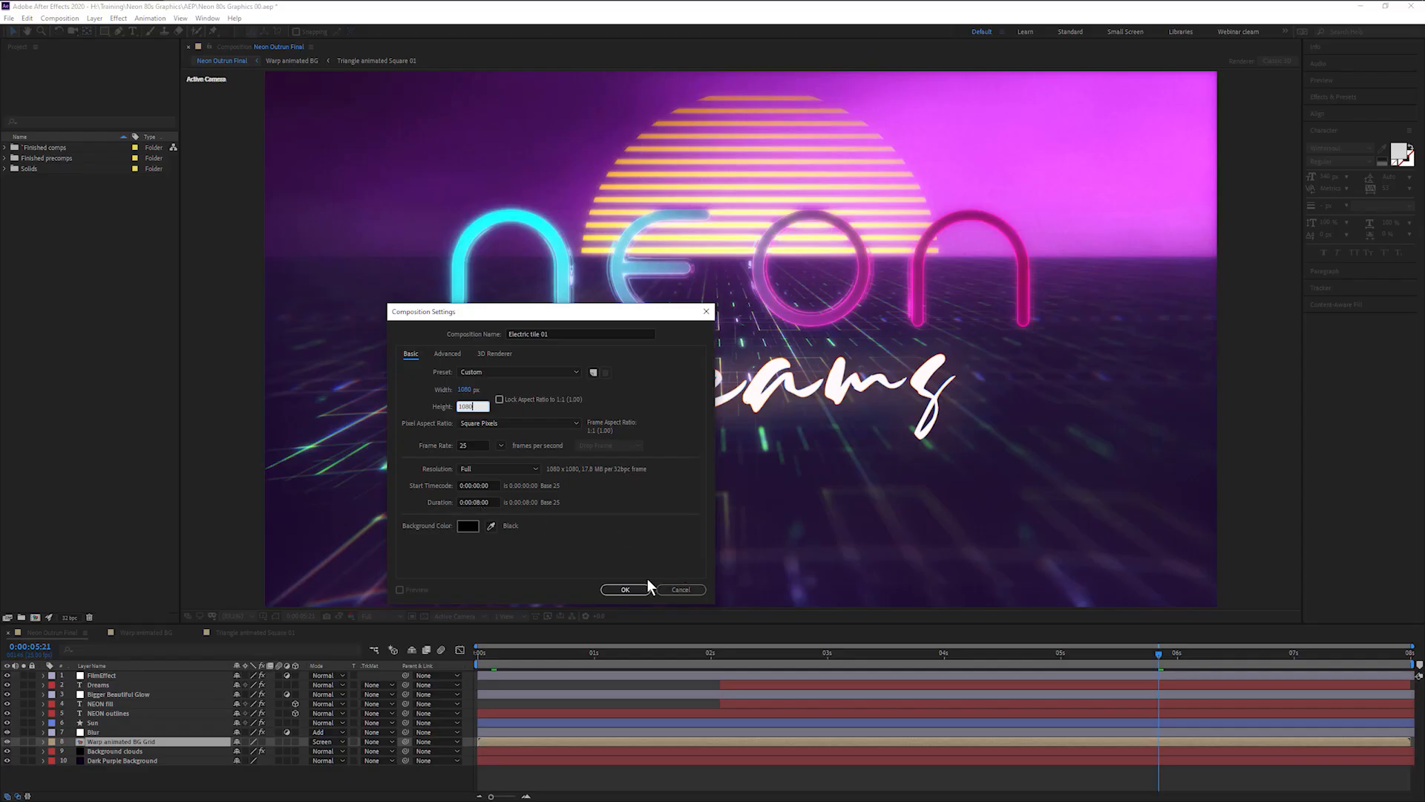
{"action": "left_click", "coordinate": [644, 585]}
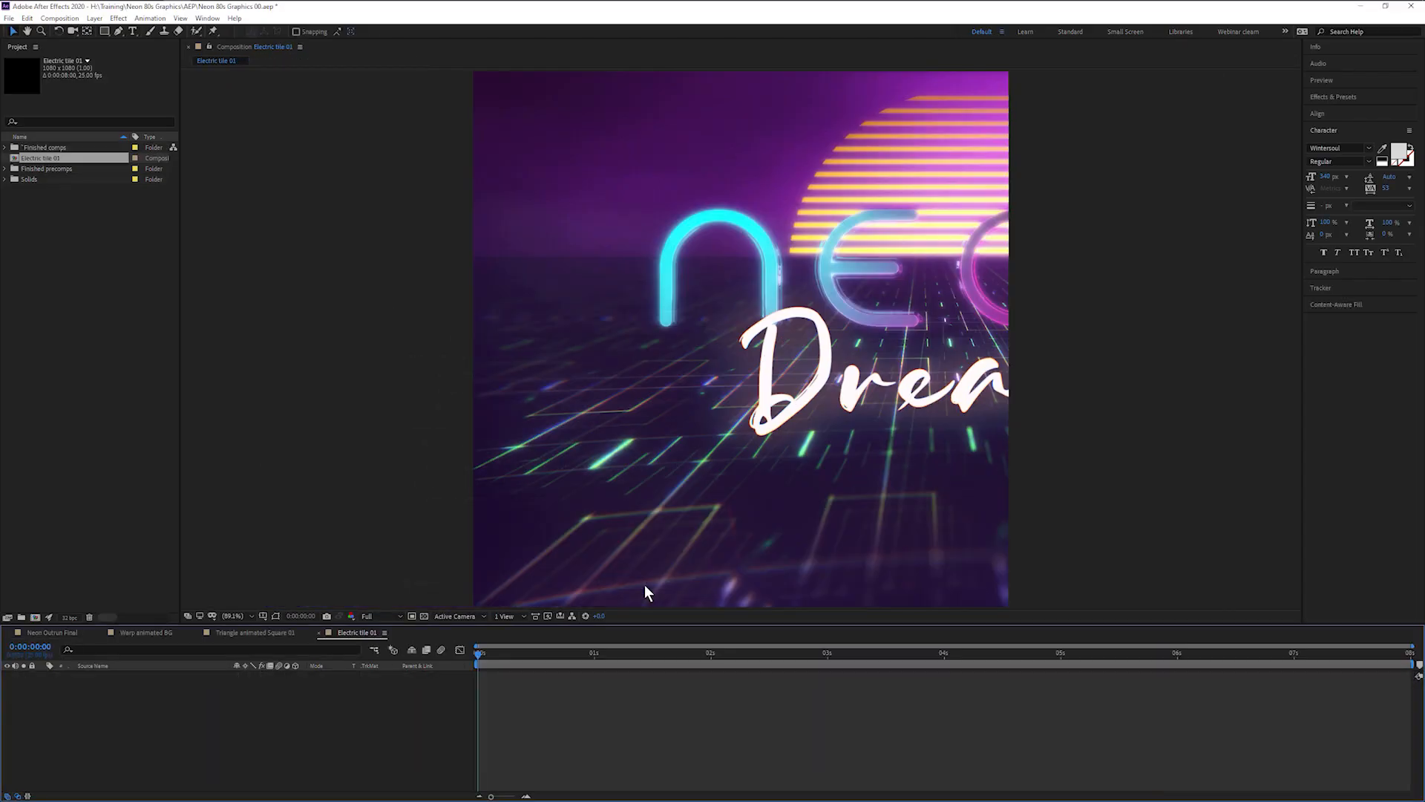
- Draw an upright star with the Star tool around the composition's centre, with an outer radius of about 424 px
{"action": "key", "text": "q"}
{"action": "key", "text": "q"}
{"action": "key", "text": "q"}
{"action": "key", "text": "q"}
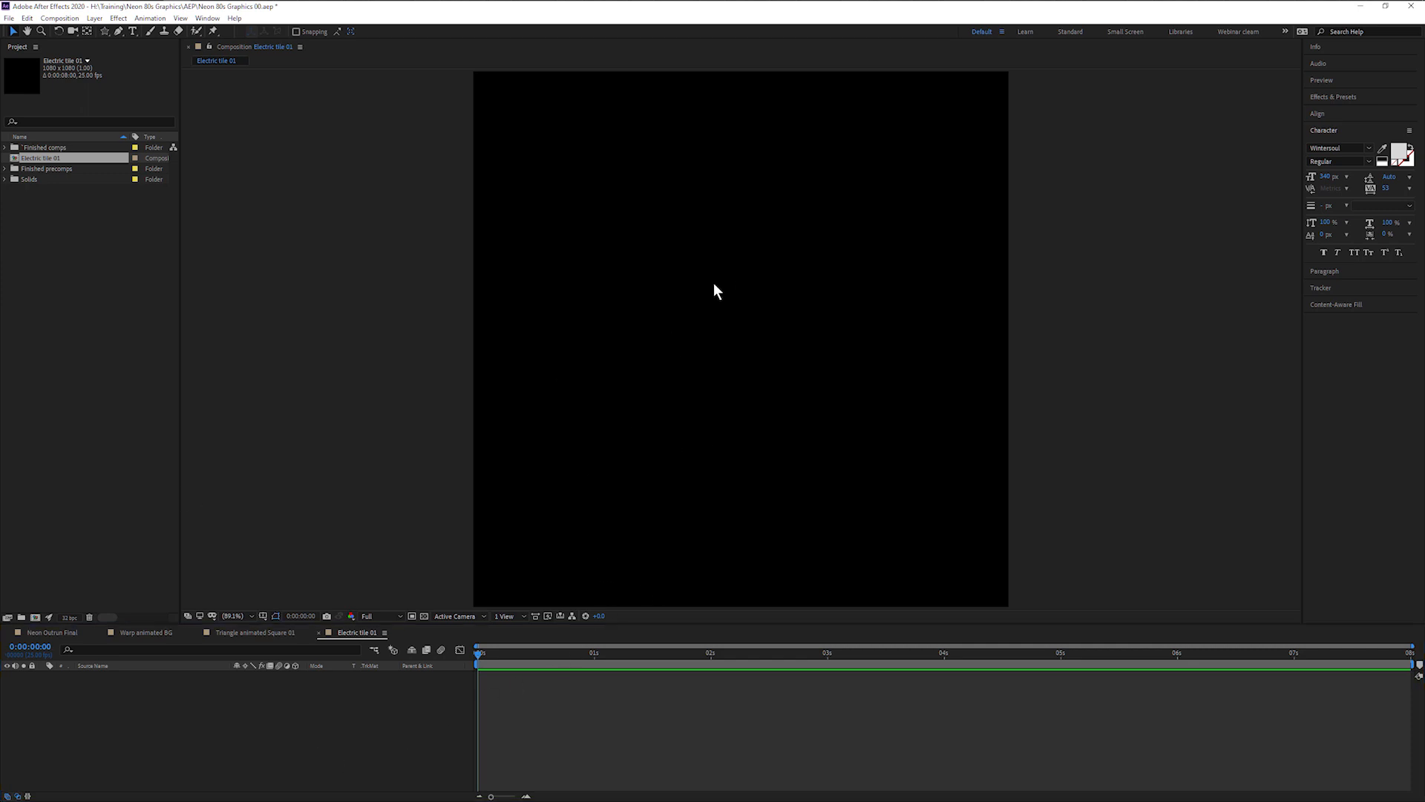
{"action": "left_click", "coordinate": [104, 30]}
{"action": "left_click", "coordinate": [302, 158]}
{"action": "mouse_move", "coordinate": [741, 339]}
{"action": "left_mouse_down"}
{"action": "mouse_move", "coordinate": [879, 245]}
{"action": "mouse_move", "coordinate": [919, 255]}
{"action": "mouse_move", "coordinate": [924, 230]}
{"action": "mouse_move", "coordinate": [902, 239]}
{"action": "mouse_move", "coordinate": [934, 215]}
{"action": "mouse_move", "coordinate": [894, 250]}
{"action": "mouse_move", "coordinate": [913, 242]}
{"action": "left_mouse_up"}
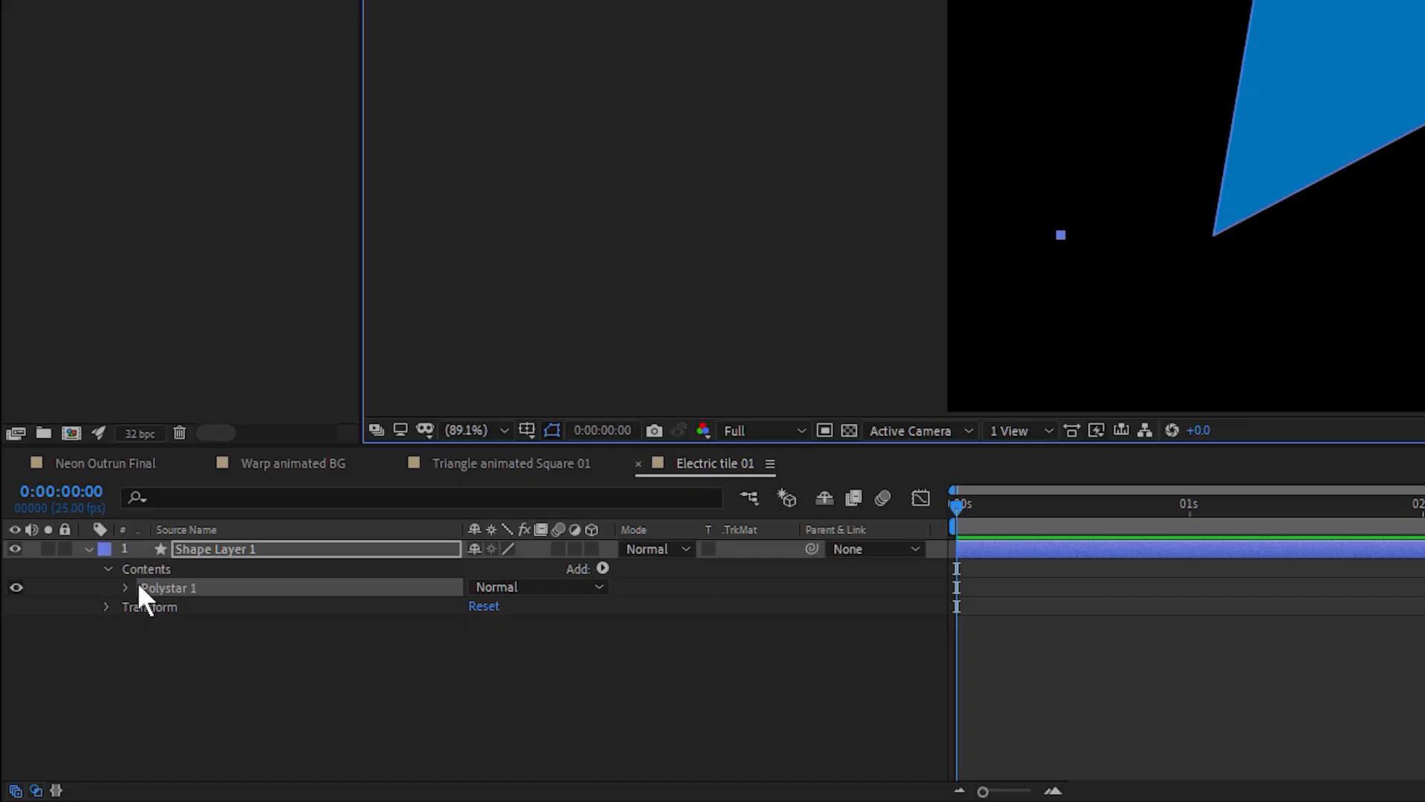
- Turn the star into a triangle by setting the Polystar Path's points to 3
{"action": "left_click", "coordinate": [63, 694]}
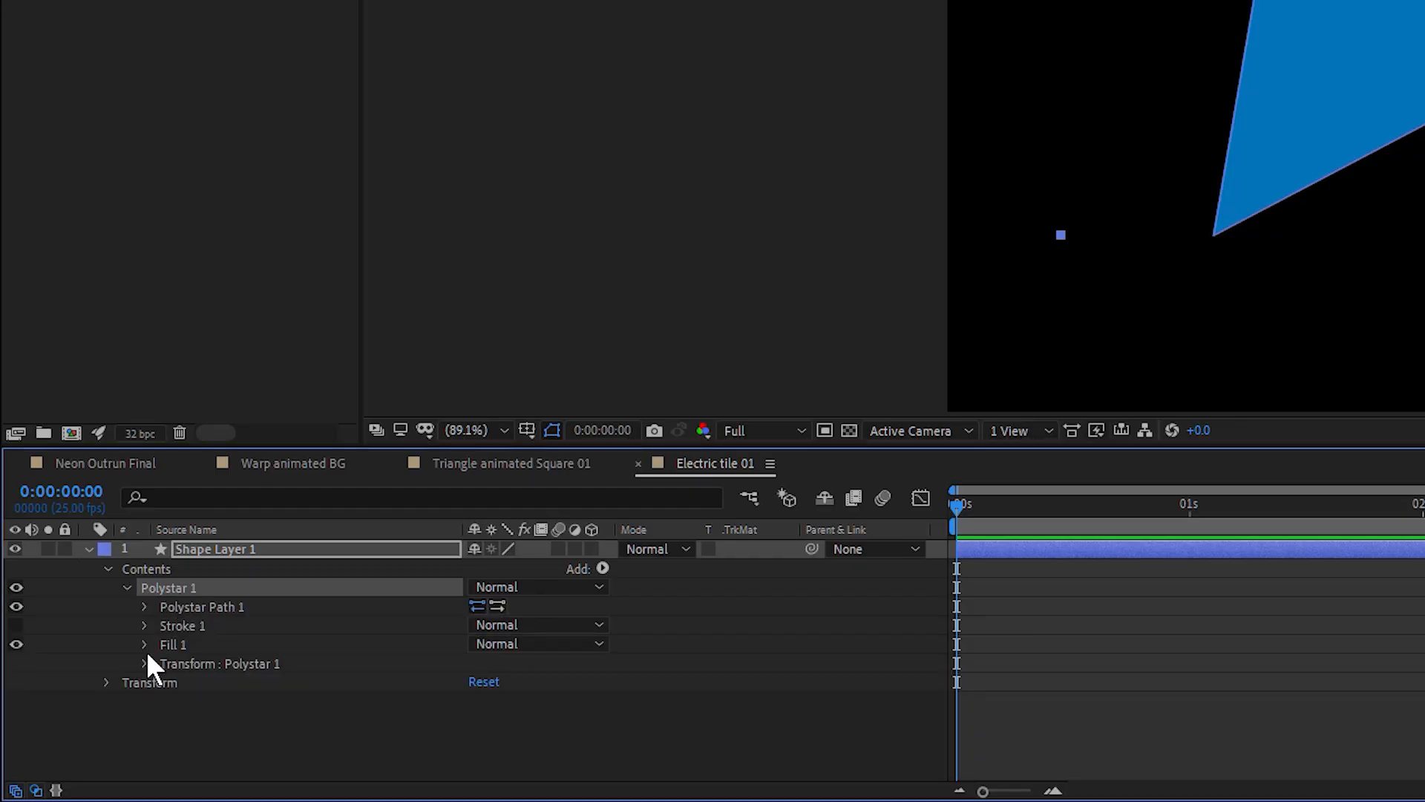
{"action": "left_click", "coordinate": [146, 605]}
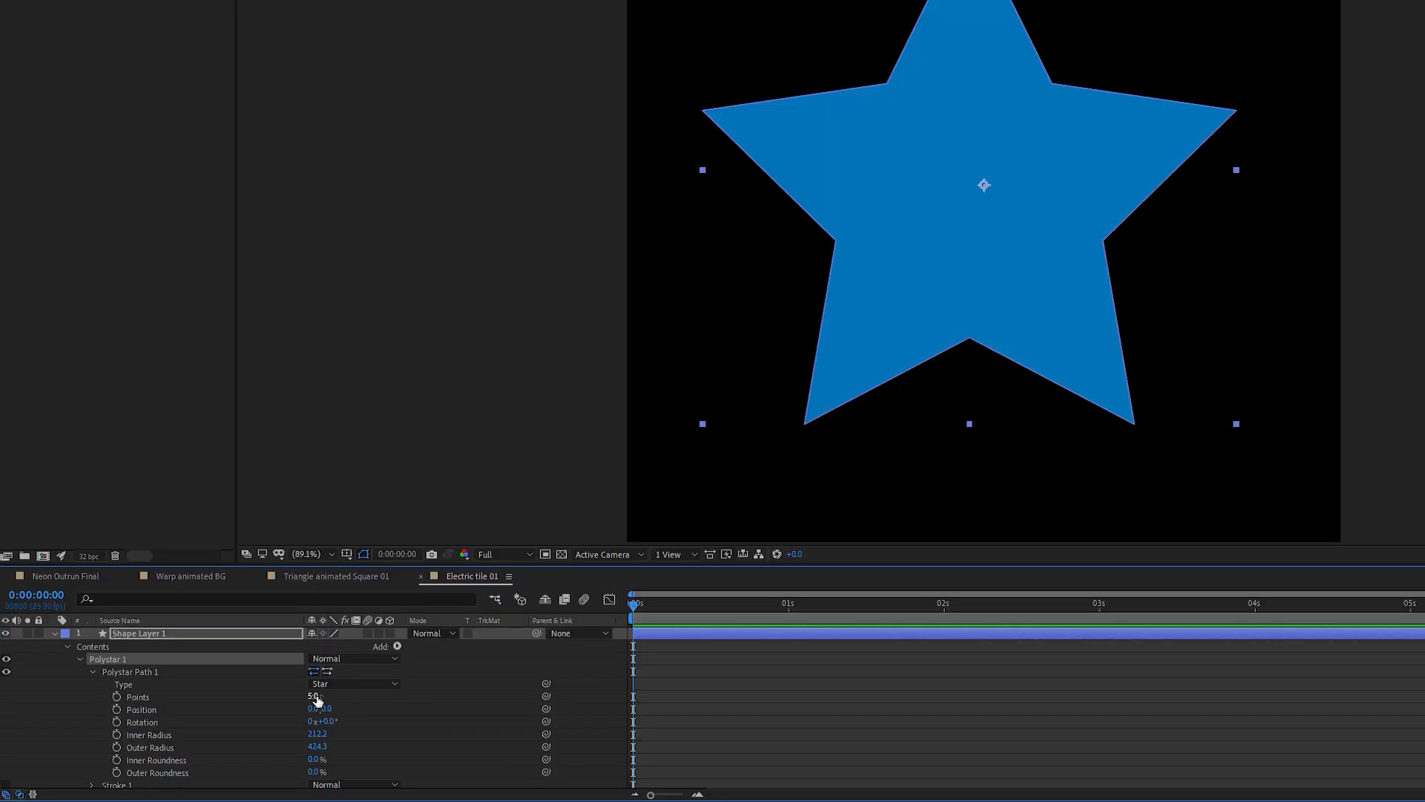
{"action": "left_click_drag", "start_coordinate": [476, 642], "coordinate": [426, 647]}
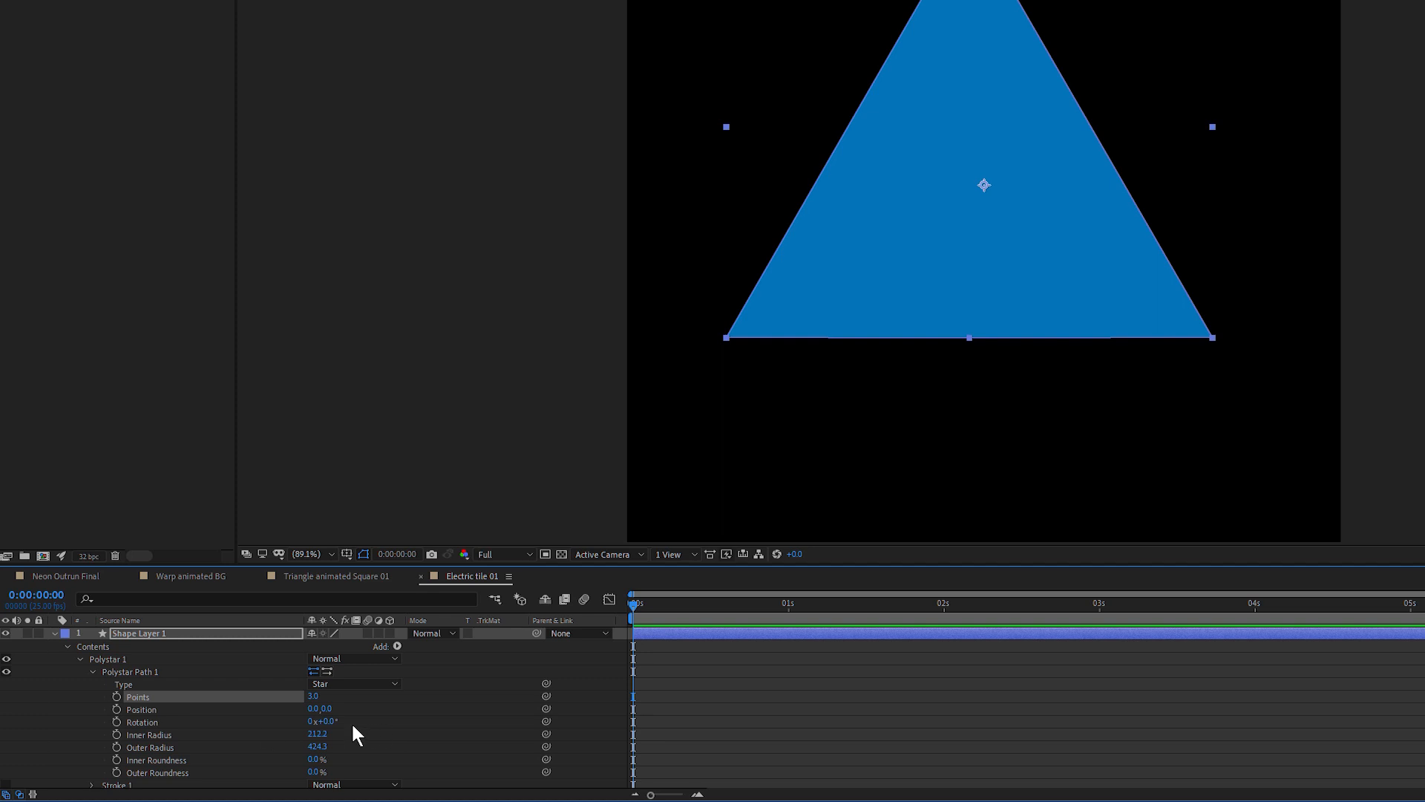
{"action": "left_click", "coordinate": [93, 672]}
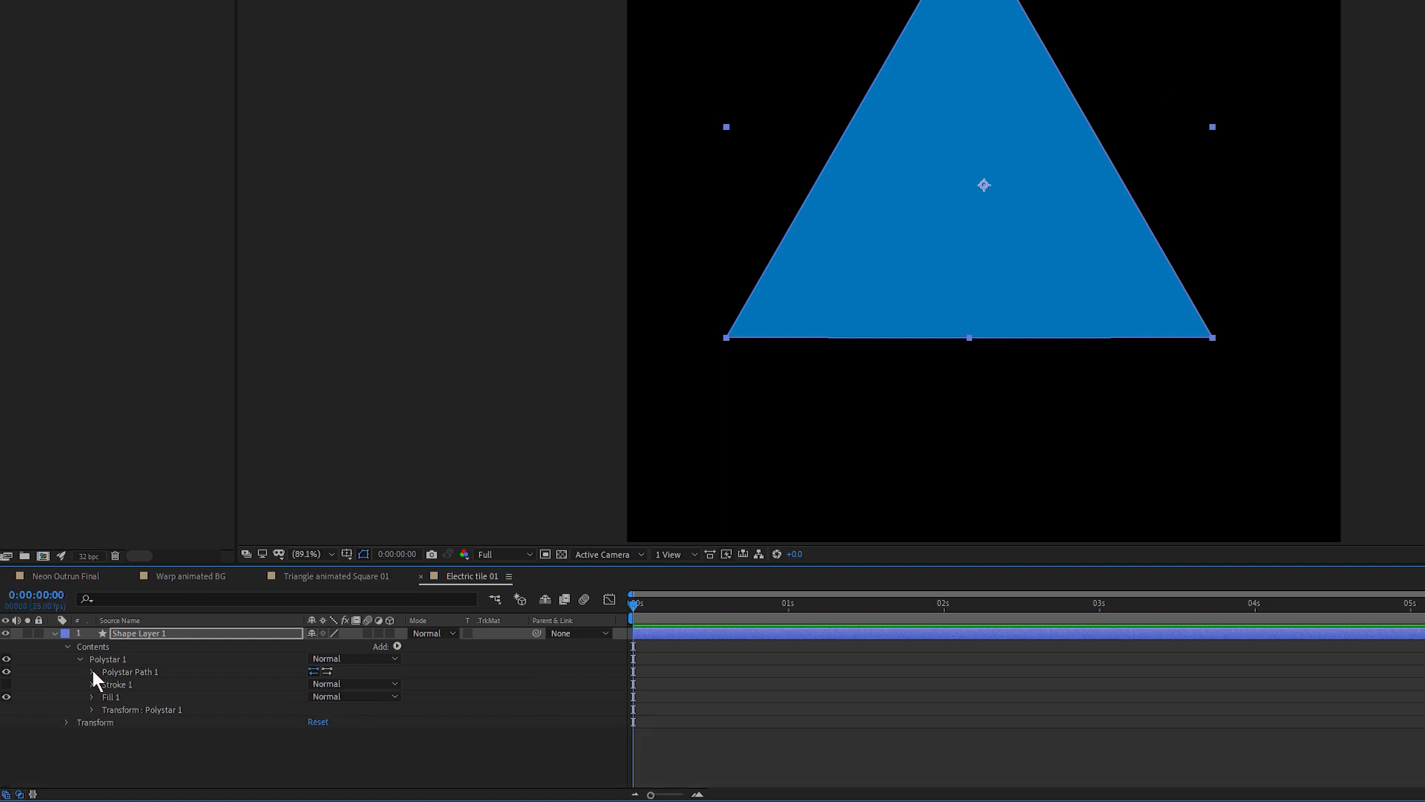
- Centre the triangle by setting the Position in the Polystar 1 transform to 0, 0
{"action": "left_click", "coordinate": [92, 710]}
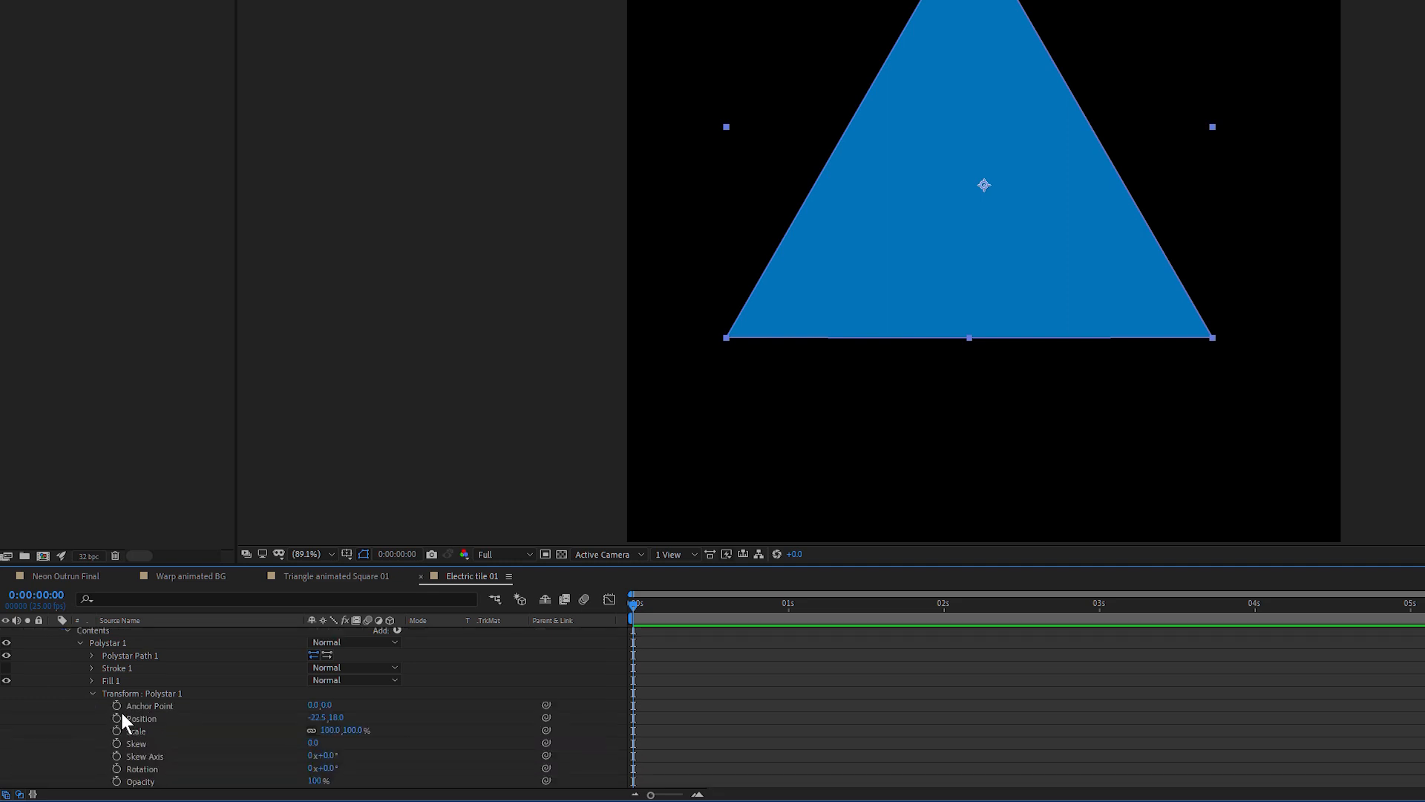
{"action": "left_click", "coordinate": [322, 718]}
{"action": "type", "text": "0"}
{"action": "key", "text": "Tab"}
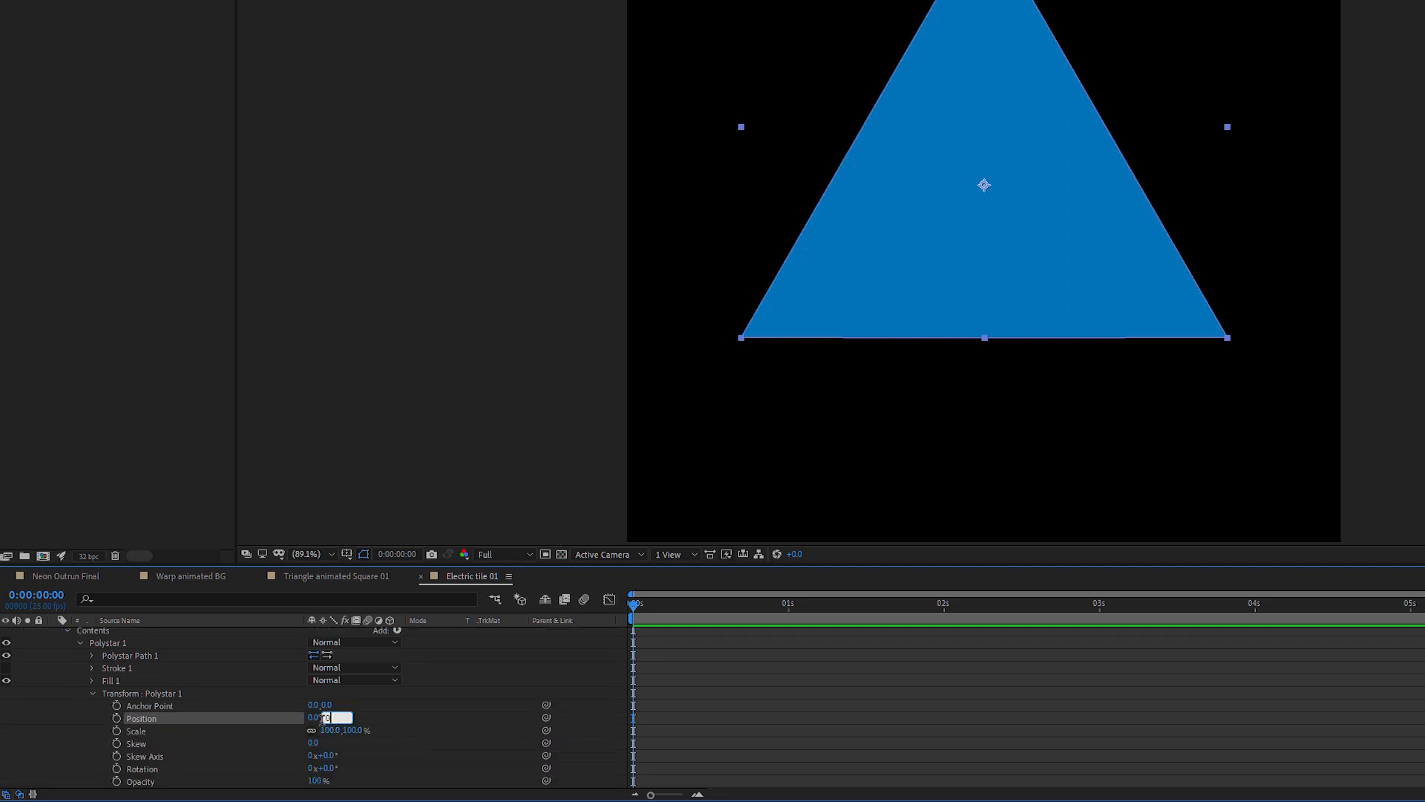
{"action": "type", "text": "0"}
{"action": "key", "text": "Return"}
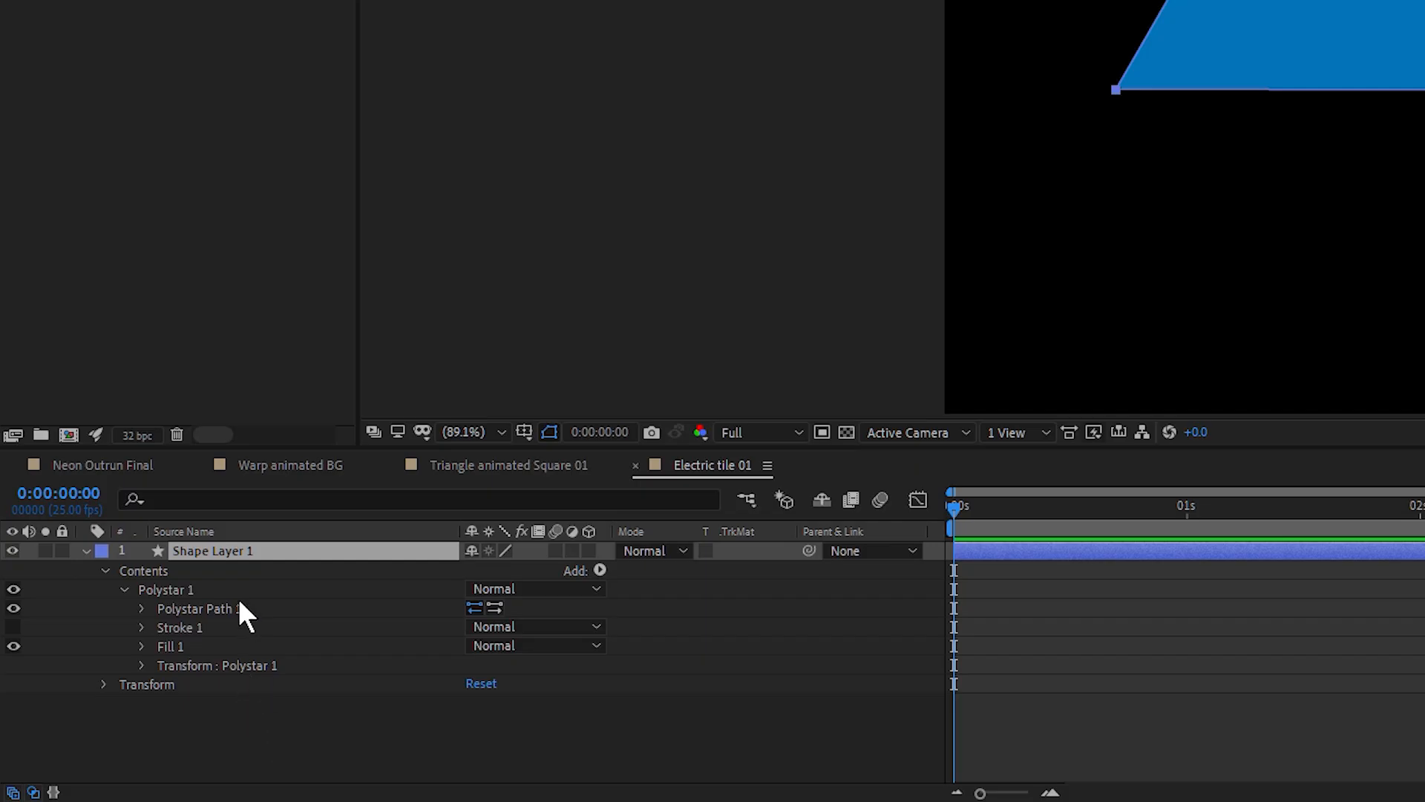
- Convert the triangle's Polystar Path to a Bezier path and select the converted path
{"action": "right_click", "coordinate": [232, 609]}
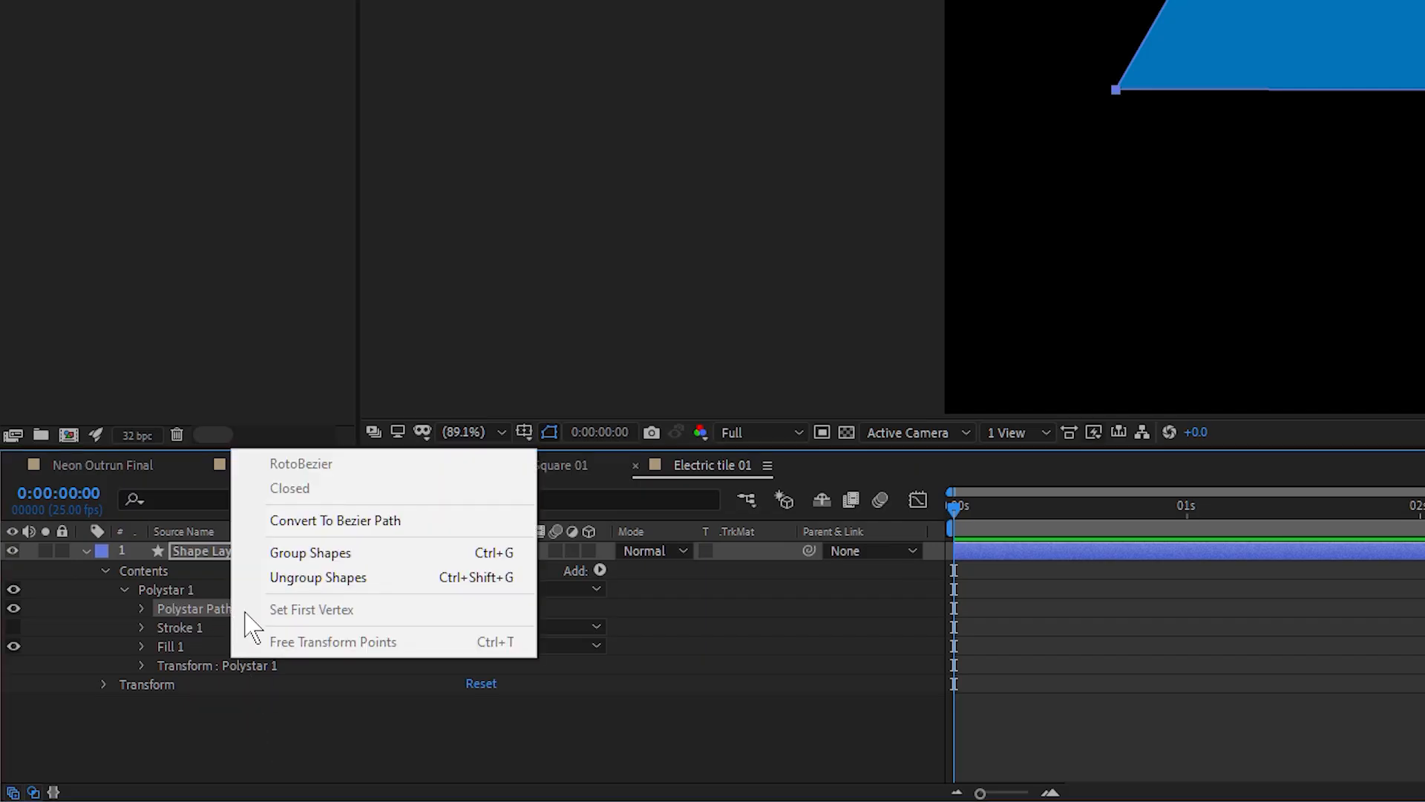
{"action": "left_click", "coordinate": [416, 523]}
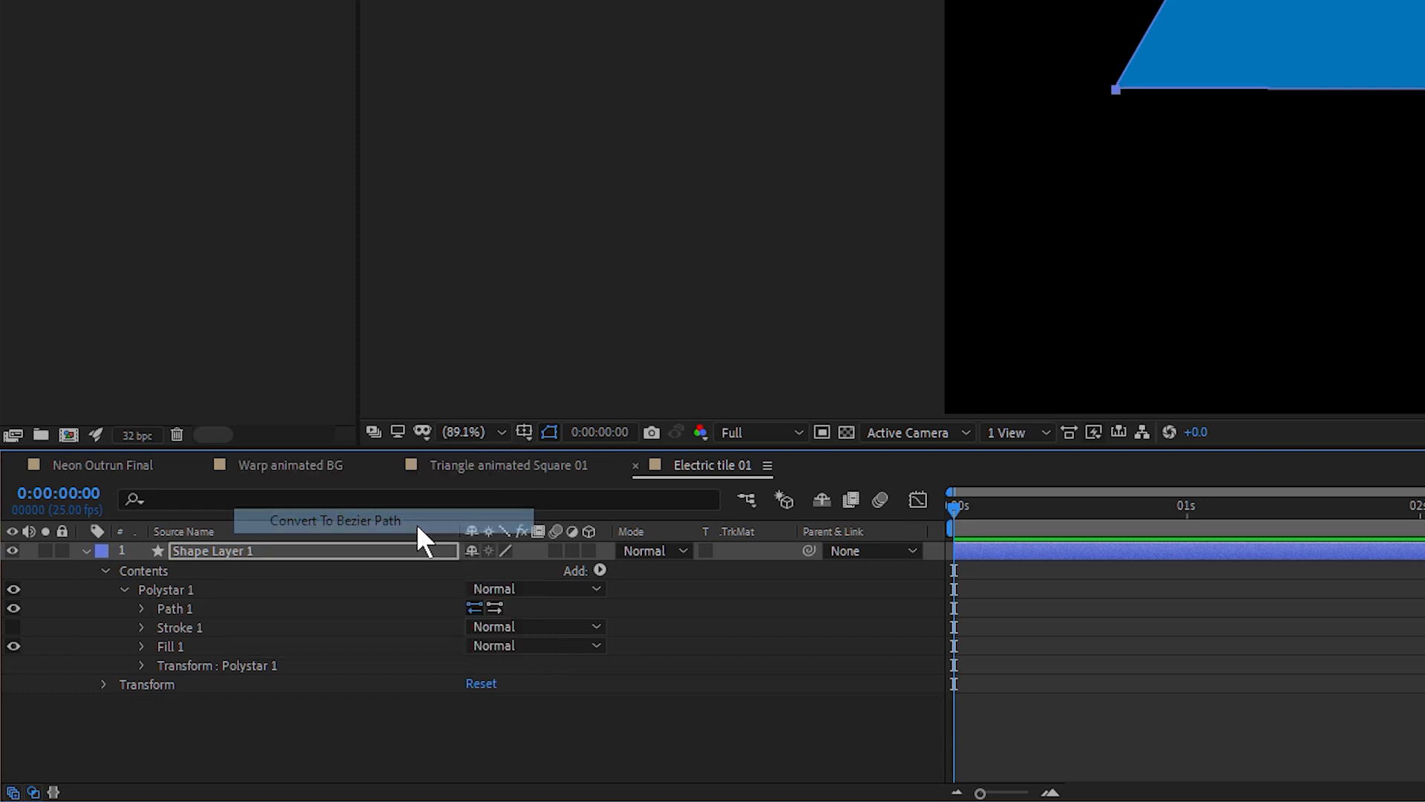
{"action": "left_click", "coordinate": [170, 609]}
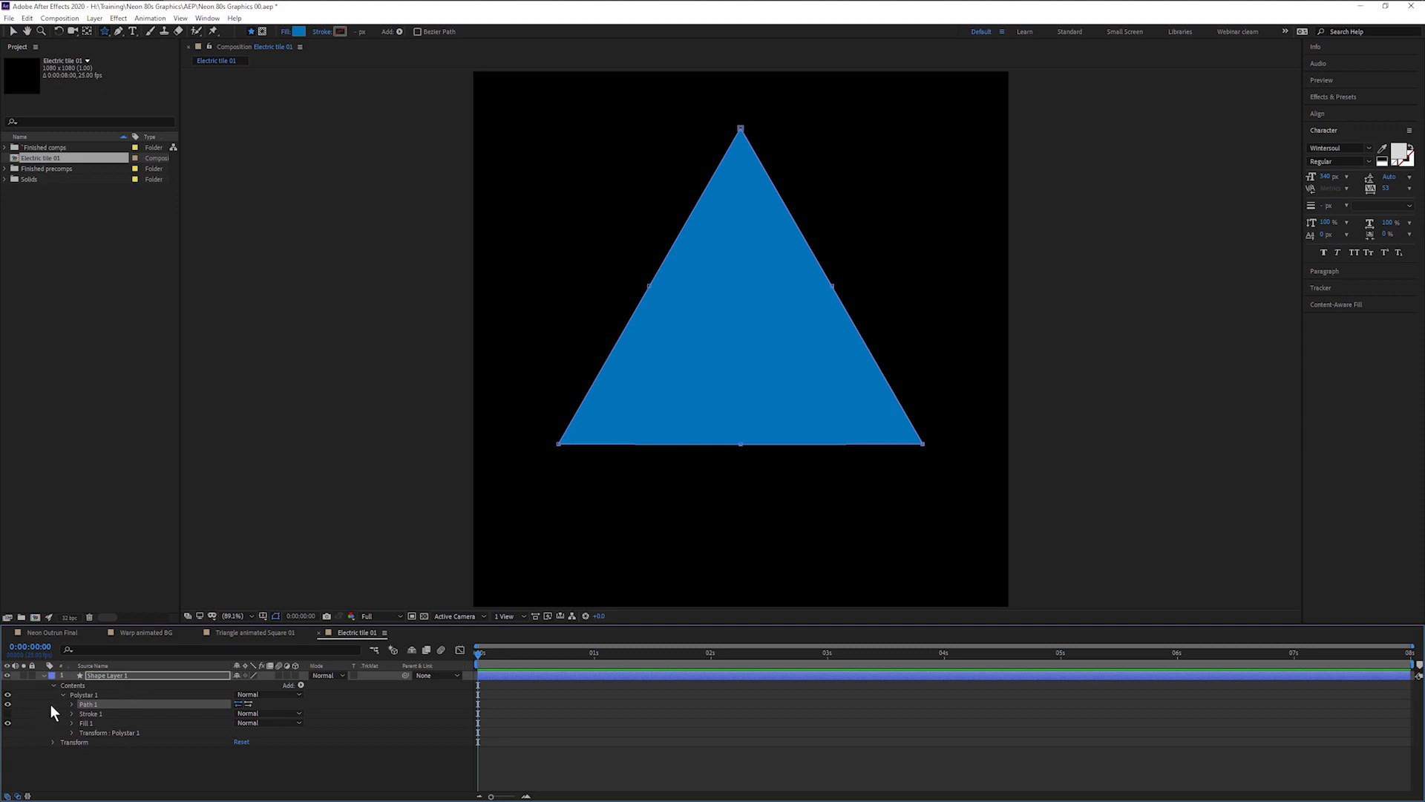
- Add a Path keyframe at 0:00 on the triangle shape and copy it
{"action": "left_click", "coordinate": [71, 704]}
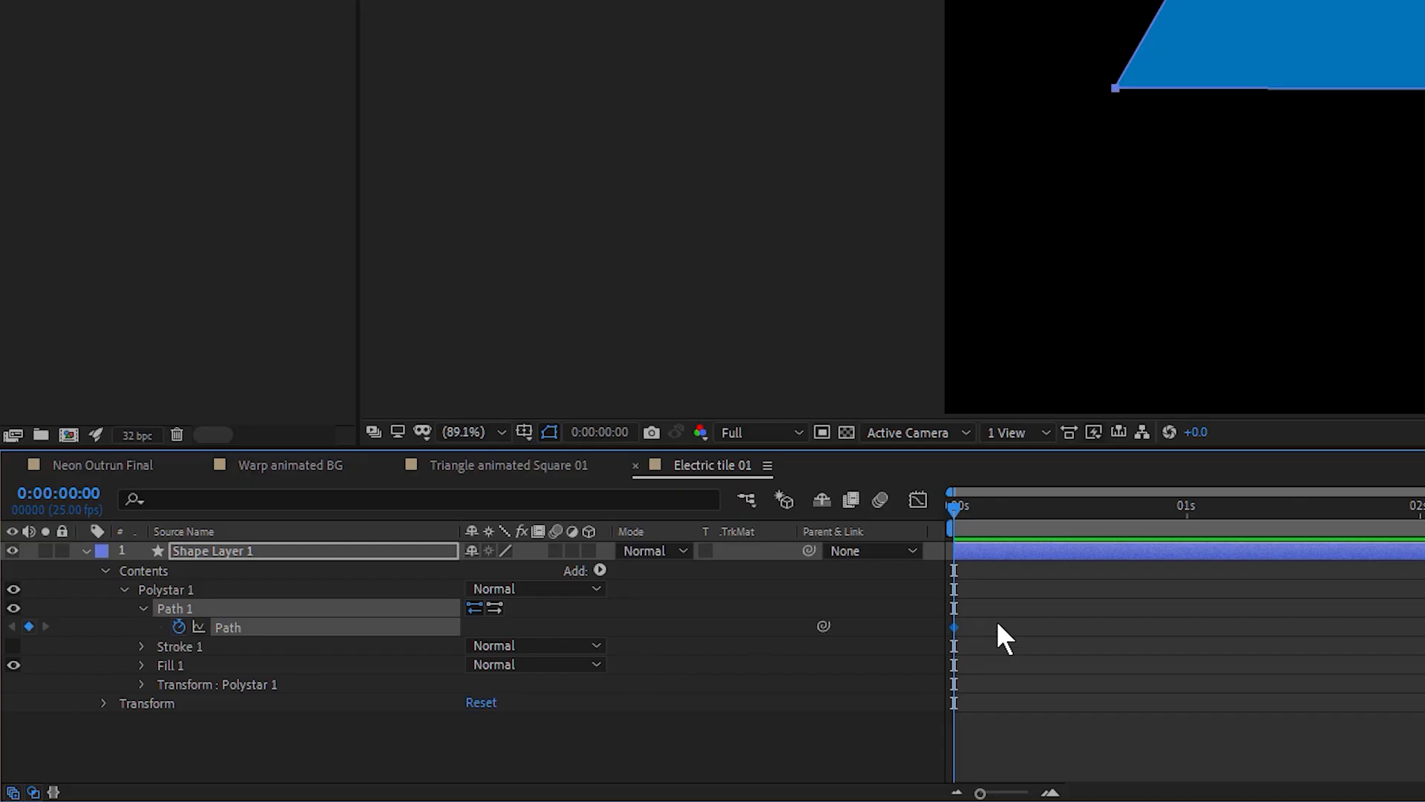
{"action": "left_click_drag", "start_coordinate": [1004, 611], "coordinate": [943, 652]}
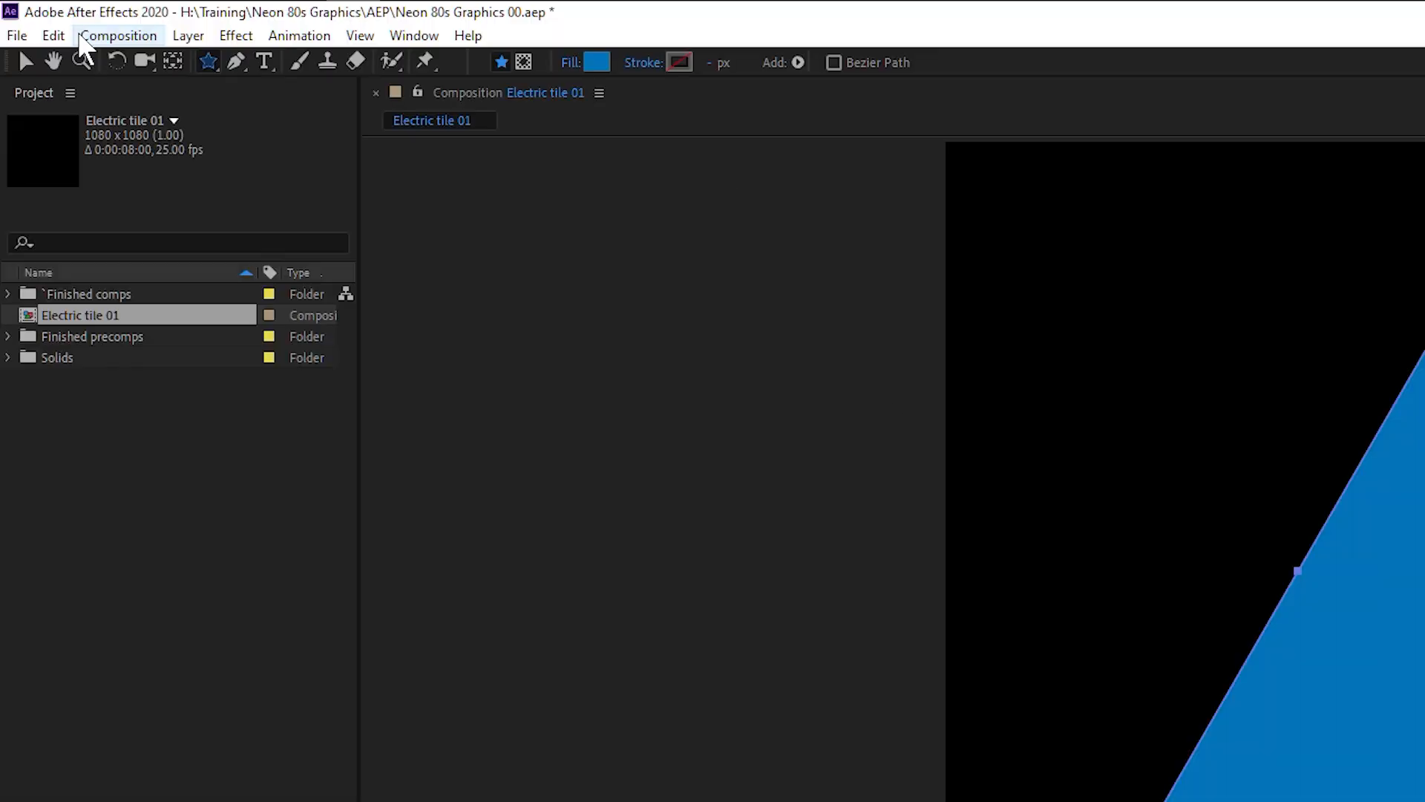
{"action": "left_click", "coordinate": [58, 35]}
{"action": "left_click", "coordinate": [178, 169]}
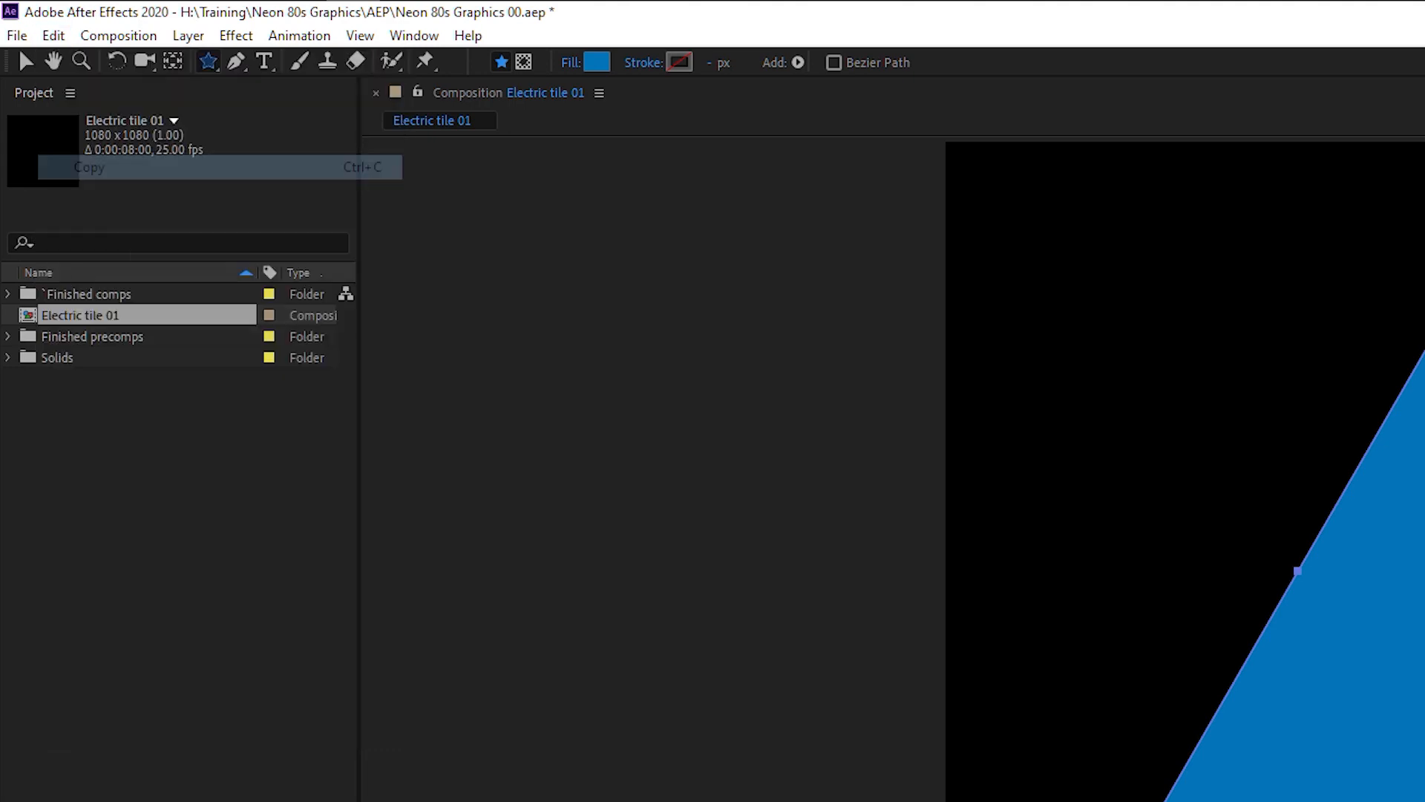
- Collapse Shape Layer 1 in the timeline and hide the layer
{"action": "key", "text": "u"}
{"action": "left_click", "coordinate": [7, 676]}
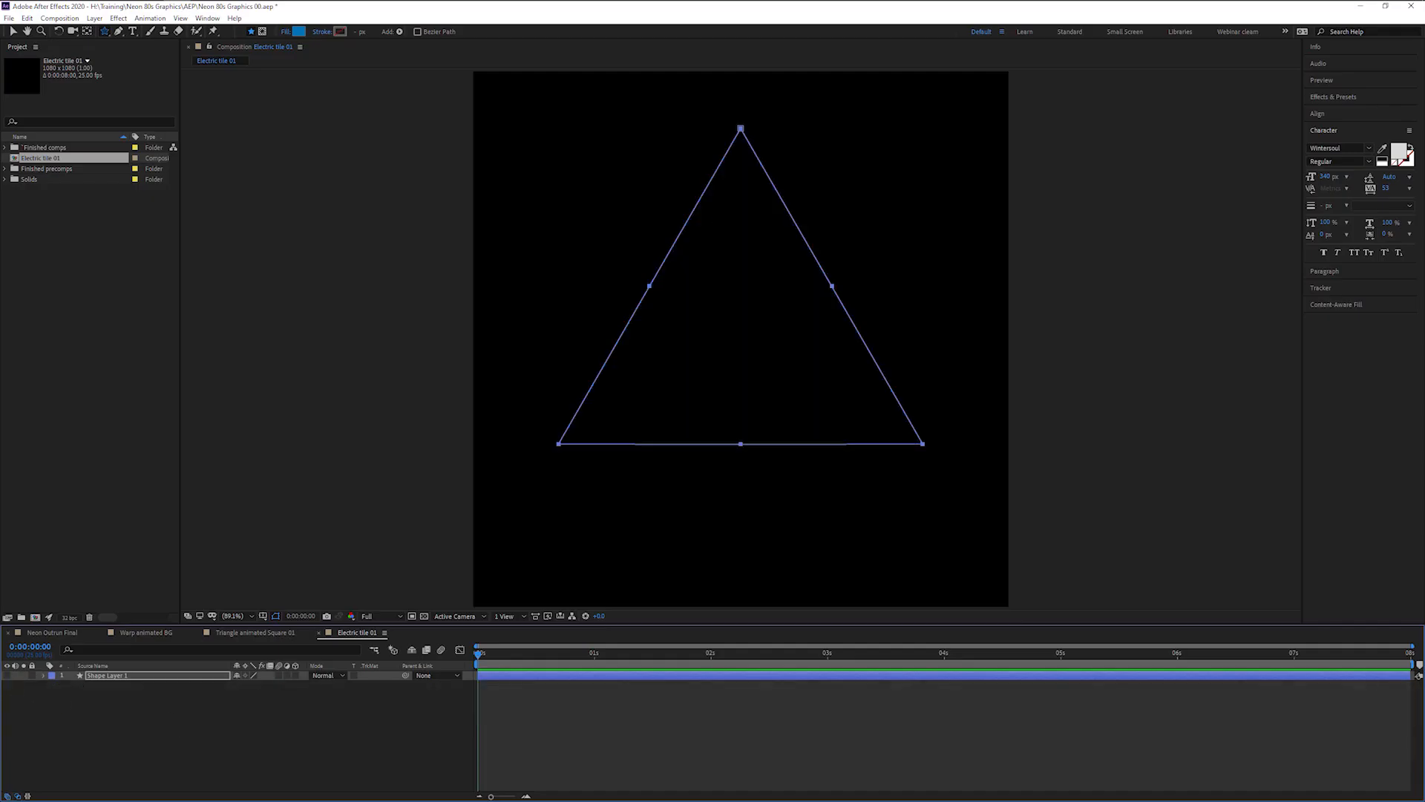
{"action": "left_click", "coordinate": [204, 679]}
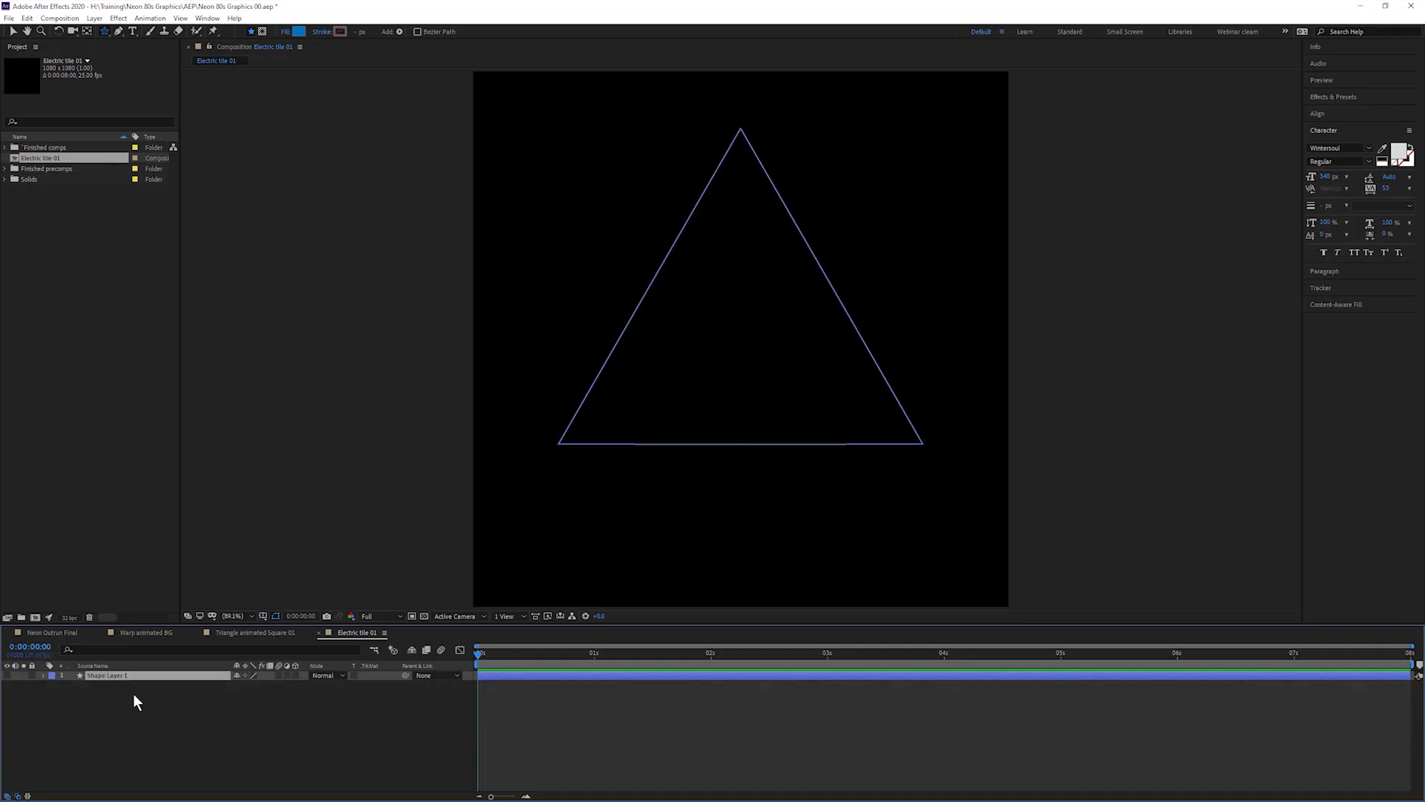
- Create a black solid layer named Triangle 01 at the composition size of 1080 × 1080 px
{"action": "left_click", "coordinate": [63, 19]}
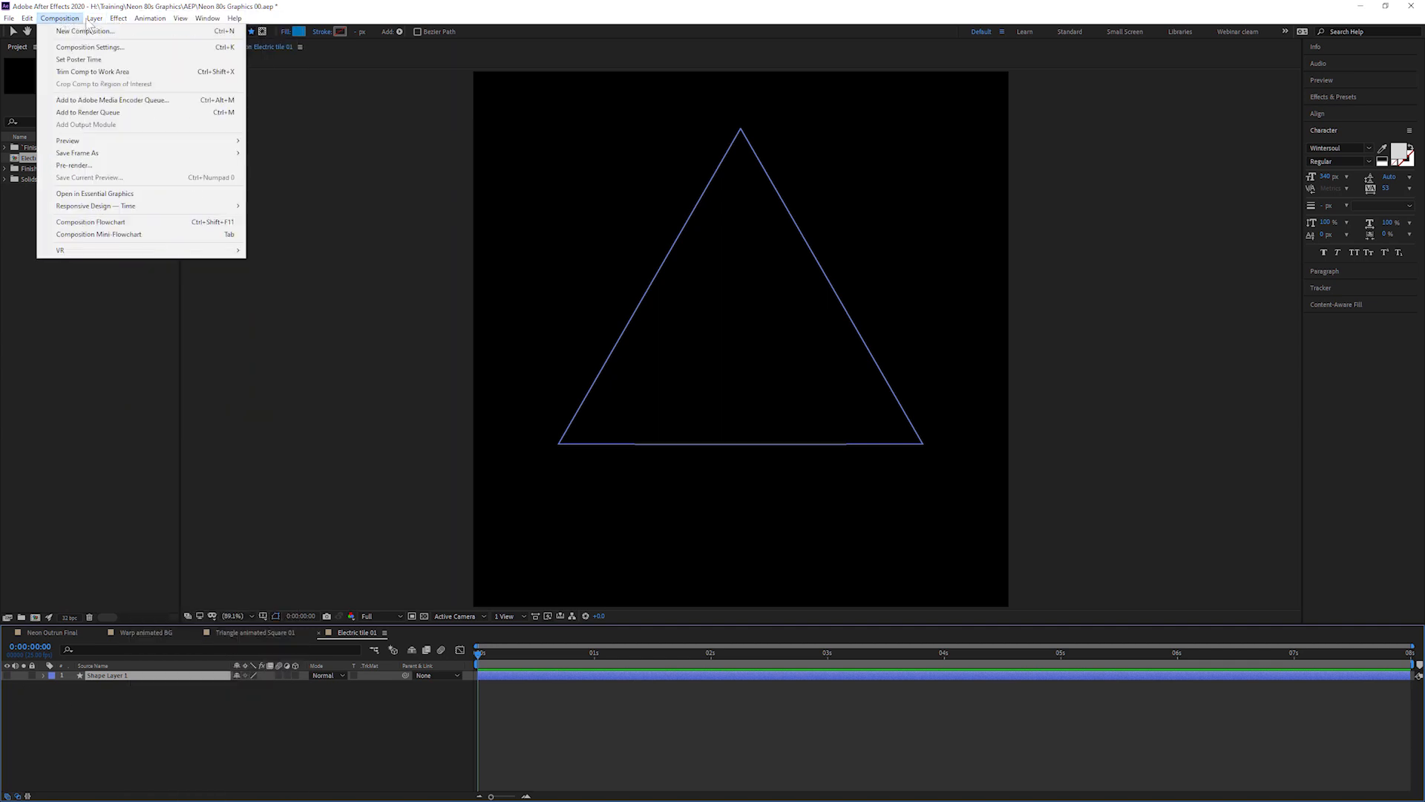
{"action": "mouse_move", "coordinate": [106, 35]}
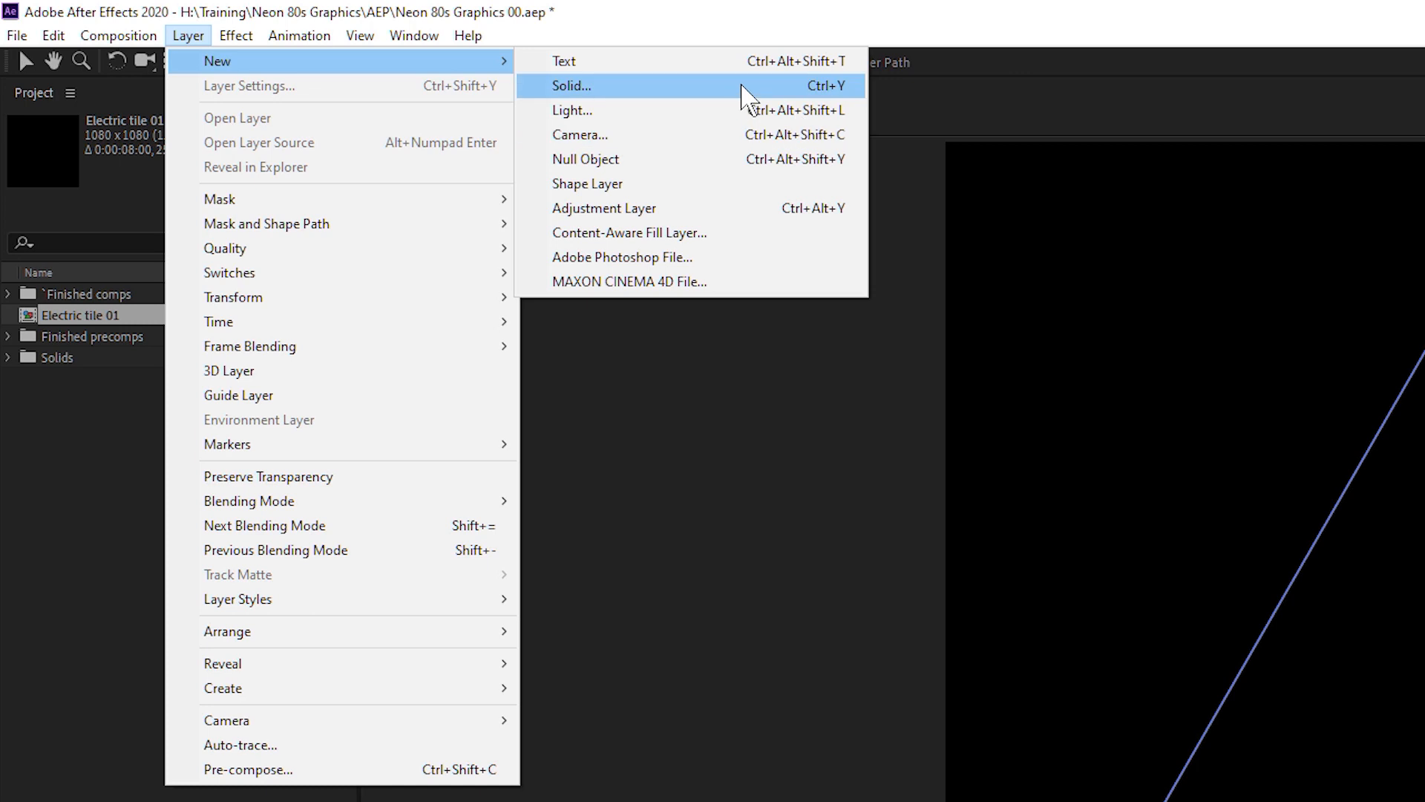
{"action": "left_click", "coordinate": [741, 86]}
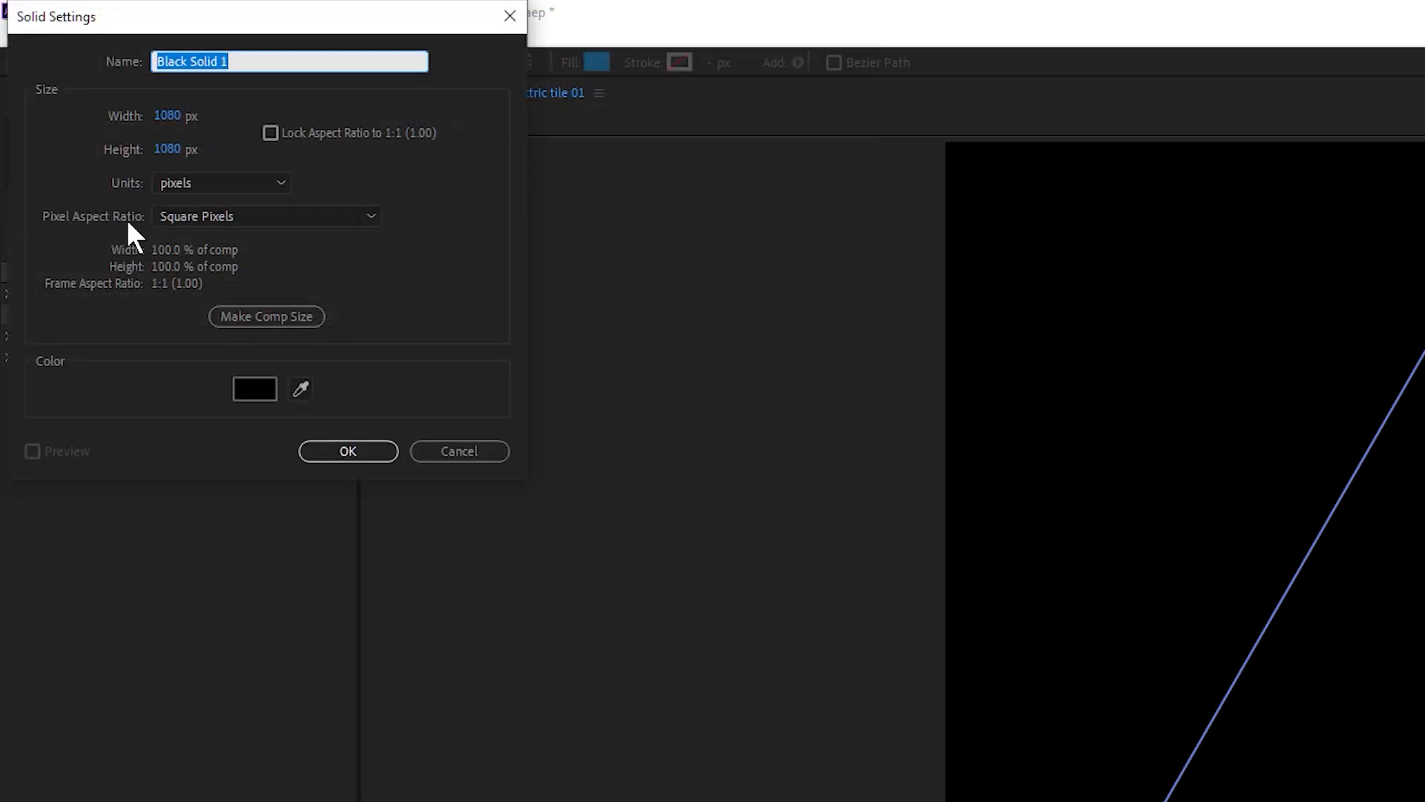
{"action": "type", "text": "Traia"}
{"action": "key", "text": "BackSpace"}
{"action": "key", "text": "BackSpace"}
{"action": "key", "text": "BackSpace"}
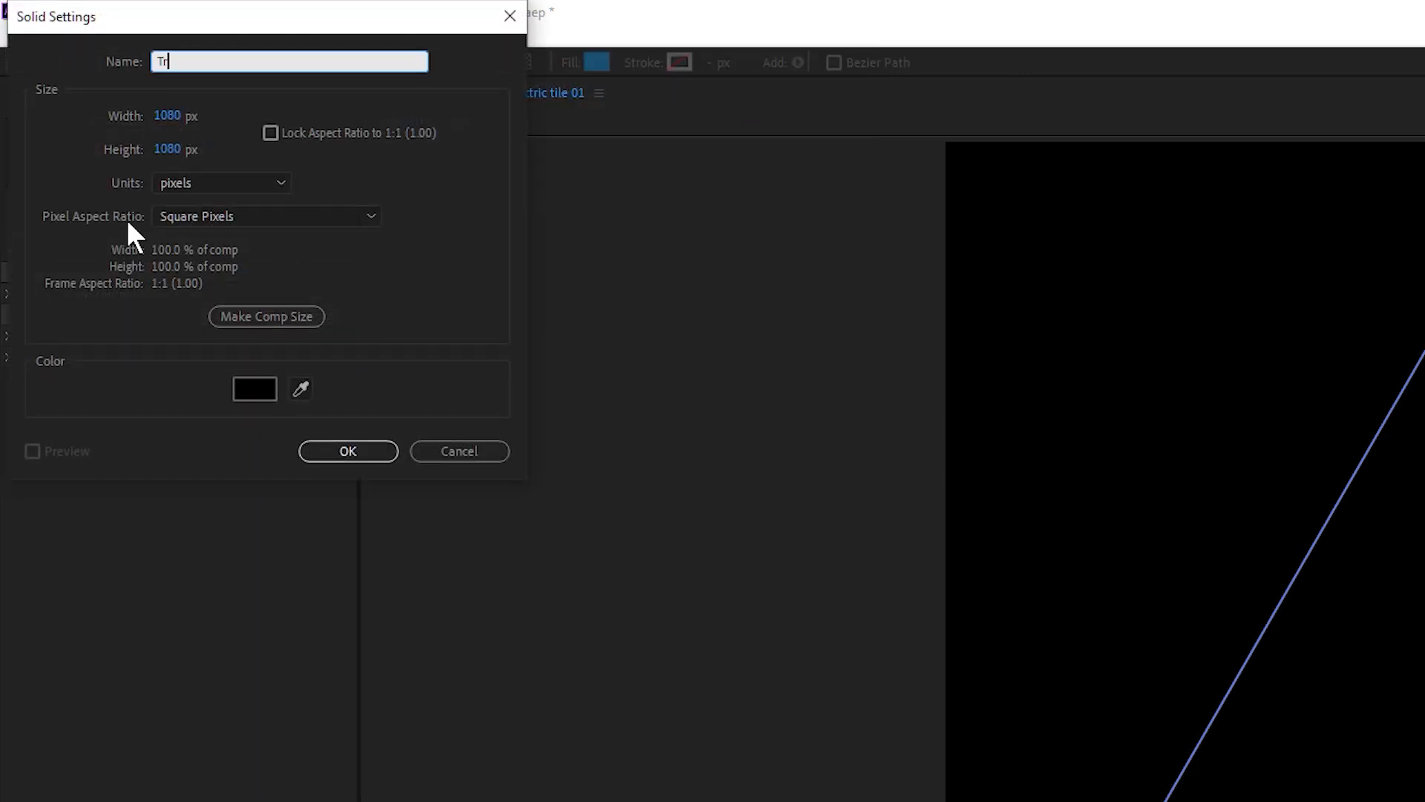
{"action": "type", "text": "ianc"}
{"action": "type", "text": "le"}
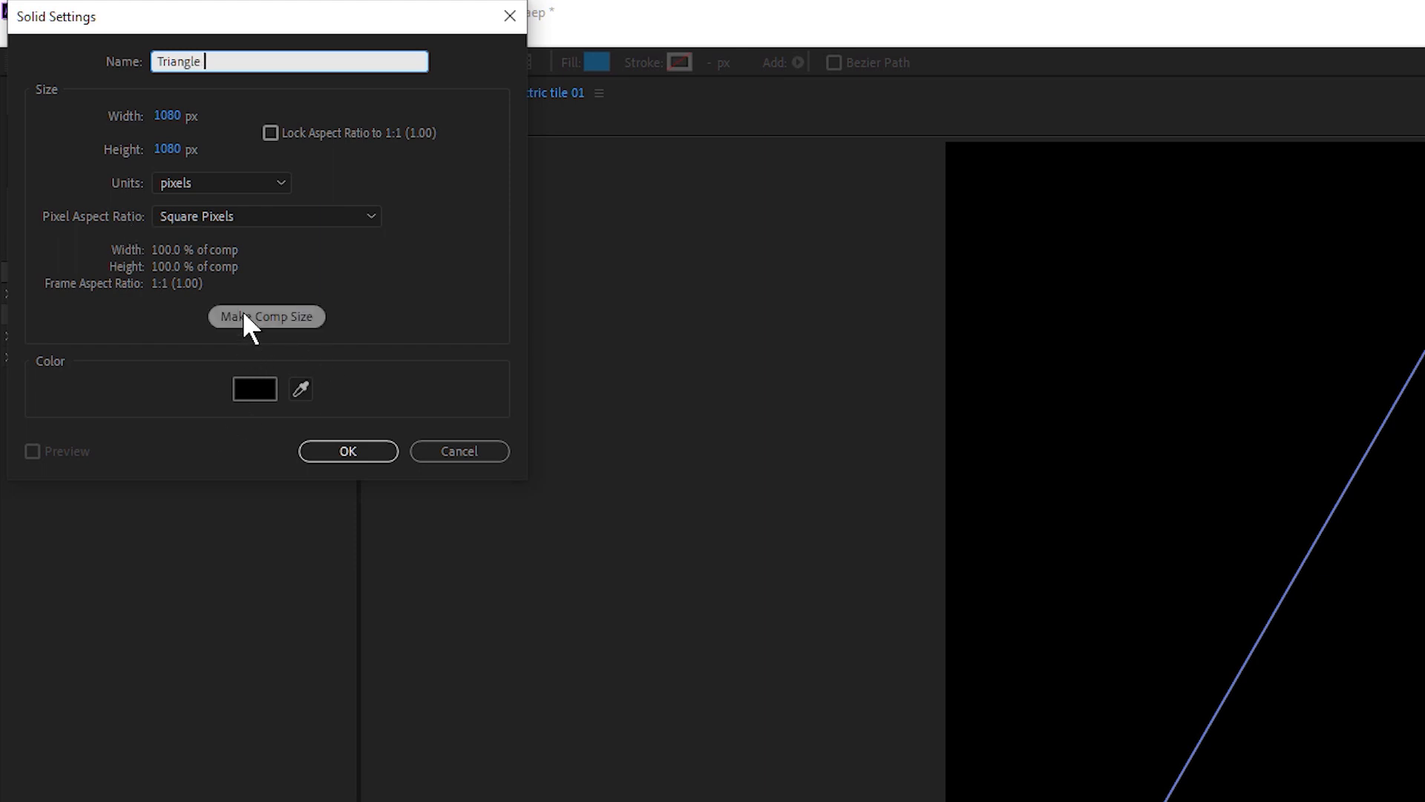
{"action": "type", "text": " 01"}
{"action": "left_click", "coordinate": [252, 317]}
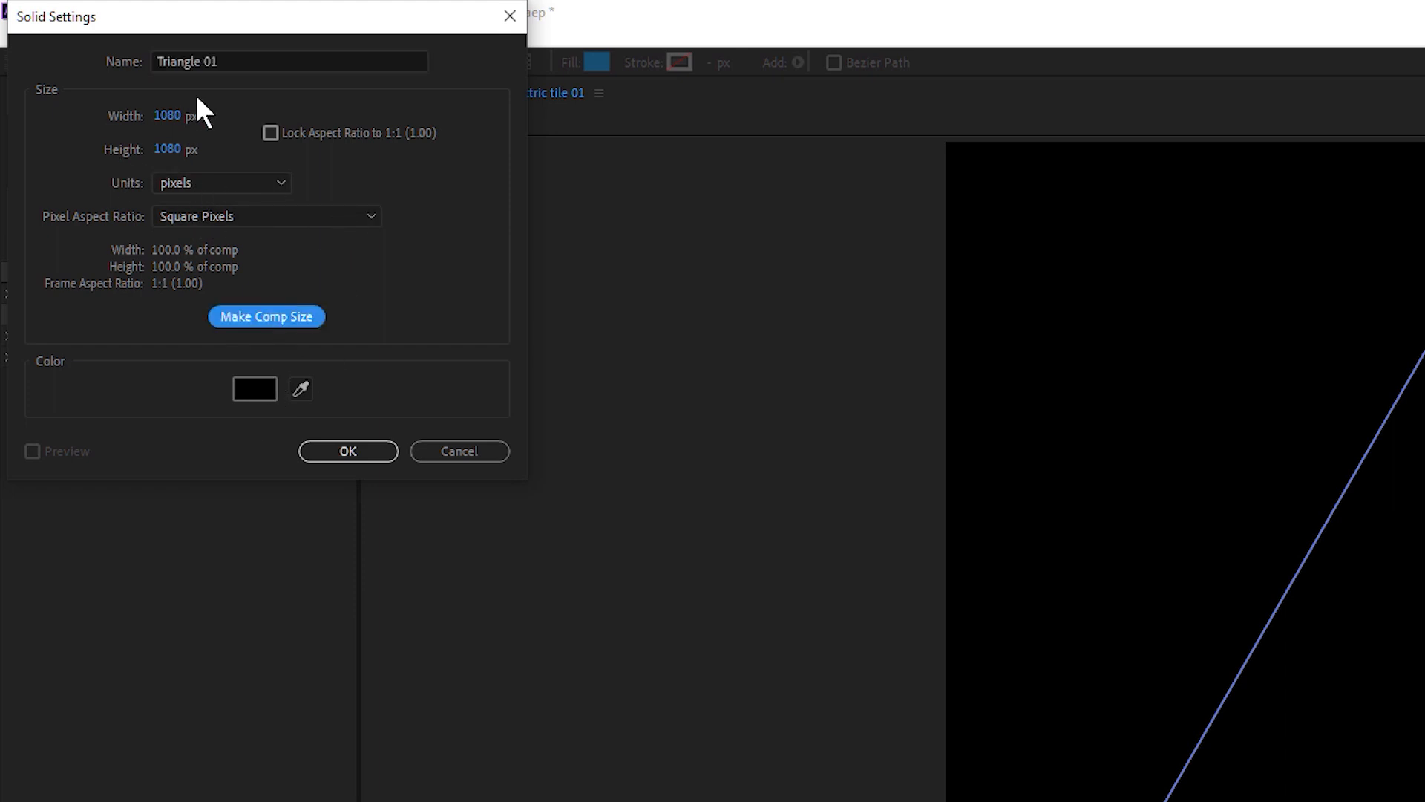
{"action": "left_click", "coordinate": [362, 450]}
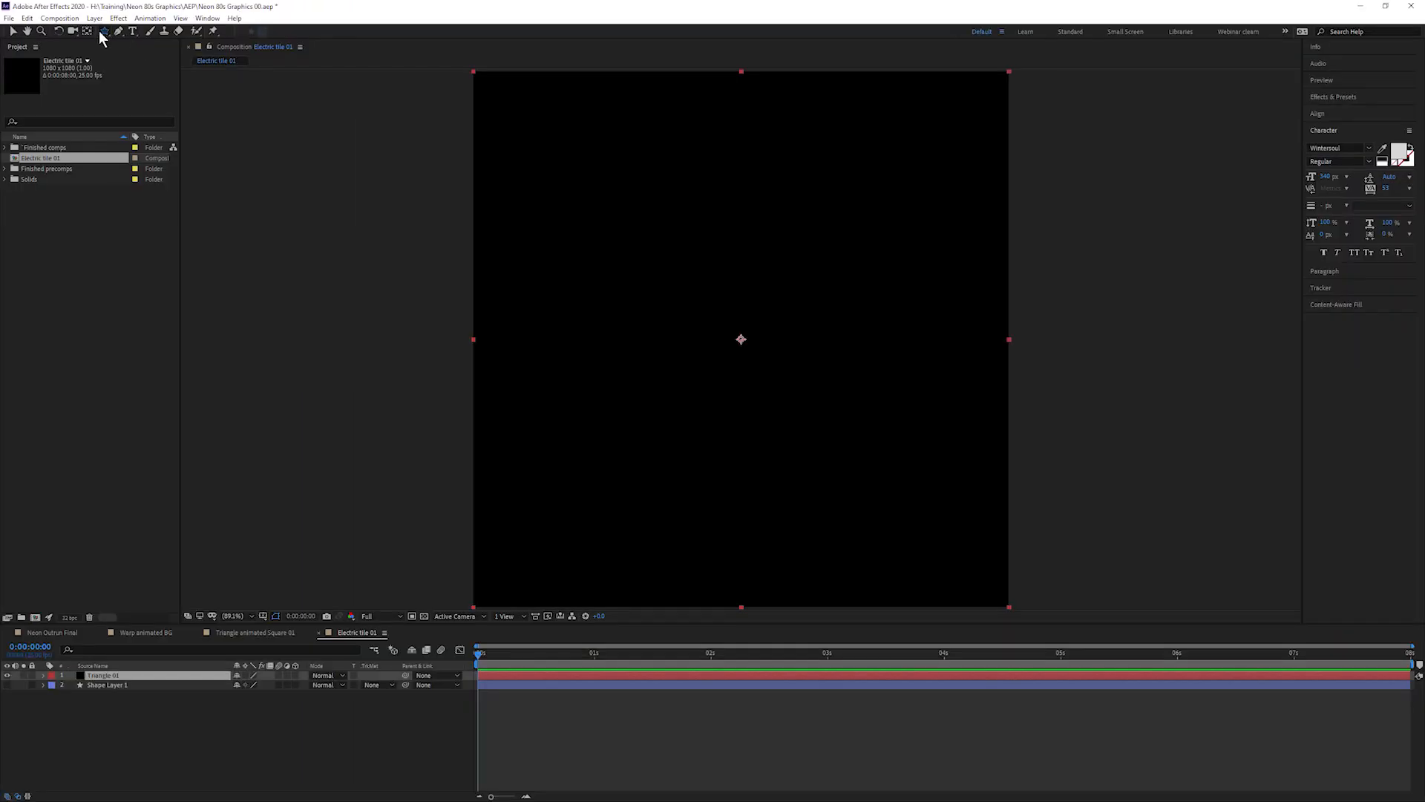
- Add a full-size star mask to the Triangle 01 solid and enable keyframing on its Mask Path
{"action": "double_click", "coordinate": [208, 61]}
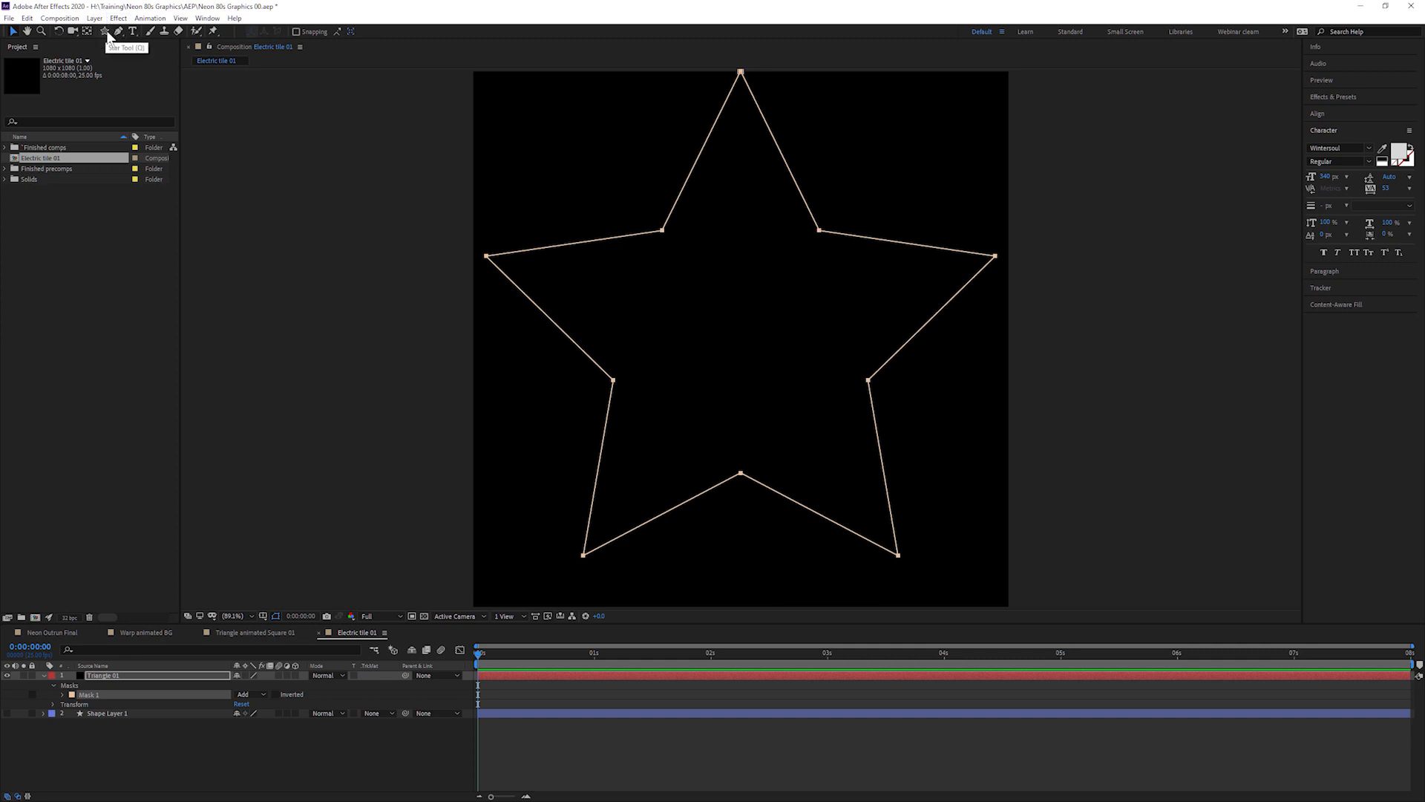
{"action": "left_click", "coordinate": [64, 694]}
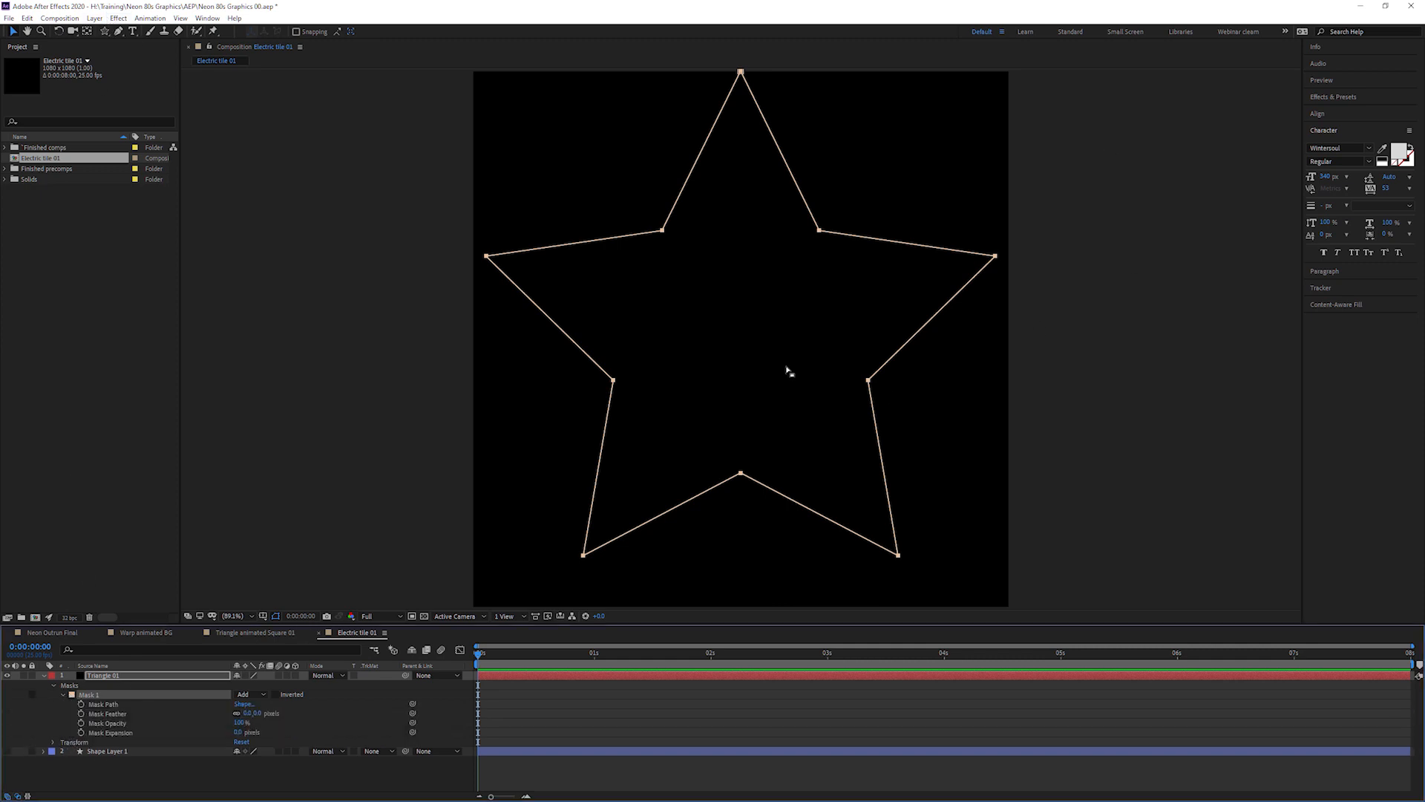
{"action": "left_click", "coordinate": [81, 704]}
- Paste the copied triangle path onto the Mask Path, then turn off its keyframing and collapse the mask properties
{"action": "left_click", "coordinate": [27, 18]}
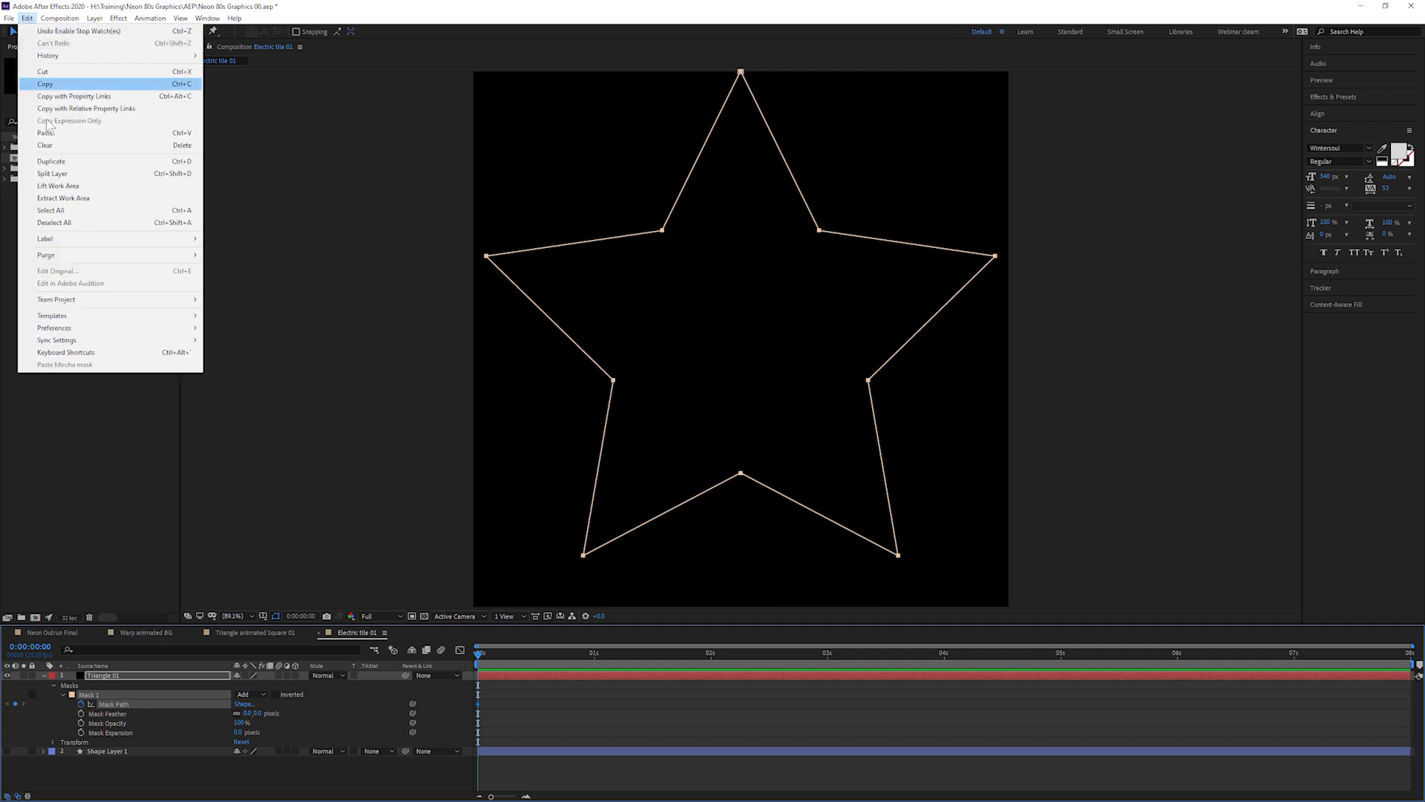
{"action": "left_click", "coordinate": [89, 134]}
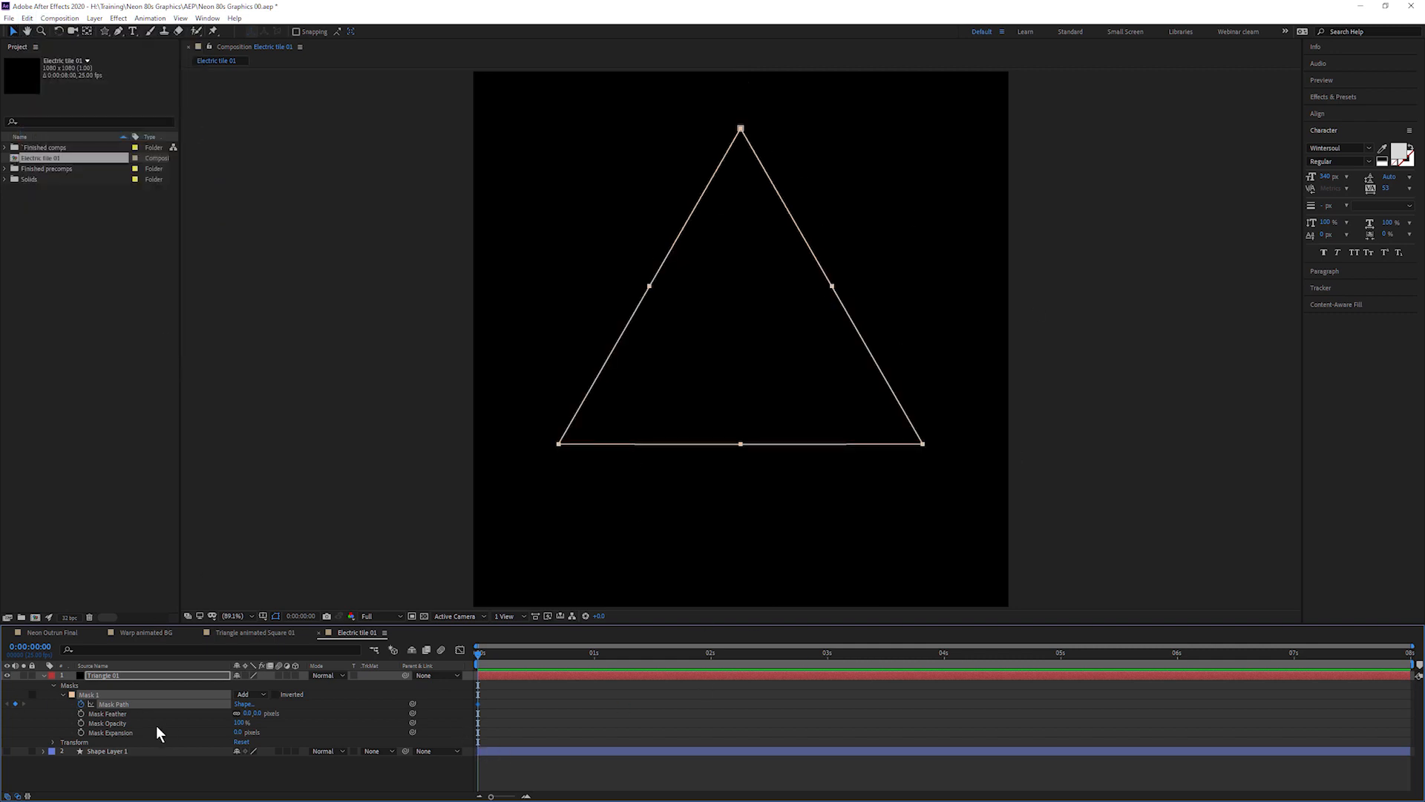
{"action": "left_click", "coordinate": [80, 704]}
{"action": "left_click", "coordinate": [63, 695]}
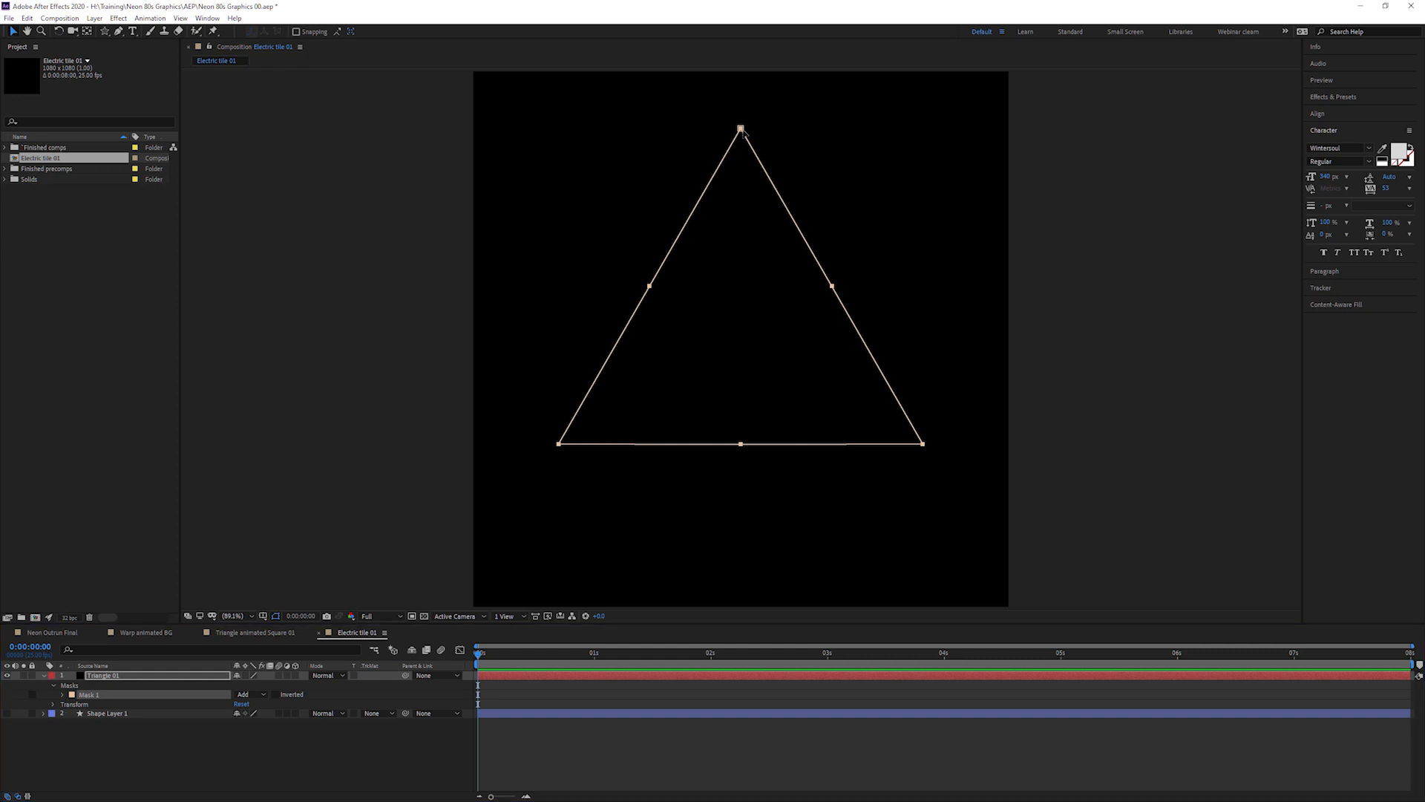
- Move the triangular mask straight down so it sits vertically centred in the composition
{"action": "double_click", "coordinate": [742, 130]}
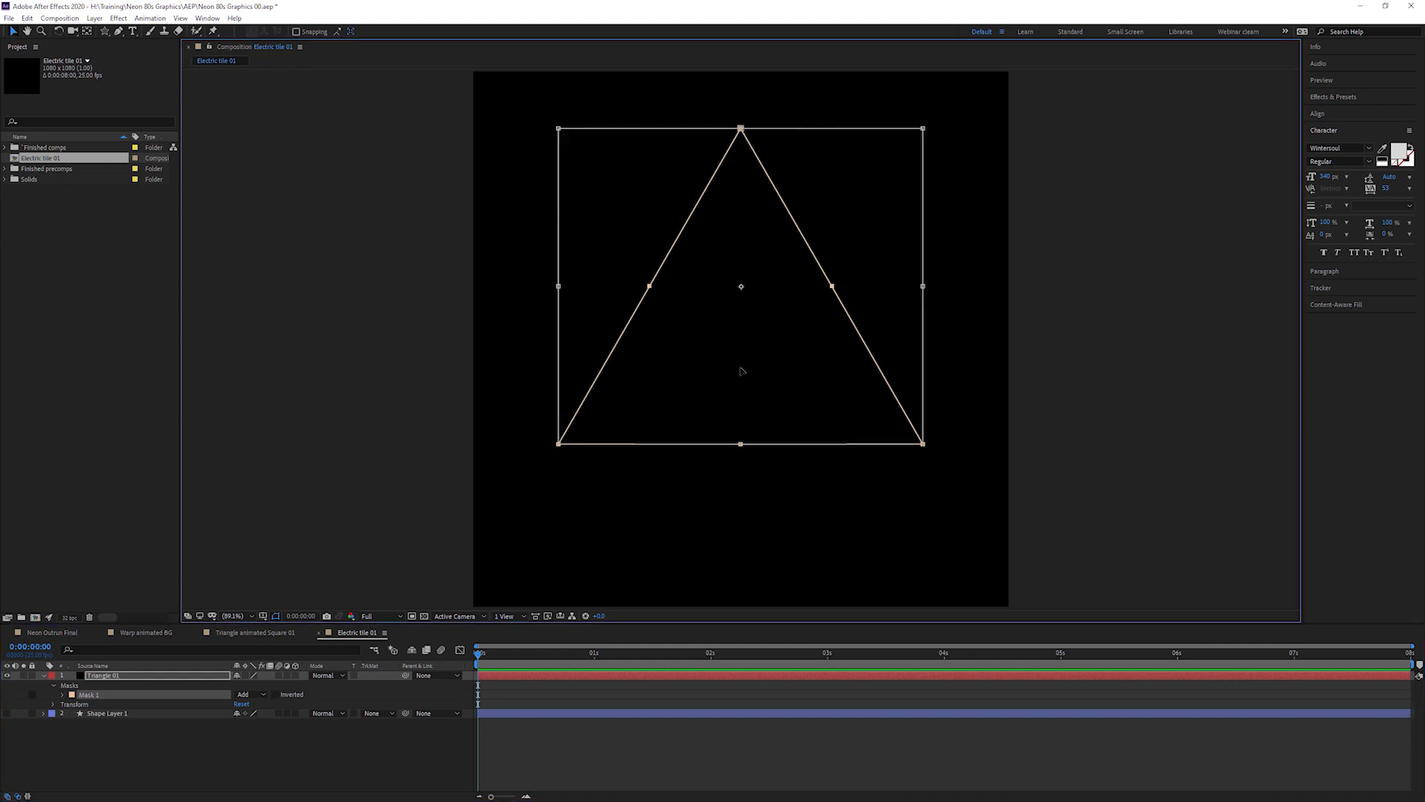
{"action": "left_click_drag", "start_coordinate": [749, 372], "coordinate": [757, 420]}
{"action": "left_click", "coordinate": [401, 757]}
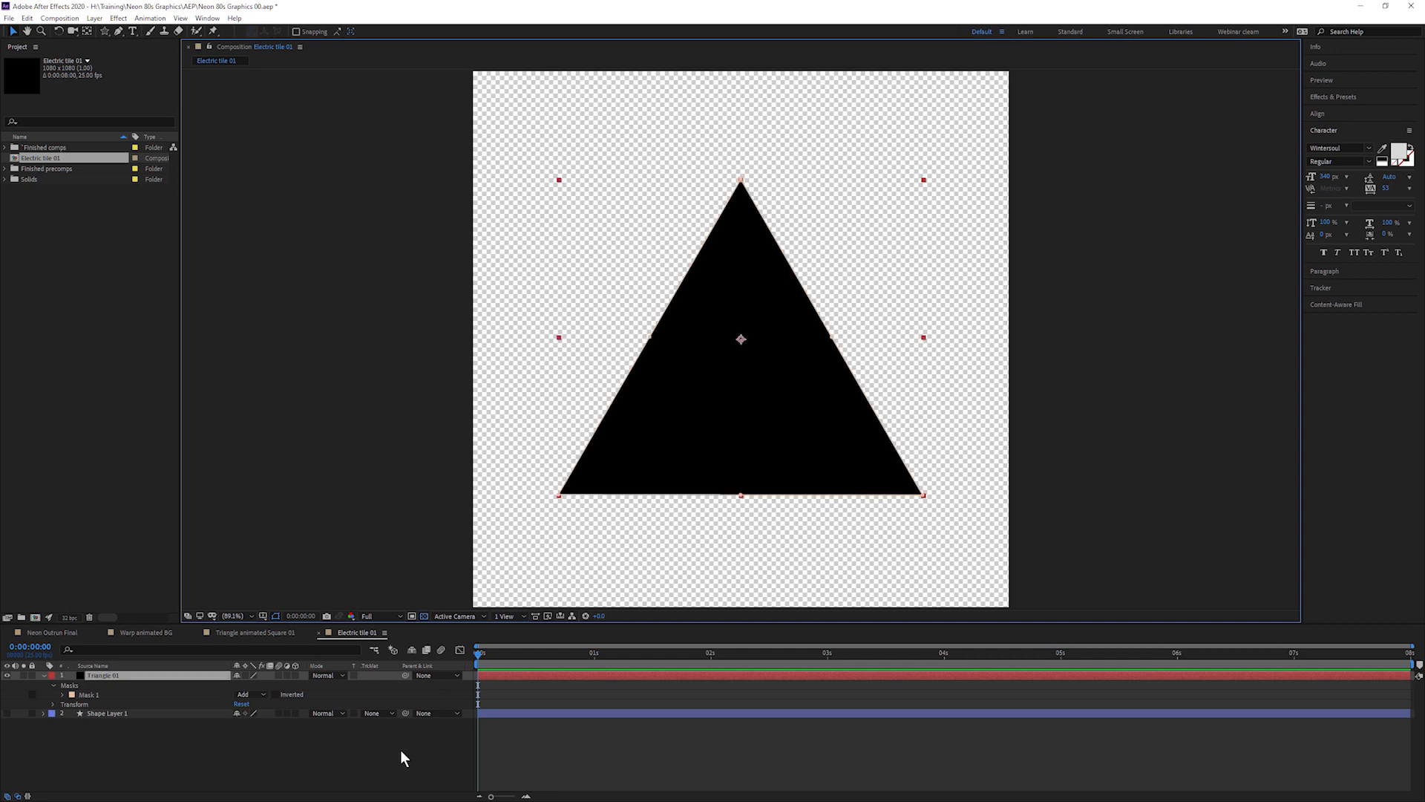
- Toggle the composition's transparency grid and set the mode of Mask 1 on Triangle 01 to None
{"action": "left_click", "coordinate": [423, 616]}
{"action": "left_click", "coordinate": [422, 615]}
{"action": "left_click", "coordinate": [421, 617]}
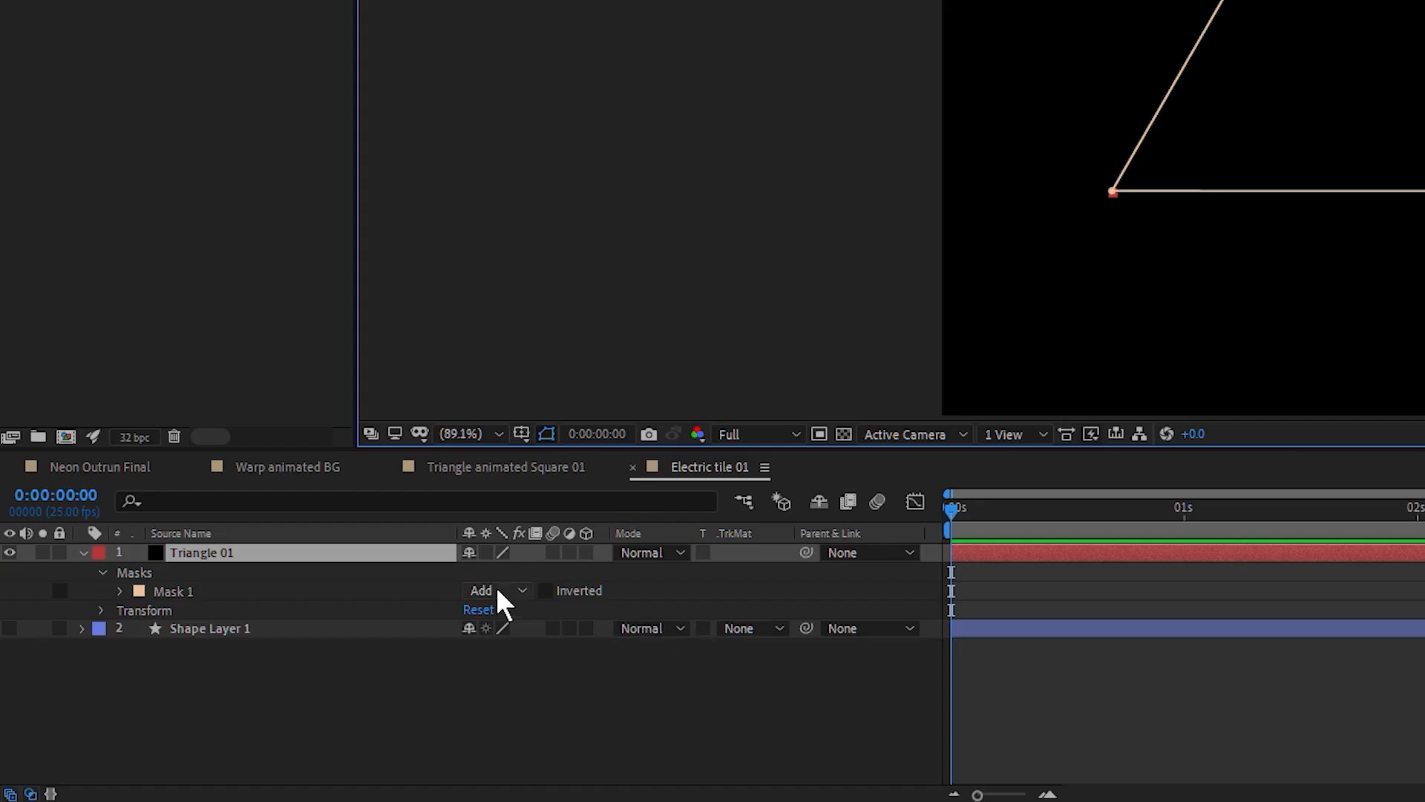
{"action": "left_click", "coordinate": [251, 694]}
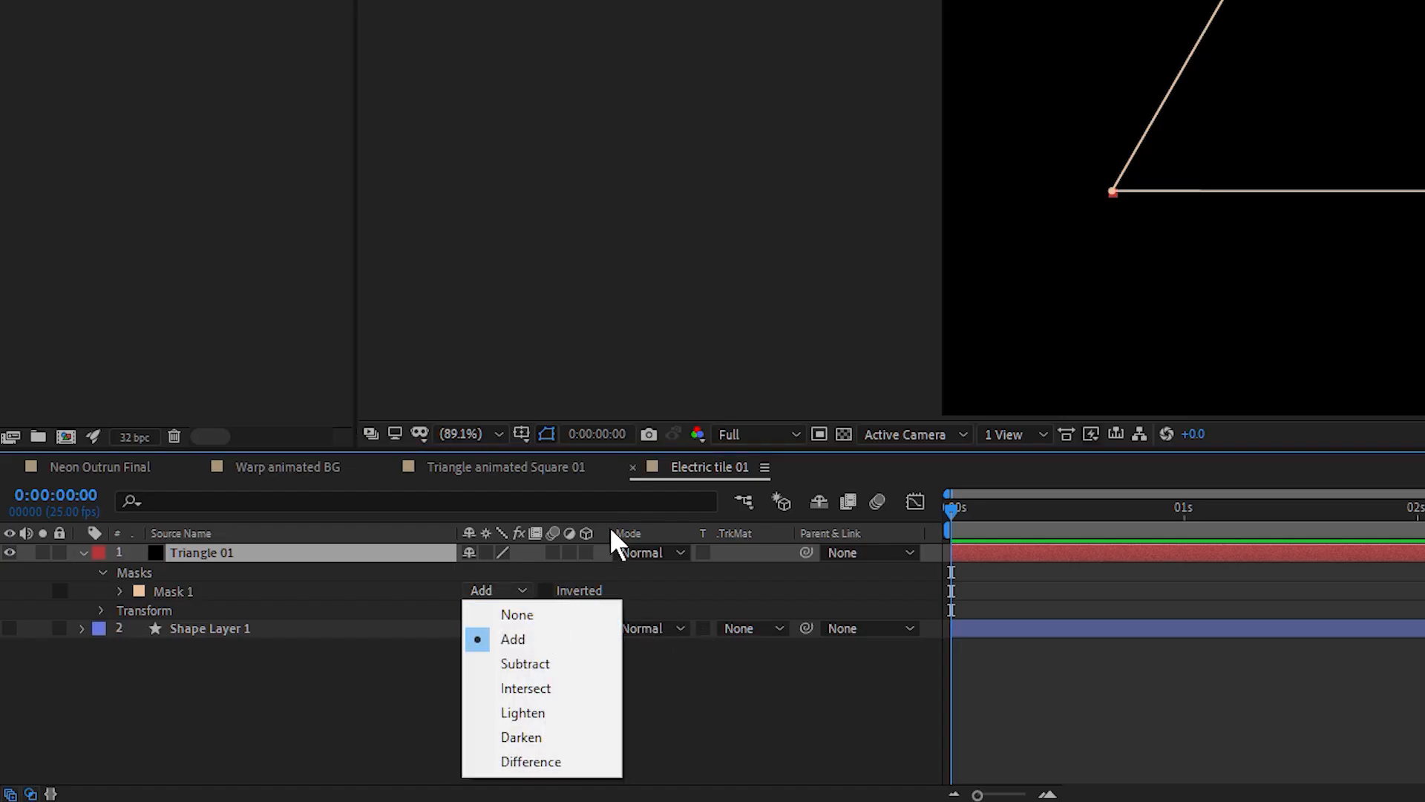
{"action": "left_click", "coordinate": [534, 622]}
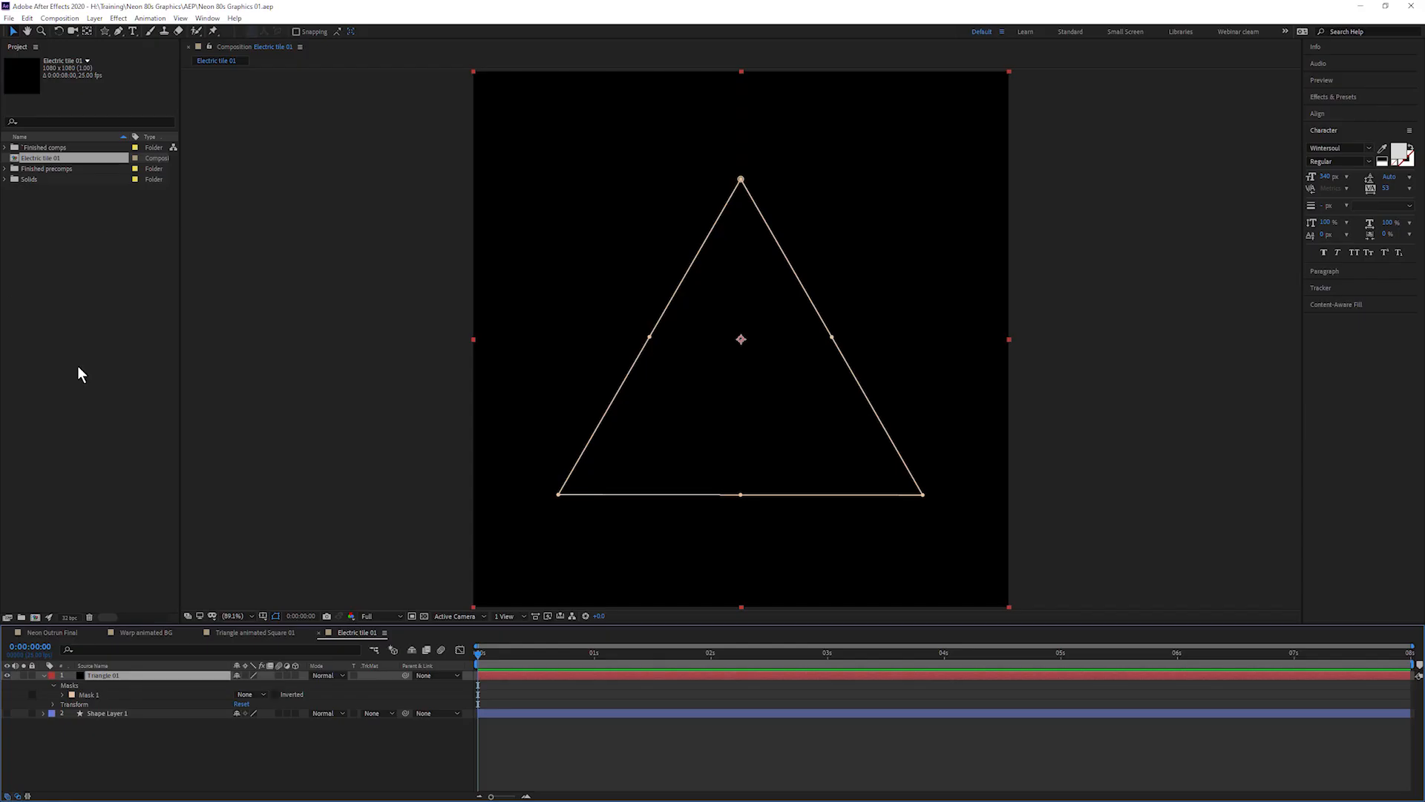
{"action": "left_click", "coordinate": [426, 615]}
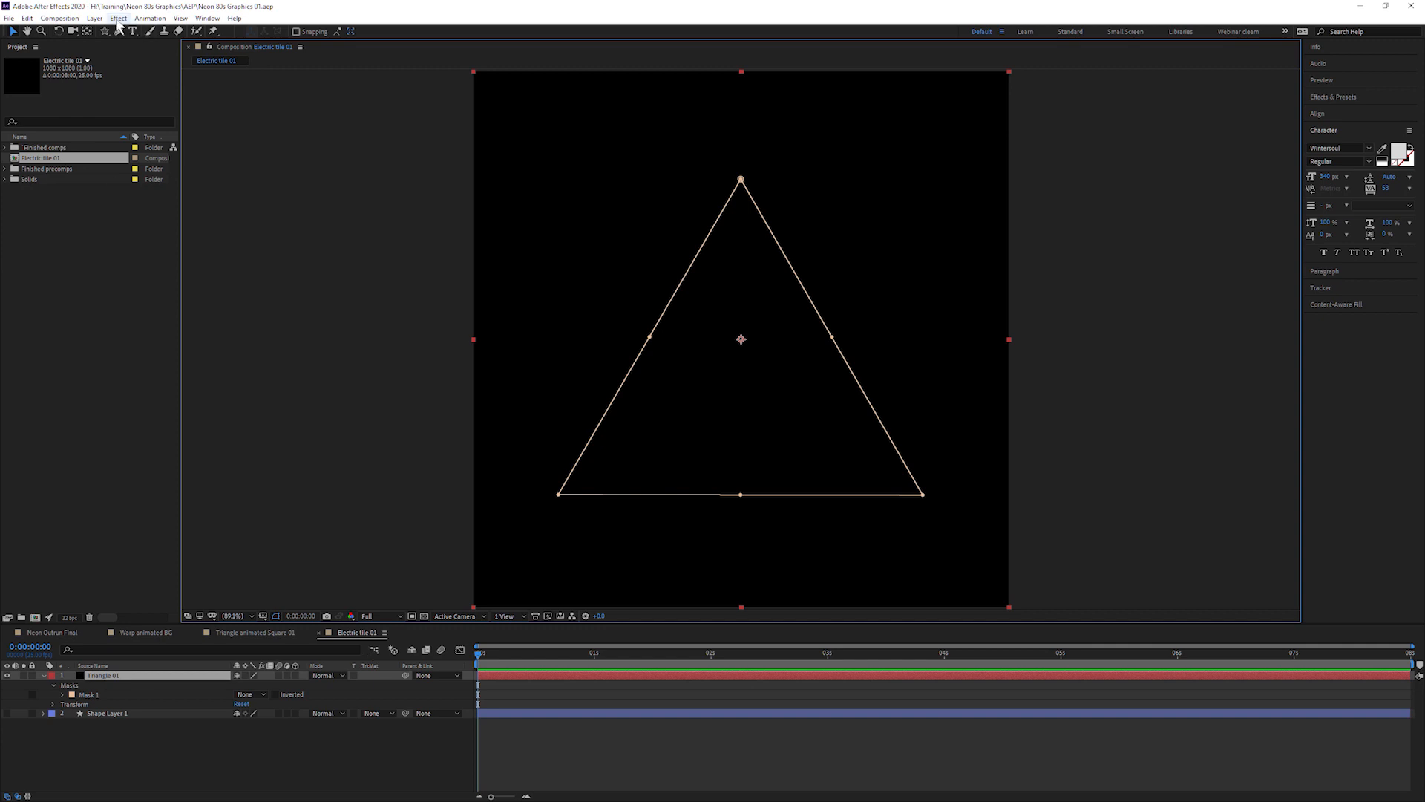
- Apply the Sapphire Render effect S_Zap to the Triangle 01 layer and preview the default lightning bolt
{"action": "left_click", "coordinate": [118, 19]}
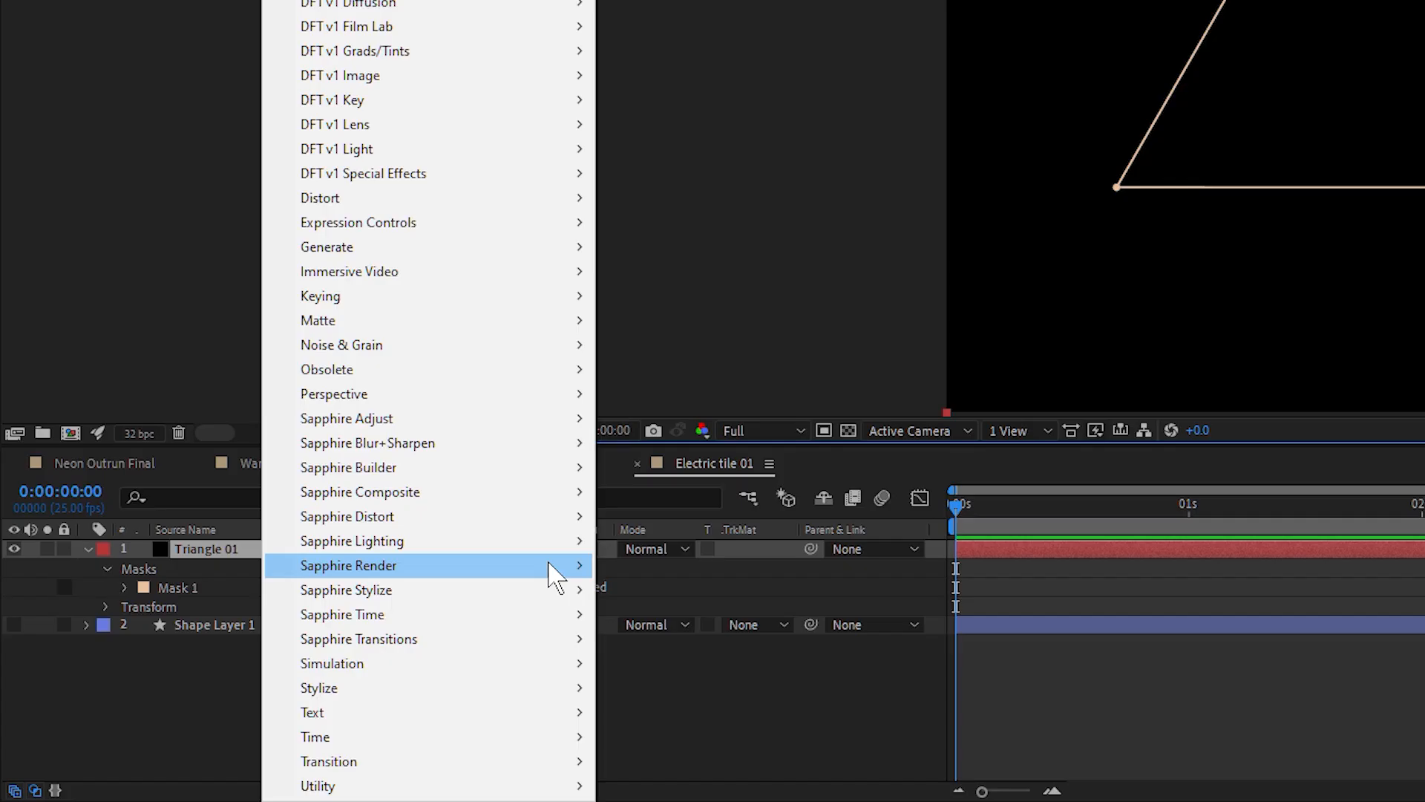
{"action": "mouse_move", "coordinate": [275, 675]}
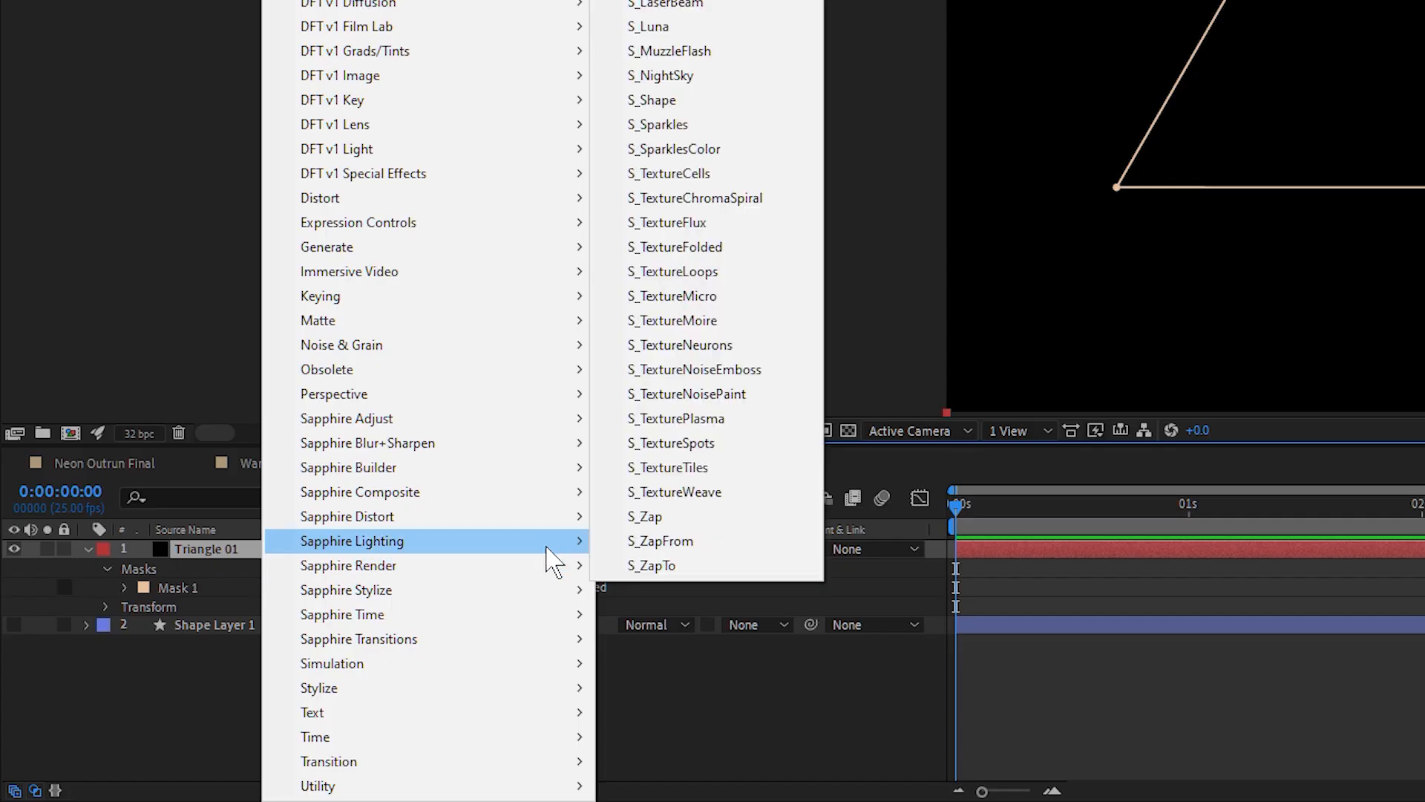
{"action": "mouse_move", "coordinate": [550, 565]}
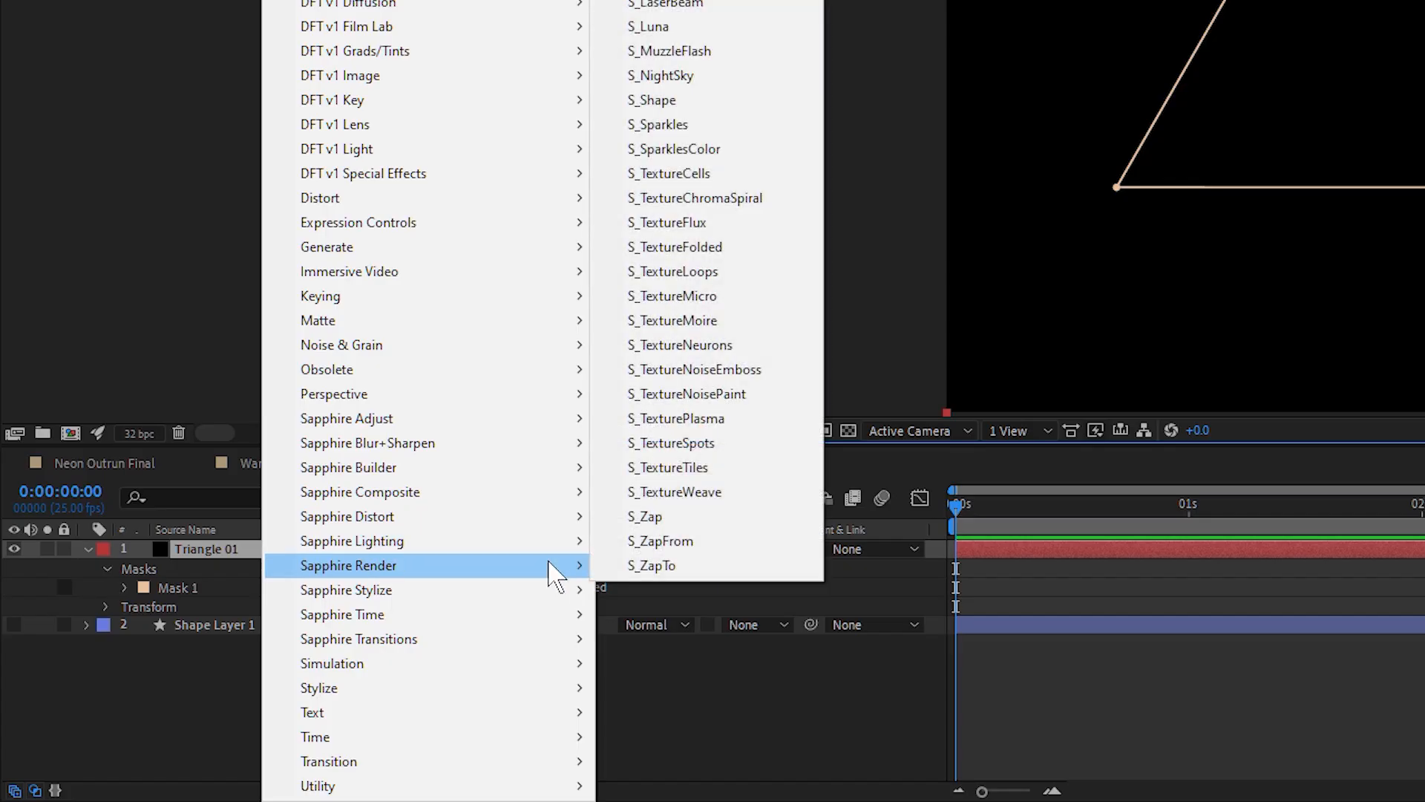
{"action": "left_click", "coordinate": [742, 518]}
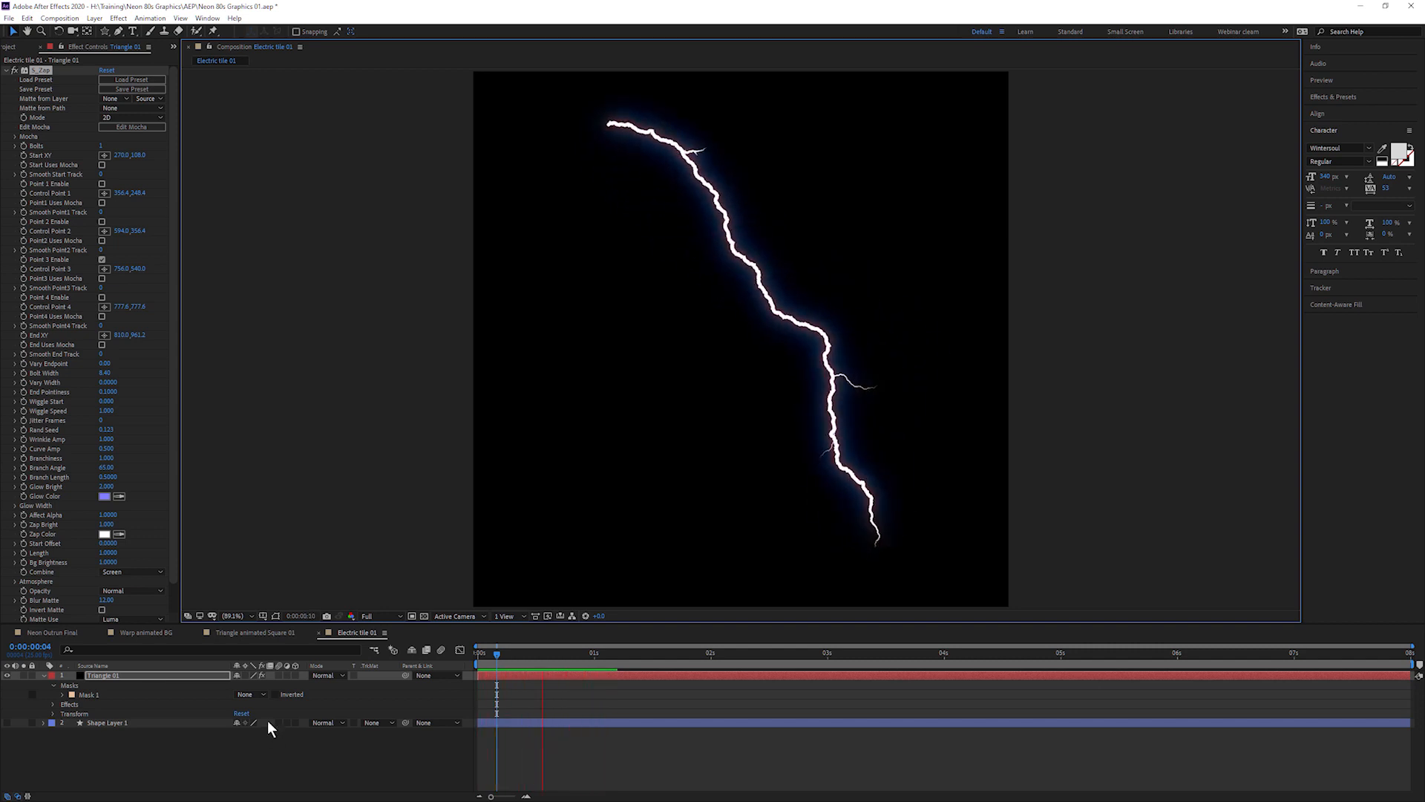
{"action": "key", "text": "space"}
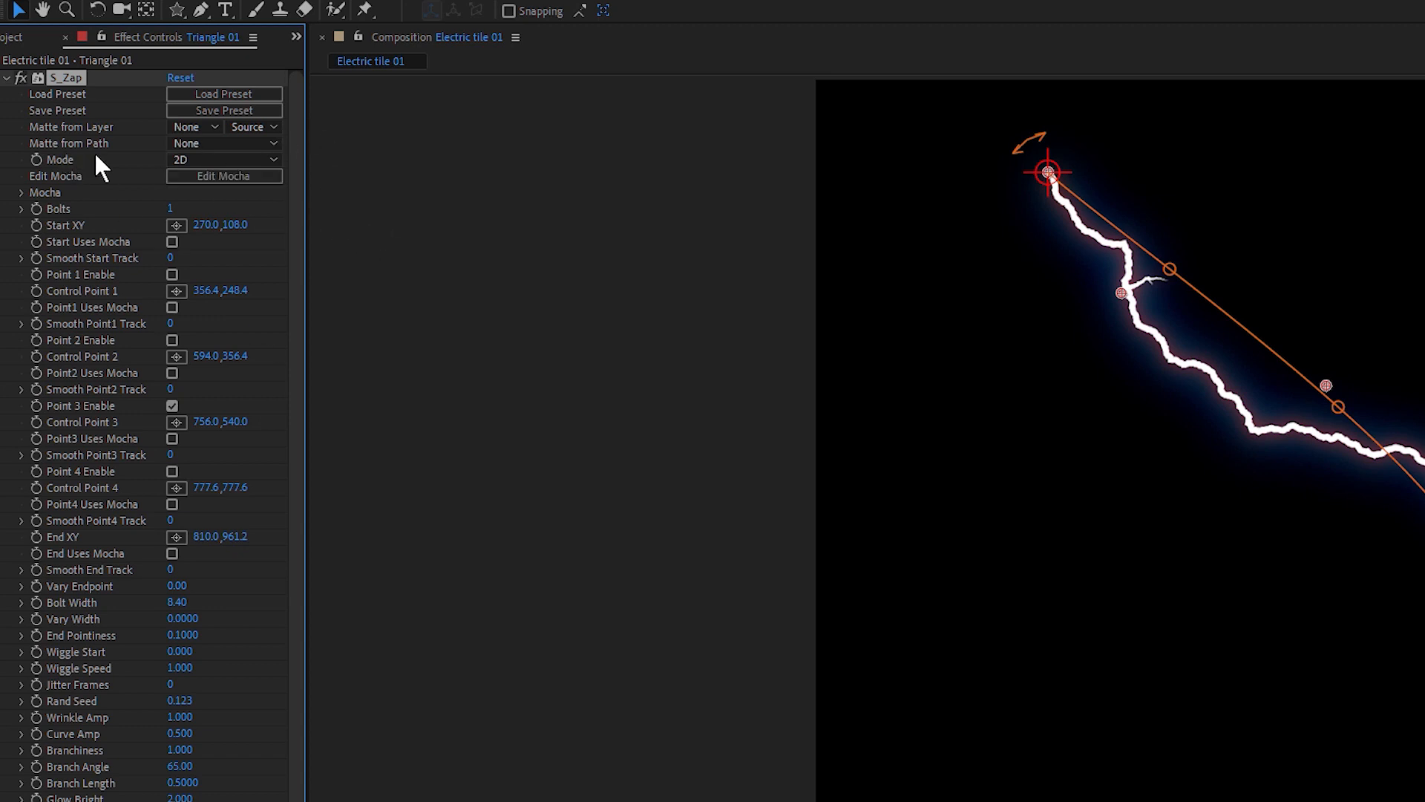
- Set the S_Zap mode to Follow Path with Mask 1 as the path, and preview the animation from the start
{"action": "left_click", "coordinate": [261, 157]}
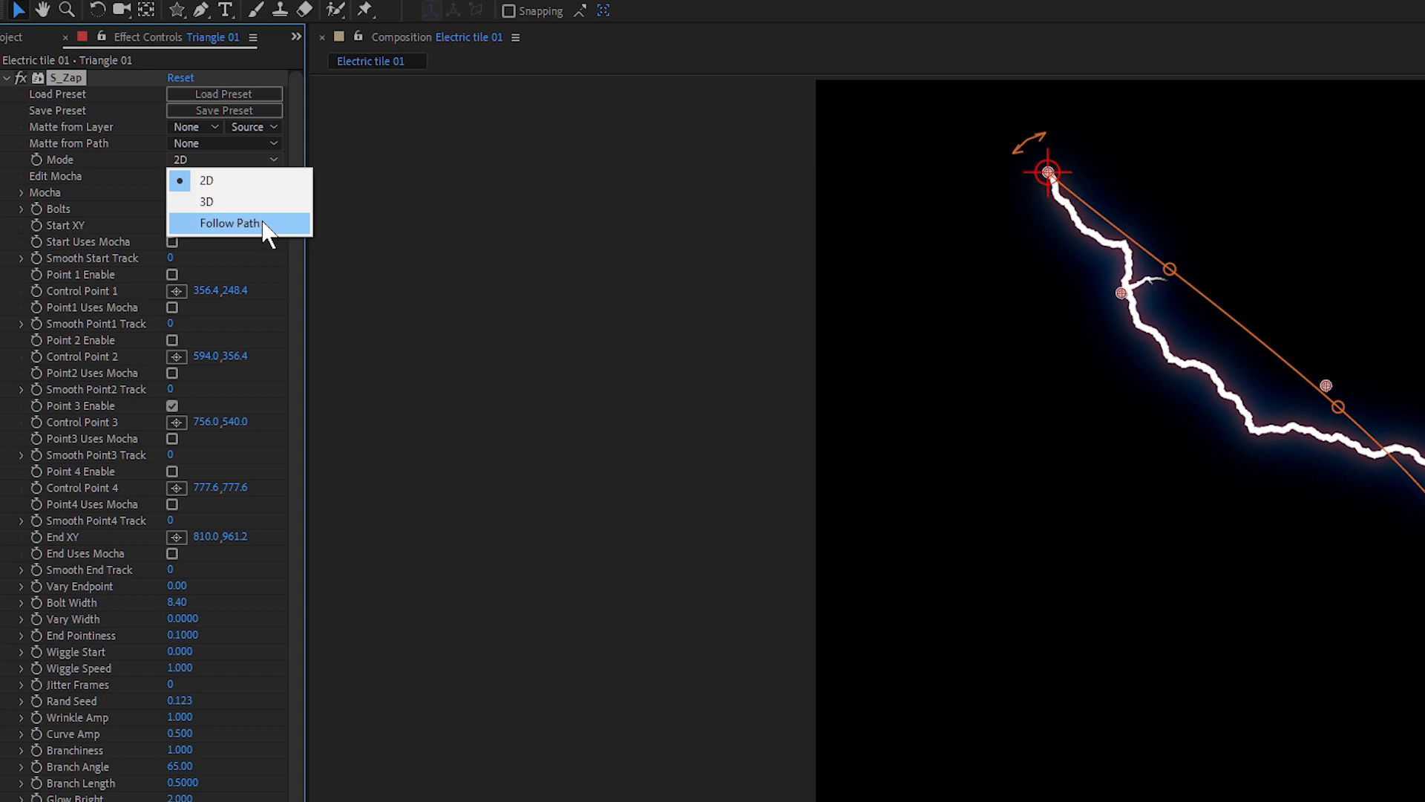
{"action": "left_click", "coordinate": [273, 224]}
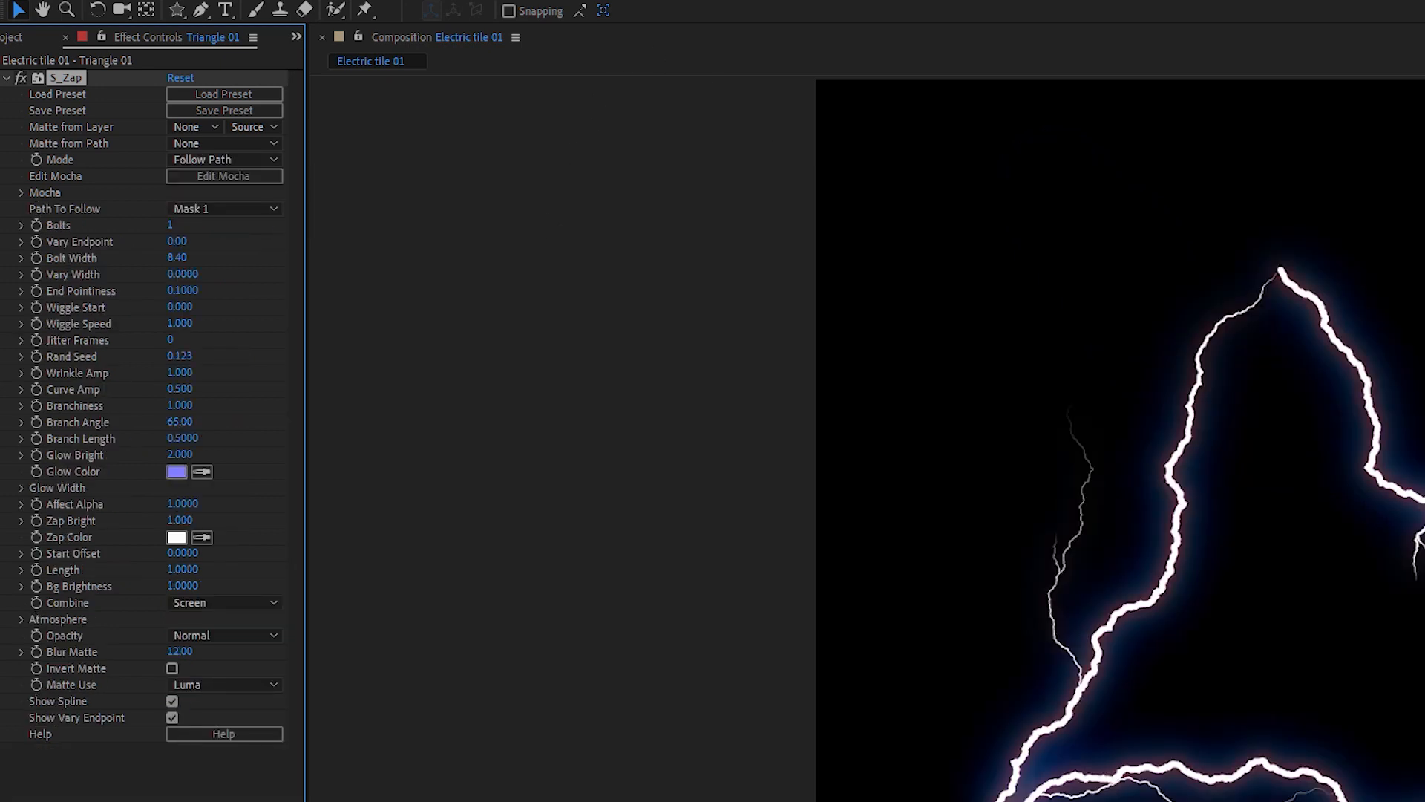
{"action": "left_click", "coordinate": [266, 210]}
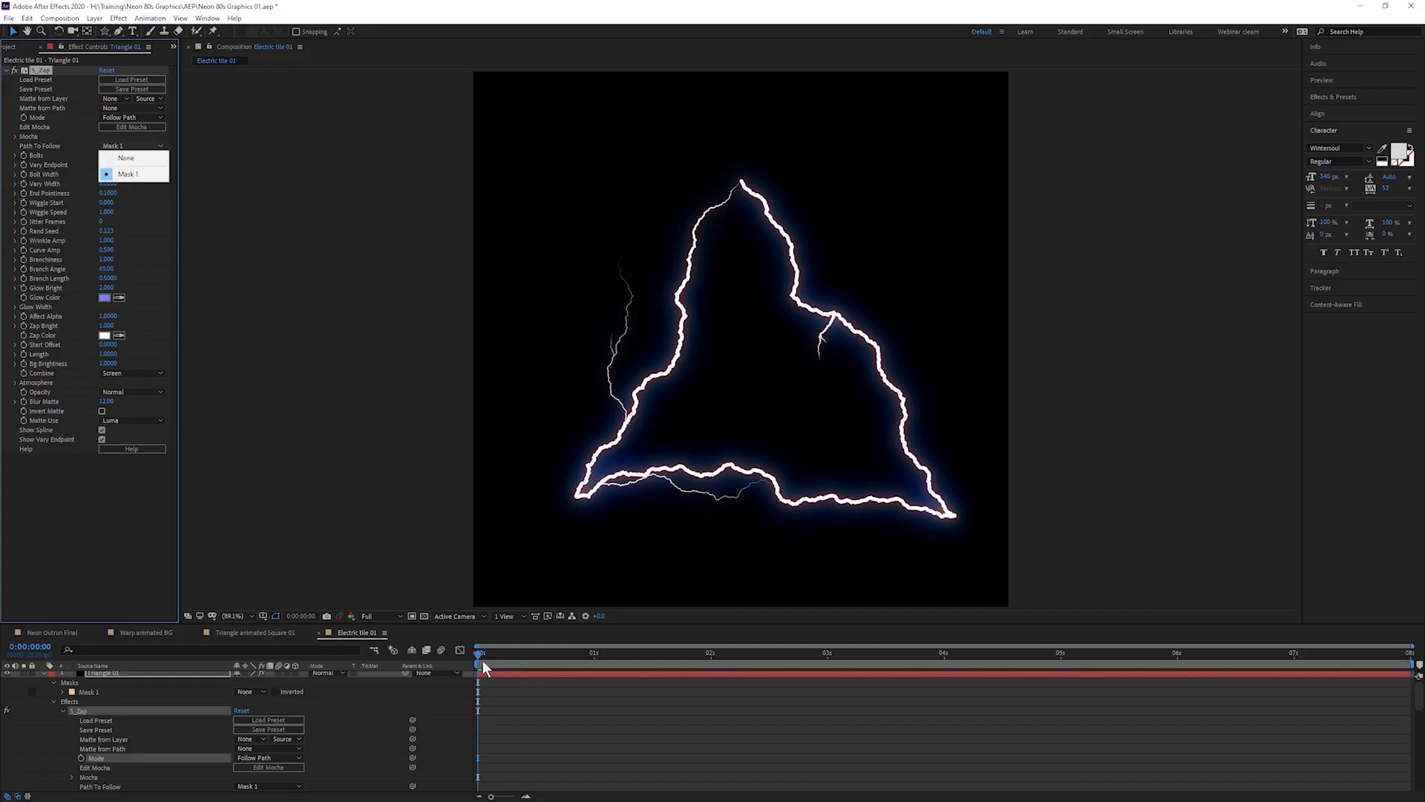
{"action": "left_click_drag", "start_coordinate": [482, 660], "coordinate": [462, 665]}
{"action": "key", "text": "space"}
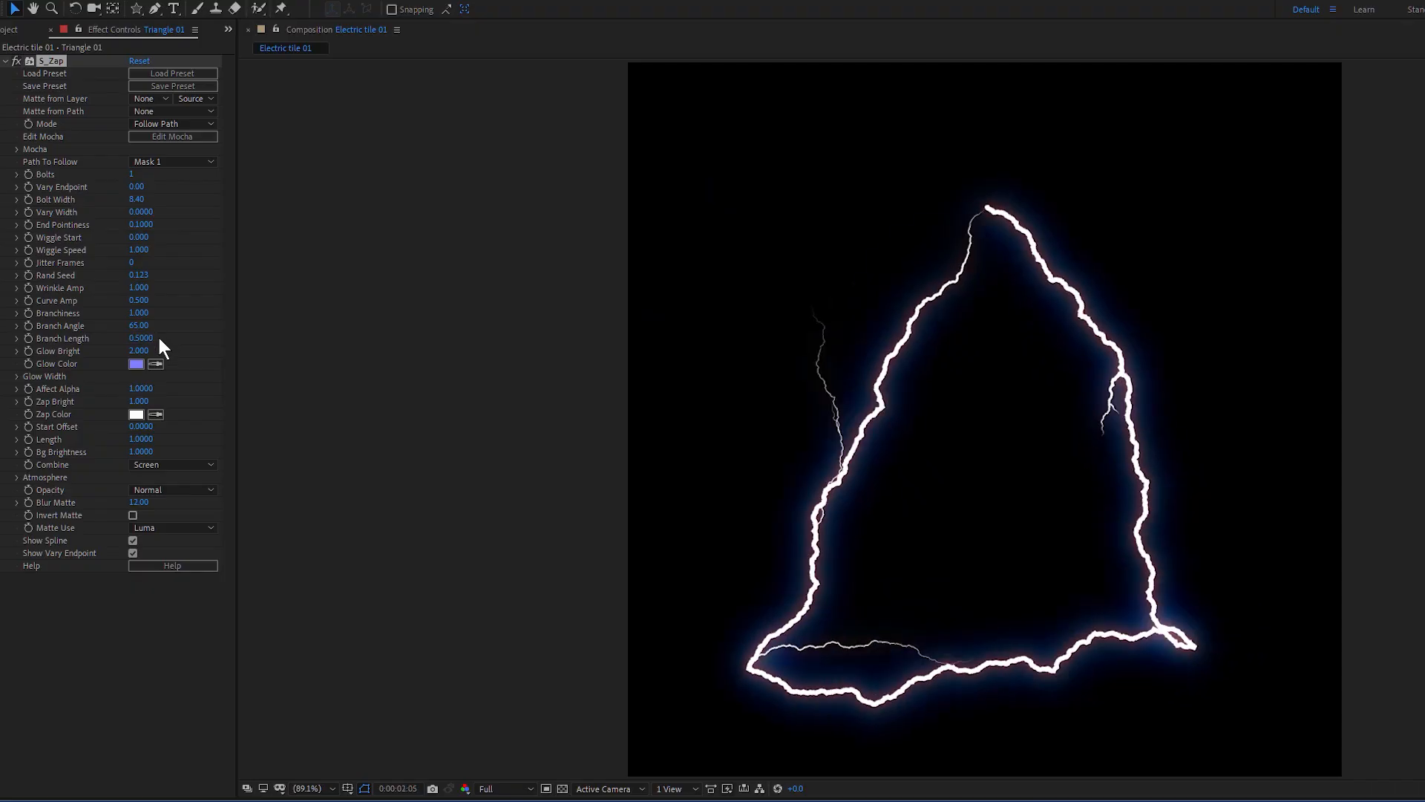
- Remove the side branches from the bolt by setting Branchiness to 0, and preview the animation
{"action": "left_click_drag", "start_coordinate": [139, 312], "coordinate": [8, 381]}
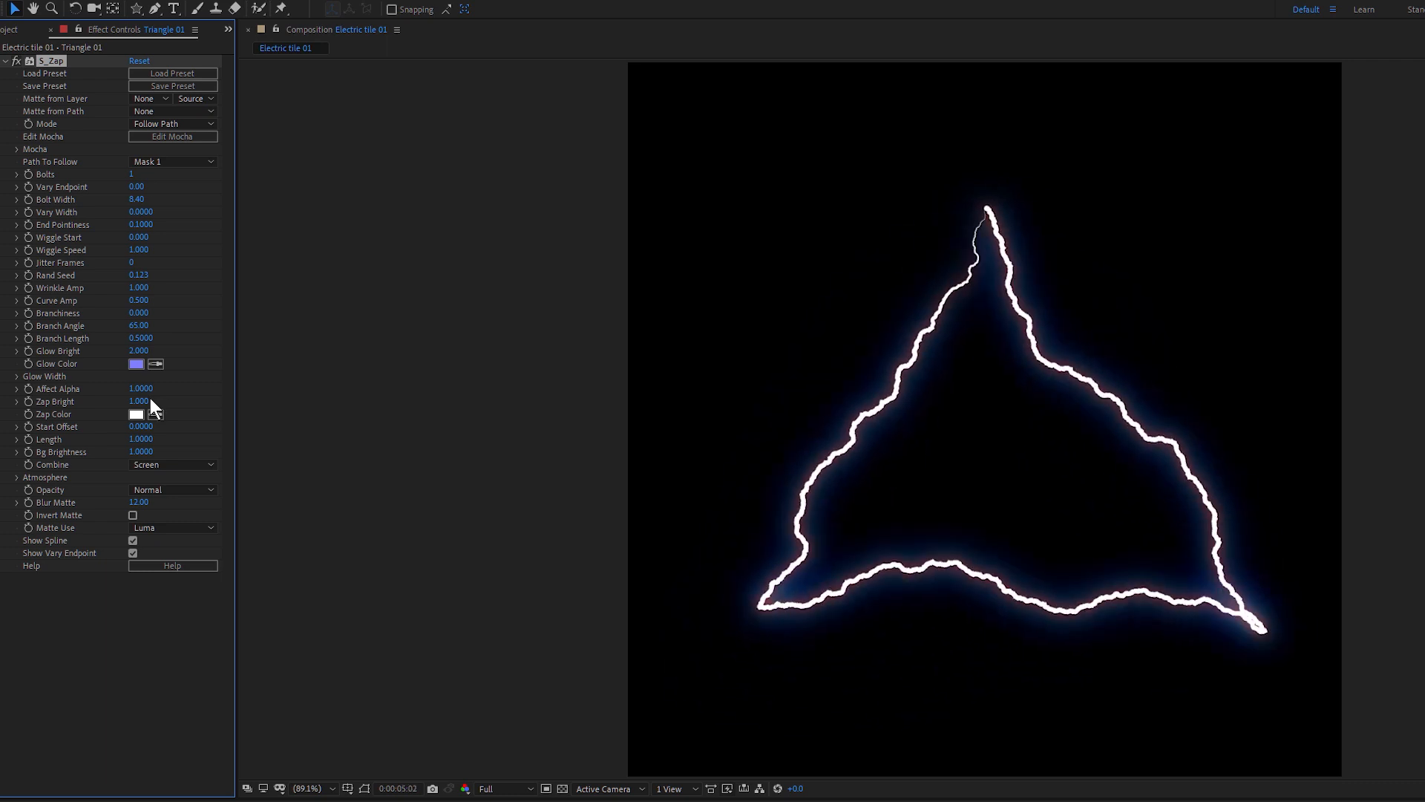
{"action": "key", "text": "space"}
{"action": "left_click_drag", "start_coordinate": [139, 312], "coordinate": [111, 327]}
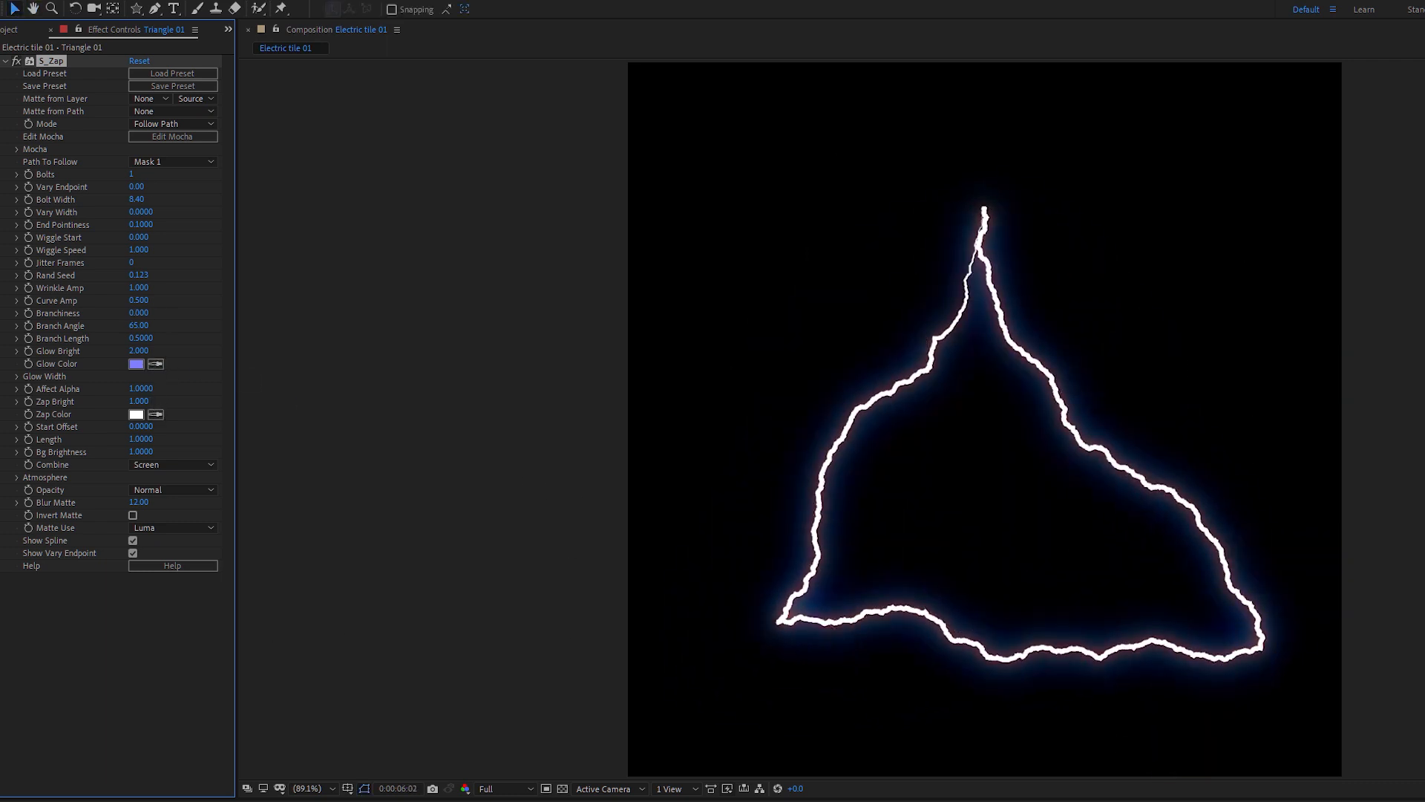
{"action": "key", "text": "space"}
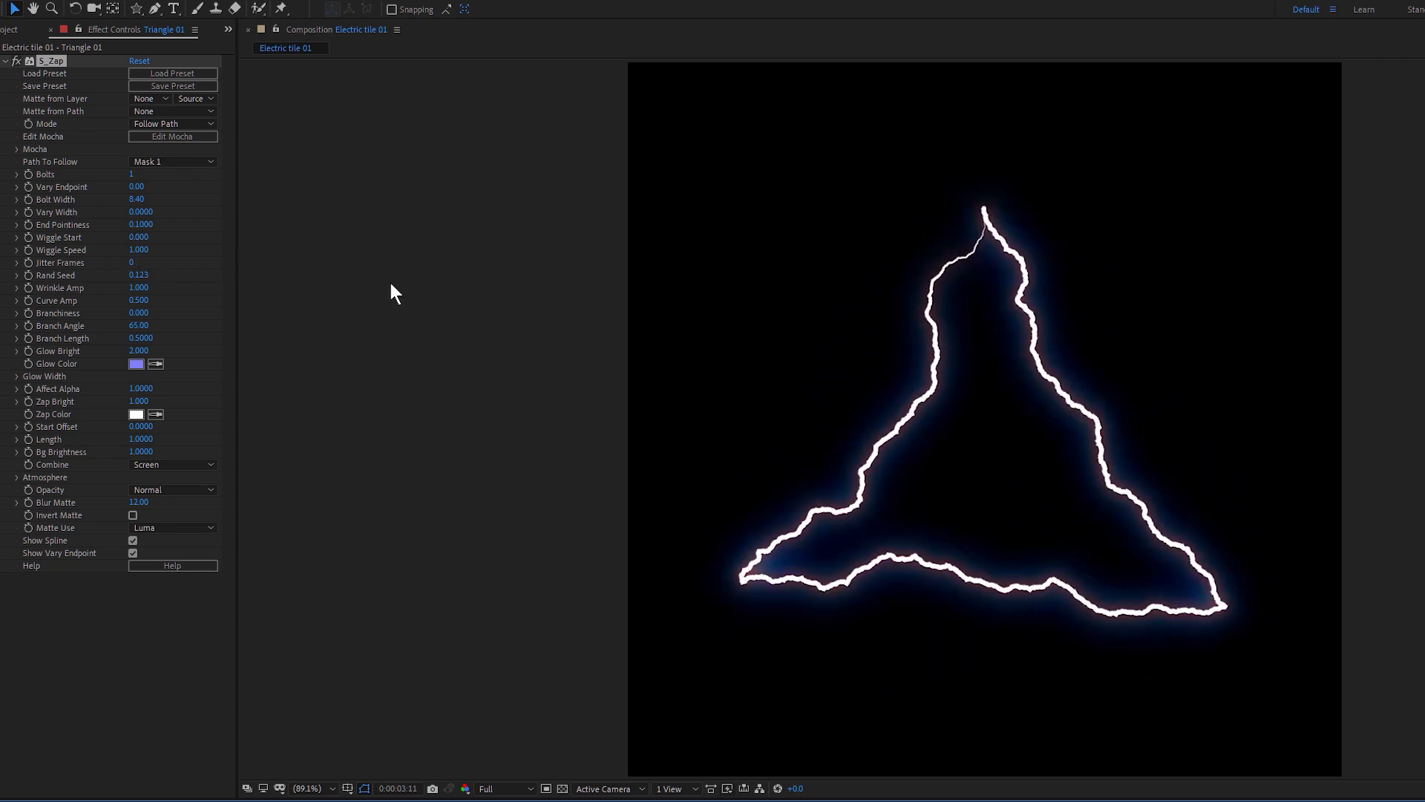
- Slow the bolt's motion by trying Wiggle Speed values of 0 and 0.01, settling on 0.14
{"action": "left_click_drag", "start_coordinate": [138, 251], "coordinate": [61, 254]}
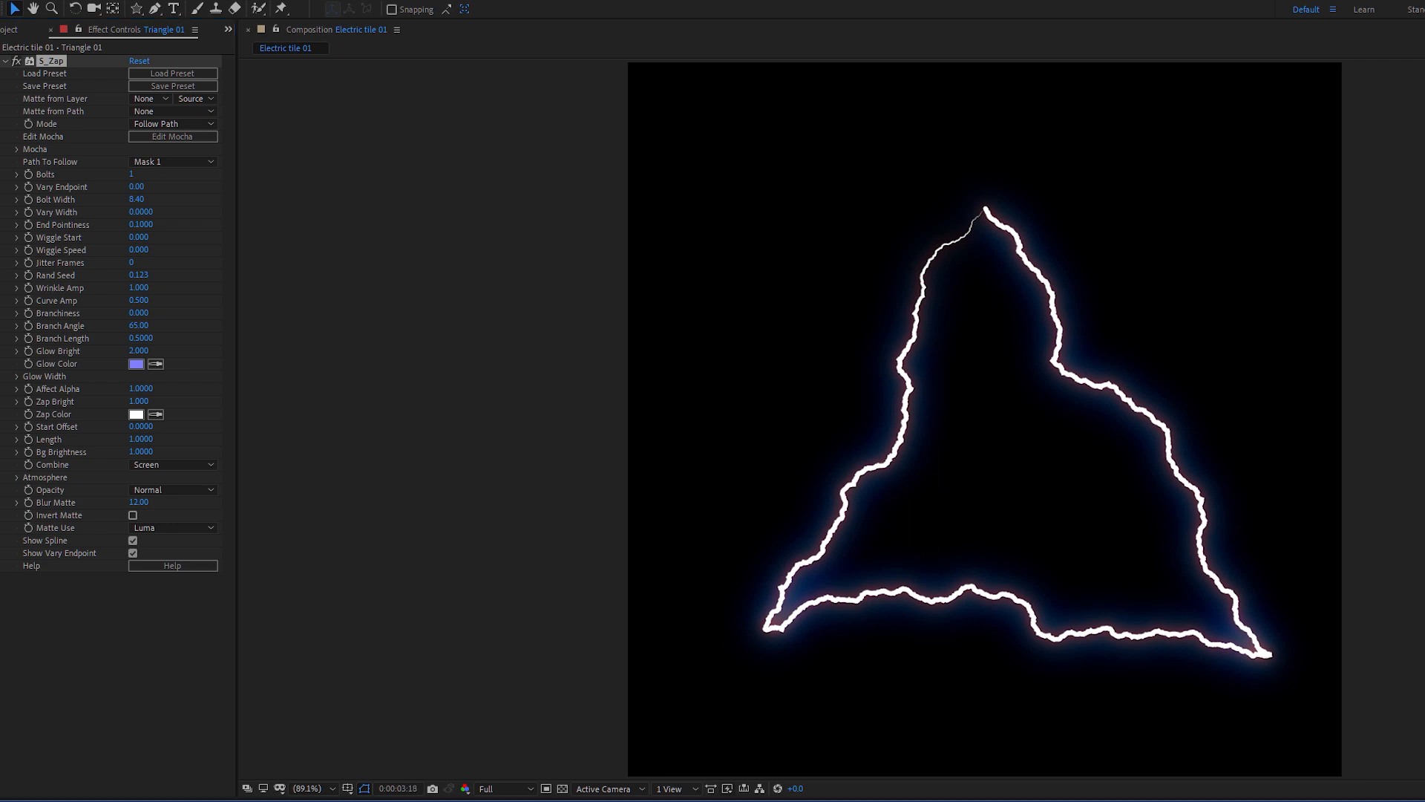
{"action": "left_click", "coordinate": [140, 253]}
{"action": "type", "text": "0.01"}
{"action": "key", "text": "Return"}
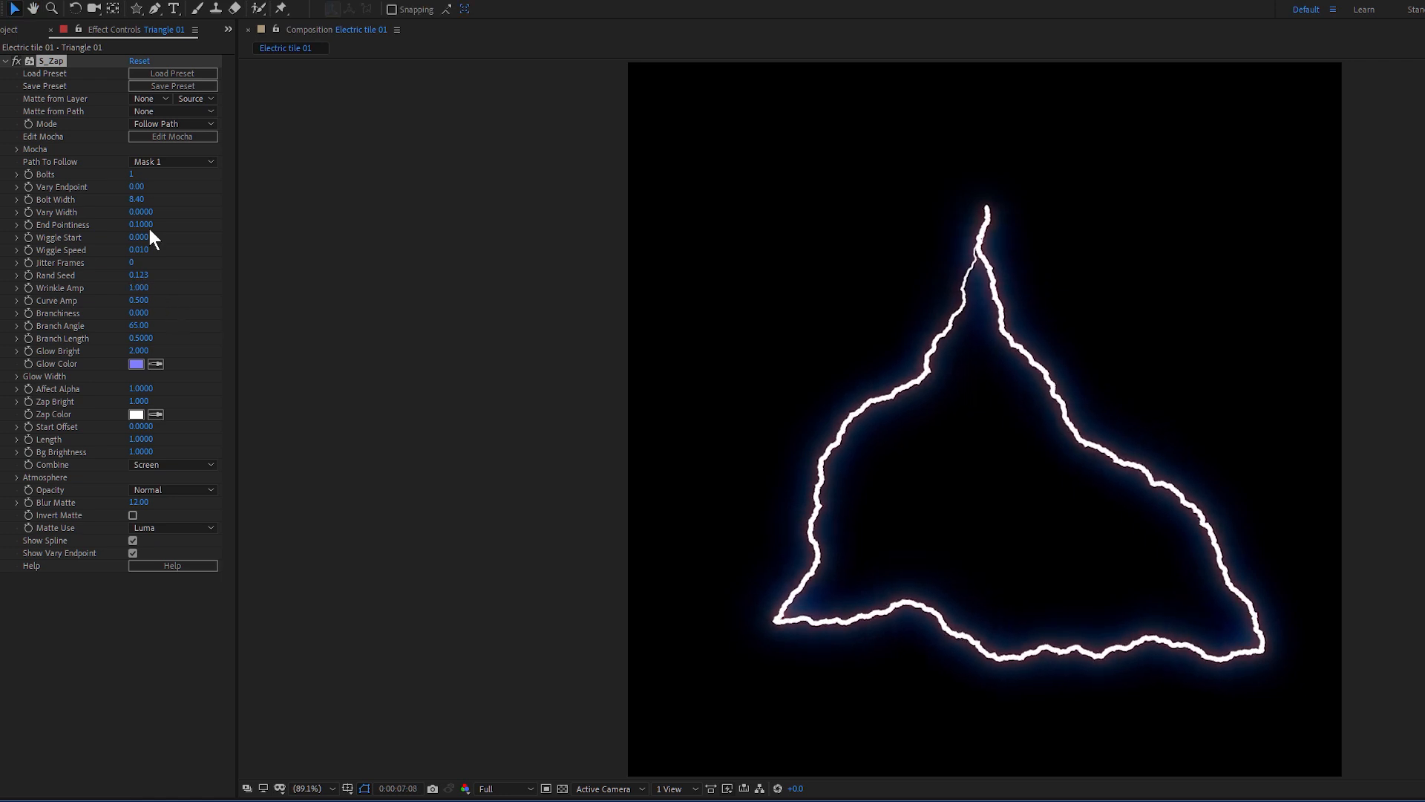
{"action": "left_click_drag", "start_coordinate": [145, 254], "coordinate": [160, 264]}
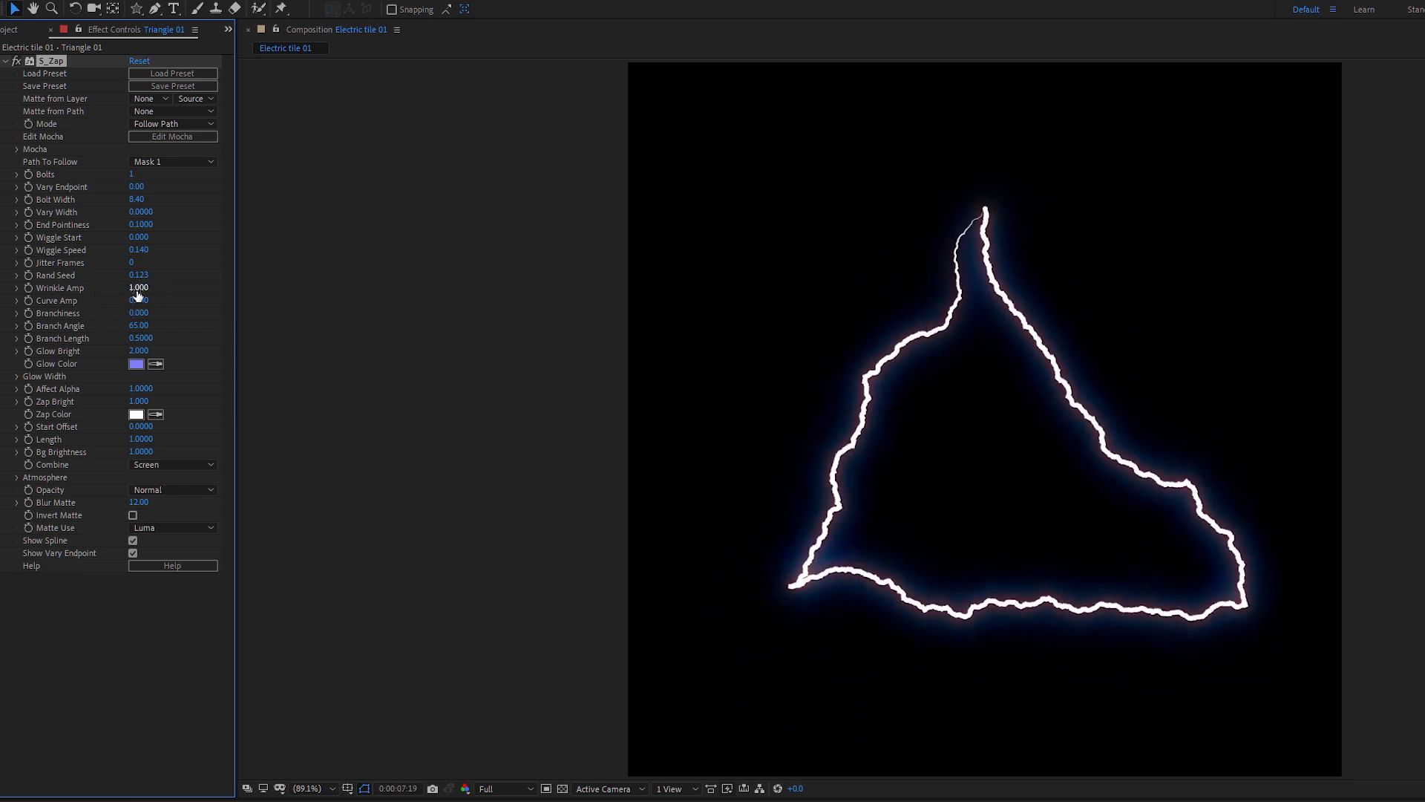
- Straighten the bolt along the triangle by reducing Wrinkle Amp to 0.23 and setting Curve Amp to 0
{"action": "left_click_drag", "start_coordinate": [139, 288], "coordinate": [56, 289]}
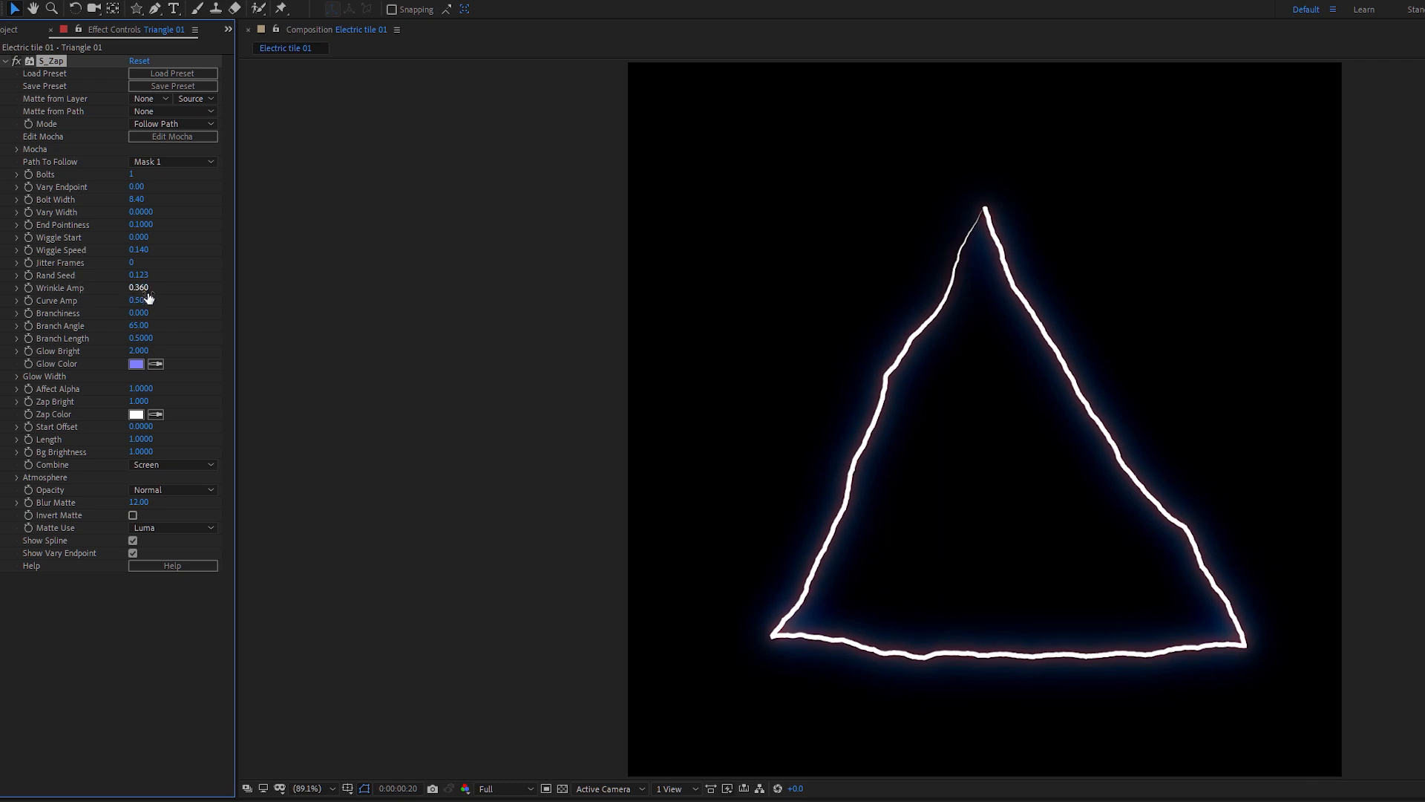
{"action": "mouse_move", "coordinate": [138, 287]}
{"action": "left_mouse_down"}
{"action": "mouse_move", "coordinate": [174, 290]}
{"action": "mouse_move", "coordinate": [145, 300]}
{"action": "mouse_move", "coordinate": [261, 293]}
{"action": "mouse_move", "coordinate": [119, 301]}
{"action": "mouse_move", "coordinate": [261, 308]}
{"action": "mouse_move", "coordinate": [141, 309]}
{"action": "mouse_move", "coordinate": [153, 308]}
{"action": "left_mouse_up"}
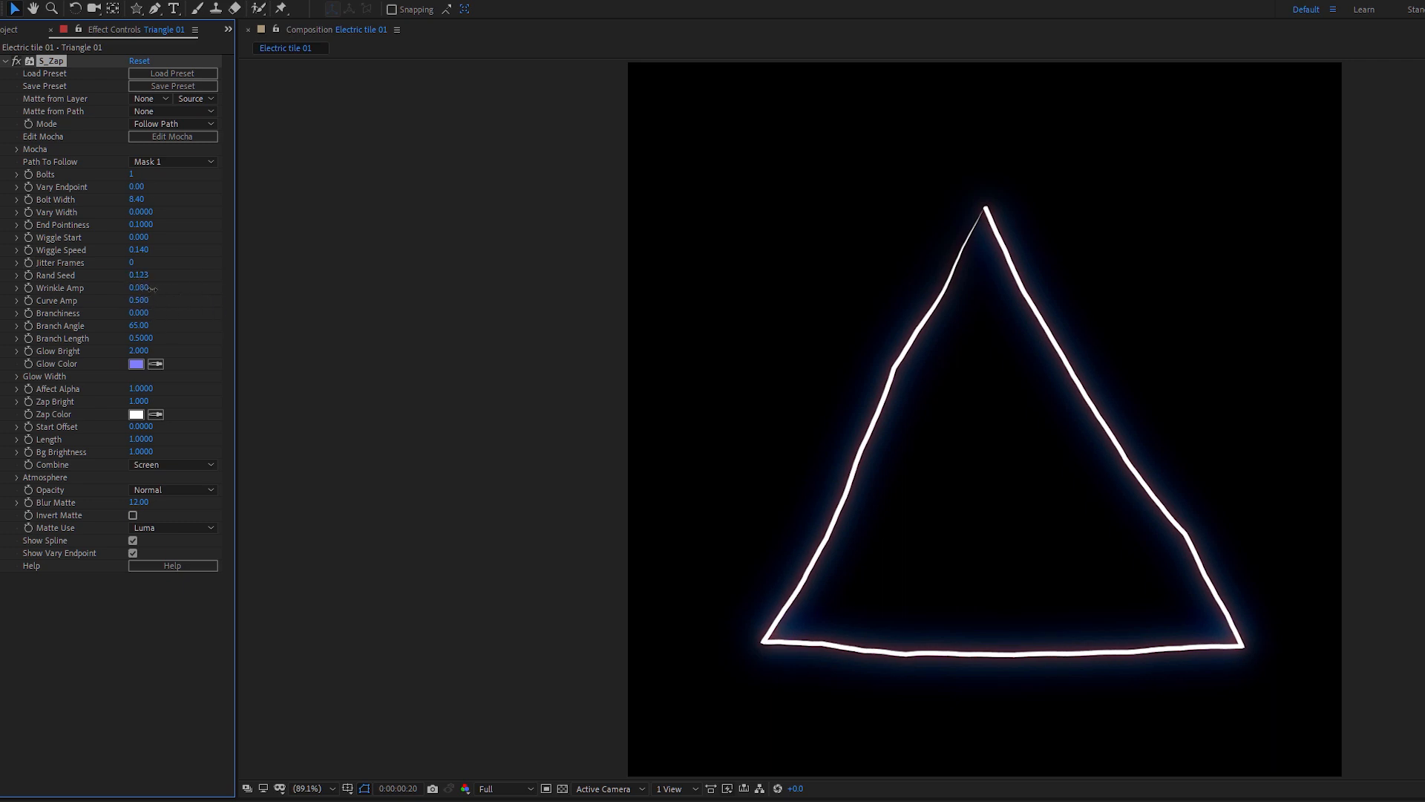
{"action": "left_click_drag", "start_coordinate": [153, 288], "coordinate": [275, 303]}
{"action": "mouse_move", "coordinate": [24, 312]}
{"action": "left_mouse_down"}
{"action": "mouse_move", "coordinate": [3, 312]}
{"action": "mouse_move", "coordinate": [200, 305]}
{"action": "mouse_move", "coordinate": [1, 311]}
{"action": "left_mouse_up"}
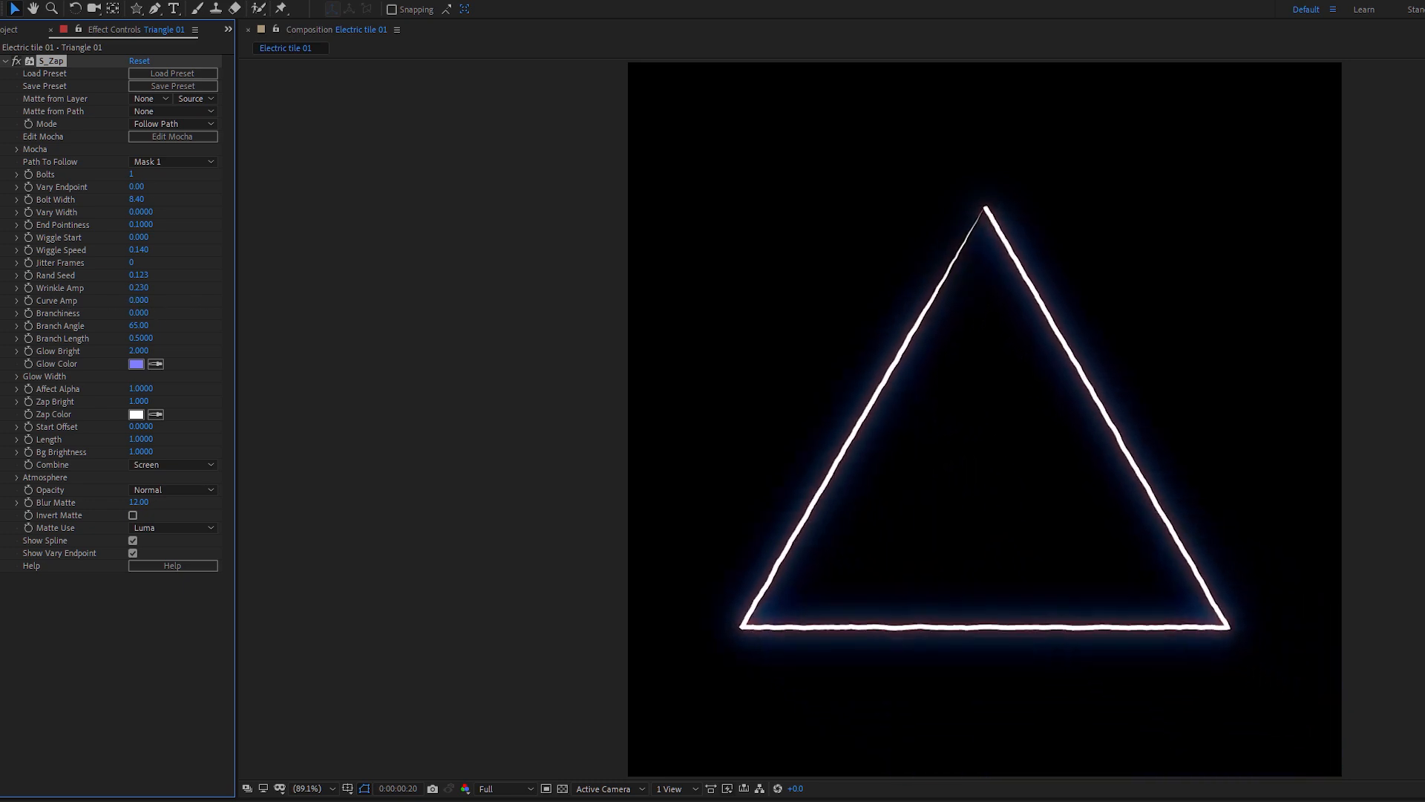
{"action": "left_click", "coordinate": [141, 301]}
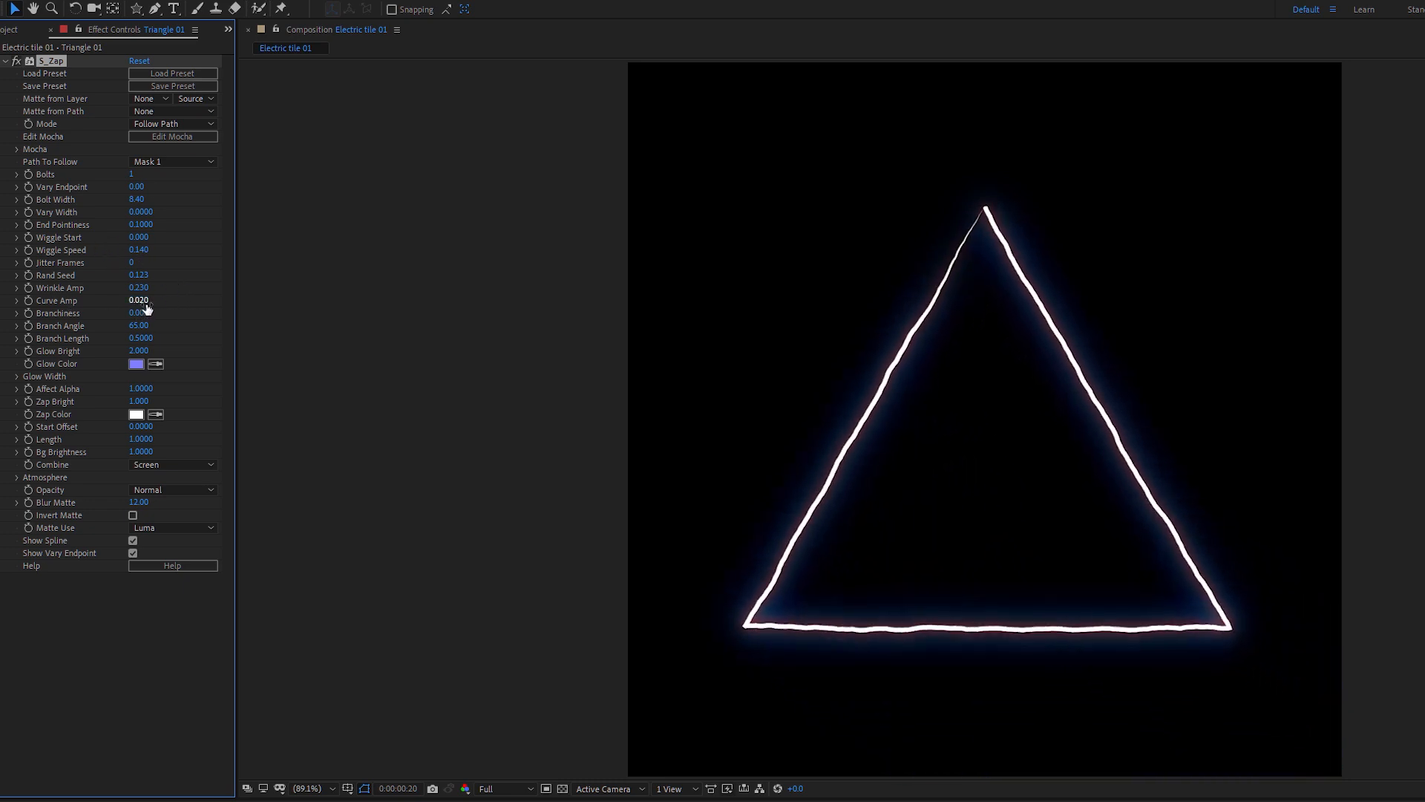
{"action": "type", "text": "0"}
{"action": "key", "text": "Return"}
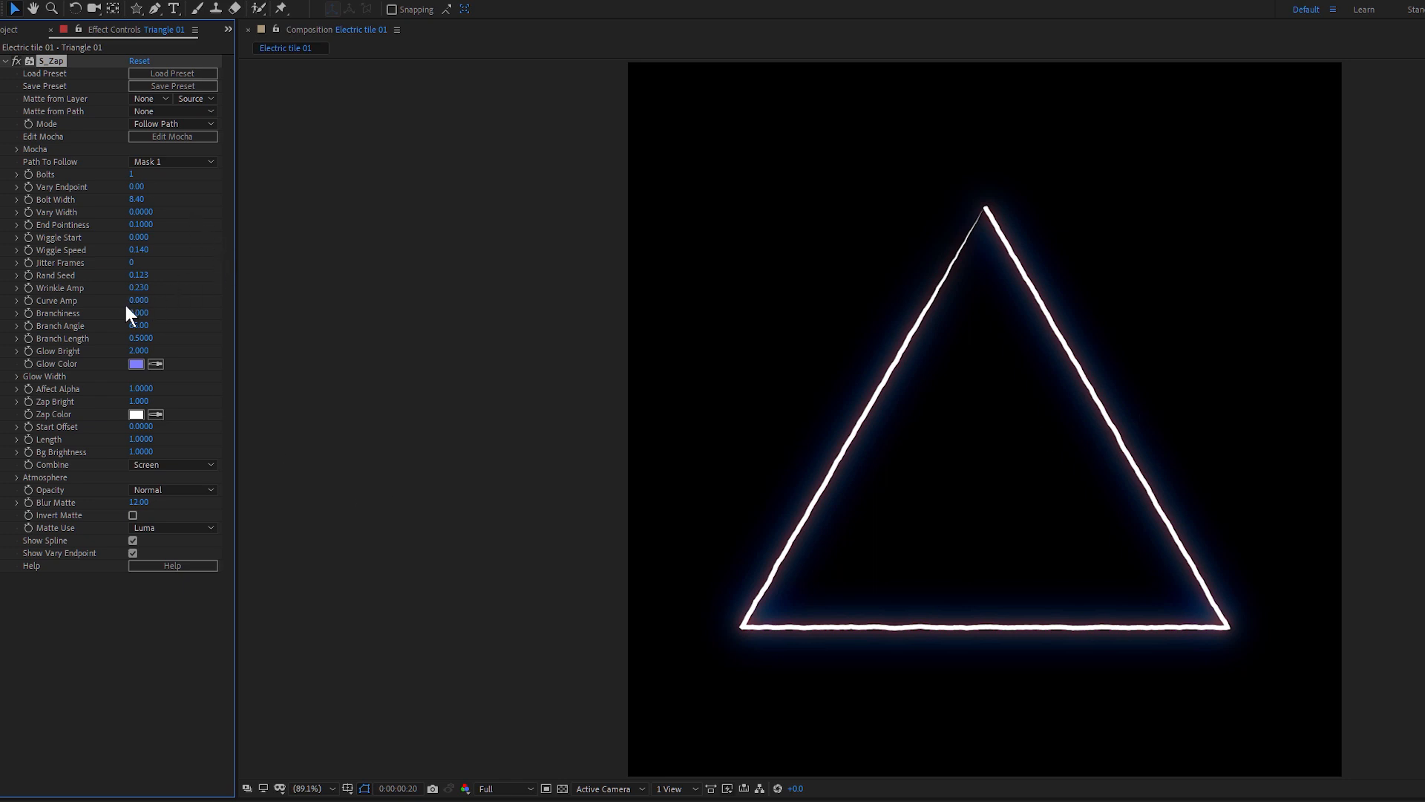
- Set the bolt's Wrinkle Amp to 0.7, Wiggle Speed to 0.06 and Glow Bright to 0, previewing the animation between adjustments
{"action": "left_click_drag", "start_coordinate": [138, 288], "coordinate": [167, 296]}
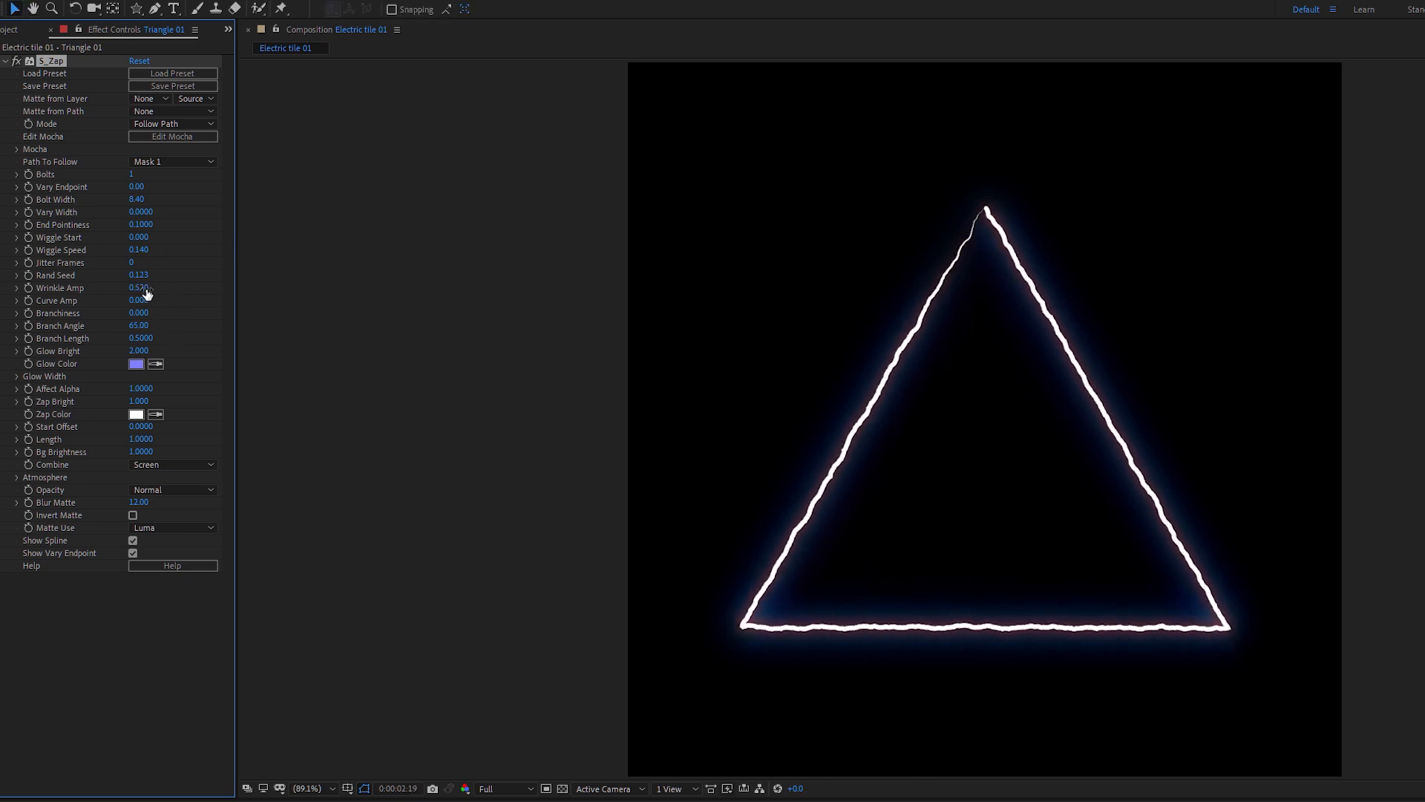
{"action": "left_click_drag", "start_coordinate": [132, 252], "coordinate": [122, 254]}
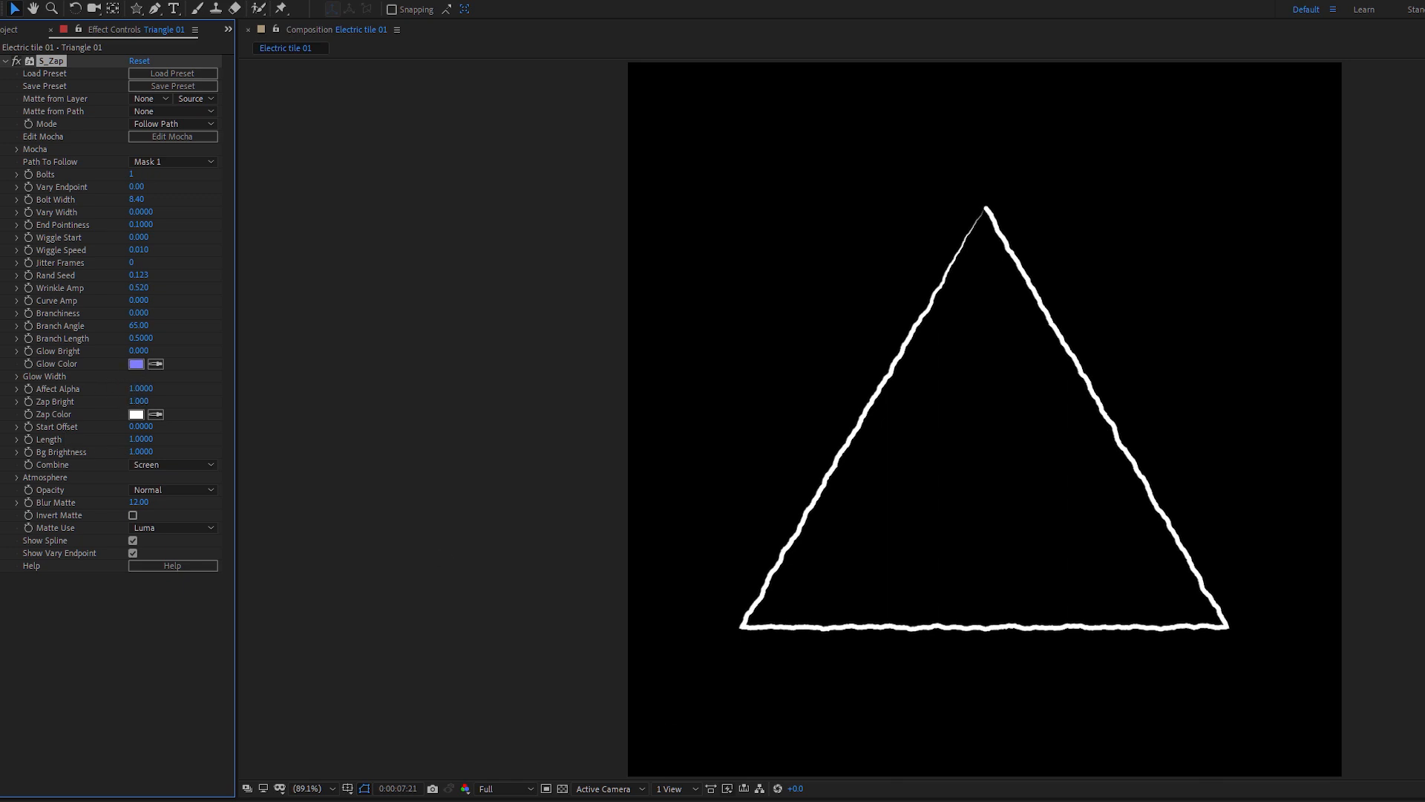
{"action": "left_click", "coordinate": [829, 800]}
{"action": "key", "text": "space"}
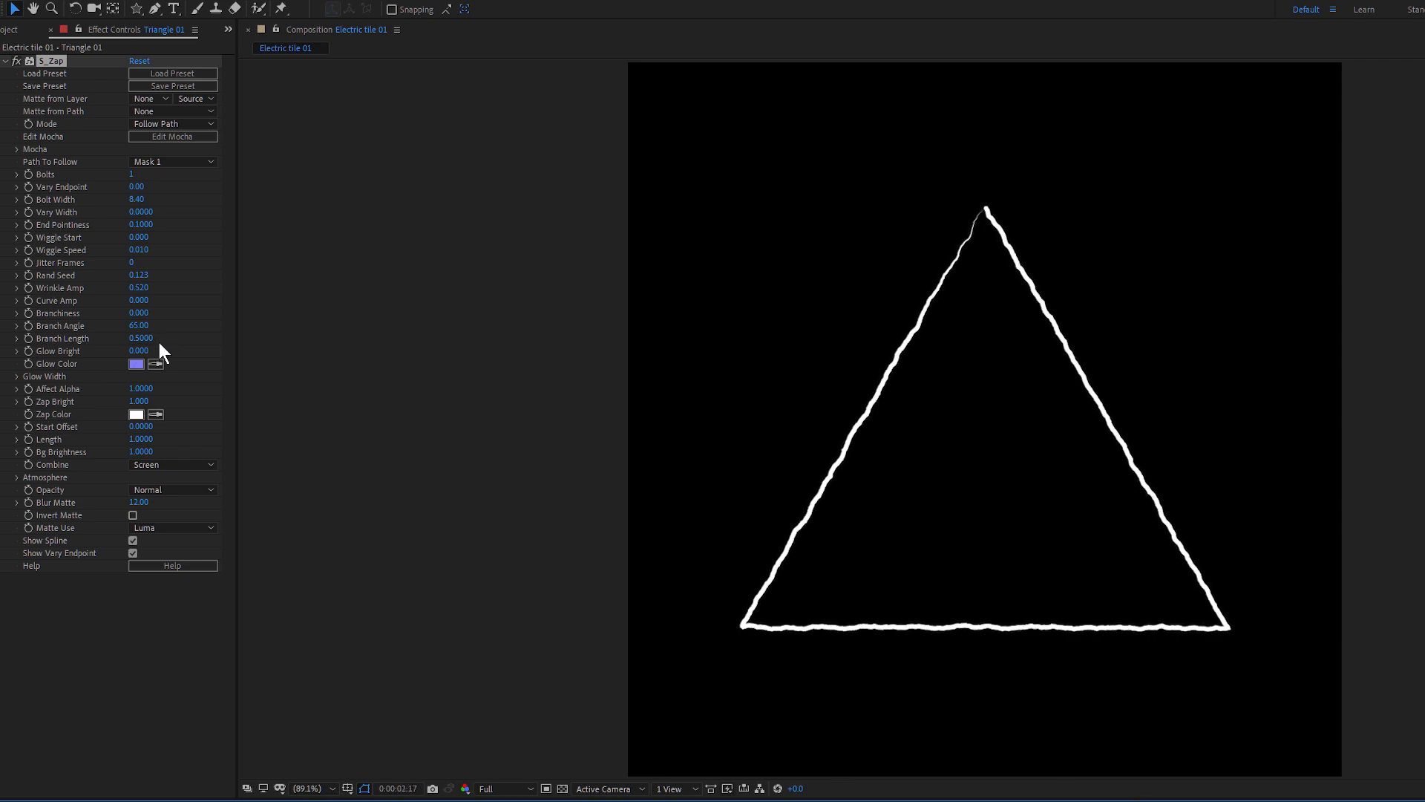
{"action": "left_click_drag", "start_coordinate": [139, 288], "coordinate": [152, 288]}
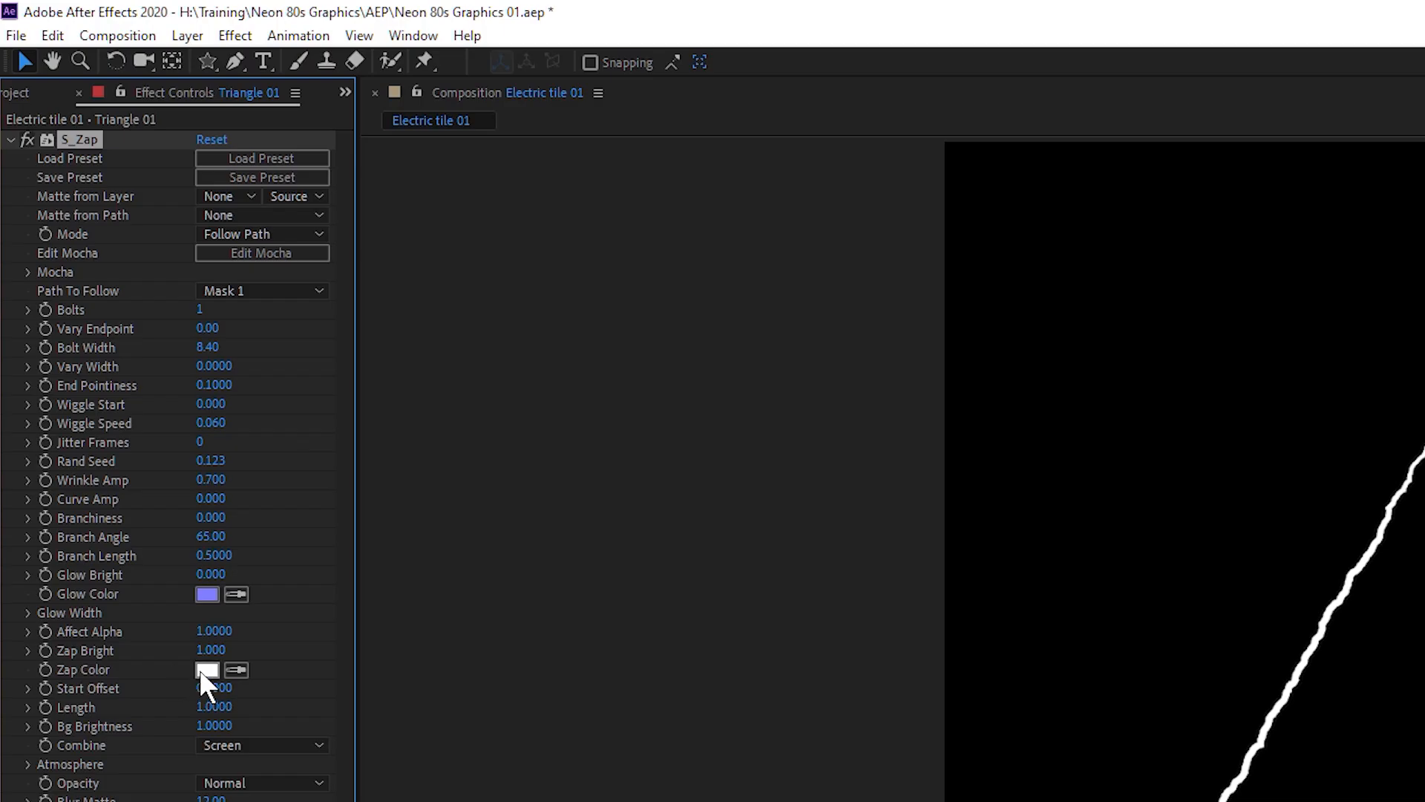
- Change the Zap Color of the bolt from white to a saturated red
{"action": "left_click", "coordinate": [207, 670]}
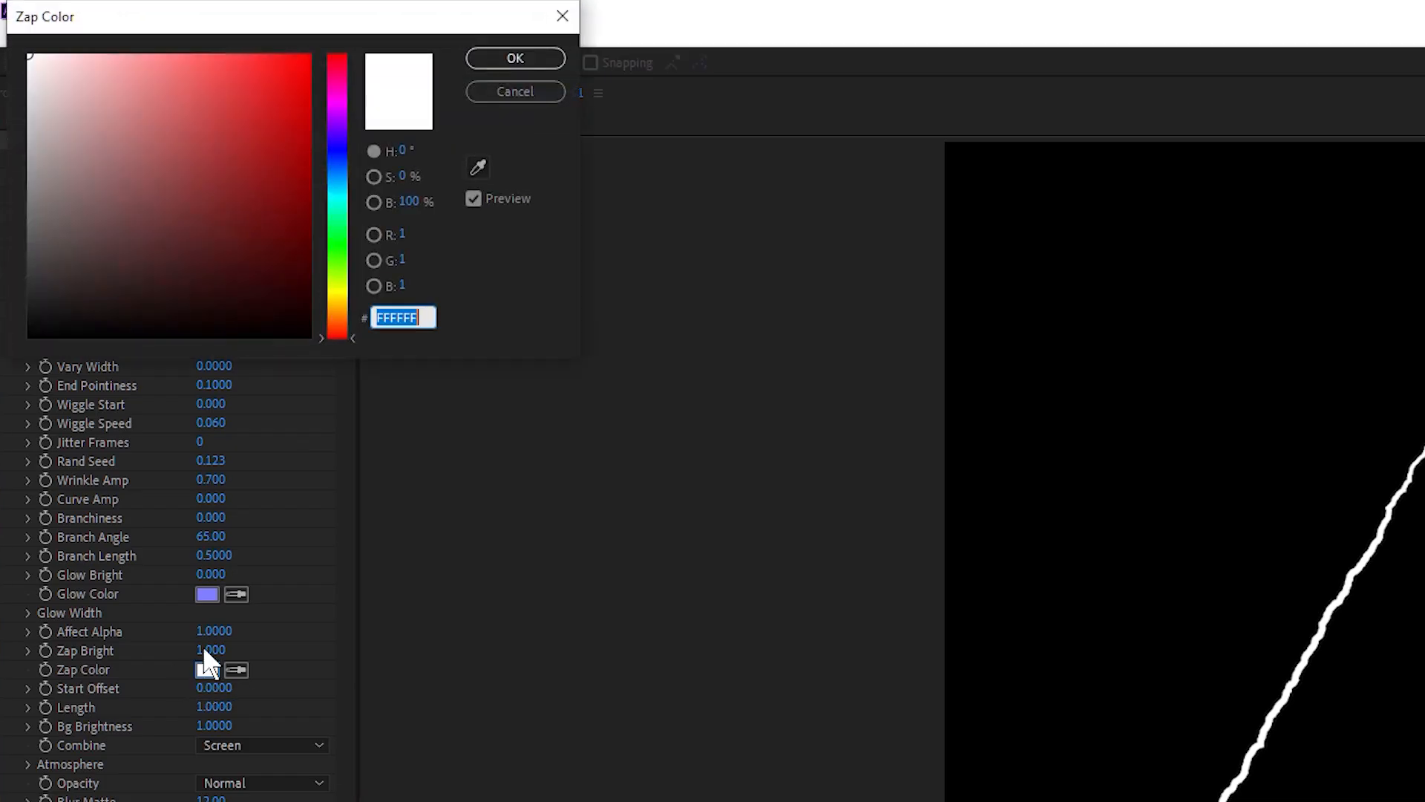
{"action": "left_click", "coordinate": [267, 96]}
{"action": "key", "text": "Return"}
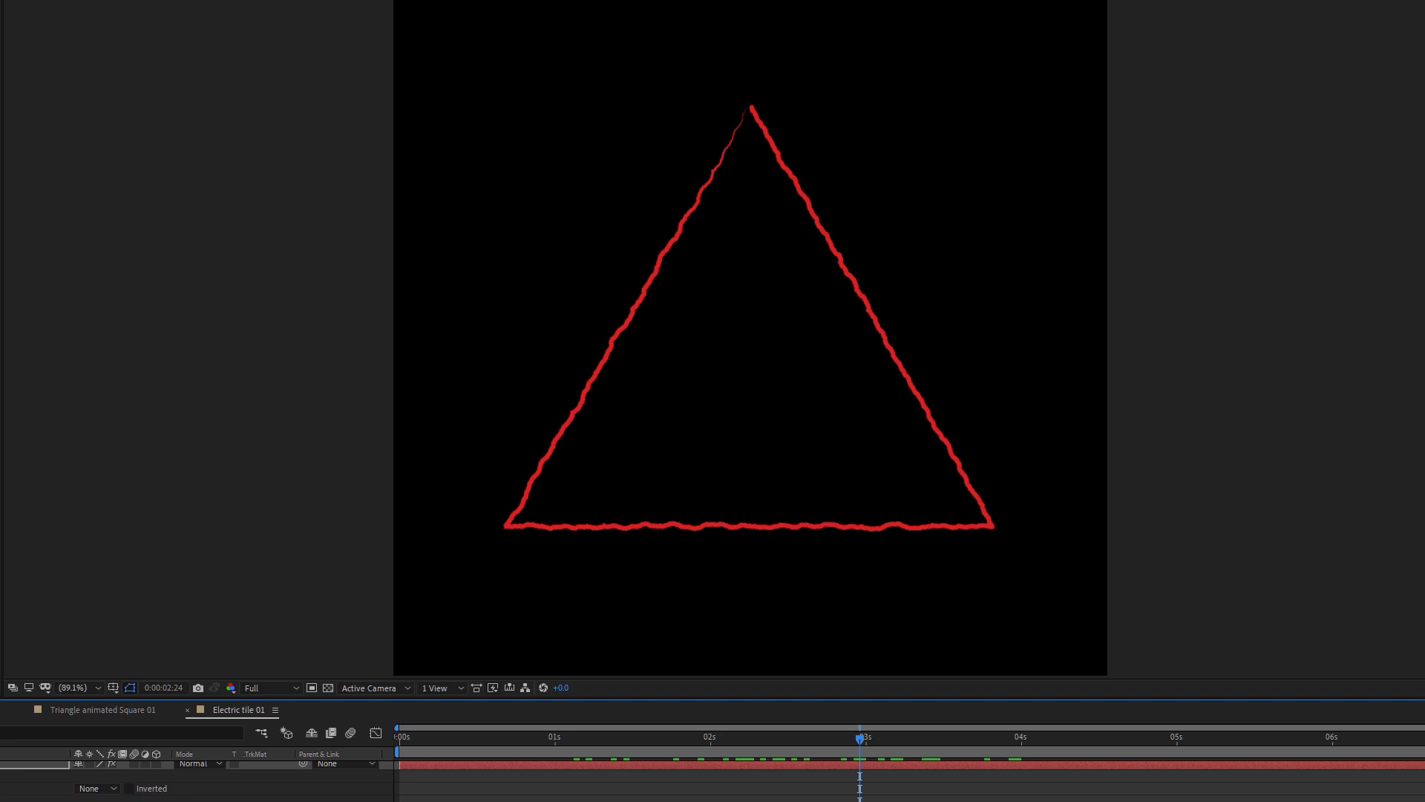
- Thicken the red bolt to a Bolt Width of 19.4 and increase Vary Width for uneven thickness along the triangle
{"action": "left_click_drag", "start_coordinate": [210, 301], "coordinate": [239, 307]}
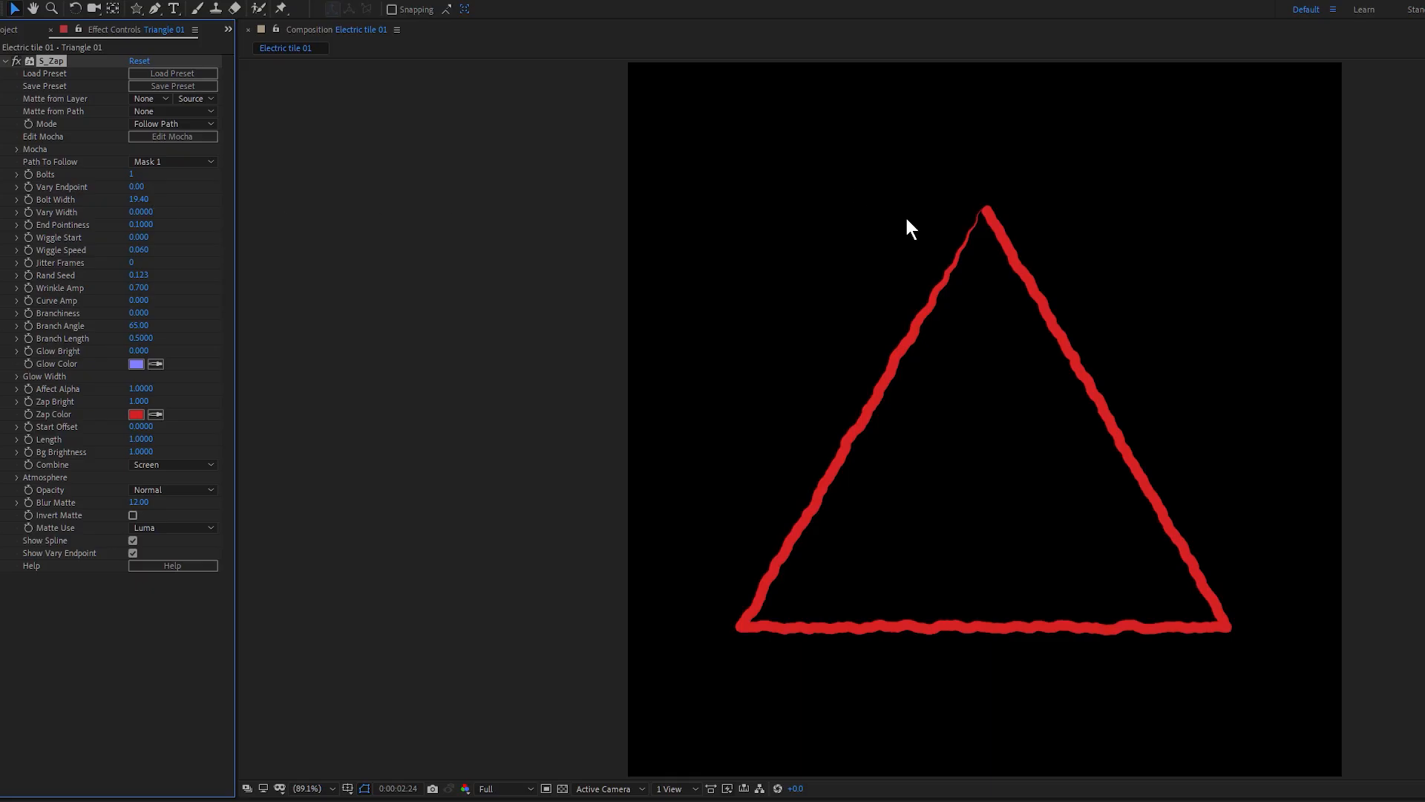
{"action": "left_click_drag", "start_coordinate": [153, 213], "coordinate": [153, 217]}
{"action": "left_click_drag", "start_coordinate": [140, 213], "coordinate": [164, 214]}
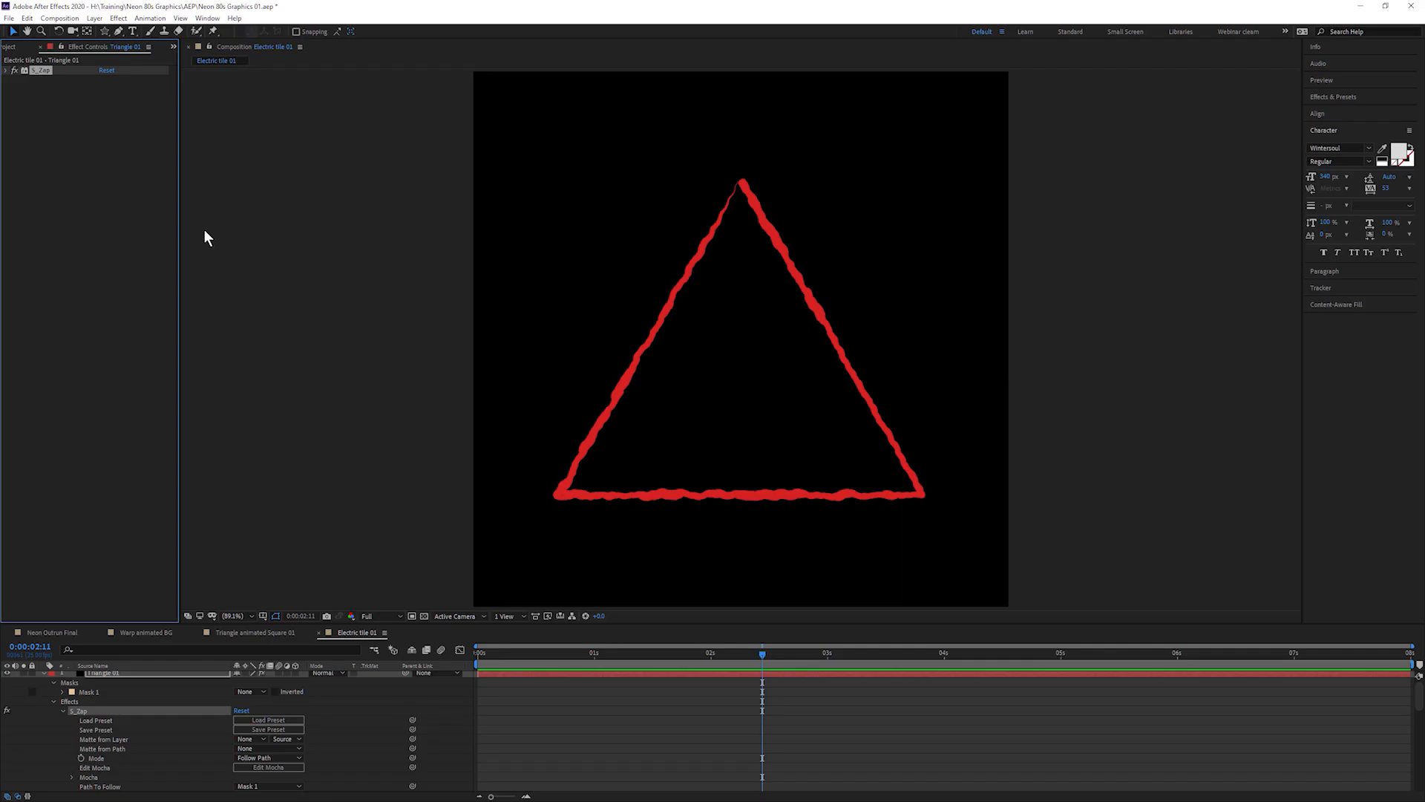
- Add the Sapphire Stylize effect S_EmbossGlass to the Triangle 01 layer below S_Zap
{"action": "left_click", "coordinate": [118, 18]}
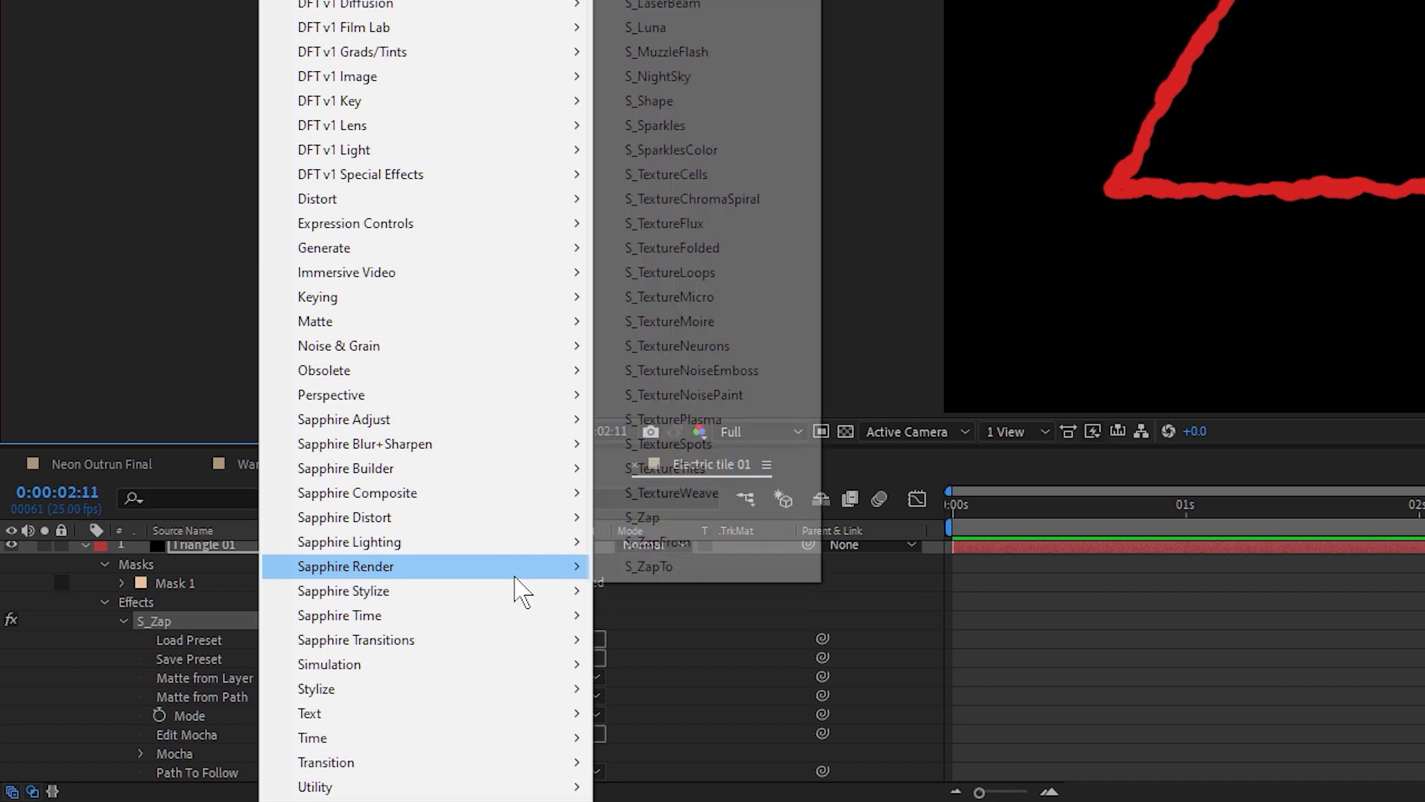
{"action": "mouse_move", "coordinate": [521, 598]}
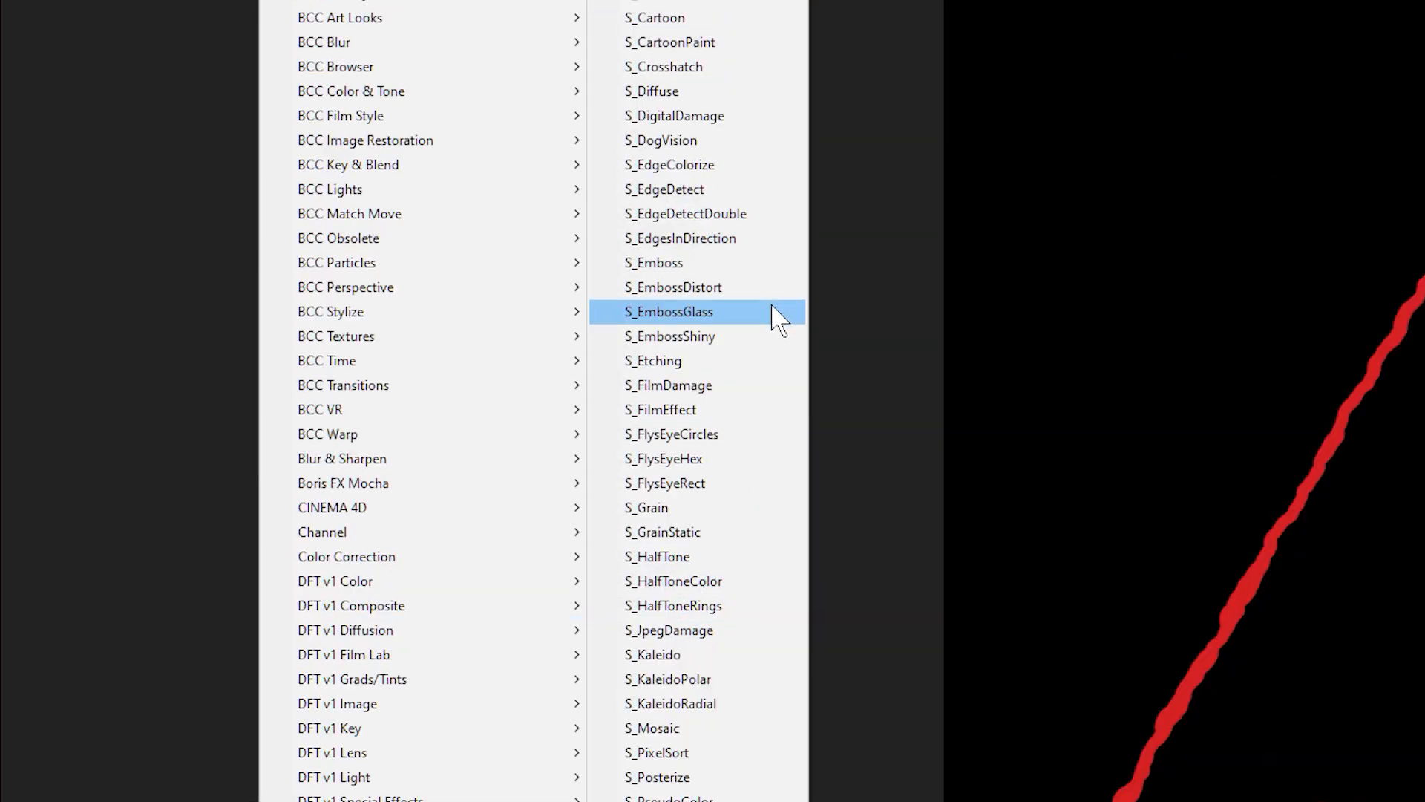
{"action": "left_click", "coordinate": [772, 308]}
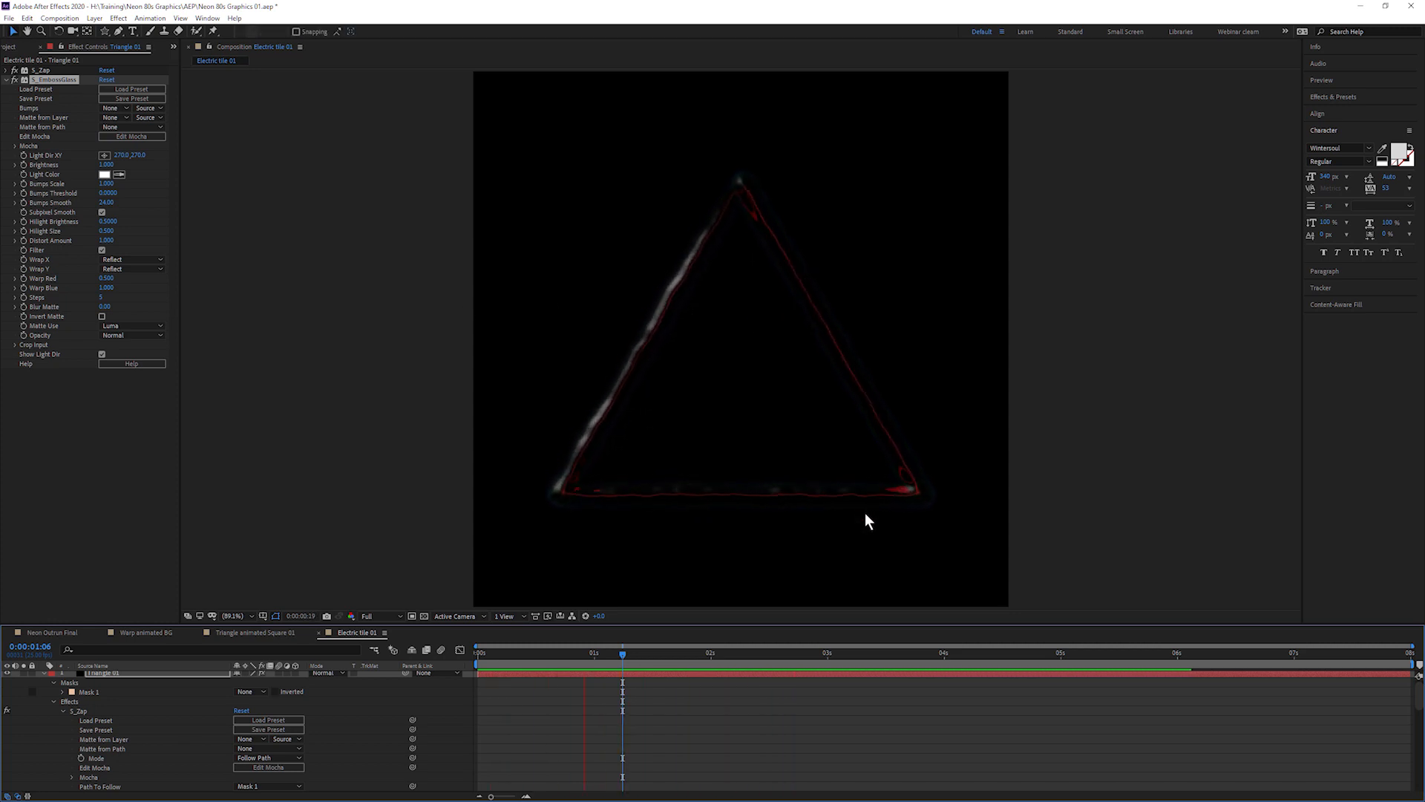
- Move the S_EmbossGlass light direction to 426.1, 188.0, up beside the triangle's apex, and set Brightness to 1.71
{"action": "key", "text": "space"}
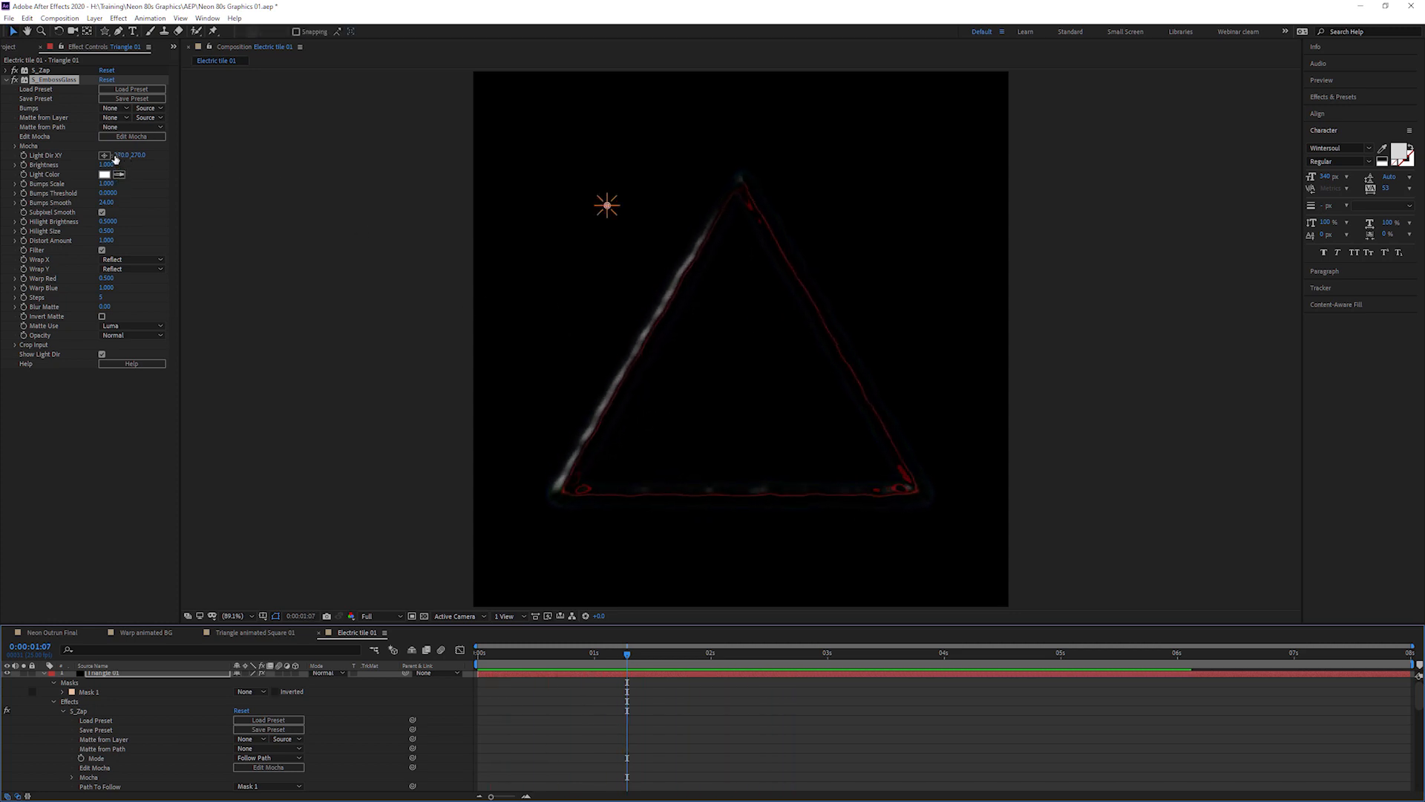
{"action": "left_click_drag", "start_coordinate": [115, 159], "coordinate": [147, 167]}
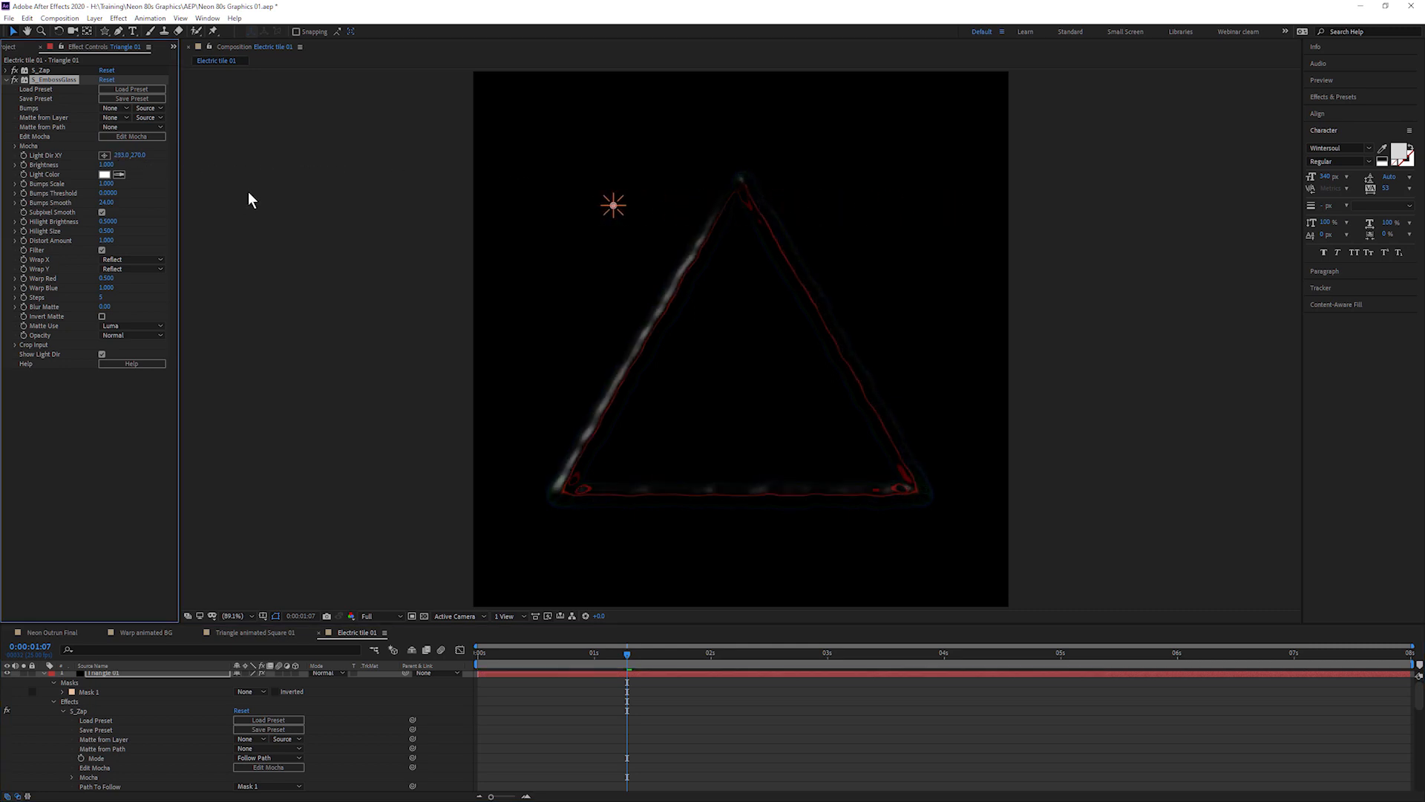
{"action": "left_click_drag", "start_coordinate": [613, 205], "coordinate": [685, 164]}
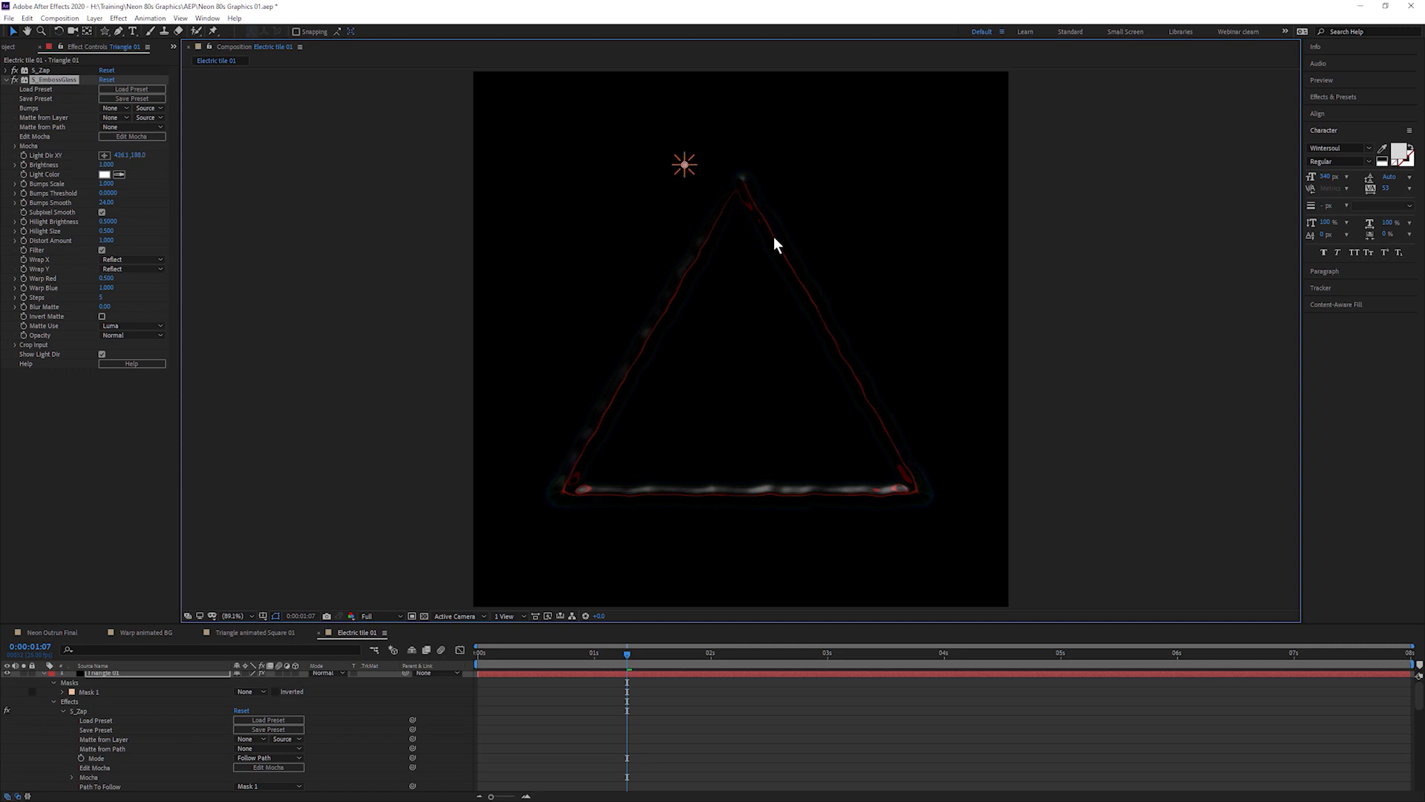
{"action": "left_click_drag", "start_coordinate": [103, 165], "coordinate": [162, 165]}
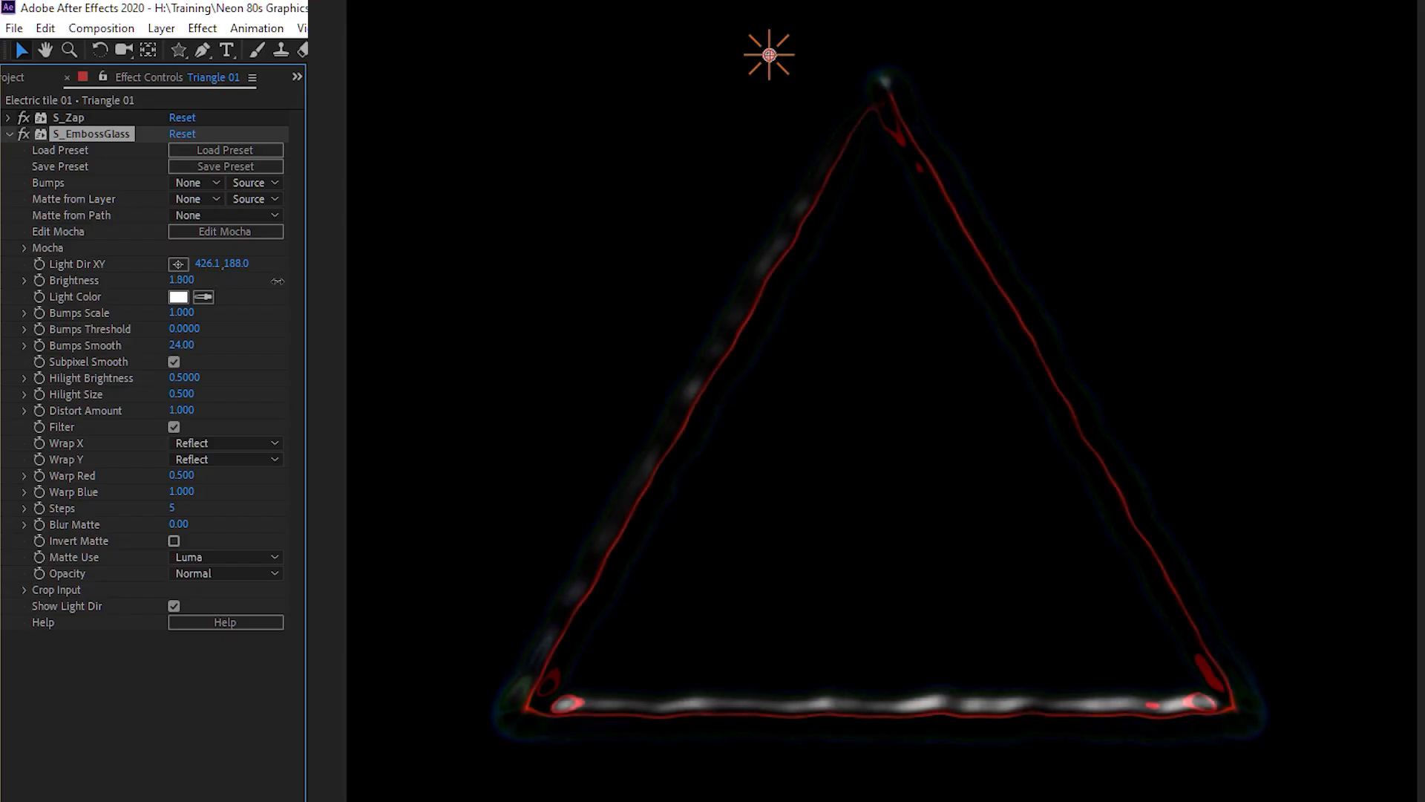
{"action": "left_click_drag", "start_coordinate": [277, 281], "coordinate": [242, 278]}
- Try higher Bumps Scale values on the emboss effect and settle on 0.65
{"action": "left_click", "coordinate": [181, 312]}
{"action": "type", "text": "3.01"}
{"action": "key", "text": "Return"}
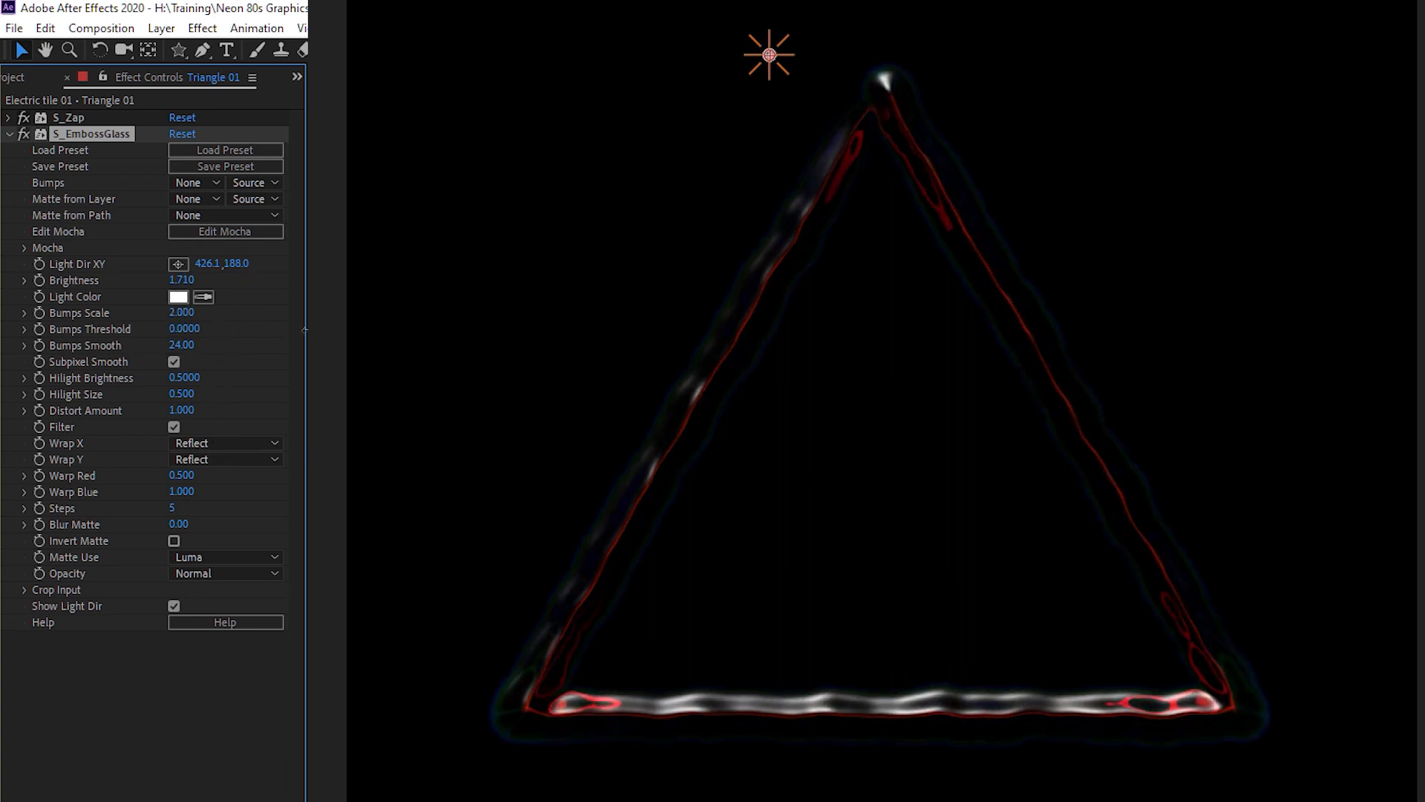
{"action": "left_click_drag", "start_coordinate": [181, 312], "coordinate": [392, 311]}
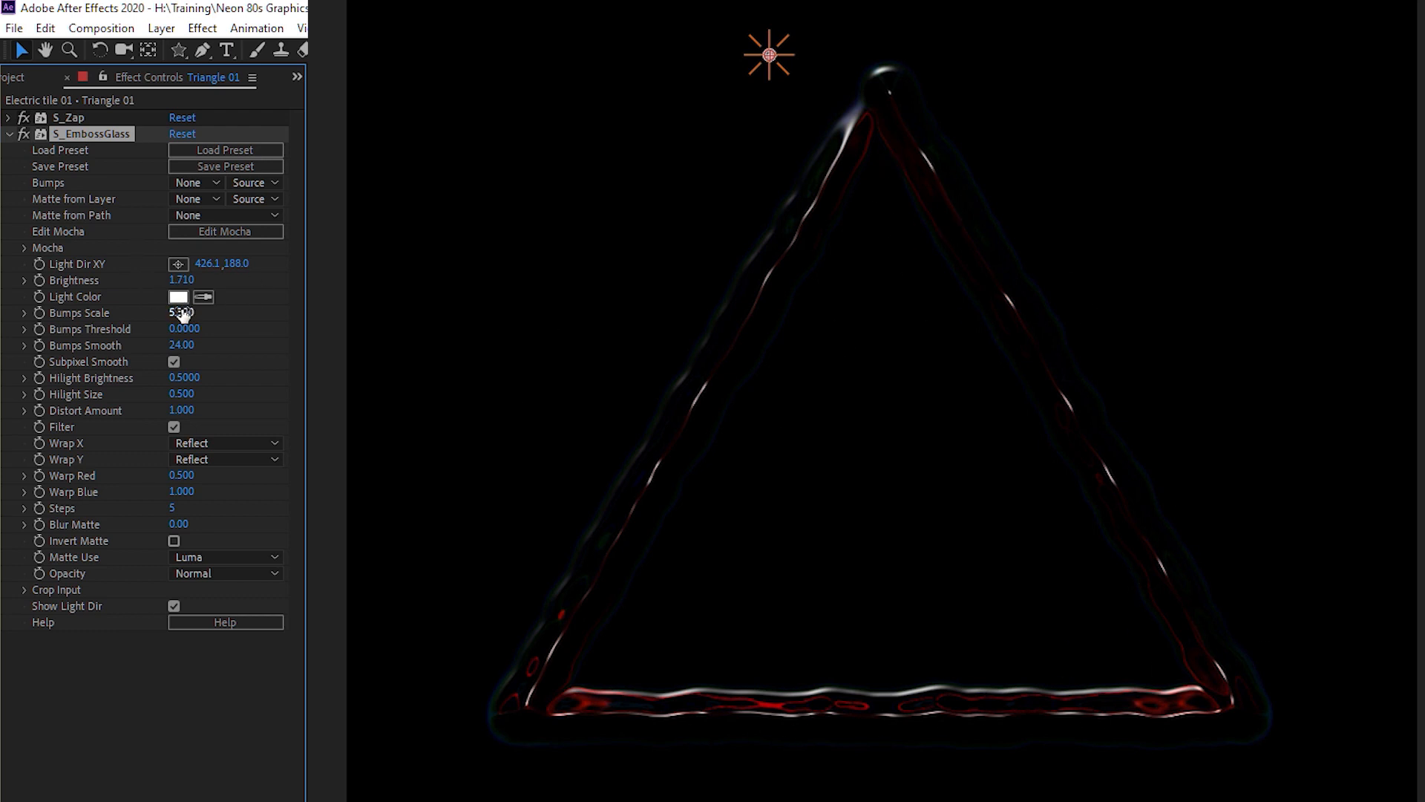
{"action": "left_click_drag", "start_coordinate": [170, 316], "coordinate": [9, 324]}
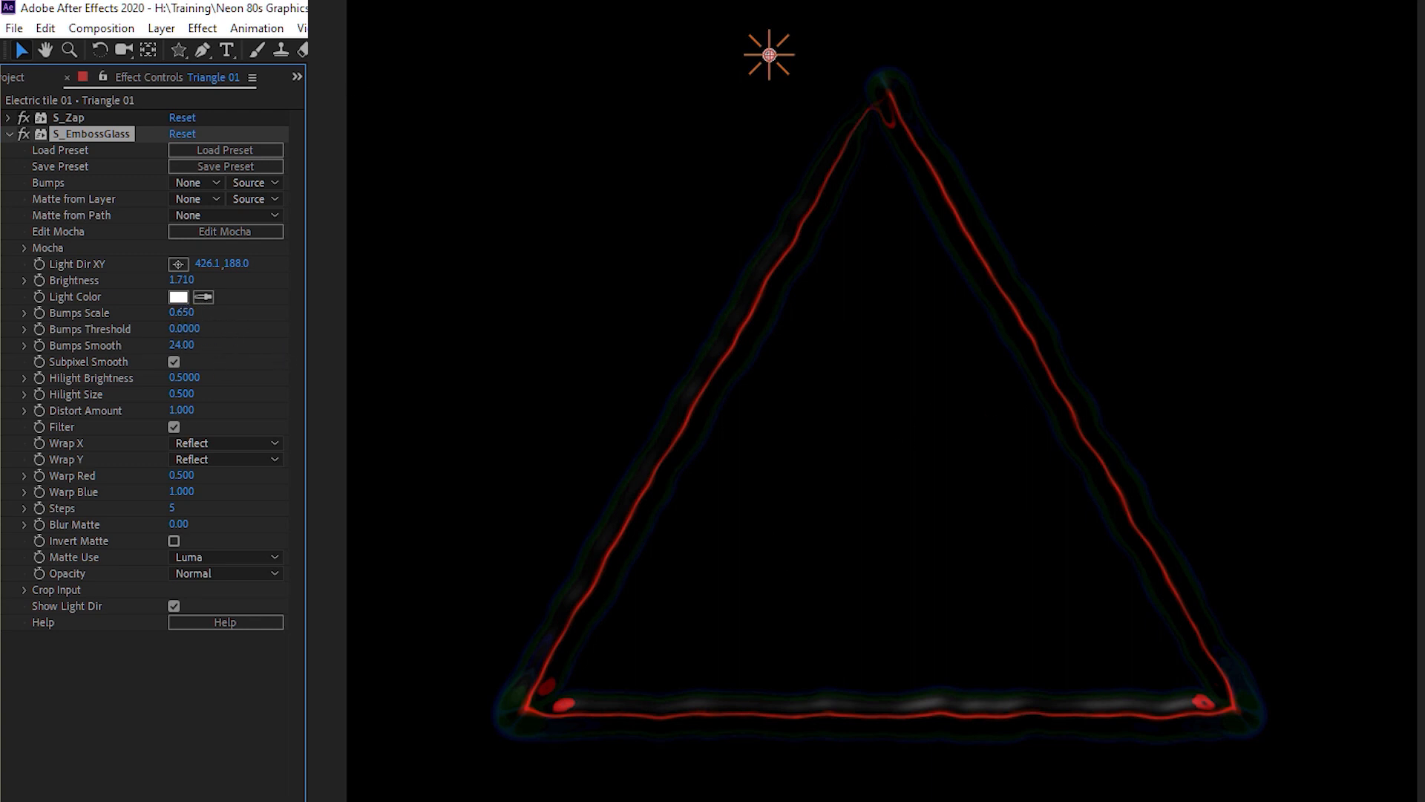
- Compare the triangle with and without the S_EmbossGlass effect by turning it off and on
{"action": "left_click", "coordinate": [23, 133]}
{"action": "left_click", "coordinate": [23, 134]}
{"action": "left_click", "coordinate": [22, 134]}
{"action": "left_click", "coordinate": [22, 133]}
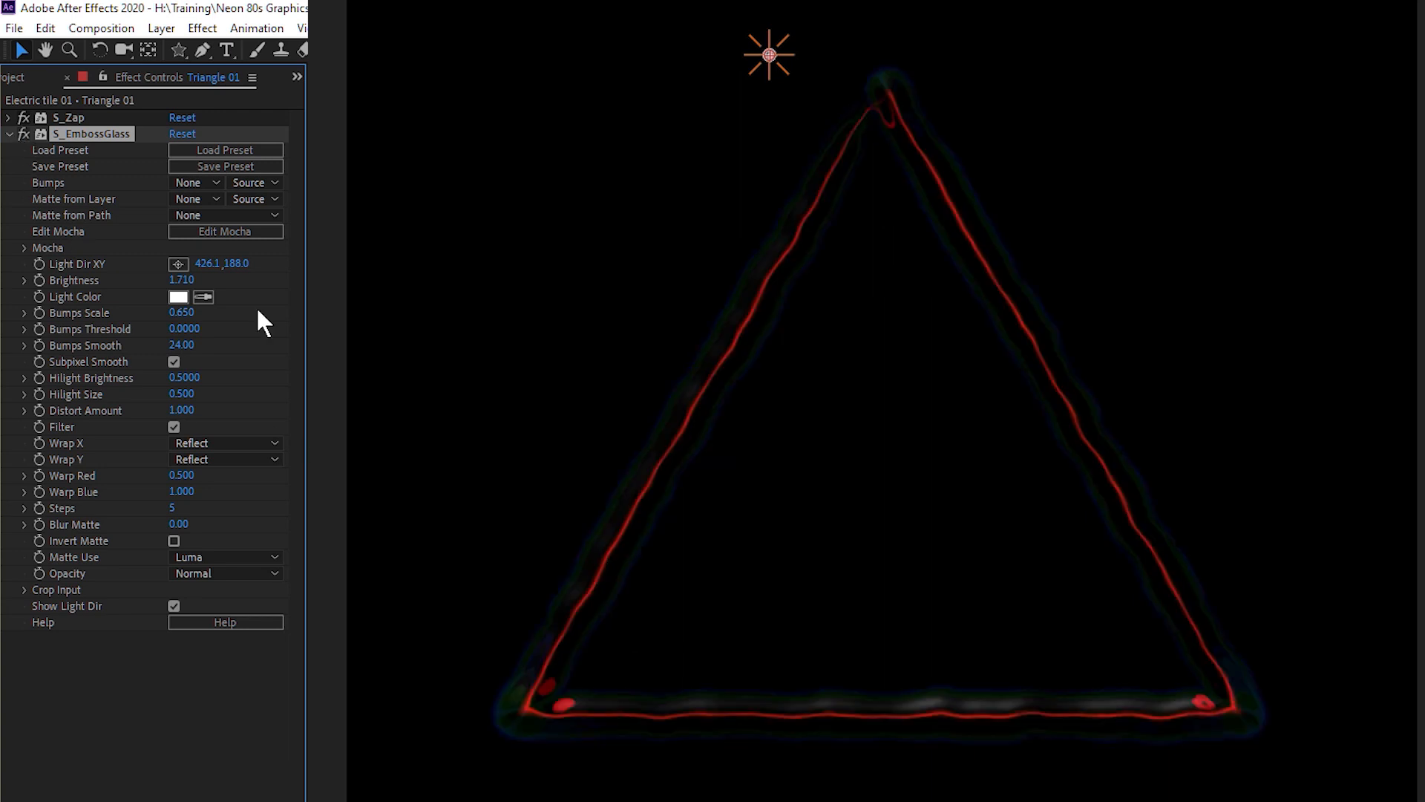
{"action": "left_click", "coordinate": [24, 134]}
{"action": "left_click", "coordinate": [23, 134]}
- Set the emboss Bumps Threshold to 0.2 and raise Bumps Smooth to 80
{"action": "left_click_drag", "start_coordinate": [183, 329], "coordinate": [100, 331]}
{"action": "left_click_drag", "start_coordinate": [186, 328], "coordinate": [207, 336]}
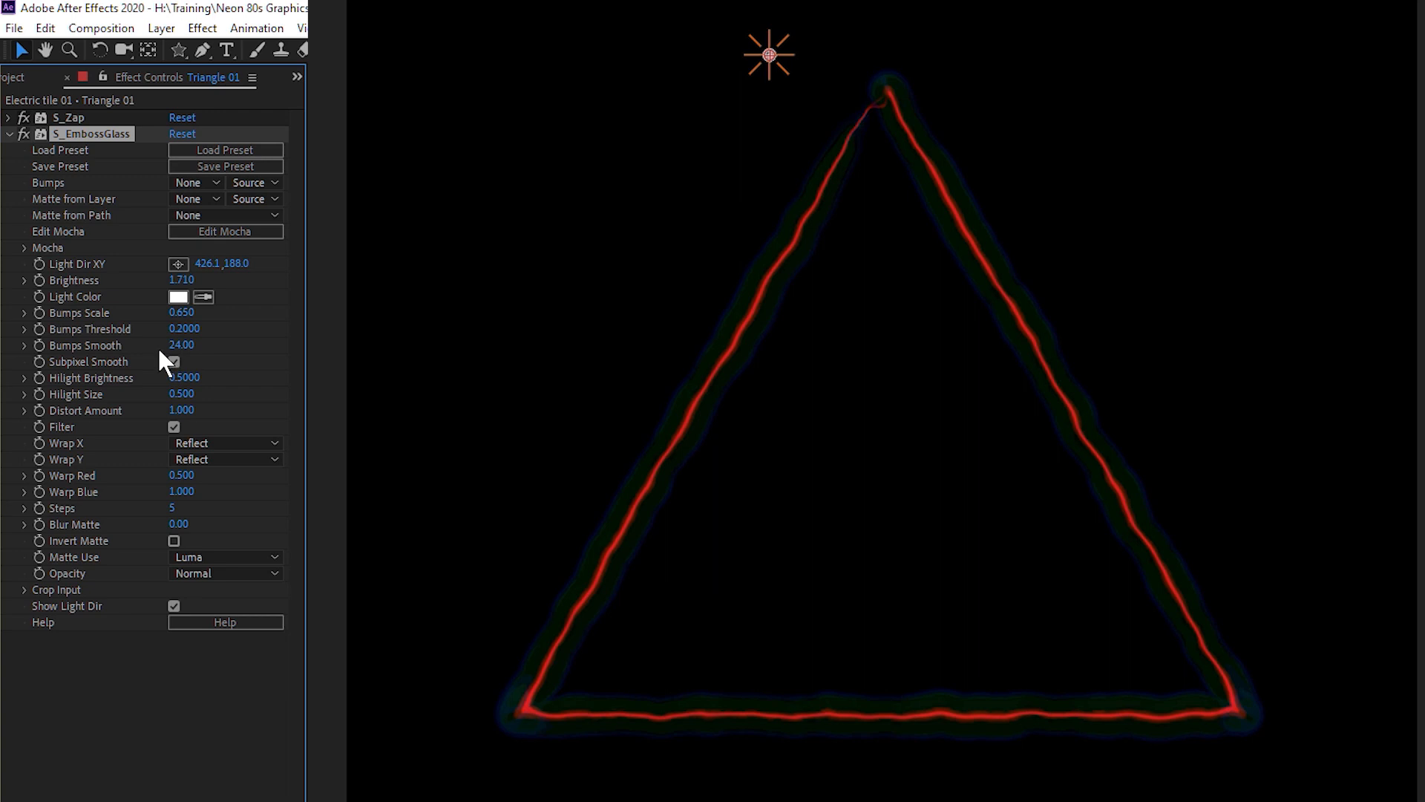
{"action": "left_click_drag", "start_coordinate": [141, 350], "coordinate": [43, 364]}
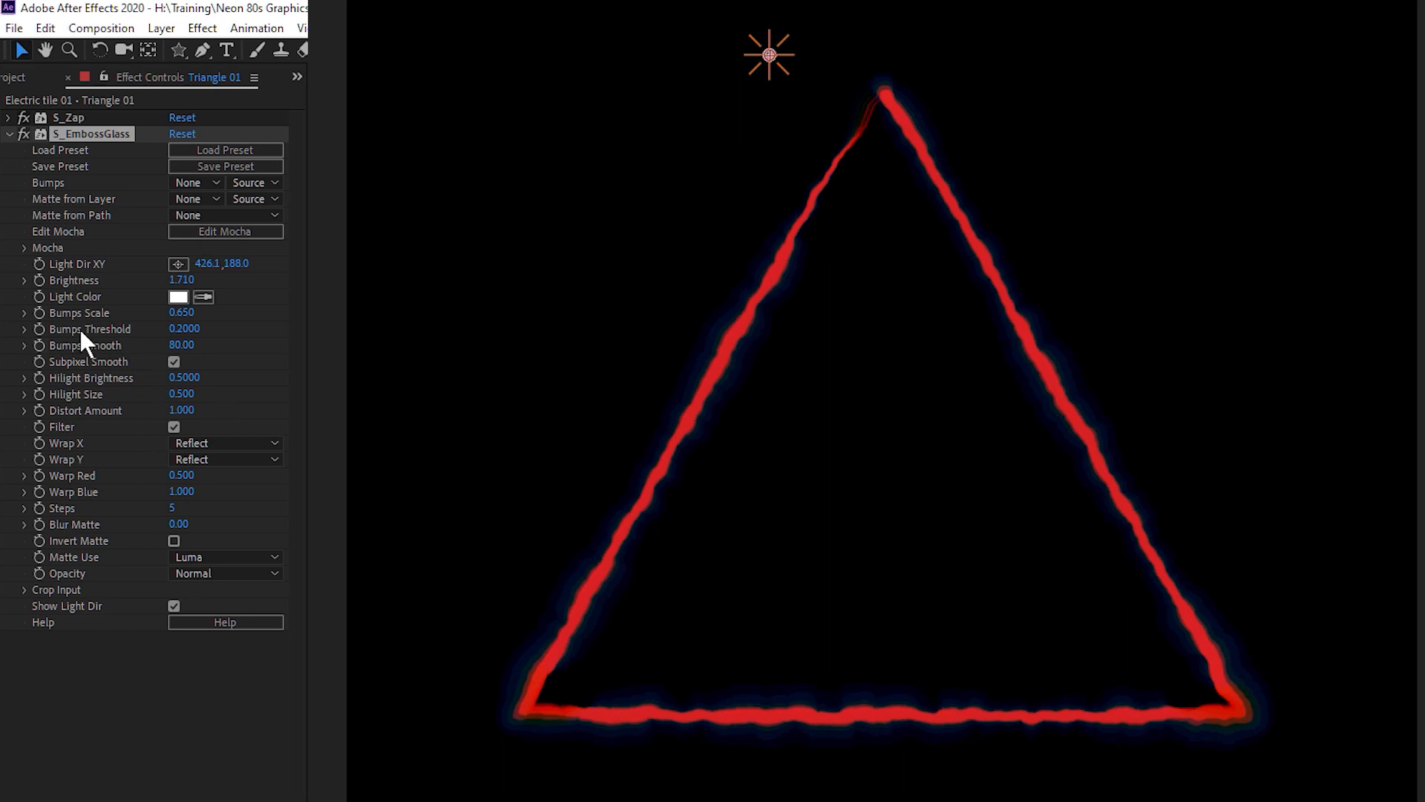
{"action": "left_click_drag", "start_coordinate": [176, 329], "coordinate": [195, 395]}
- Keyframe Bumps Smooth at 0 on the first frame and at a higher value at 0:00:00:12
{"action": "left_click_drag", "start_coordinate": [187, 346], "coordinate": [148, 345]}
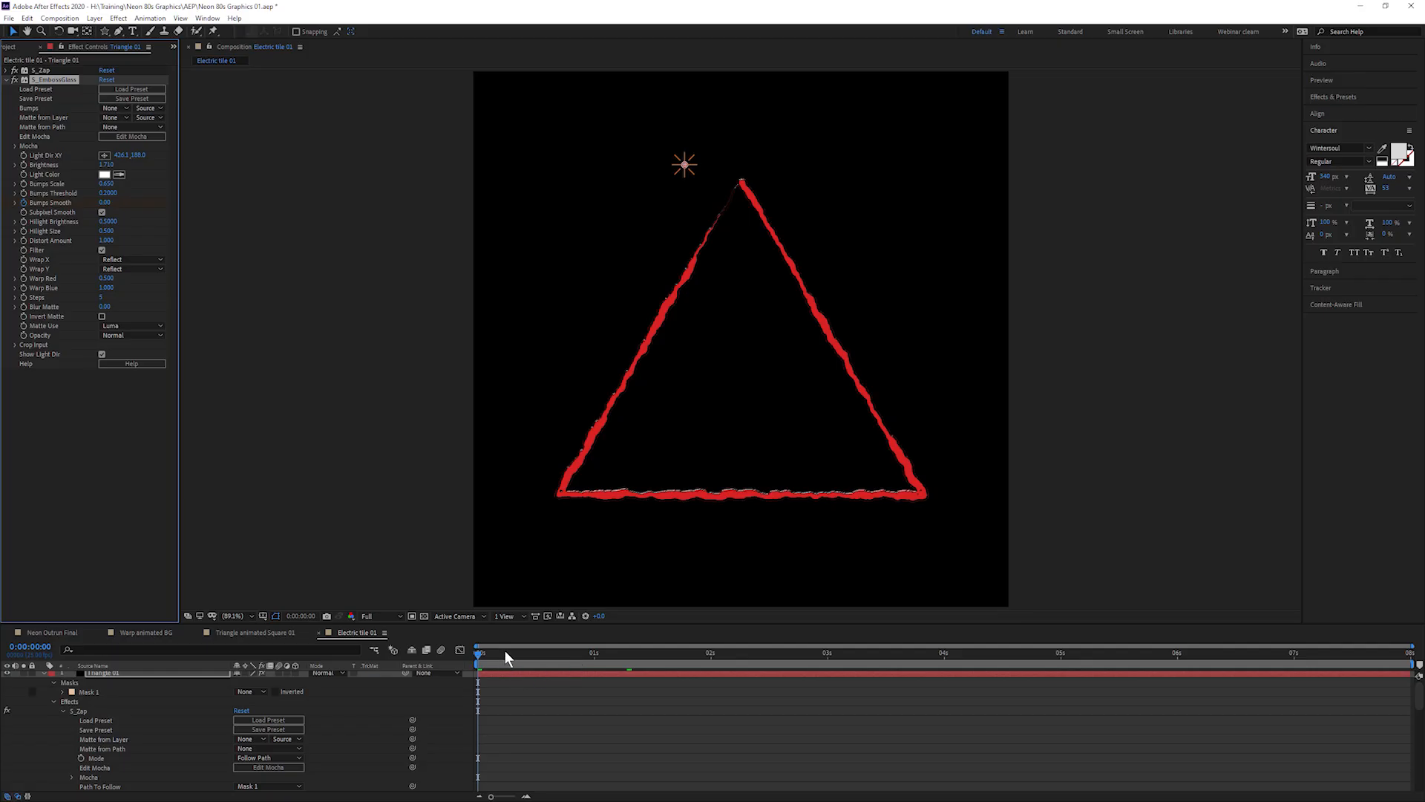
{"action": "left_click_drag", "start_coordinate": [505, 651], "coordinate": [533, 654]}
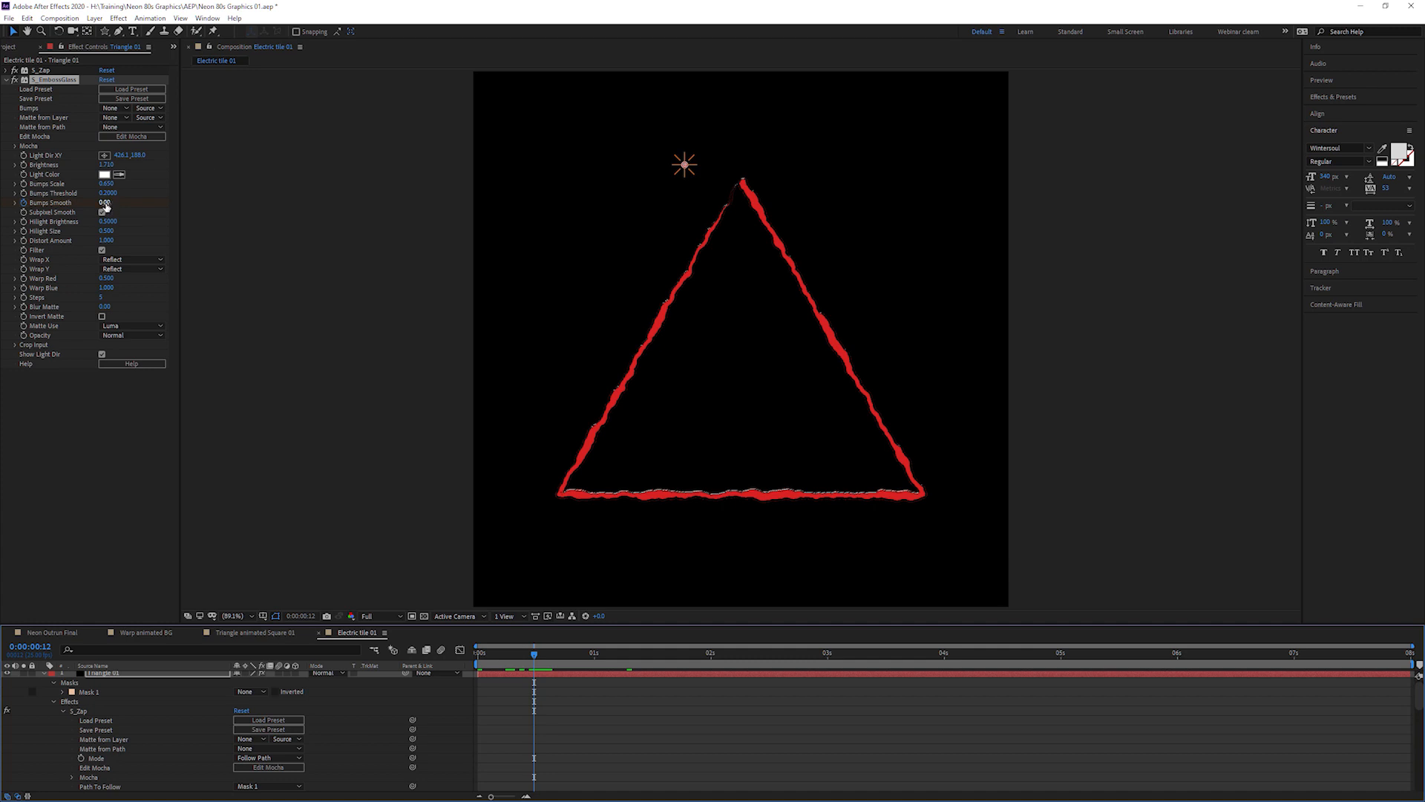
{"action": "left_click_drag", "start_coordinate": [108, 203], "coordinate": [115, 203]}
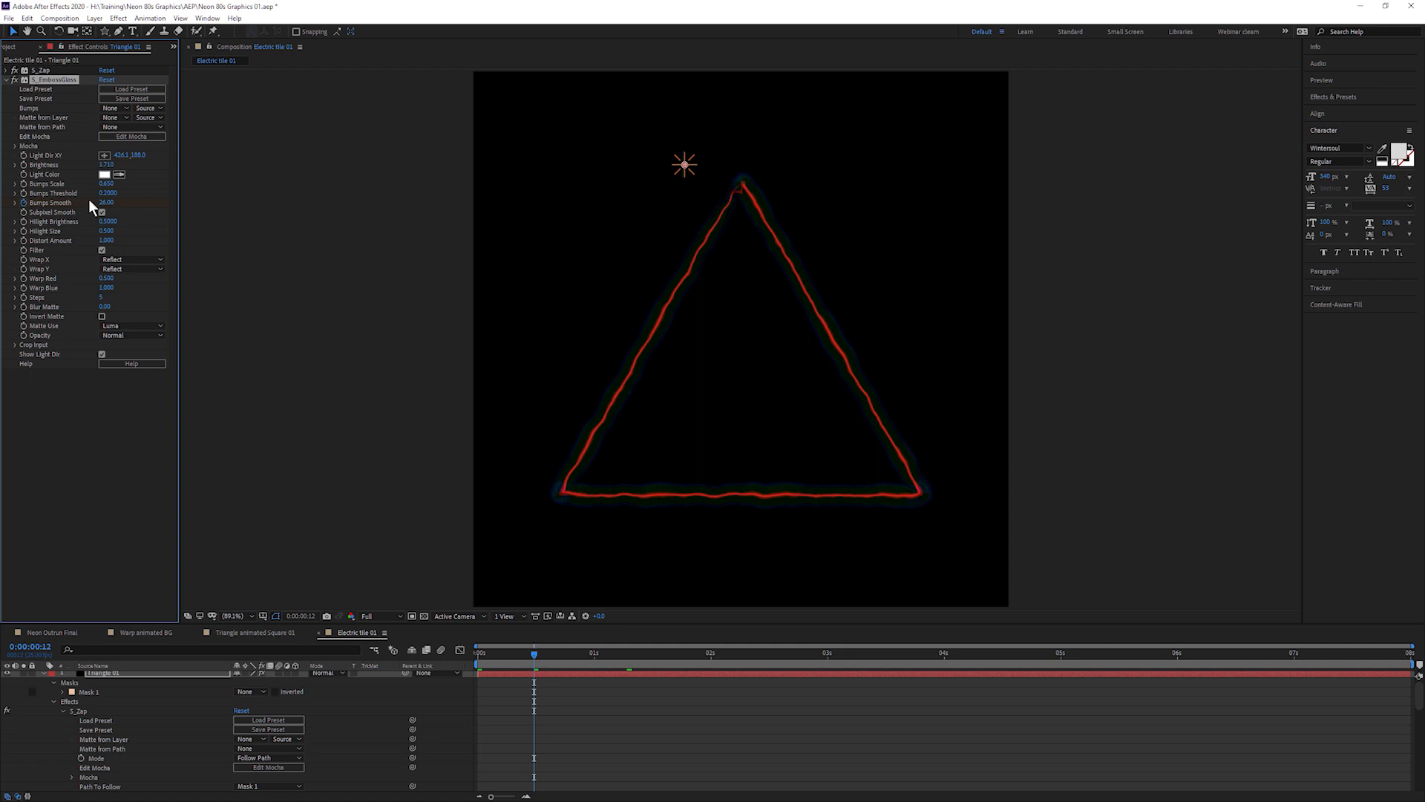
- Preview the Bumps Smooth animation from the start of the composition and return to the first frame
{"action": "mouse_move", "coordinate": [528, 653]}
{"action": "left_mouse_down"}
{"action": "mouse_move", "coordinate": [447, 653]}
{"action": "mouse_move", "coordinate": [501, 656]}
{"action": "left_mouse_up"}
{"action": "left_click", "coordinate": [478, 654]}
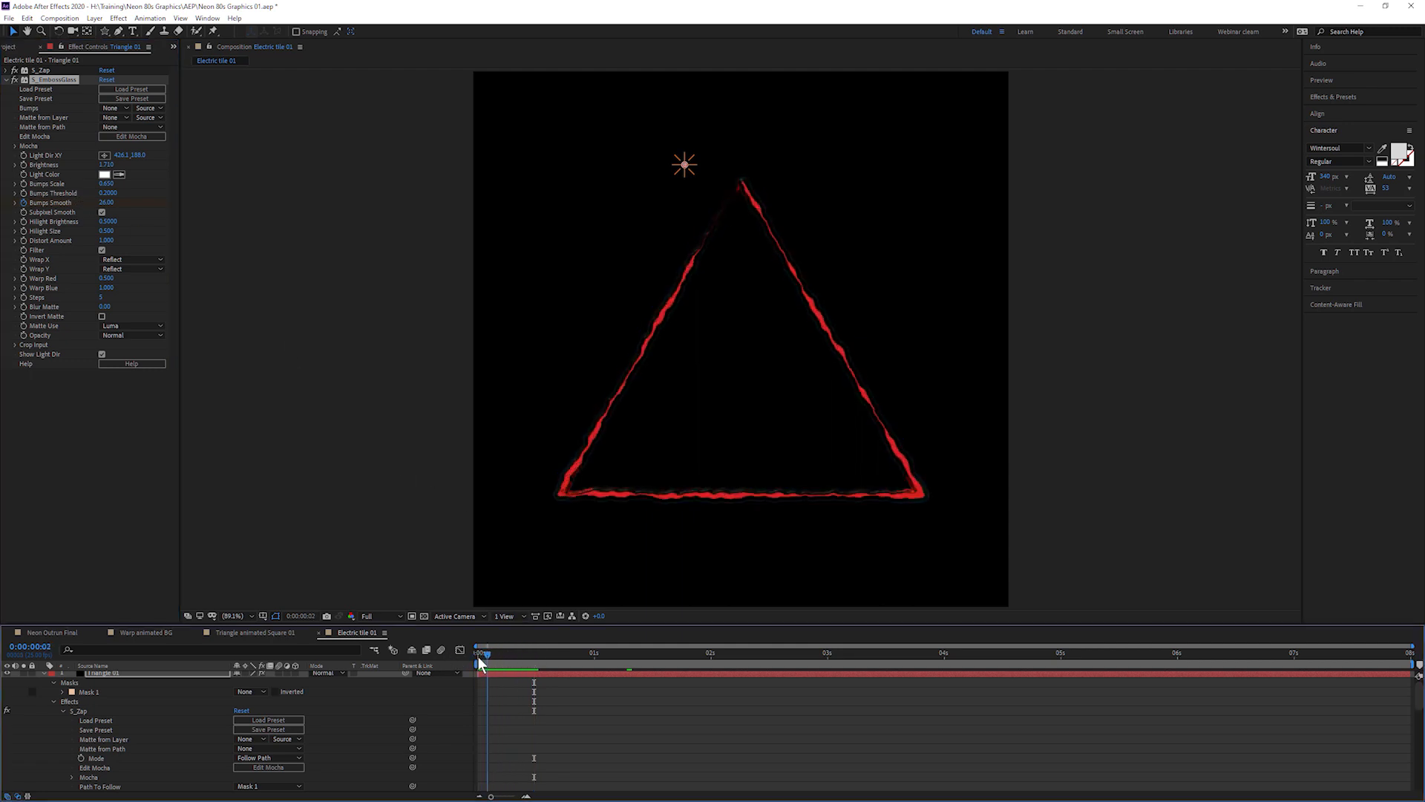
{"action": "key", "text": "space"}
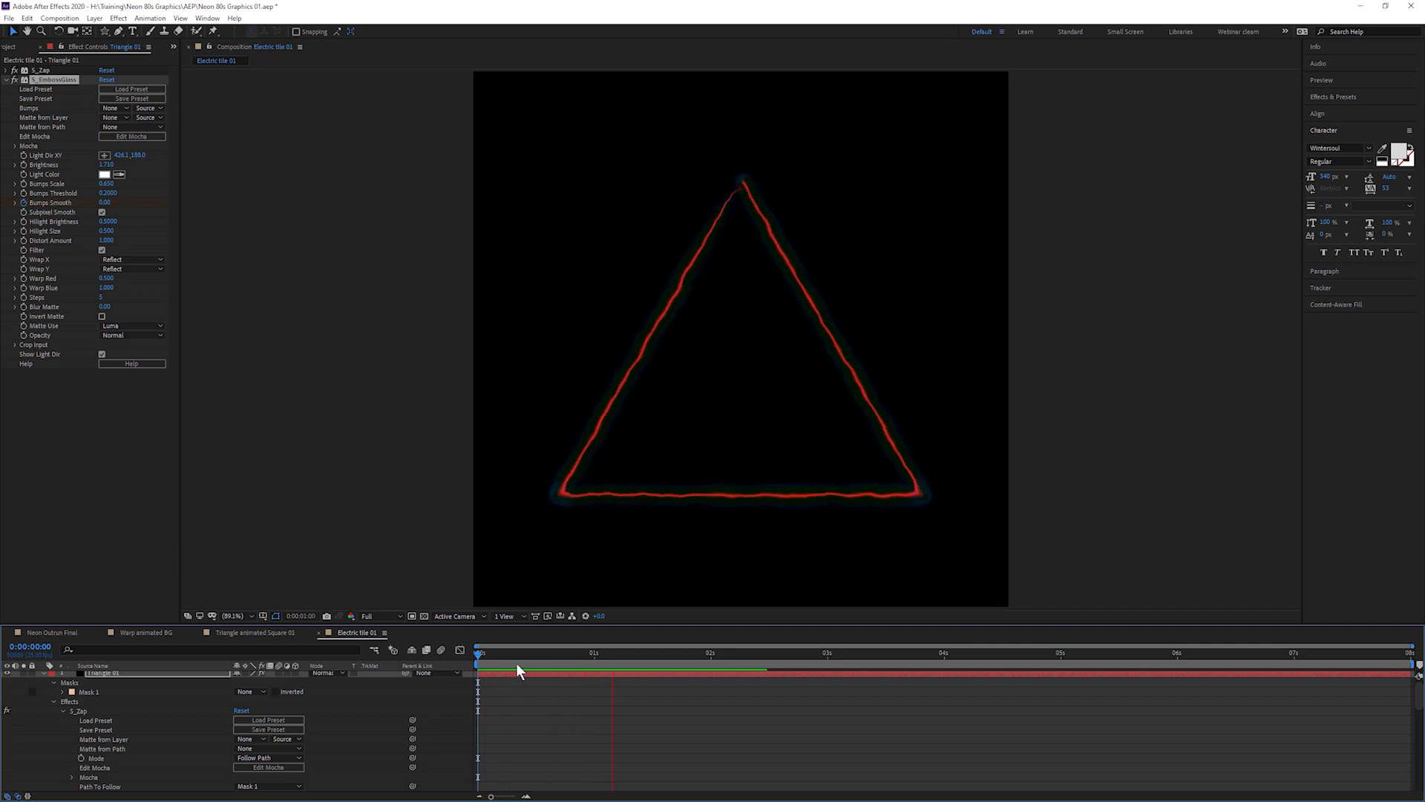
{"action": "key", "text": "space"}
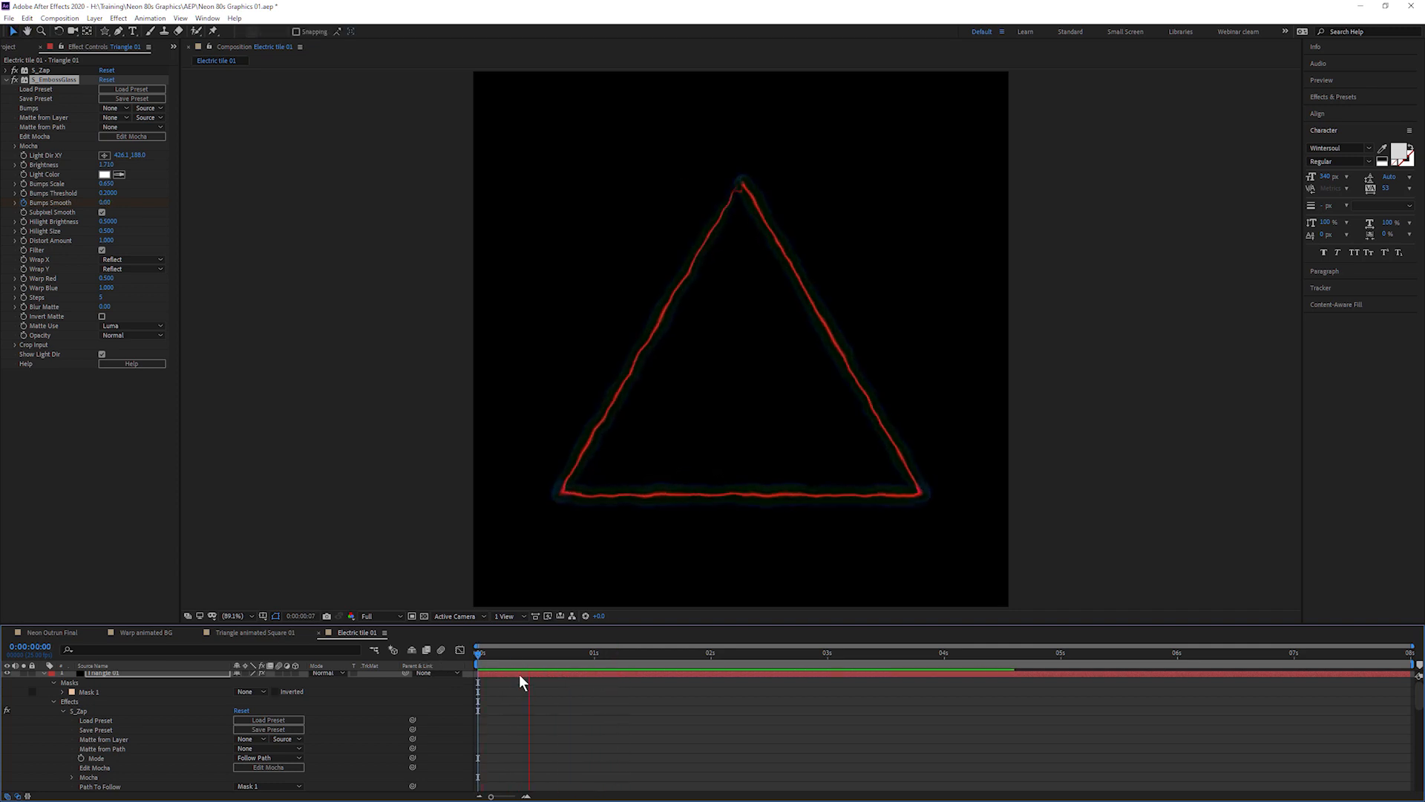
{"action": "left_click_drag", "start_coordinate": [520, 656], "coordinate": [462, 653]}
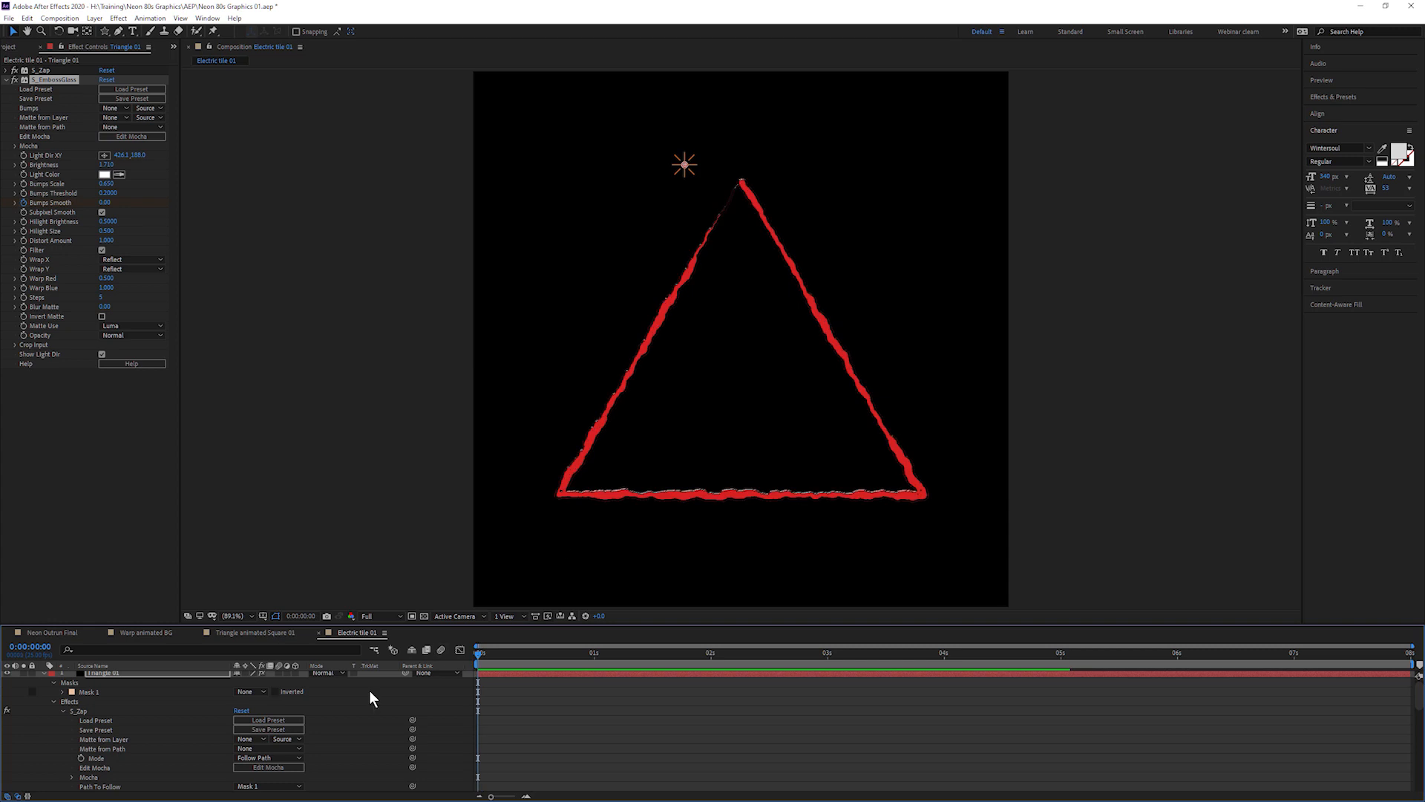
- Reveal the Bumps Smooth keyframes and add the expression loopOut(type = "cycle", numKeyframes = 0) to the property
{"action": "key", "text": "u"}
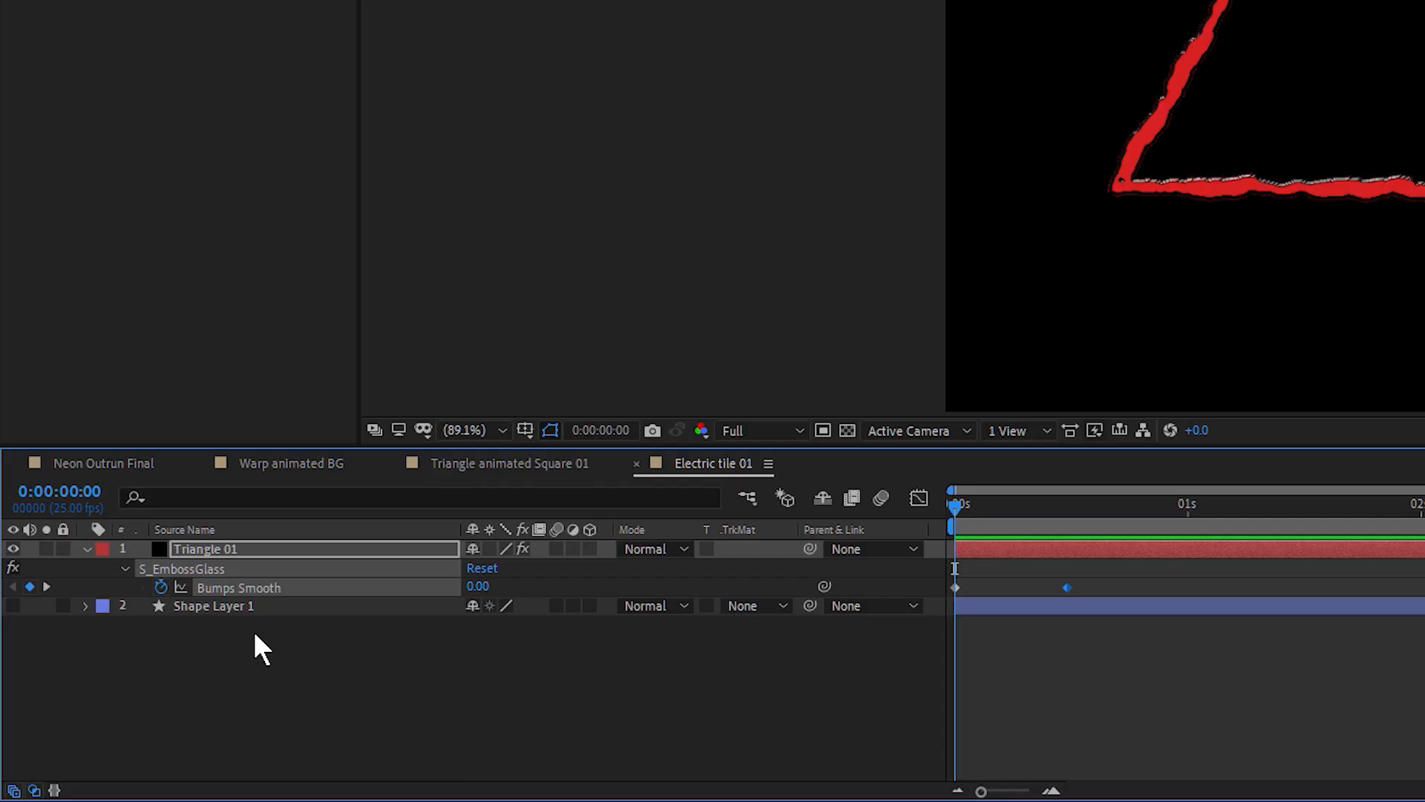
{"action": "left_click", "coordinate": [128, 723]}
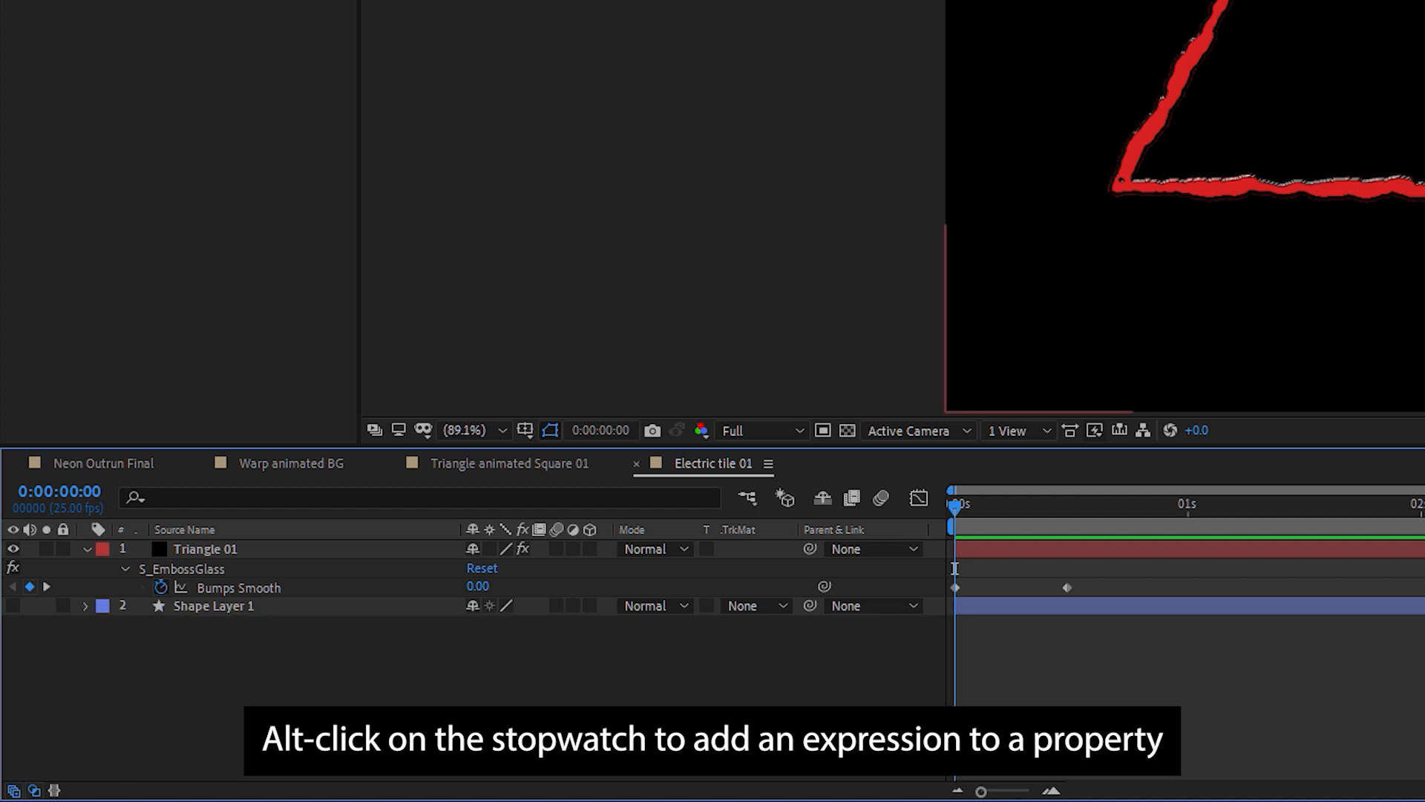
{"action": "left_click", "coordinate": [160, 587], "text": "alt"}
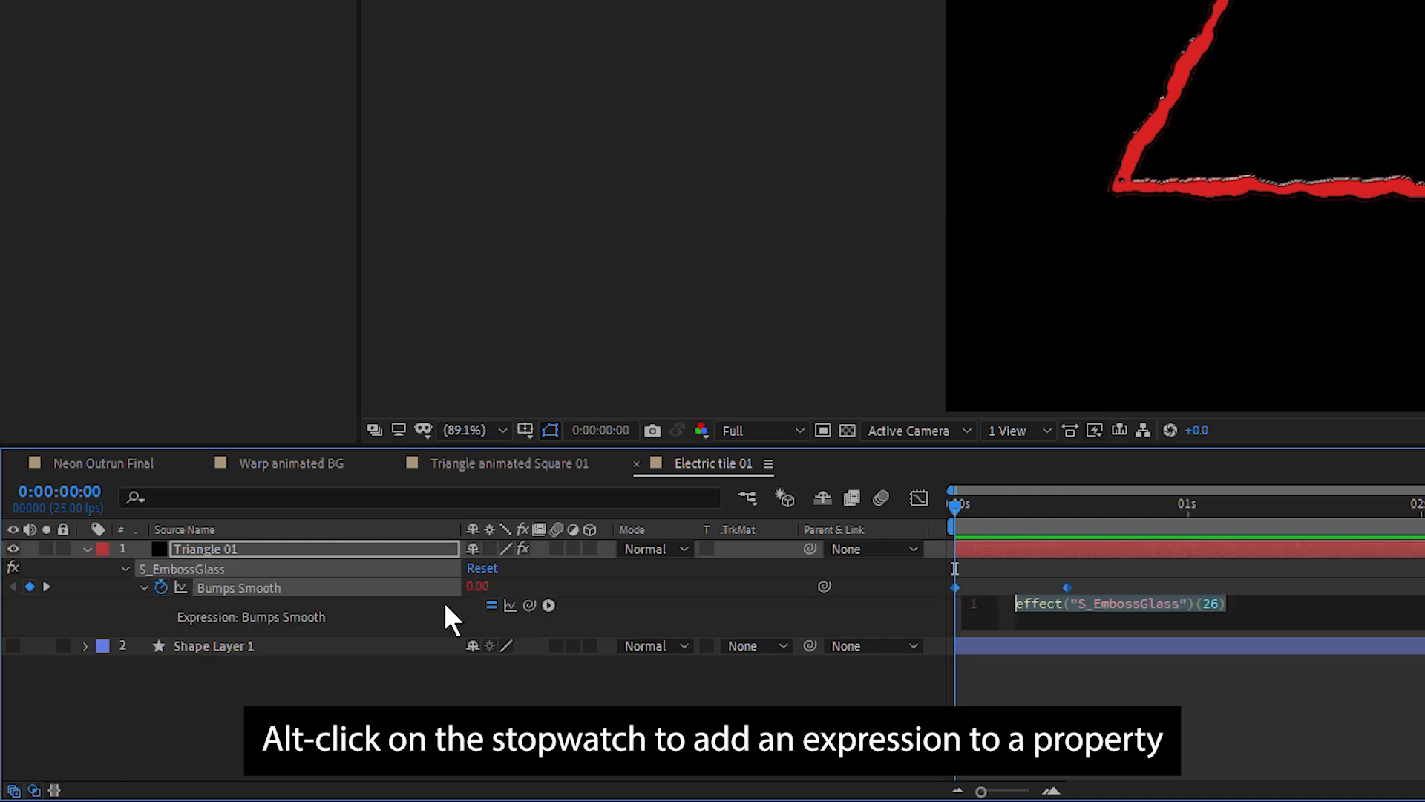
{"action": "left_click", "coordinate": [549, 604]}
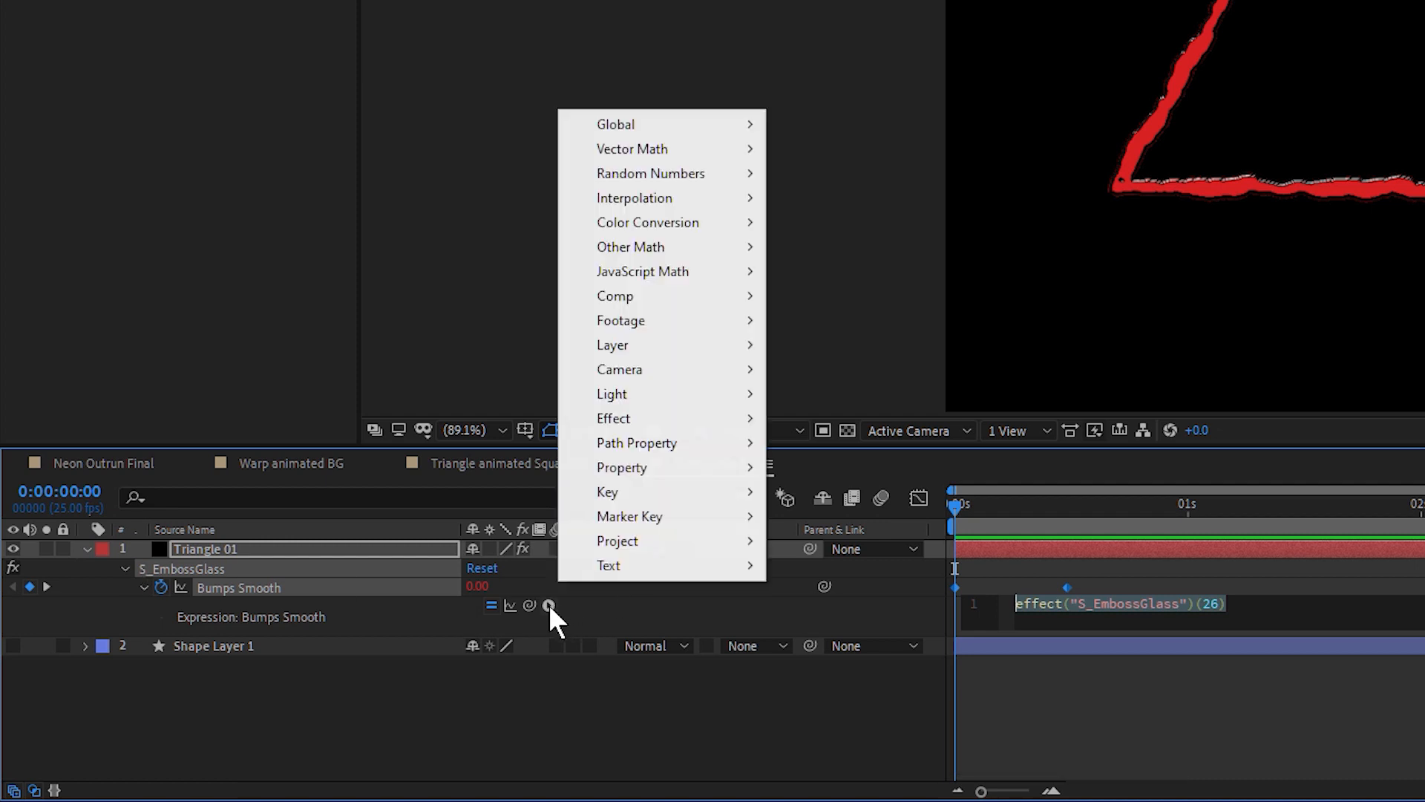
{"action": "mouse_move", "coordinate": [699, 469]}
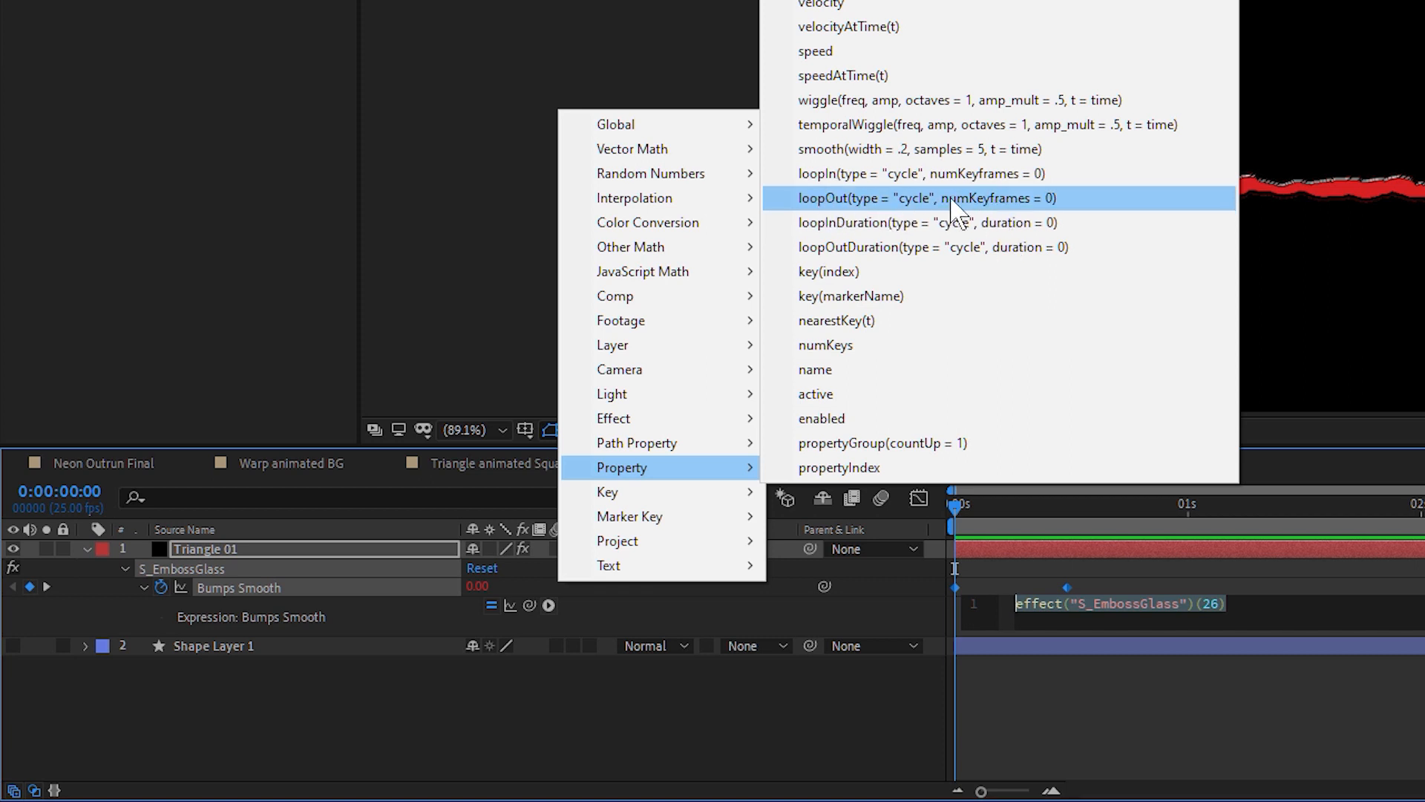
{"action": "left_click", "coordinate": [1006, 199]}
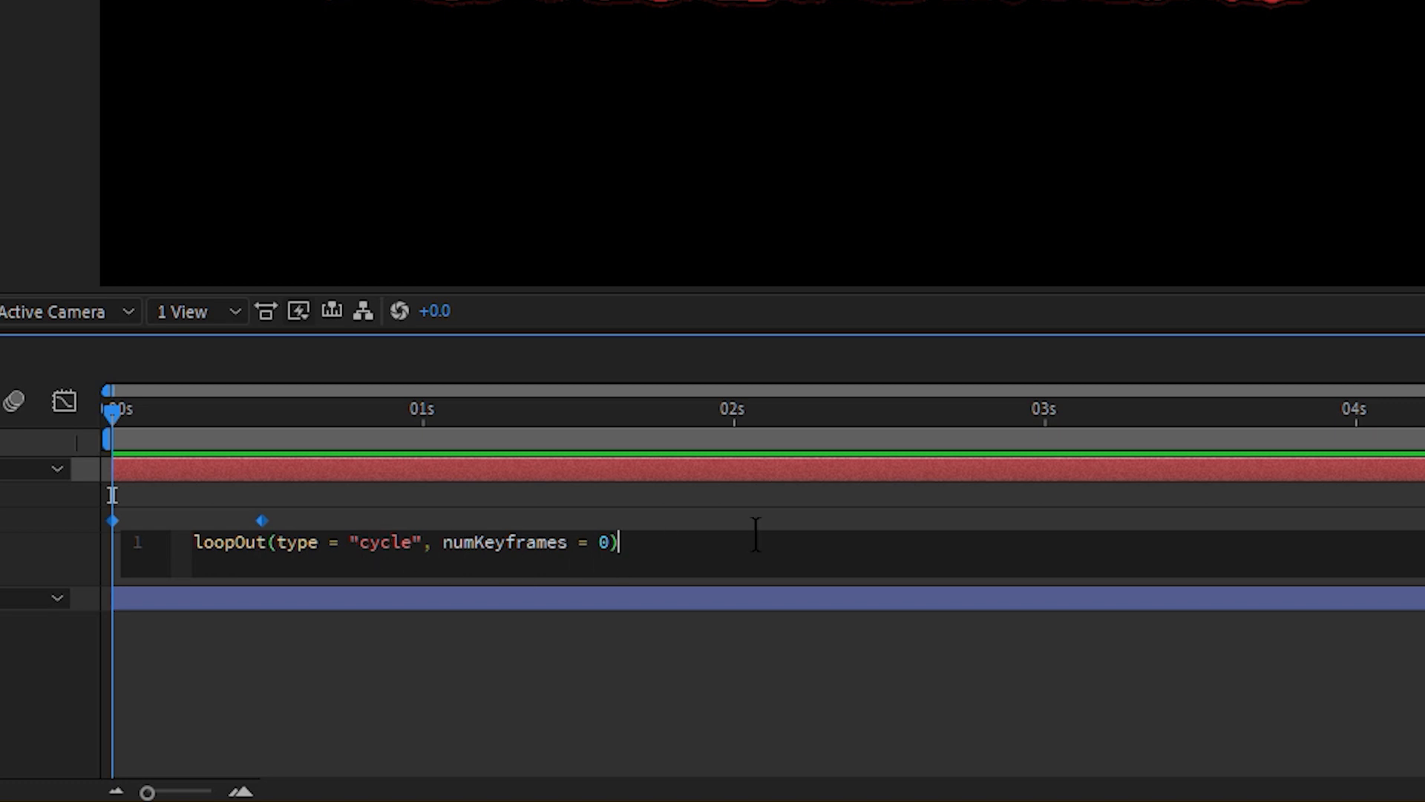
- Edit the Bumps Smooth expression to read loopOut(type = "pingpong") and apply it
{"action": "left_click_drag", "start_coordinate": [360, 542], "coordinate": [589, 579]}
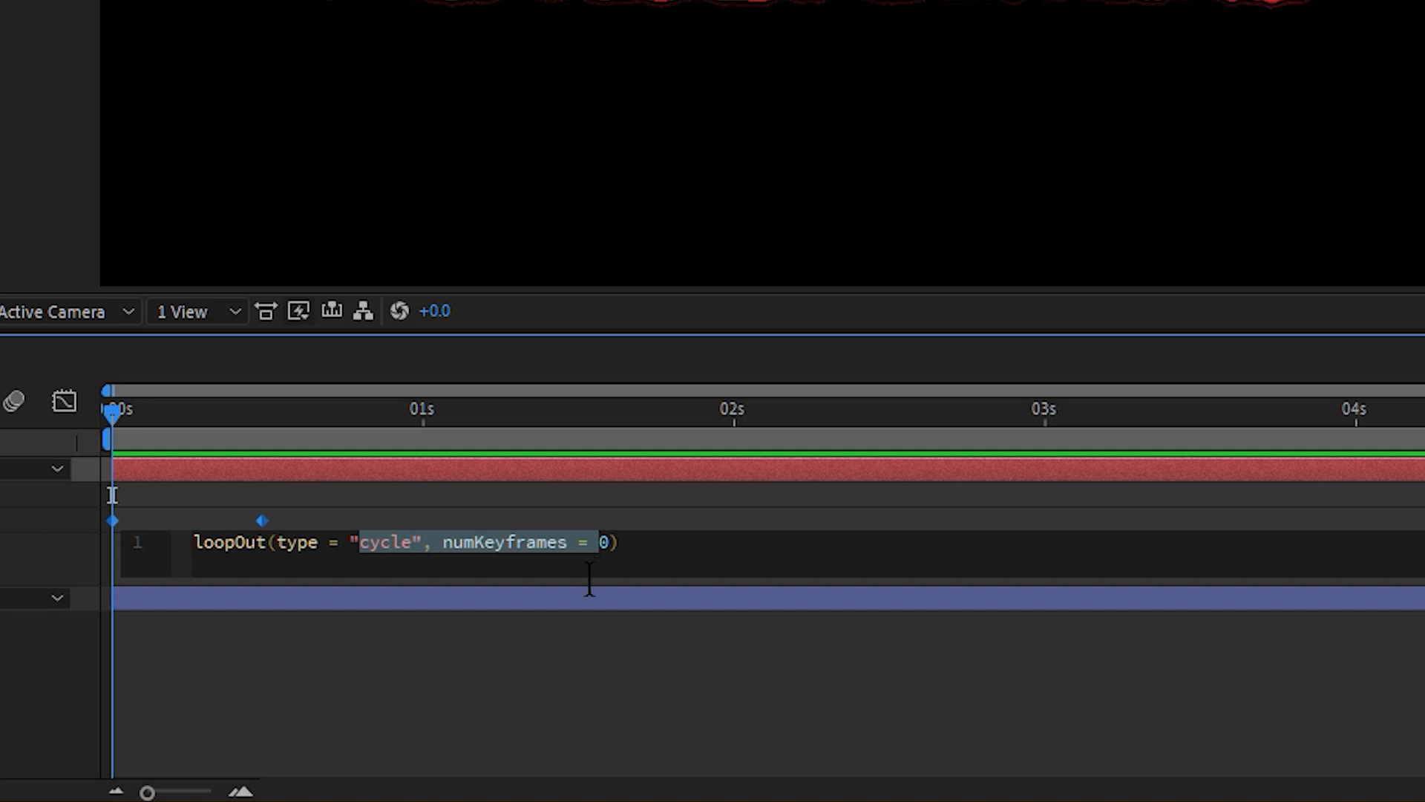
{"action": "key", "text": "BackSpace"}
{"action": "key", "text": "Delete"}
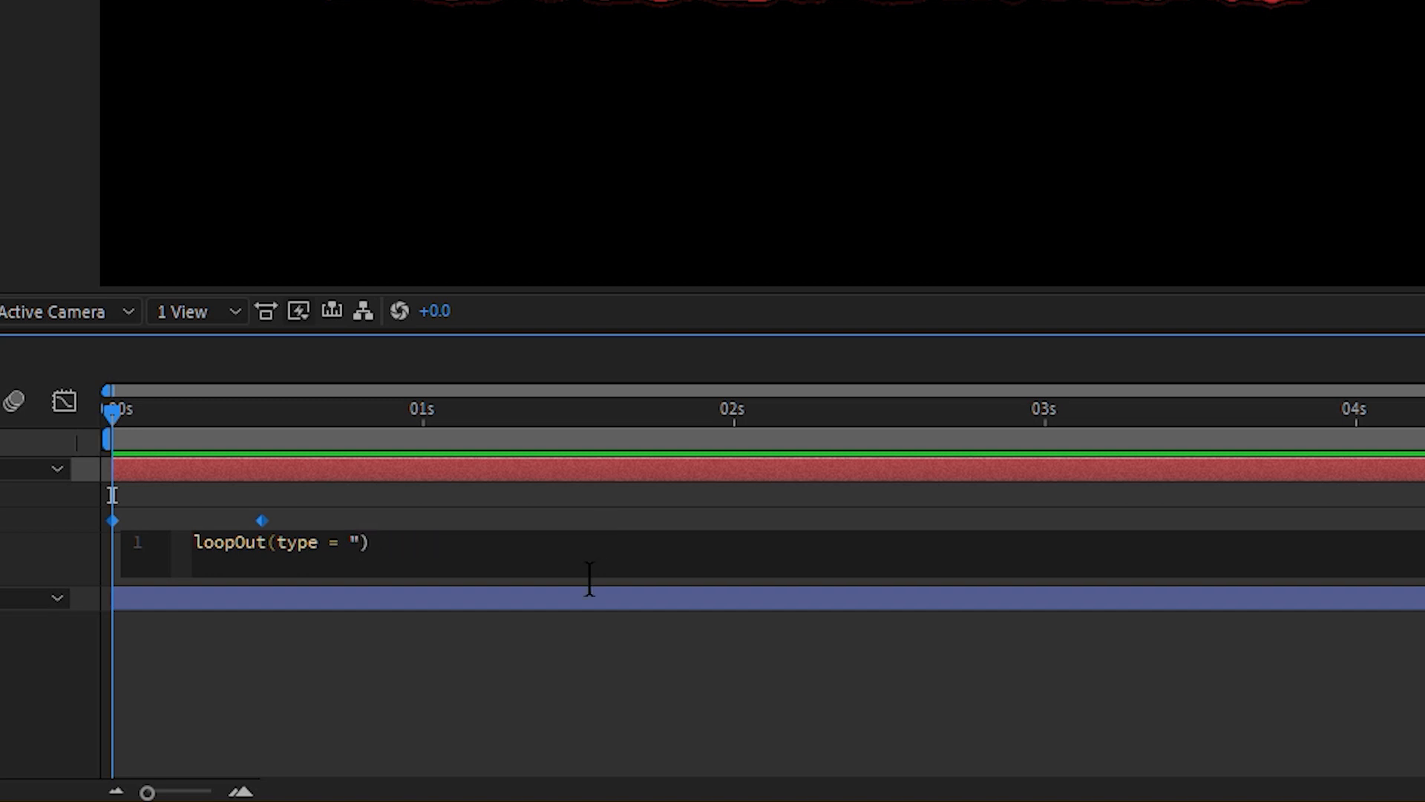
{"action": "key", "text": "Delete"}
{"action": "type", "text": "ping"}
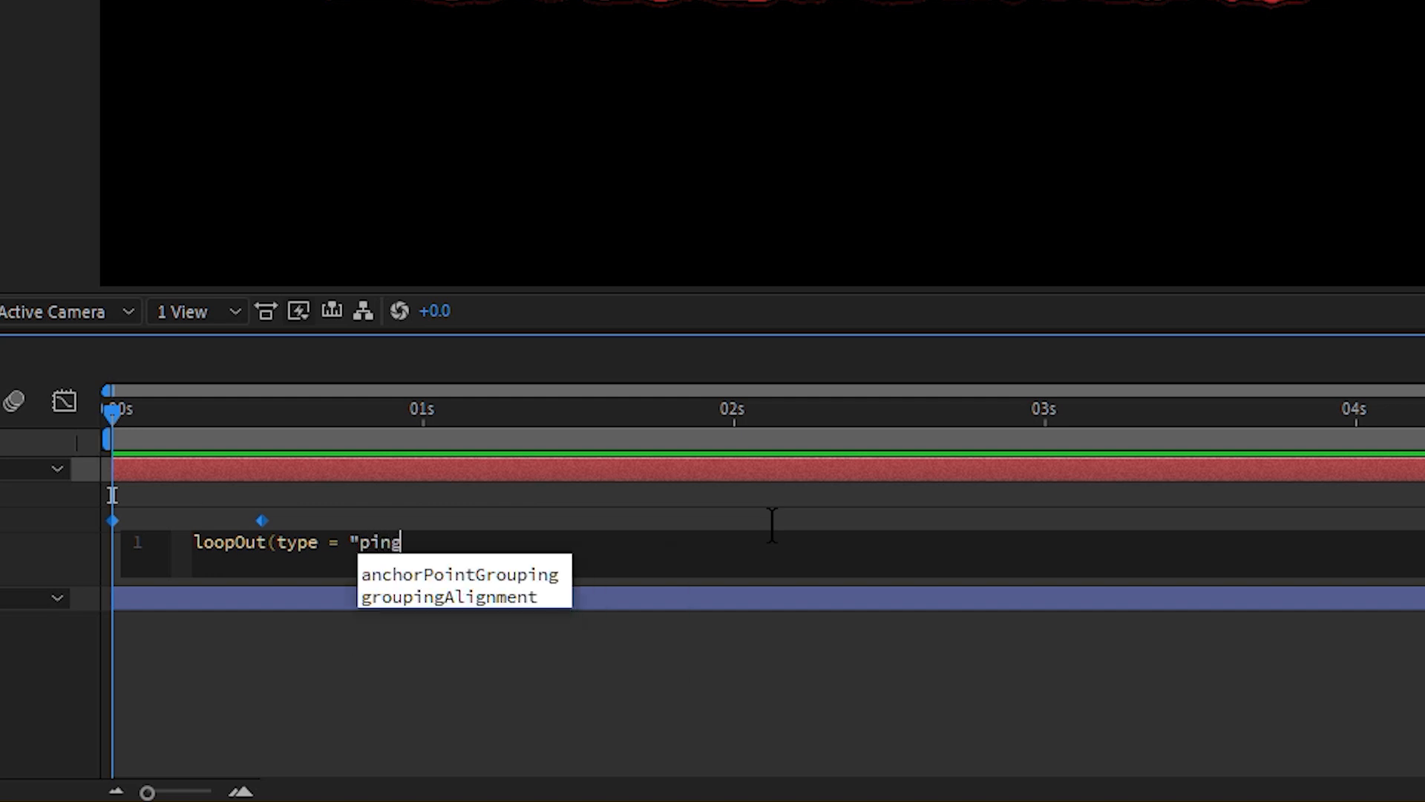
{"action": "type", "text": "pong\""}
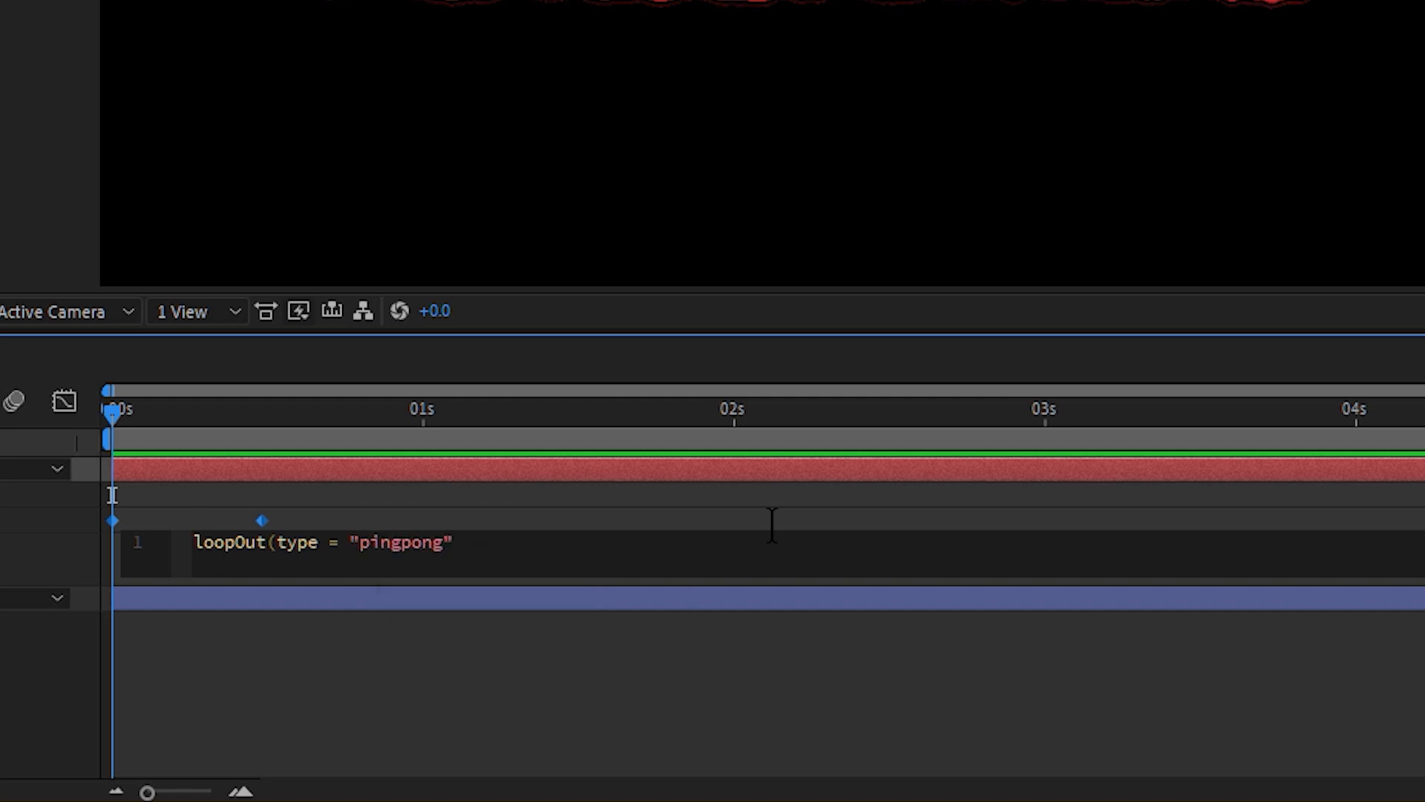
{"action": "type", "text": ")"}
{"action": "left_click", "coordinate": [772, 524]}
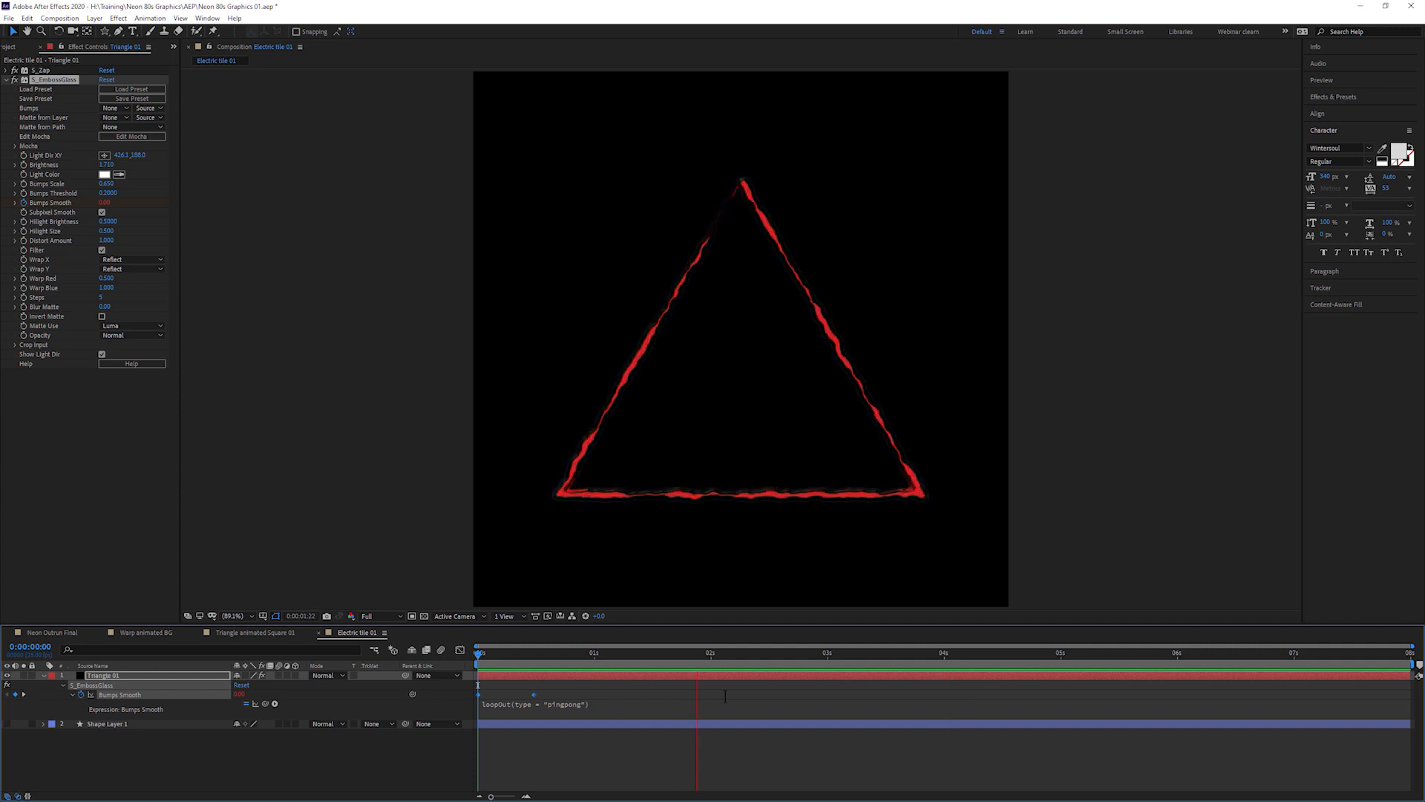
- Set the emboss Hilight Size to 0.9 and Warp Red to -0.5, and preview the looping animation from the start
{"action": "left_click_drag", "start_coordinate": [567, 659], "coordinate": [591, 662]}
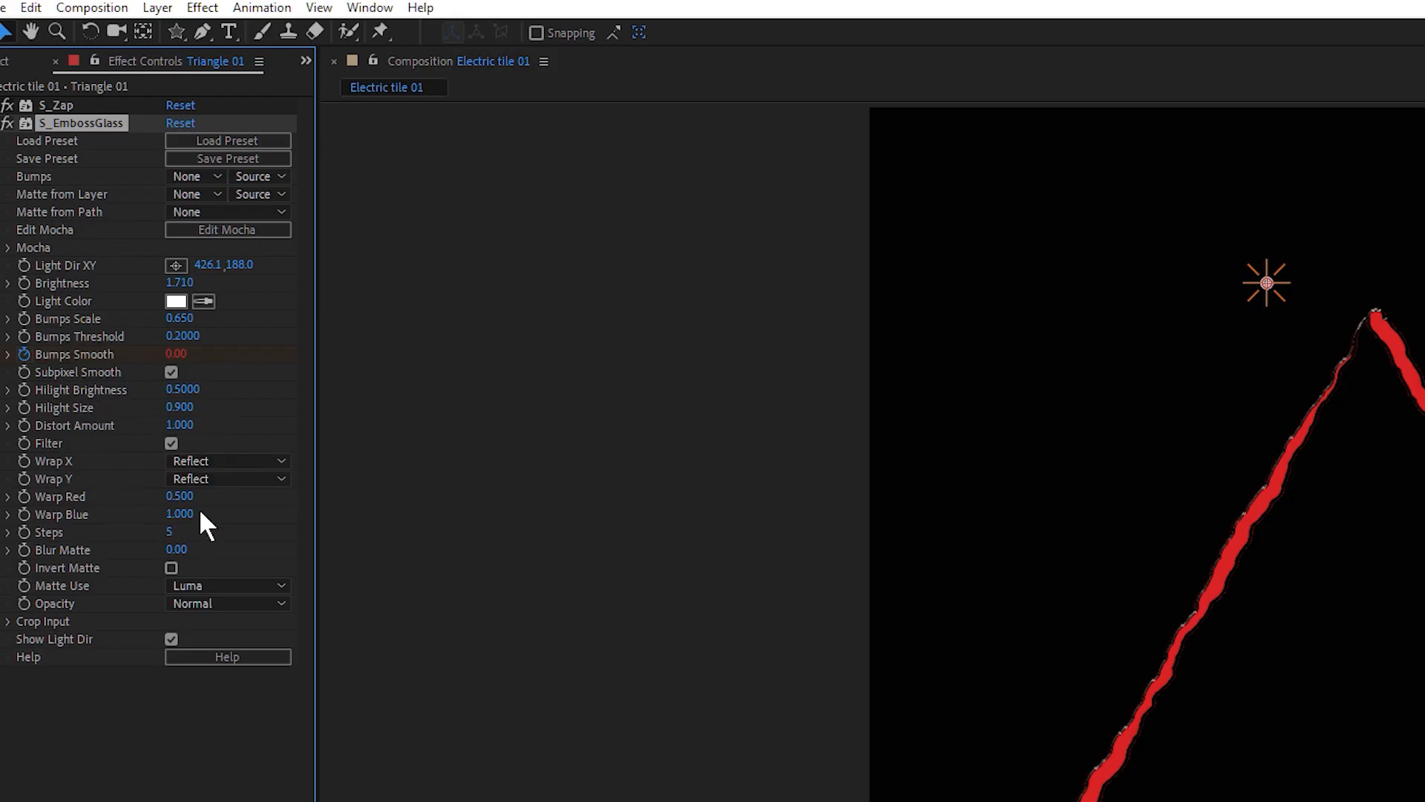
{"action": "mouse_move", "coordinate": [176, 496]}
{"action": "left_mouse_down"}
{"action": "mouse_move", "coordinate": [223, 497]}
{"action": "mouse_move", "coordinate": [208, 512]}
{"action": "left_mouse_up"}
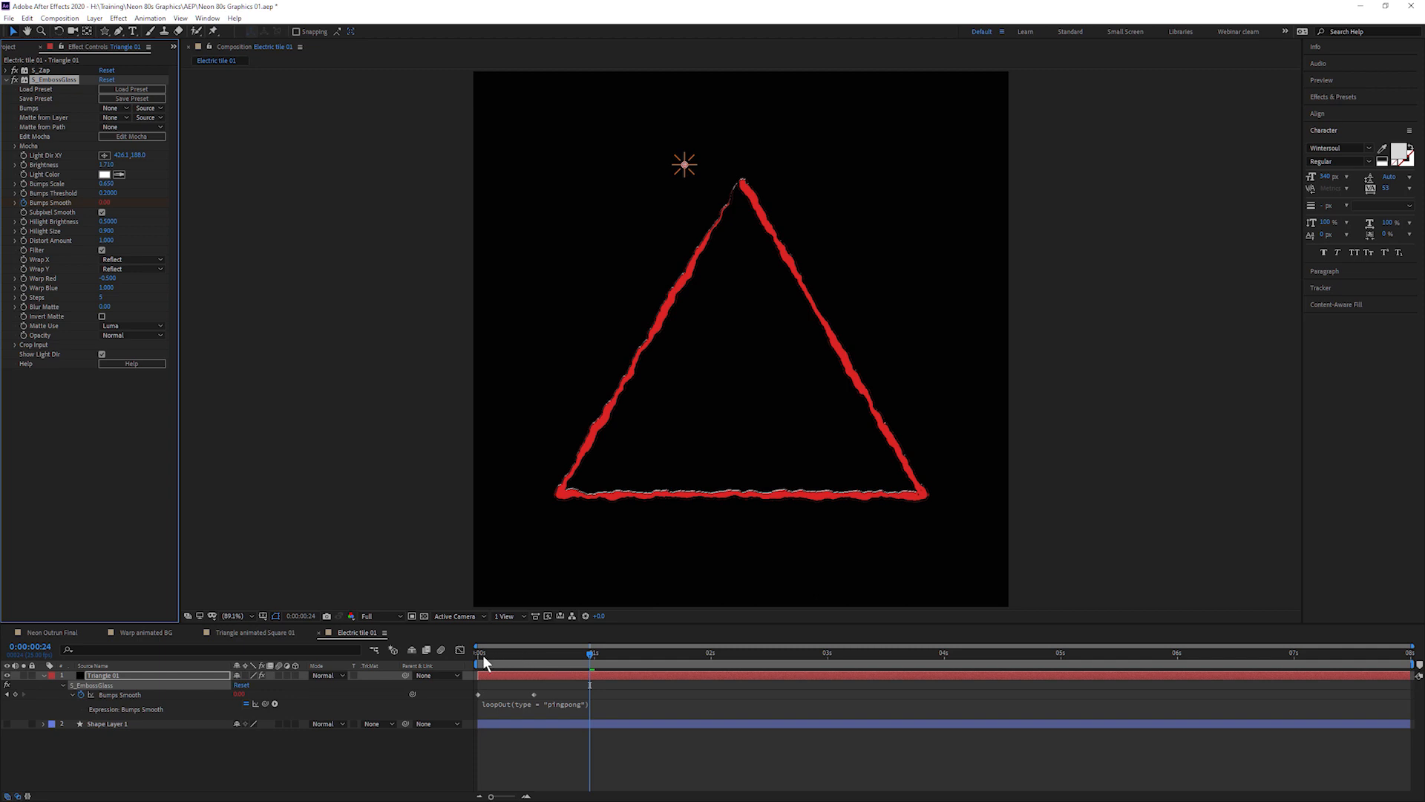
{"action": "left_click", "coordinate": [482, 655]}
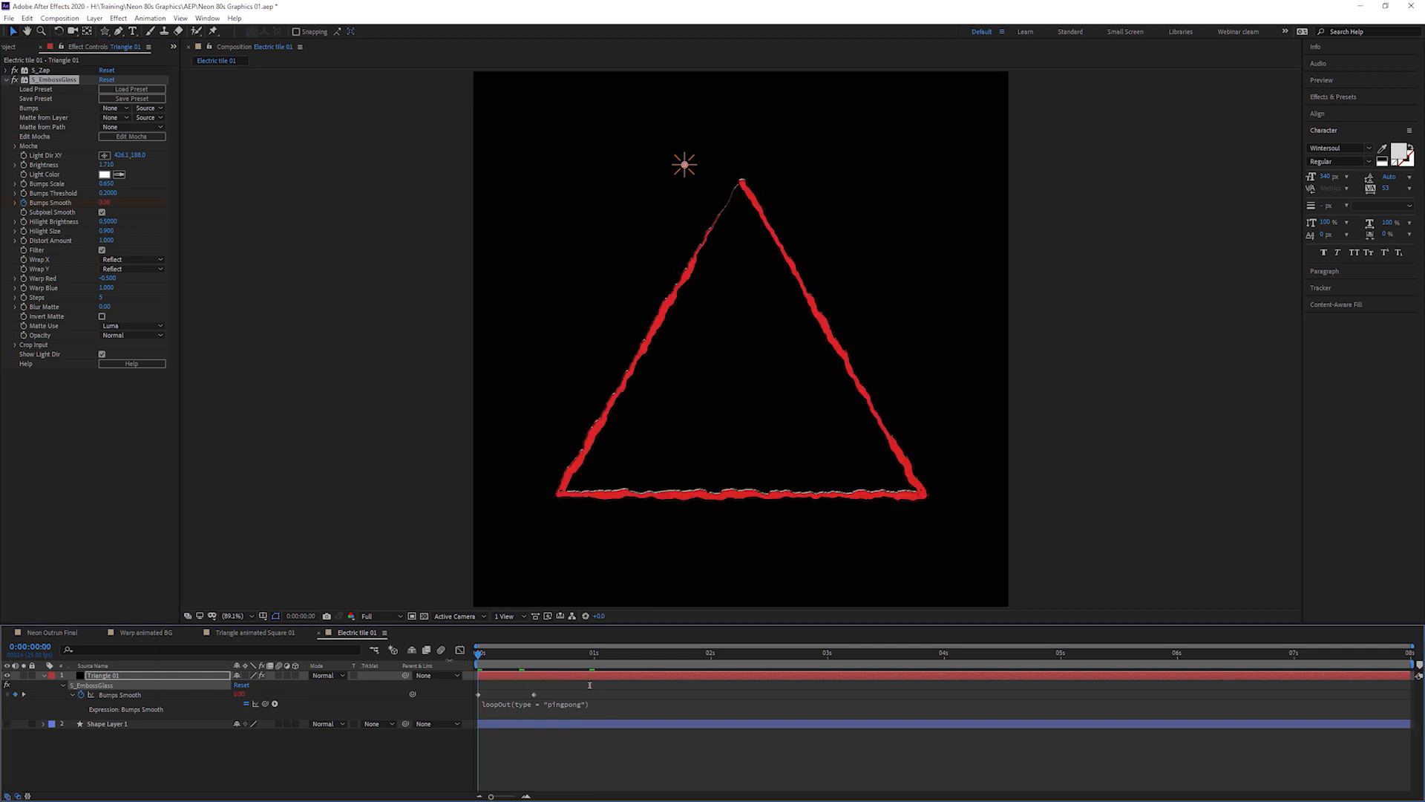
{"action": "key", "text": "space"}
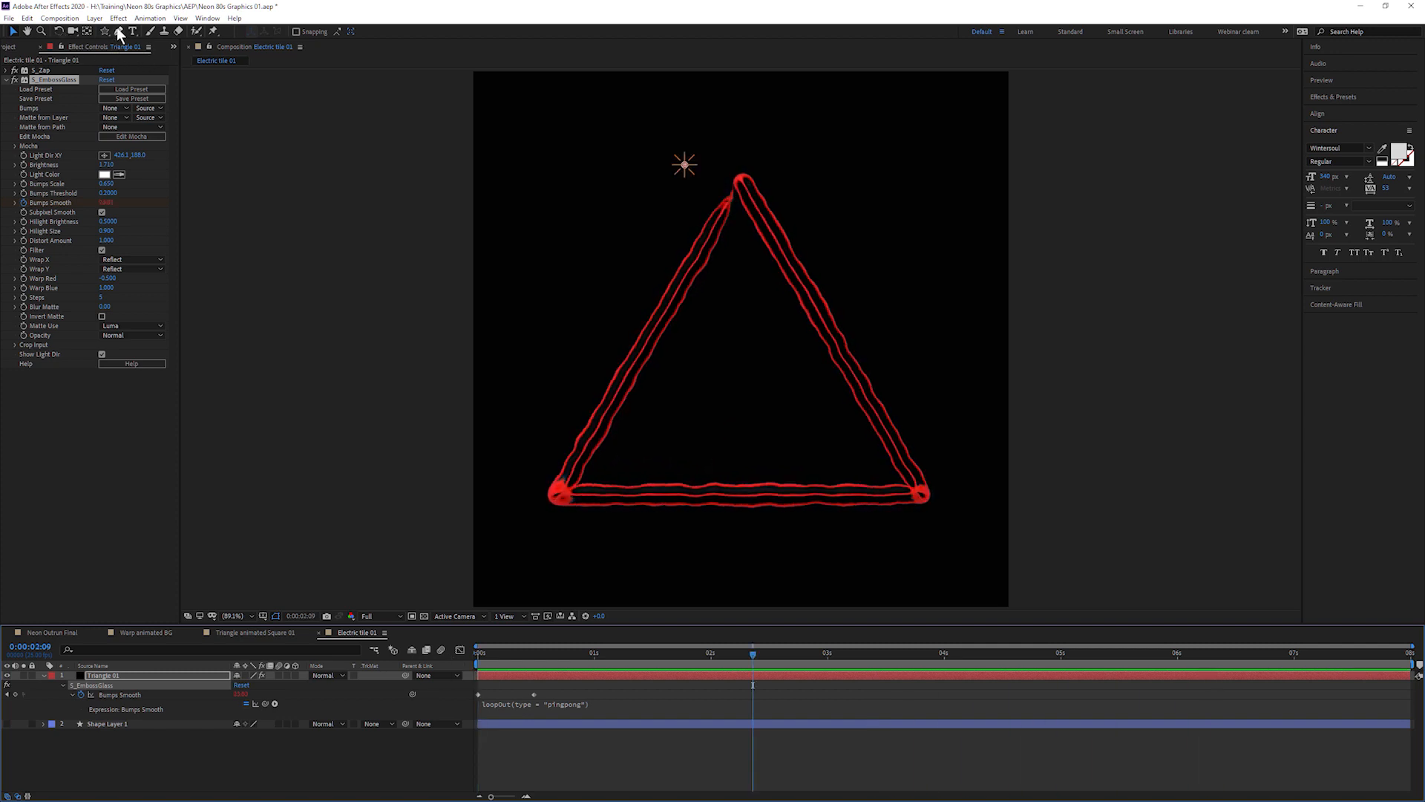
- Add the Sapphire Distort effect S_WarpPuff to the Triangle 01 layer below S_EmbossGlass
{"action": "left_click", "coordinate": [118, 18]}
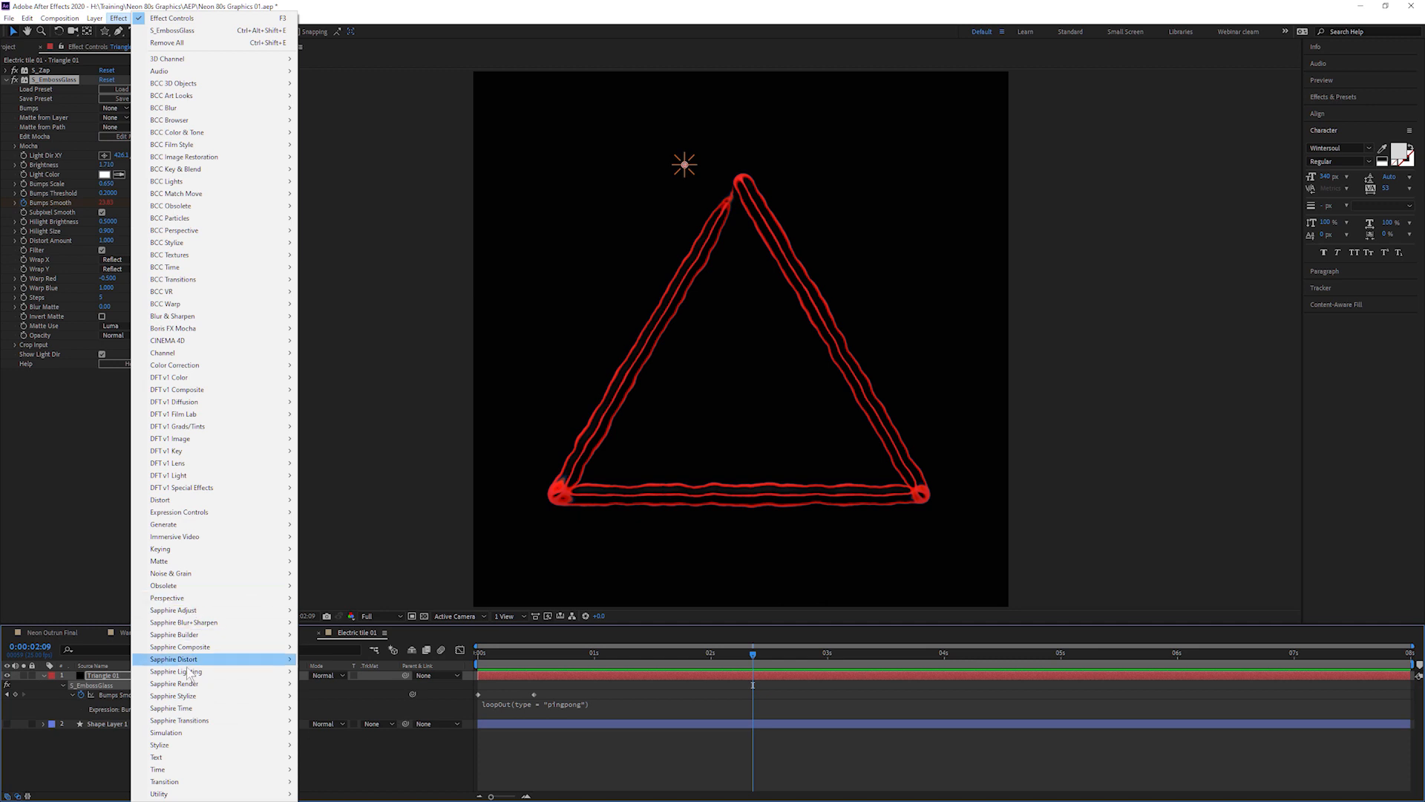
{"action": "mouse_move", "coordinate": [188, 660]}
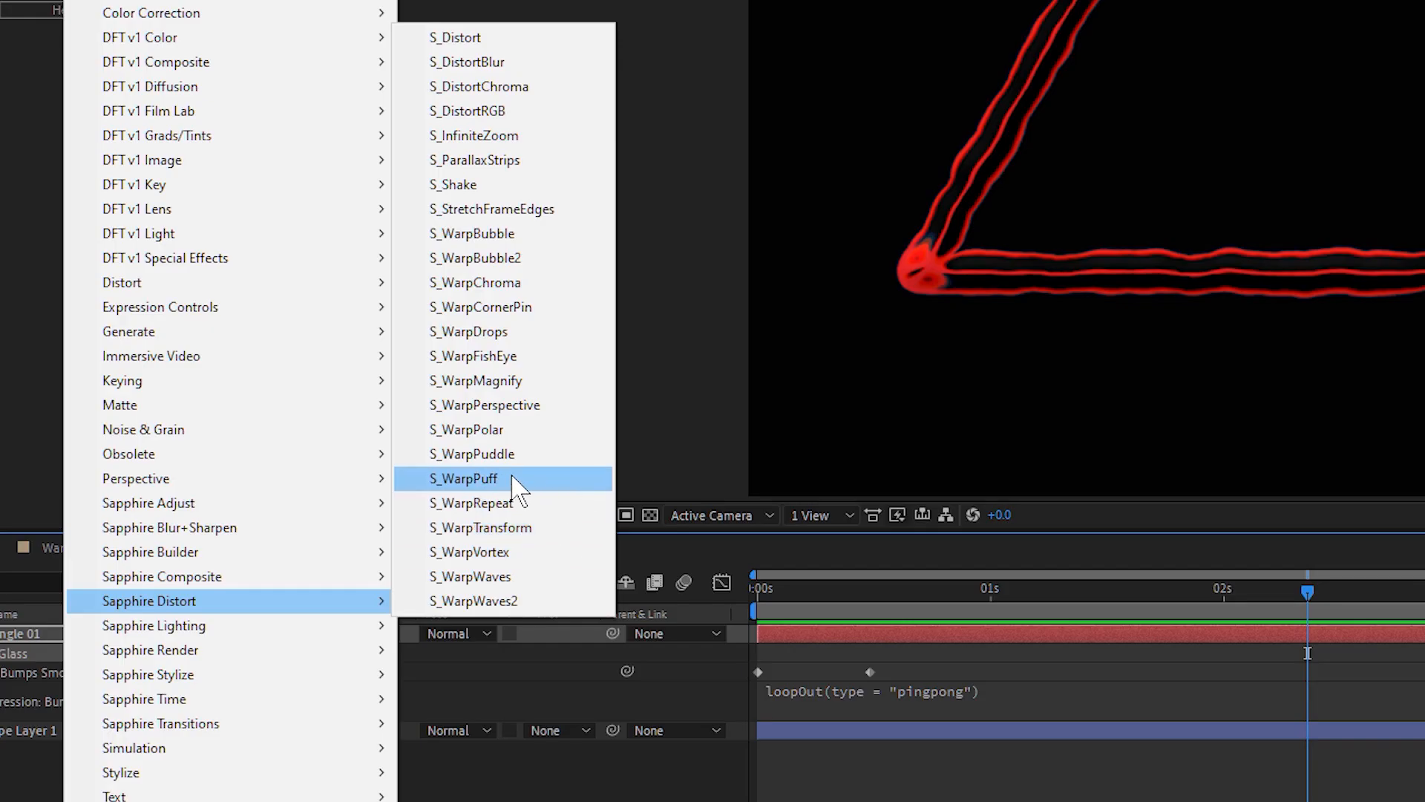
{"action": "left_click", "coordinate": [512, 481]}
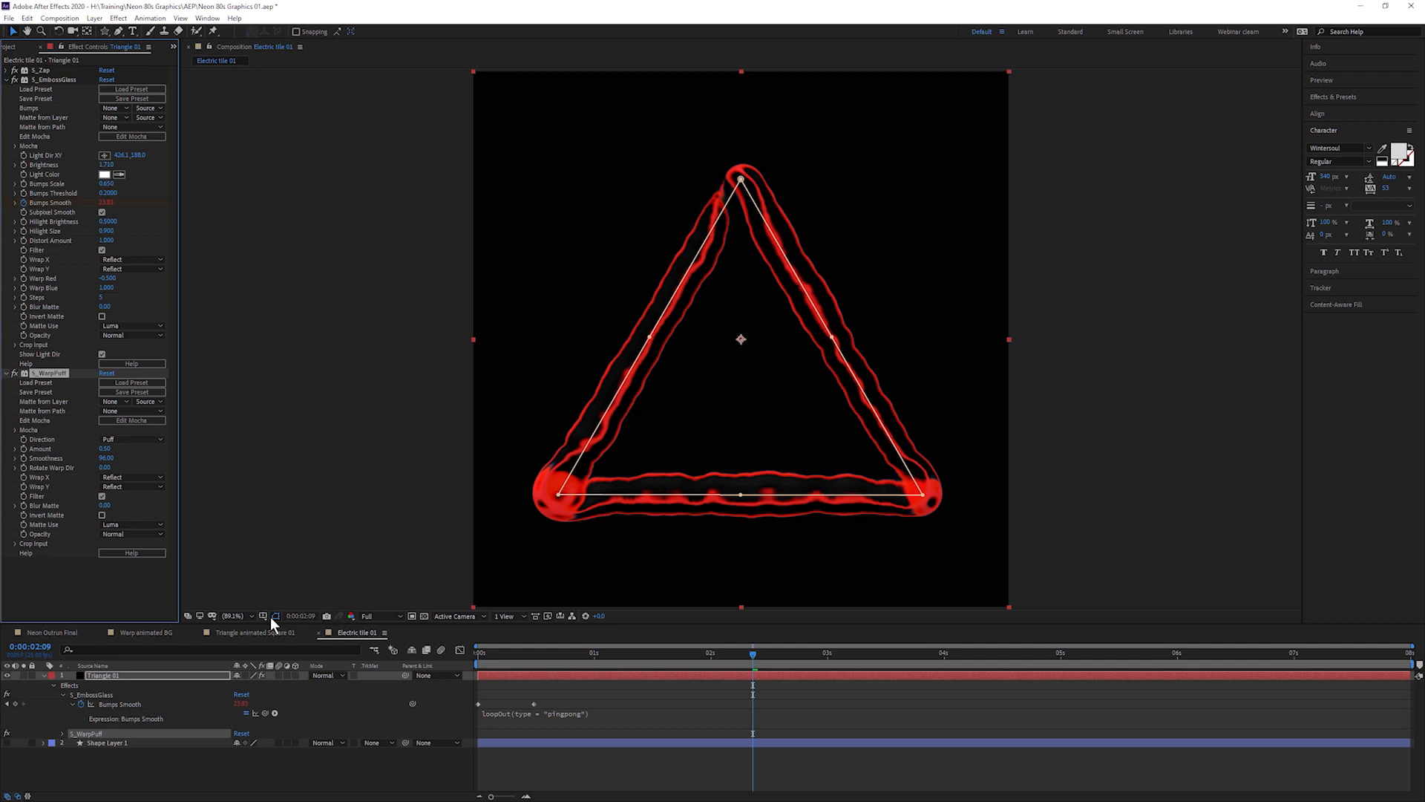
- Hide the mask outline in the viewer and set the S_WarpPuff Amount to 0.10
{"action": "left_click", "coordinate": [276, 616]}
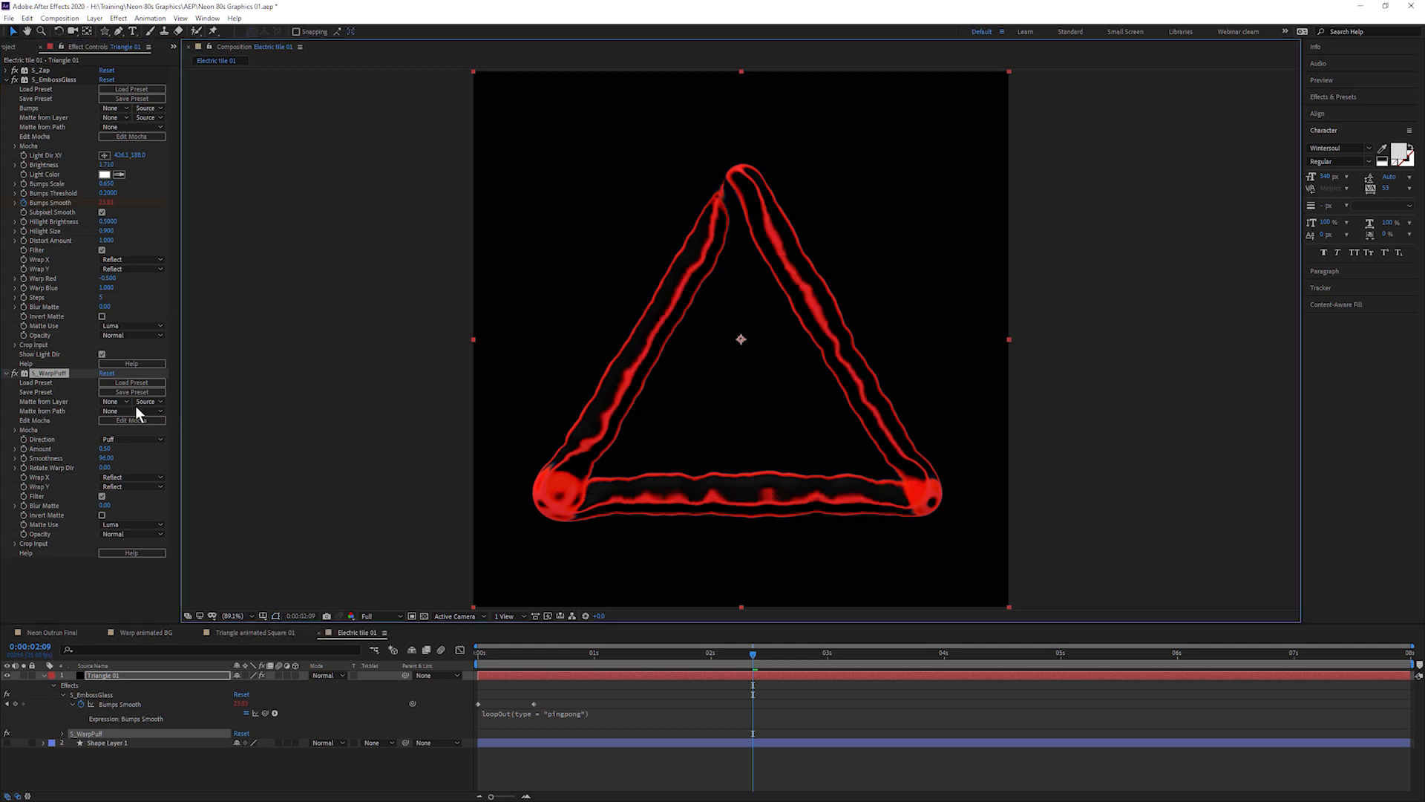
{"action": "mouse_move", "coordinate": [105, 448]}
{"action": "left_mouse_down"}
{"action": "mouse_move", "coordinate": [132, 449]}
{"action": "mouse_move", "coordinate": [103, 448]}
{"action": "left_mouse_up"}
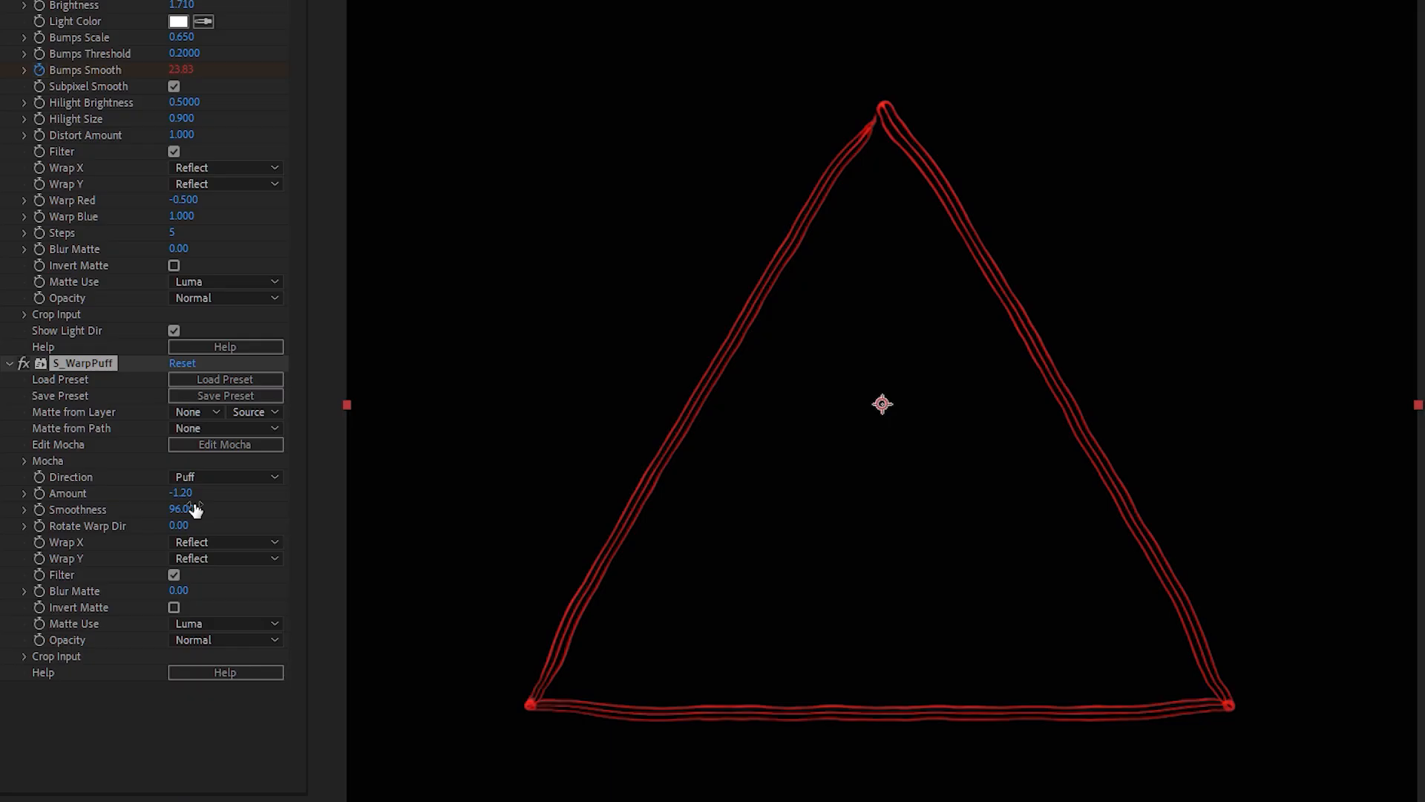
{"action": "left_click_drag", "start_coordinate": [183, 494], "coordinate": [177, 494]}
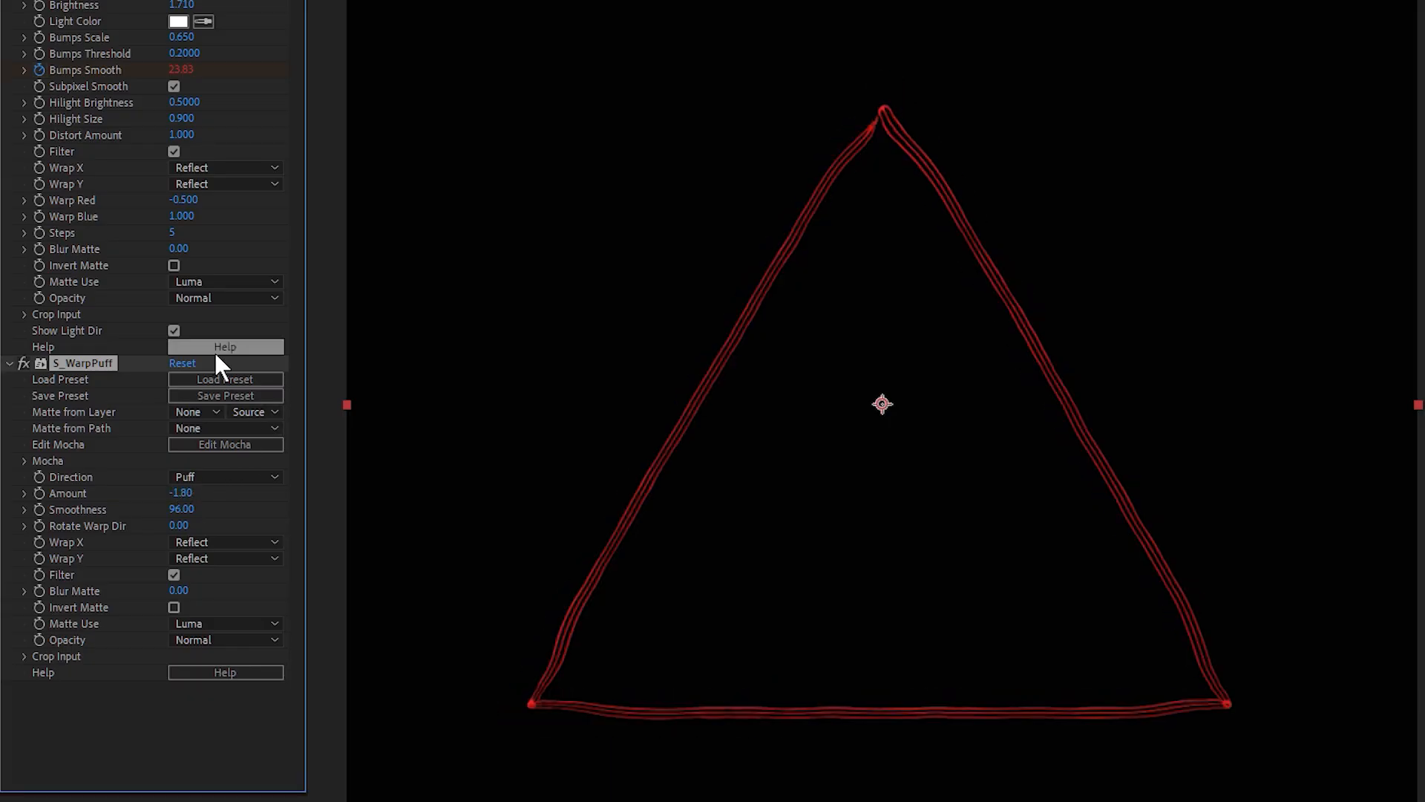
{"action": "left_click", "coordinate": [184, 363]}
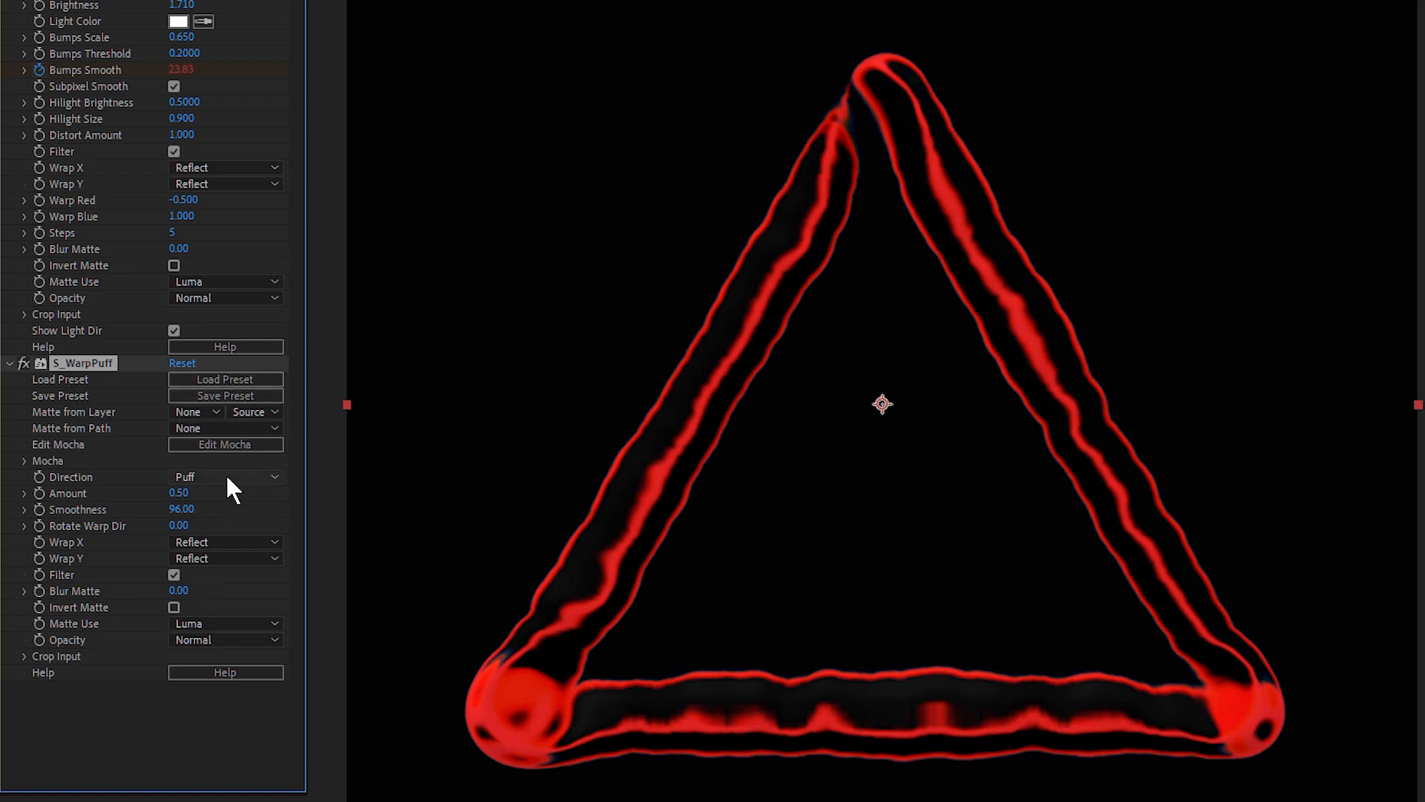
{"action": "left_click", "coordinate": [167, 494]}
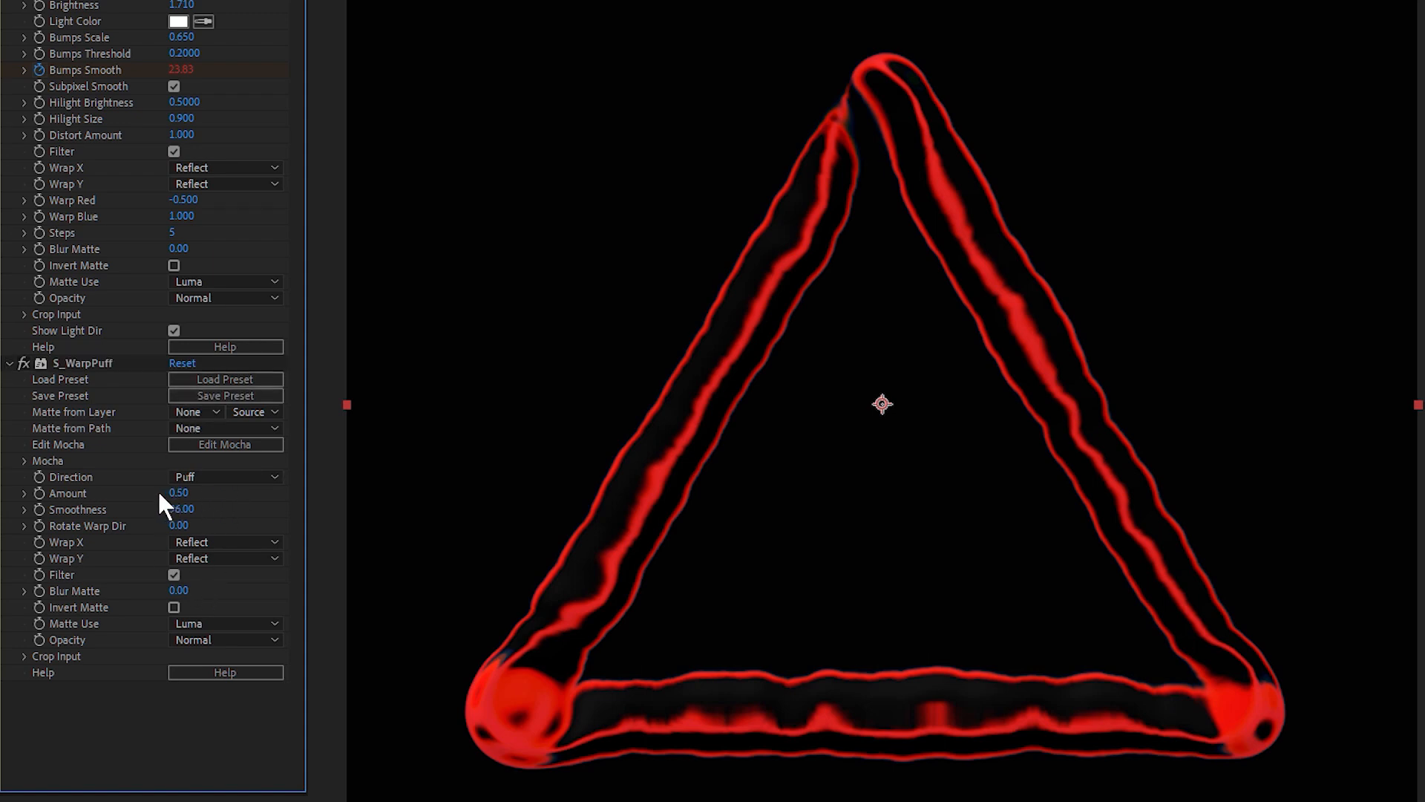
{"action": "mouse_move", "coordinate": [159, 493]}
{"action": "left_mouse_down"}
{"action": "mouse_move", "coordinate": [181, 505]}
{"action": "mouse_move", "coordinate": [180, 493]}
{"action": "mouse_move", "coordinate": [178, 506]}
{"action": "left_mouse_up"}
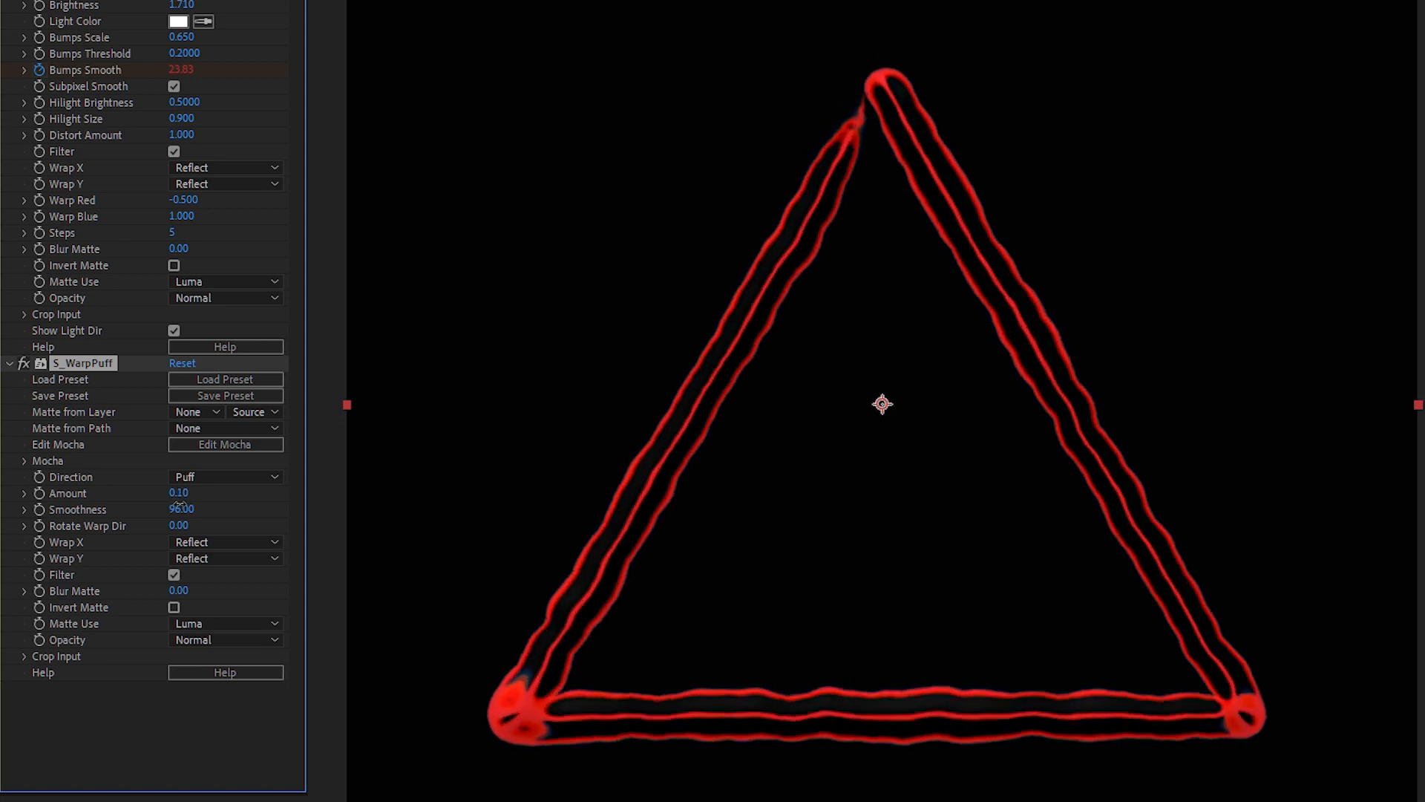
{"action": "left_click", "coordinate": [199, 494]}
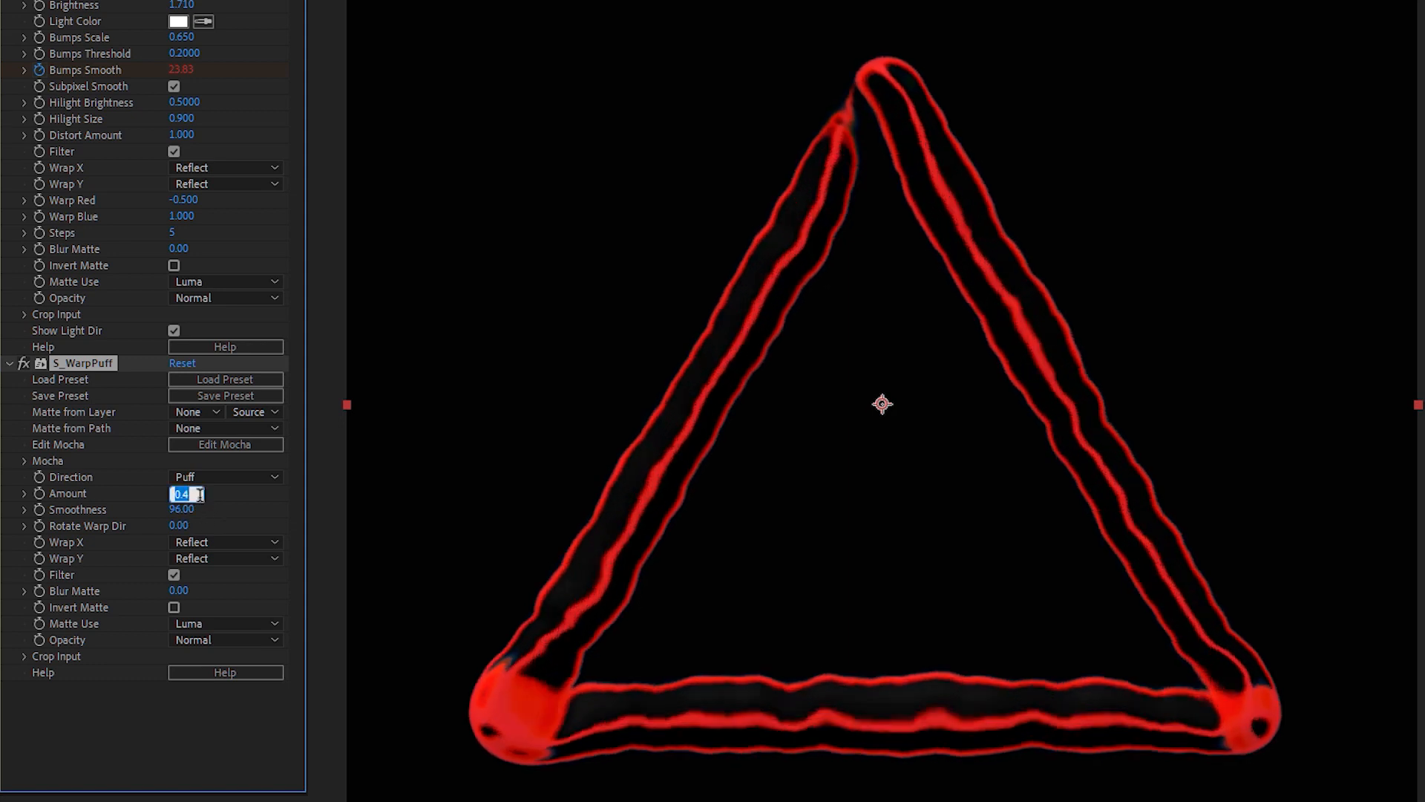
{"action": "key", "text": "ctrl+Down"}
{"action": "key", "text": "ctrl+Down"}
{"action": "key", "text": "ctrl+Down"}
{"action": "key", "text": "Return"}
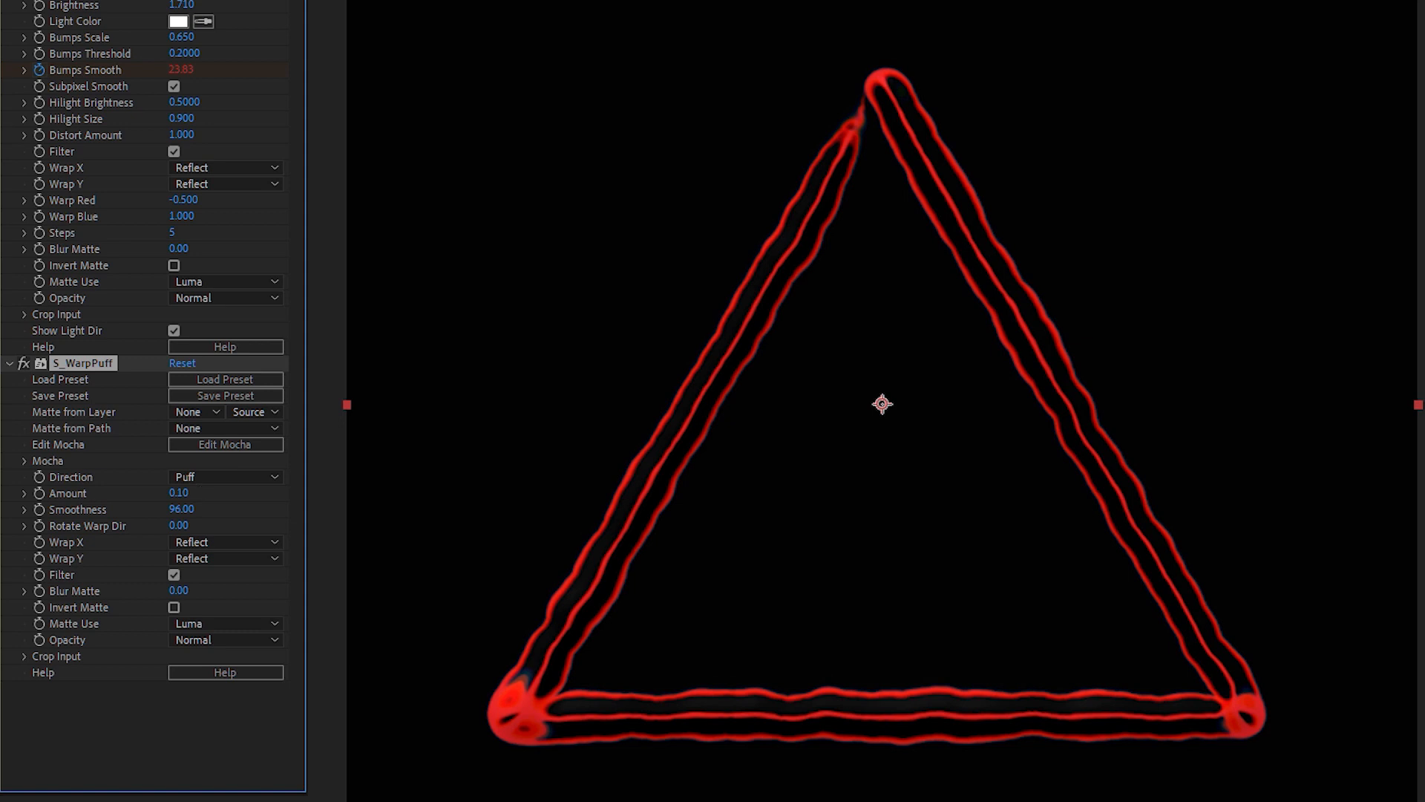
- Set the S_WarpPuff Smoothness to 14 and turn its Rotate Warp Dir to 191
{"action": "left_click_drag", "start_coordinate": [177, 511], "coordinate": [66, 524]}
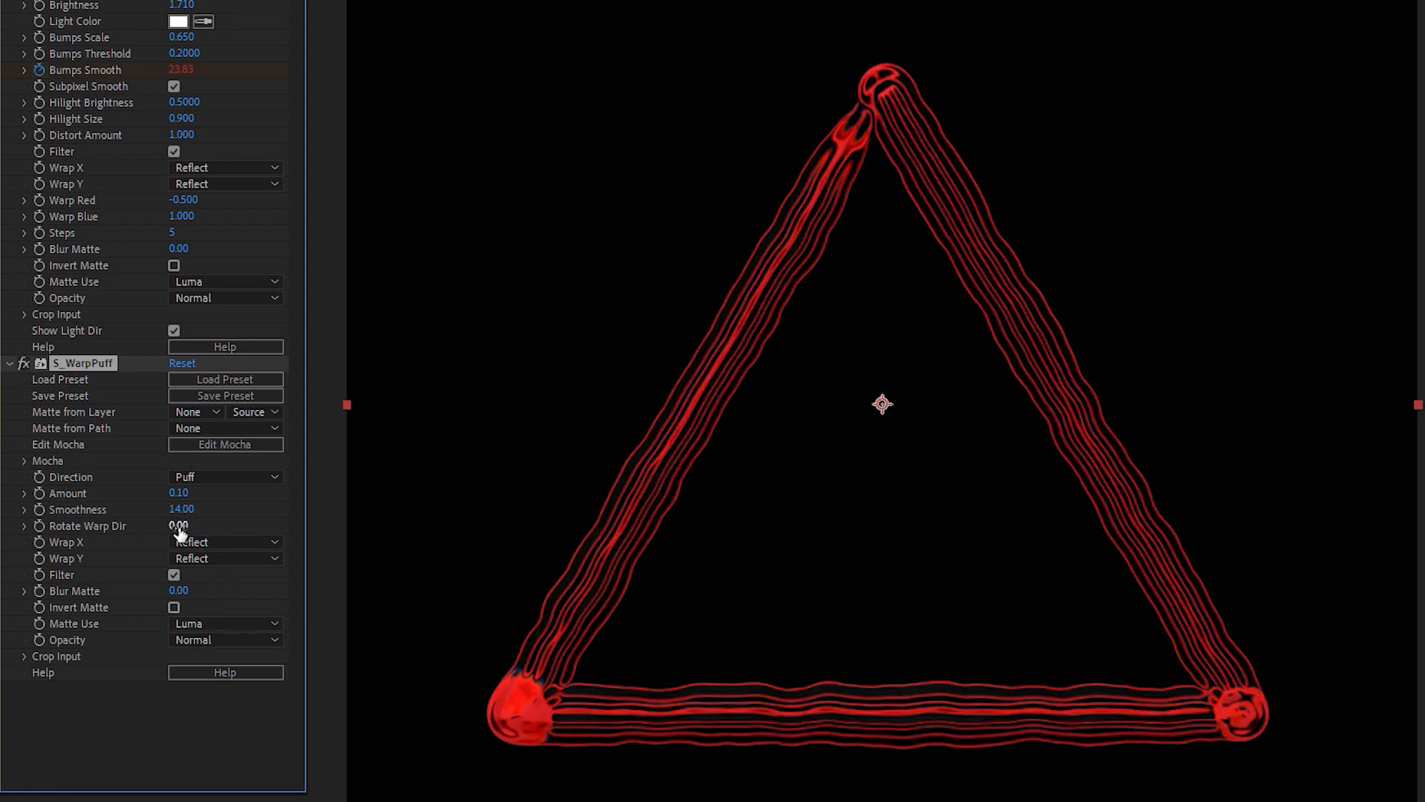
{"action": "left_click_drag", "start_coordinate": [220, 527], "coordinate": [318, 562]}
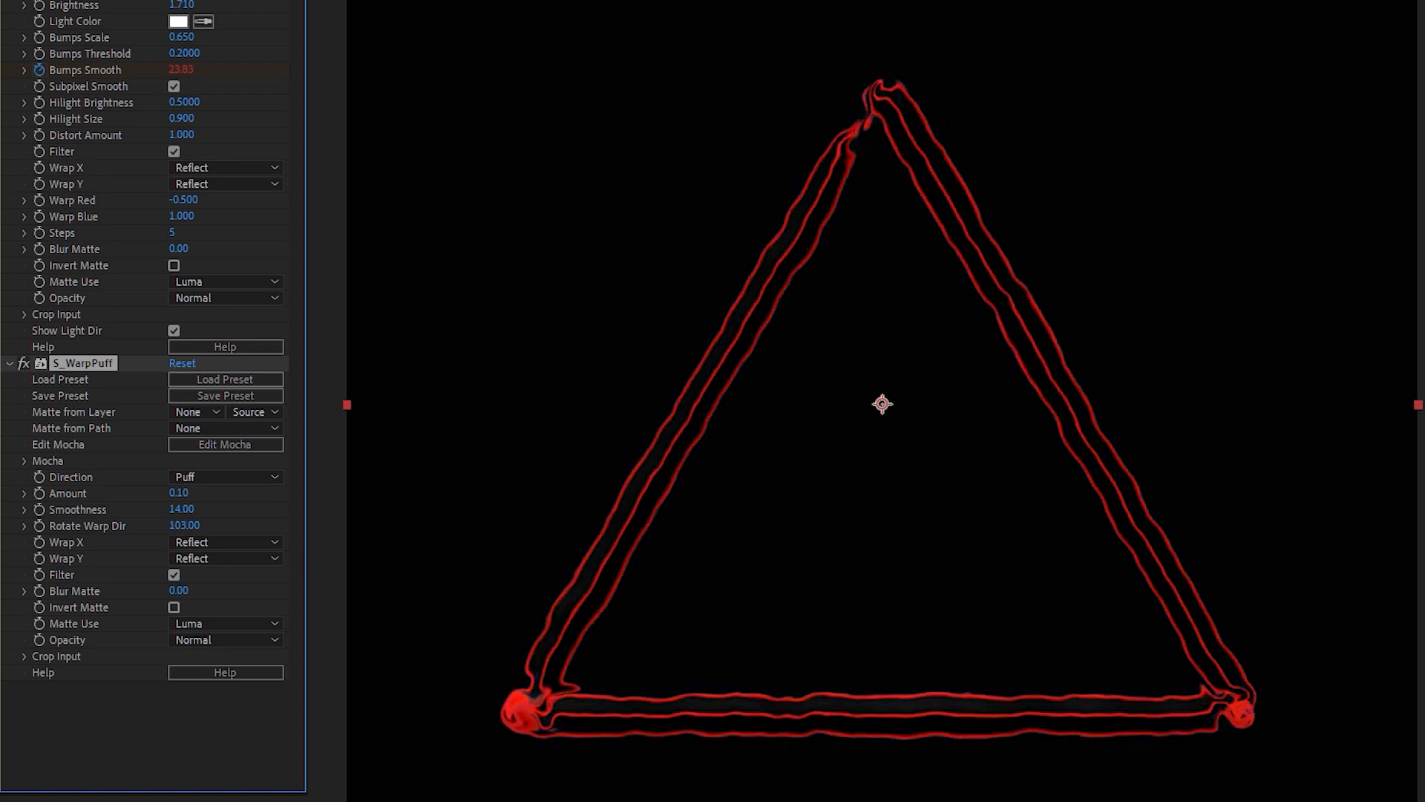
{"action": "left_click_drag", "start_coordinate": [444, 562], "coordinate": [335, 561]}
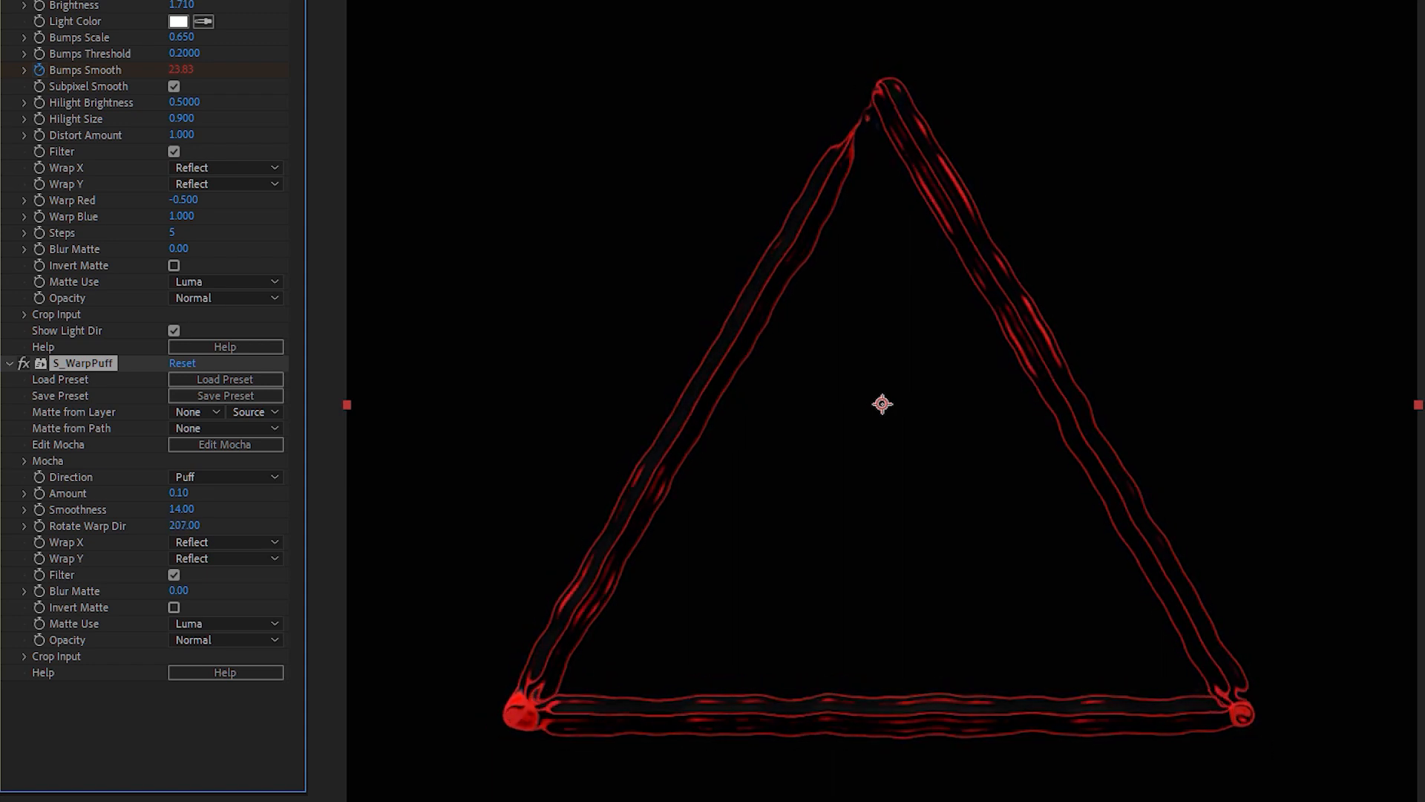
{"action": "left_click_drag", "start_coordinate": [335, 562], "coordinate": [445, 583]}
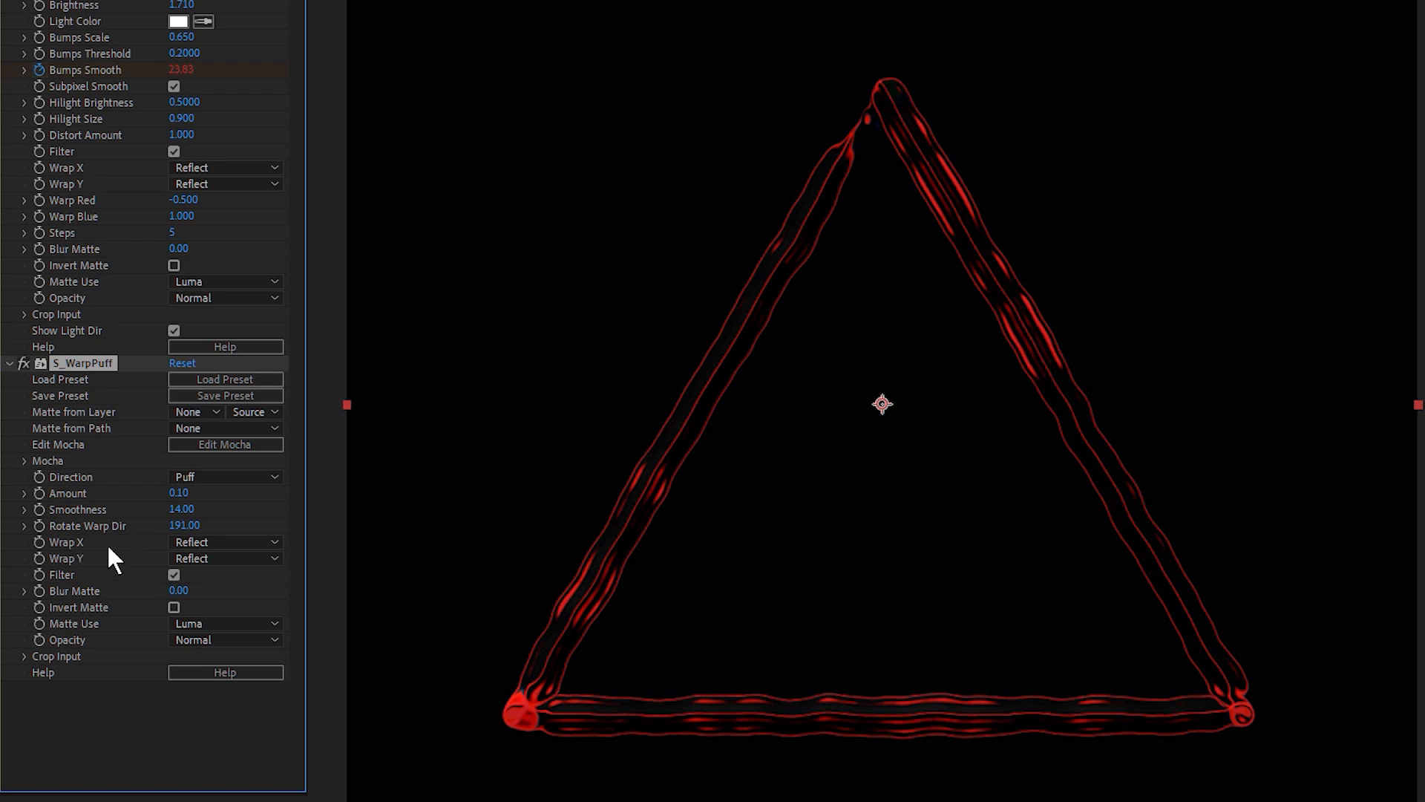
- Add the expression time*10 to the S_WarpPuff Rotate Warp Dir property and preview the animation
{"action": "left_click", "coordinate": [40, 525]}
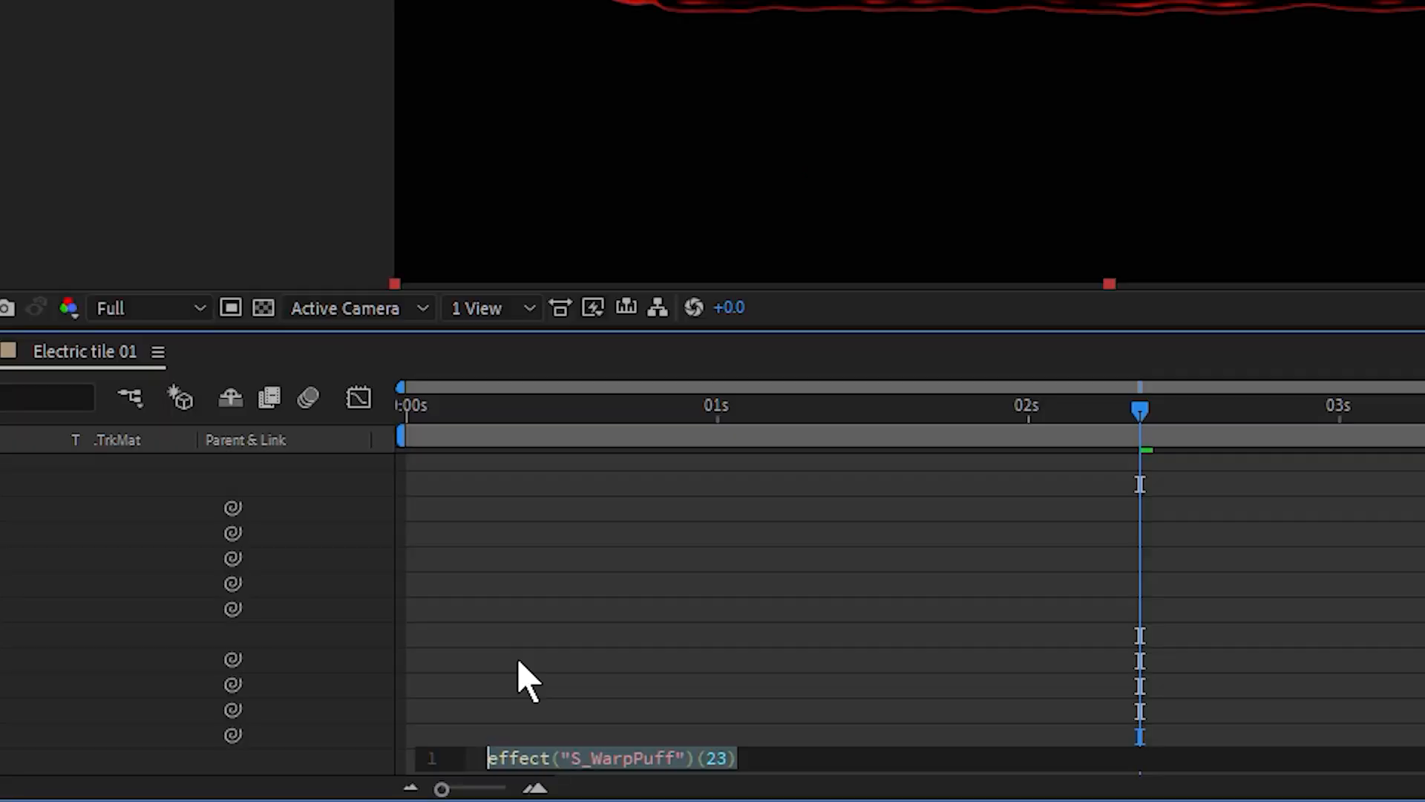
{"action": "type", "text": "time*"}
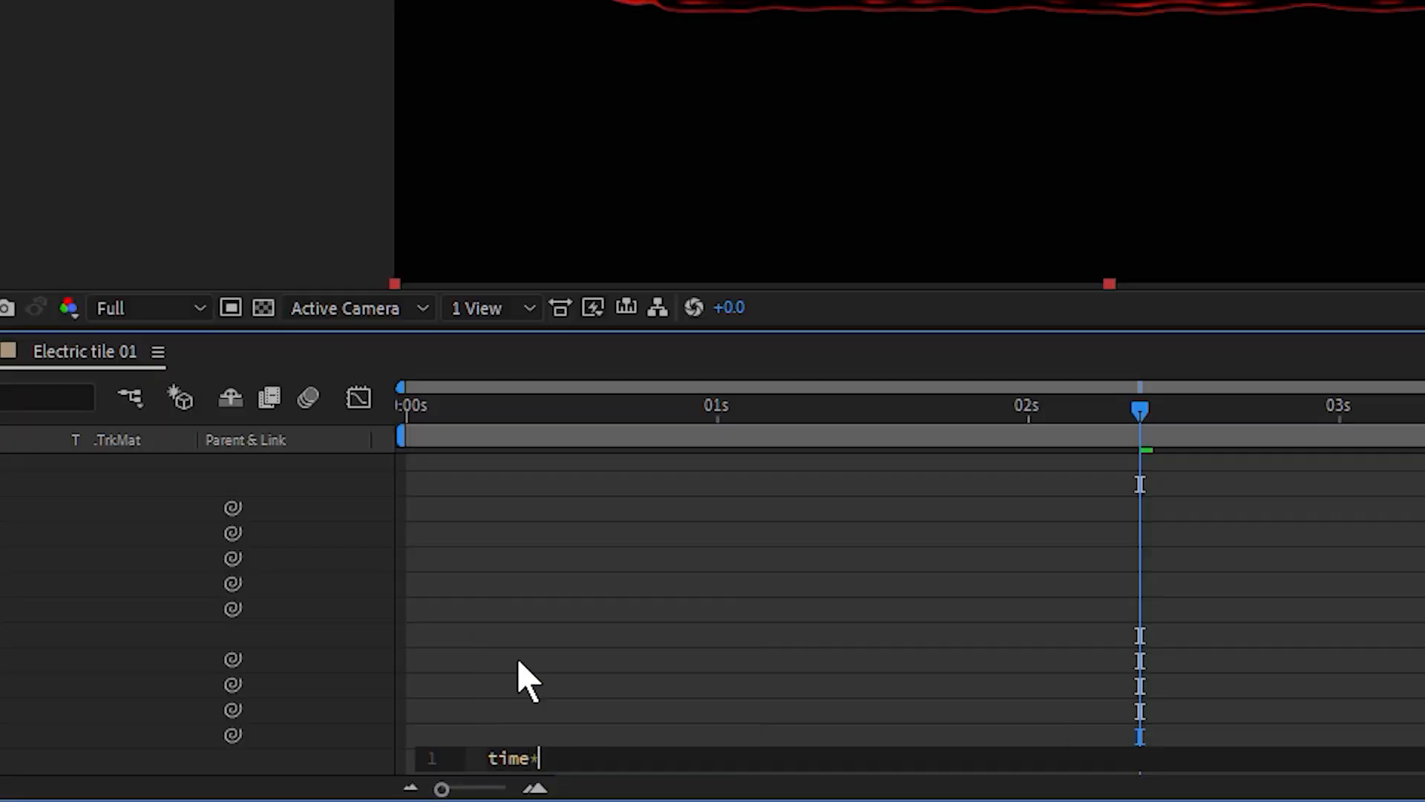
{"action": "left_click", "coordinate": [518, 661]}
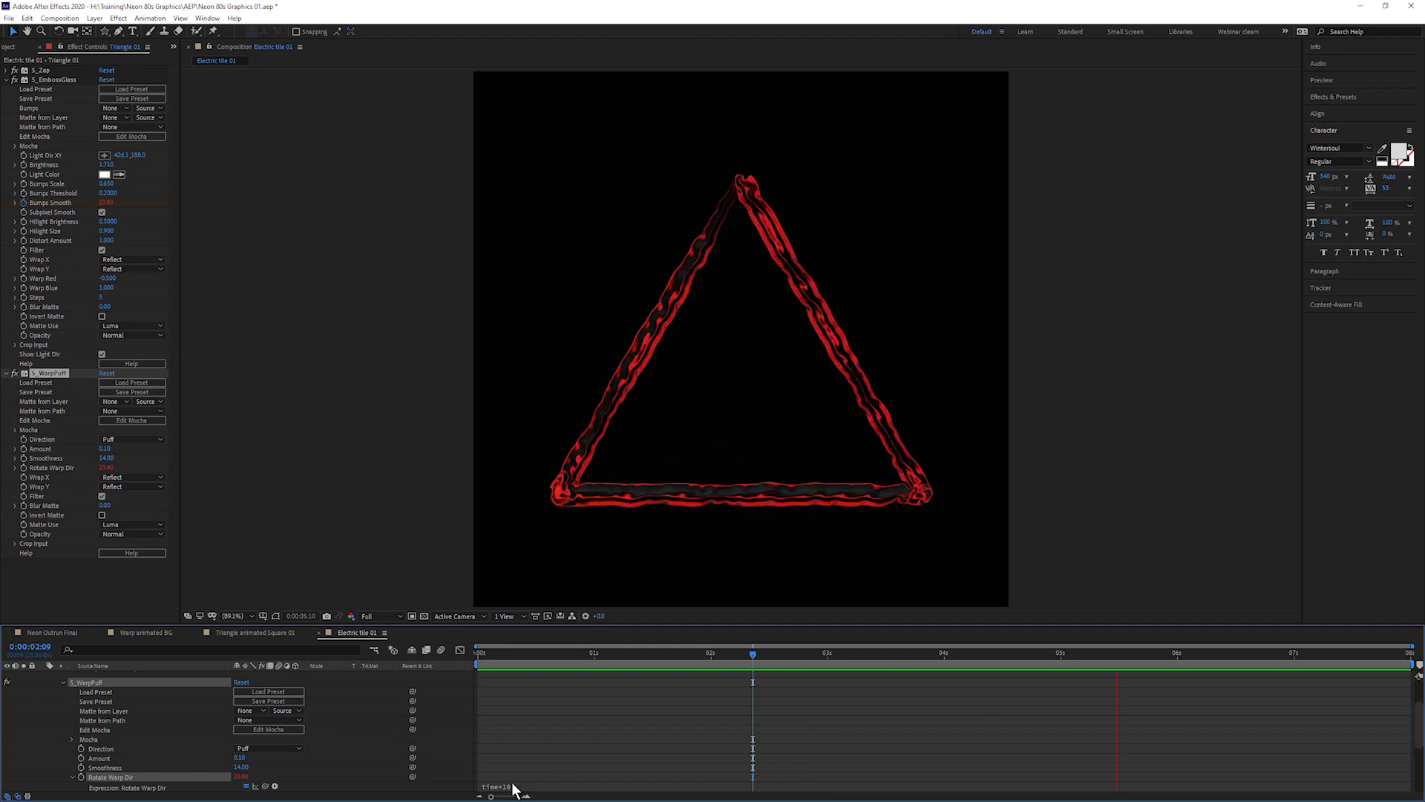
{"action": "key", "text": "space"}
- Change the Rotate Warp Dir expression to time*30 and preview the faster warp rotation
{"action": "left_click", "coordinate": [549, 783]}
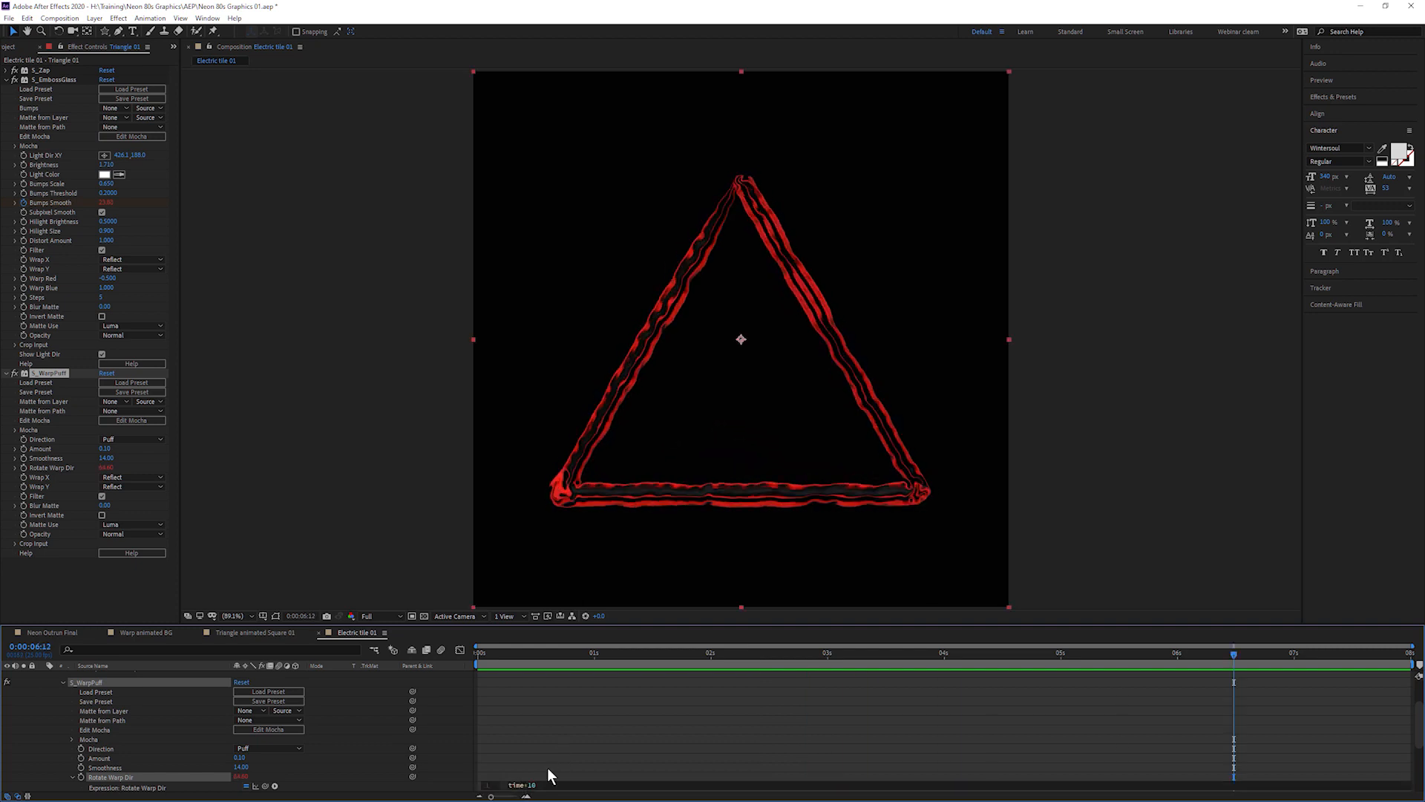
{"action": "type", "text": "3"}
{"action": "key", "text": "KP_Enter"}
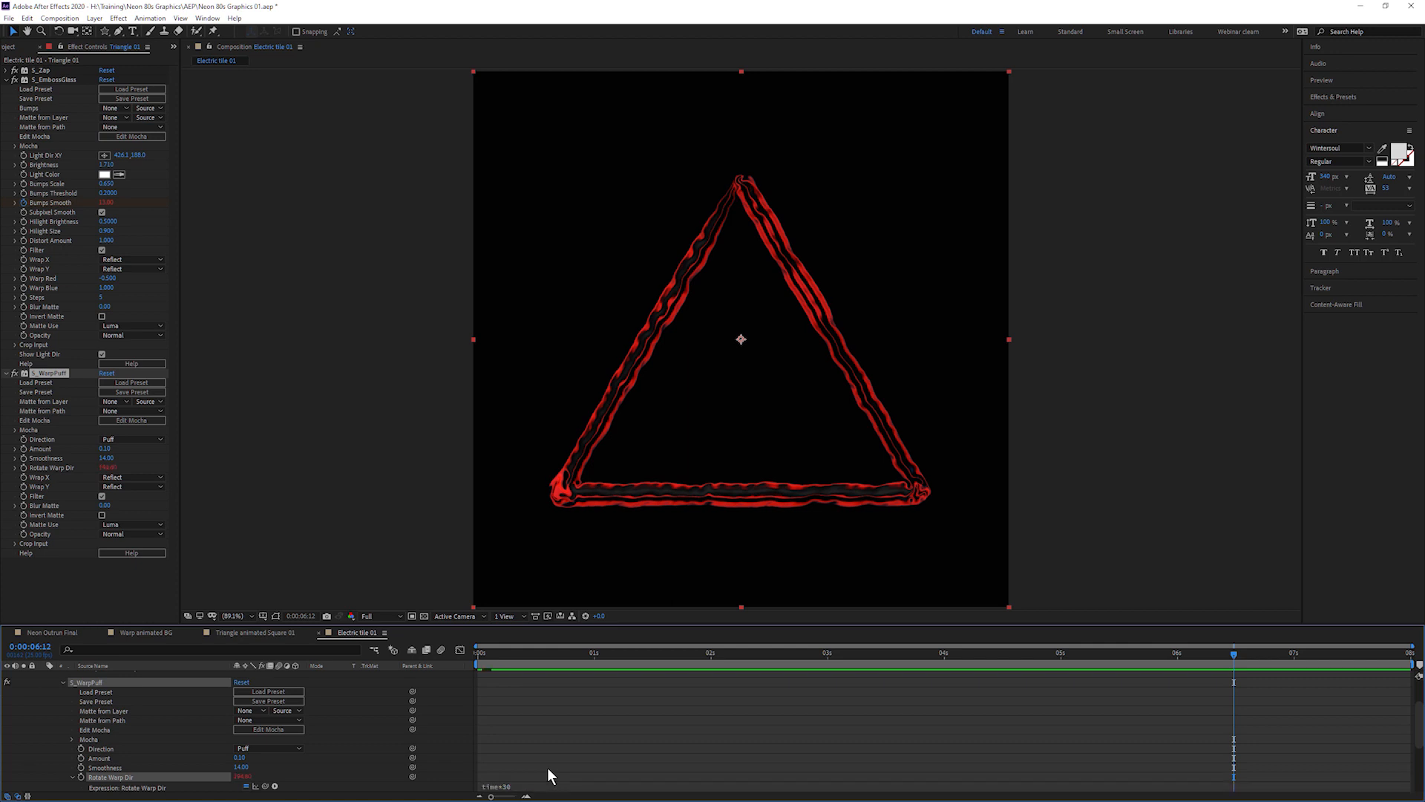
{"action": "key", "text": "space"}
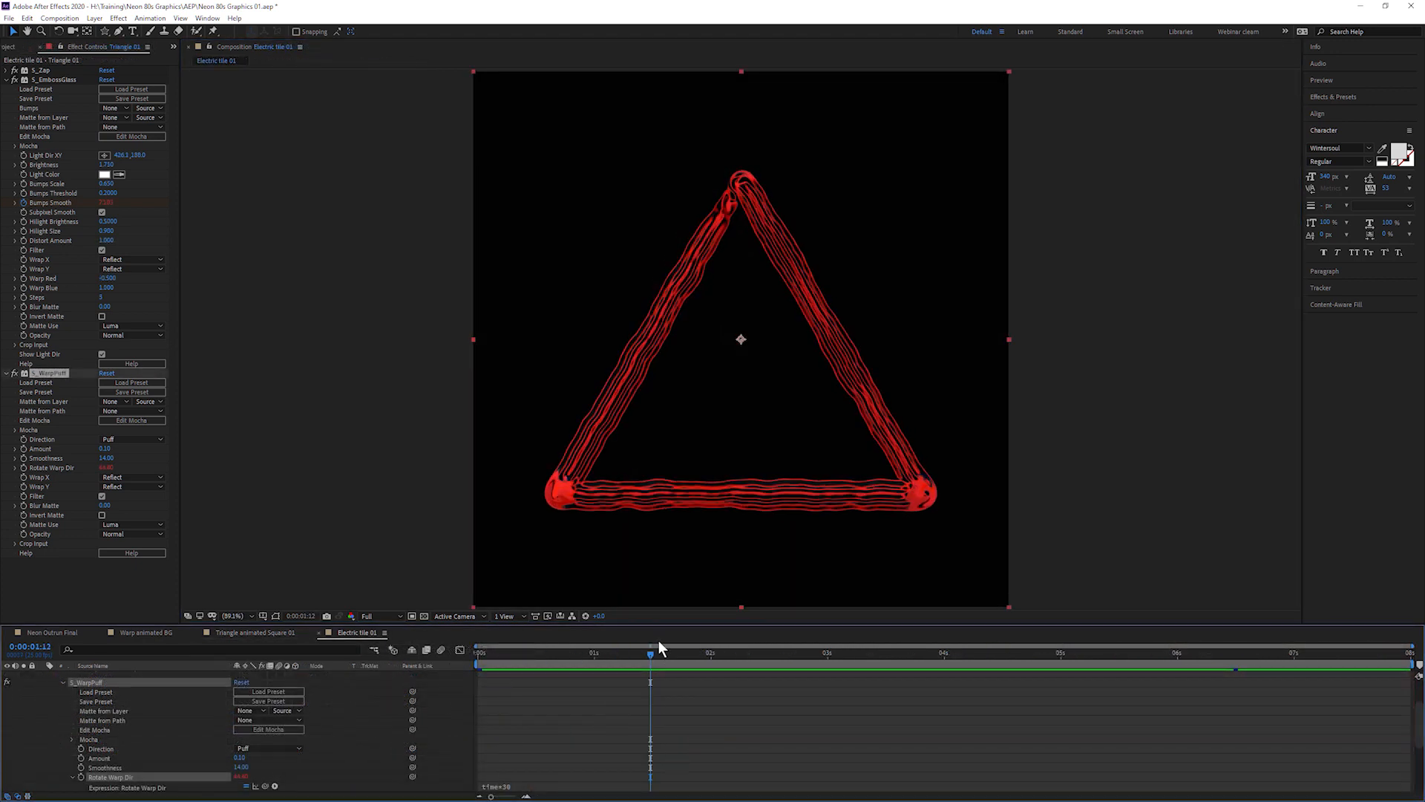
{"action": "key", "text": "space"}
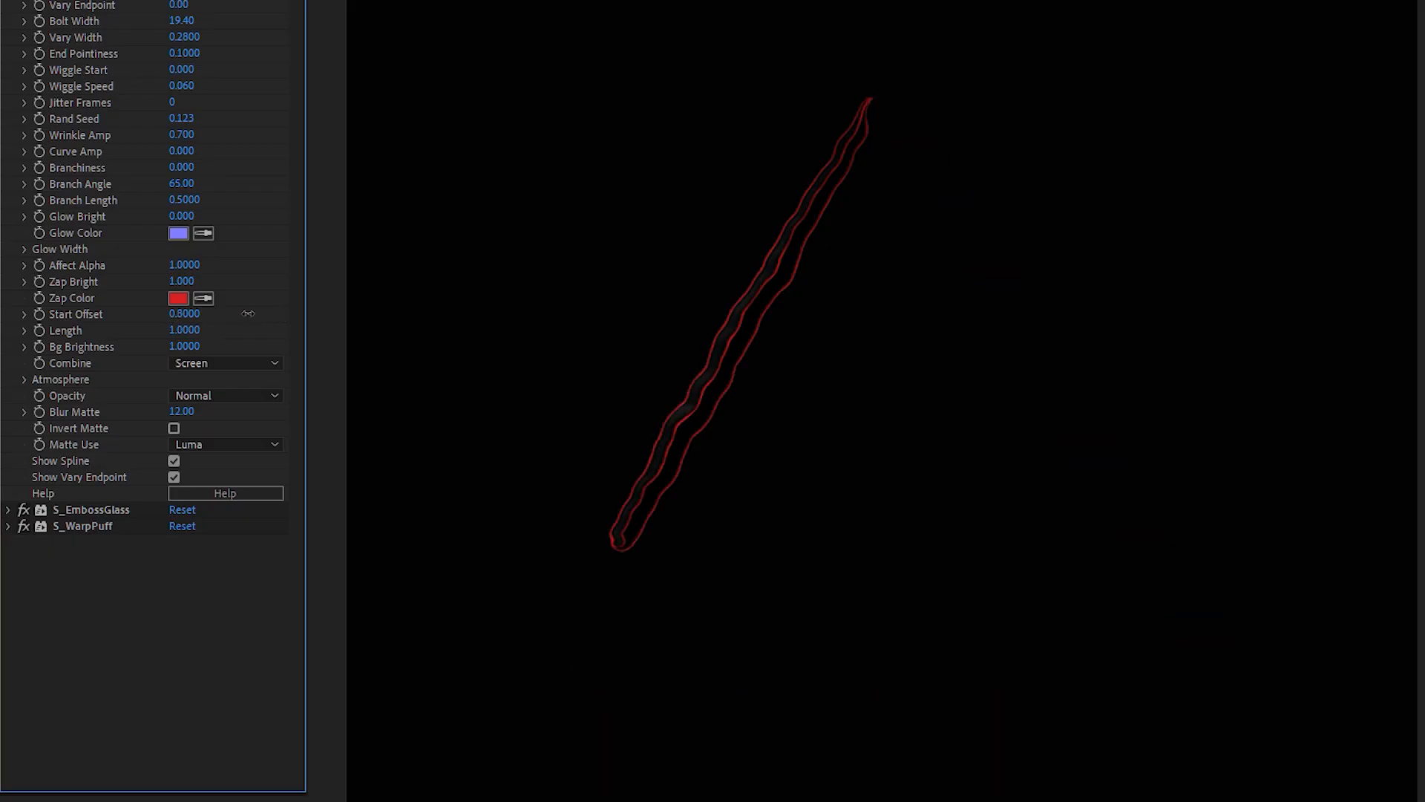
- Shorten the S_Zap Length to 0.14 and try shifting its Start Offset, leaving the offset at 0
{"action": "mouse_move", "coordinate": [248, 313]}
{"action": "left_mouse_down"}
{"action": "mouse_move", "coordinate": [260, 313]}
{"action": "mouse_move", "coordinate": [113, 314]}
{"action": "mouse_move", "coordinate": [152, 334]}
{"action": "mouse_move", "coordinate": [108, 340]}
{"action": "left_mouse_up"}
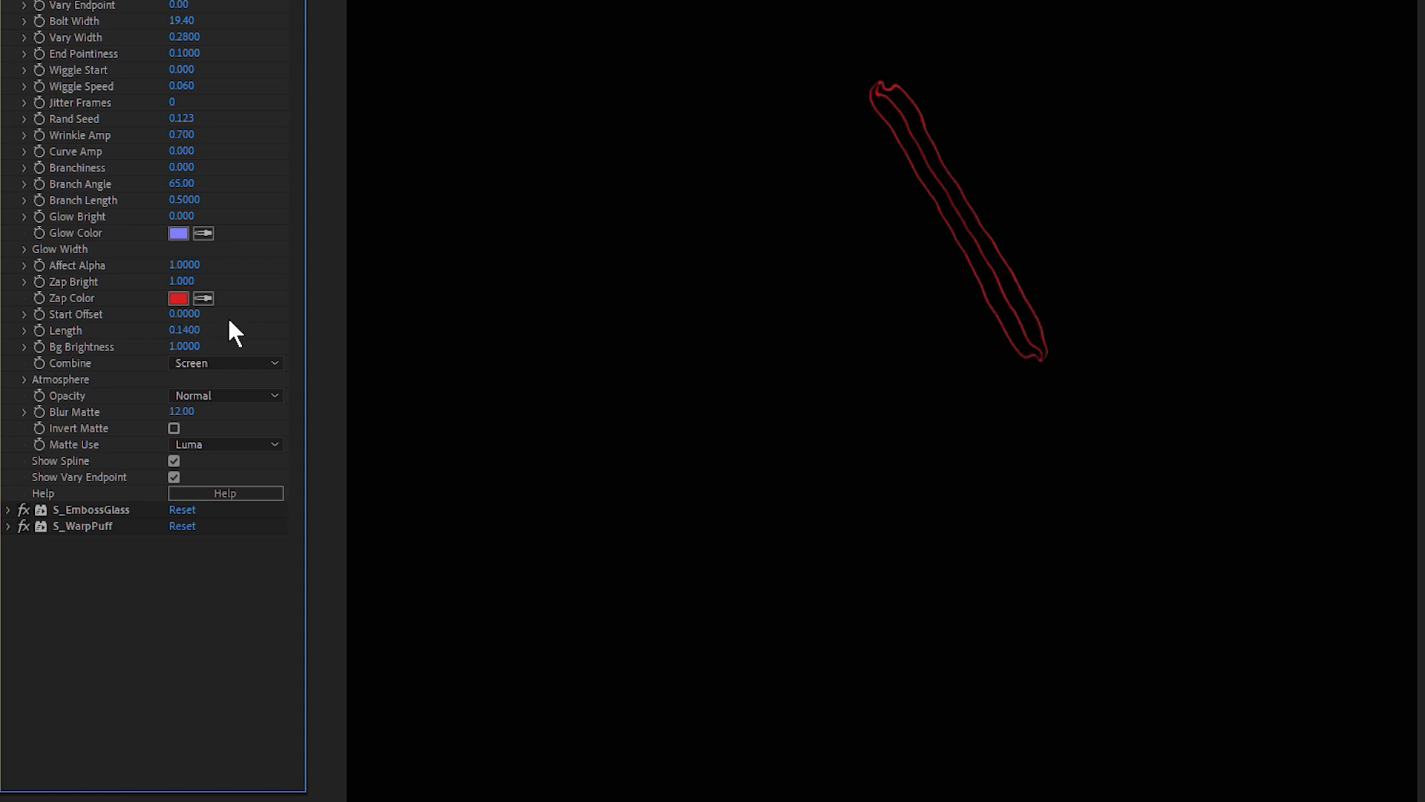
{"action": "mouse_move", "coordinate": [183, 313]}
{"action": "left_mouse_down"}
{"action": "mouse_move", "coordinate": [298, 317]}
{"action": "mouse_move", "coordinate": [171, 318]}
{"action": "left_mouse_up"}
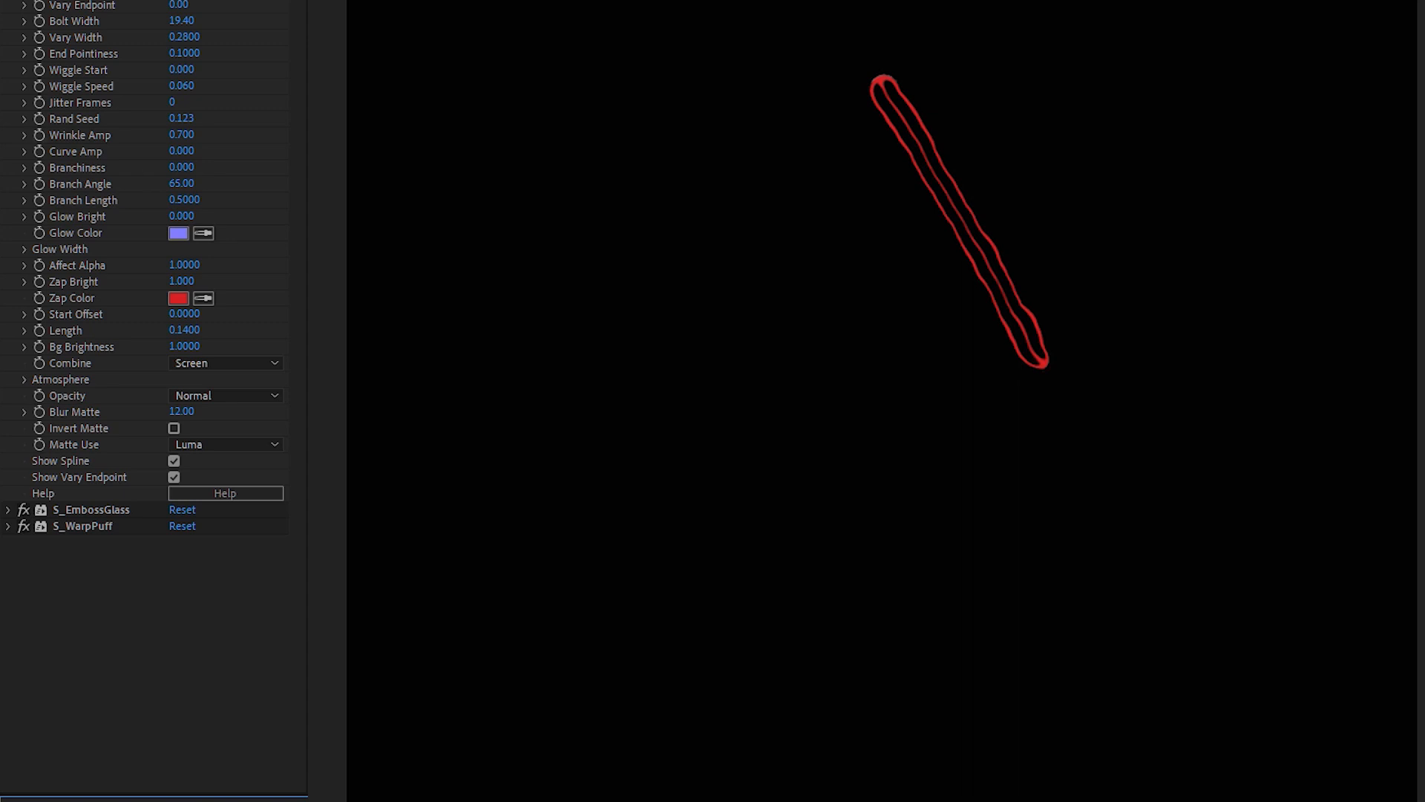
- Add the expression time to the S_Zap Start Offset and scrub past the first second to check the bolt's travel
{"action": "left_click", "coordinate": [39, 314], "text": "alt"}
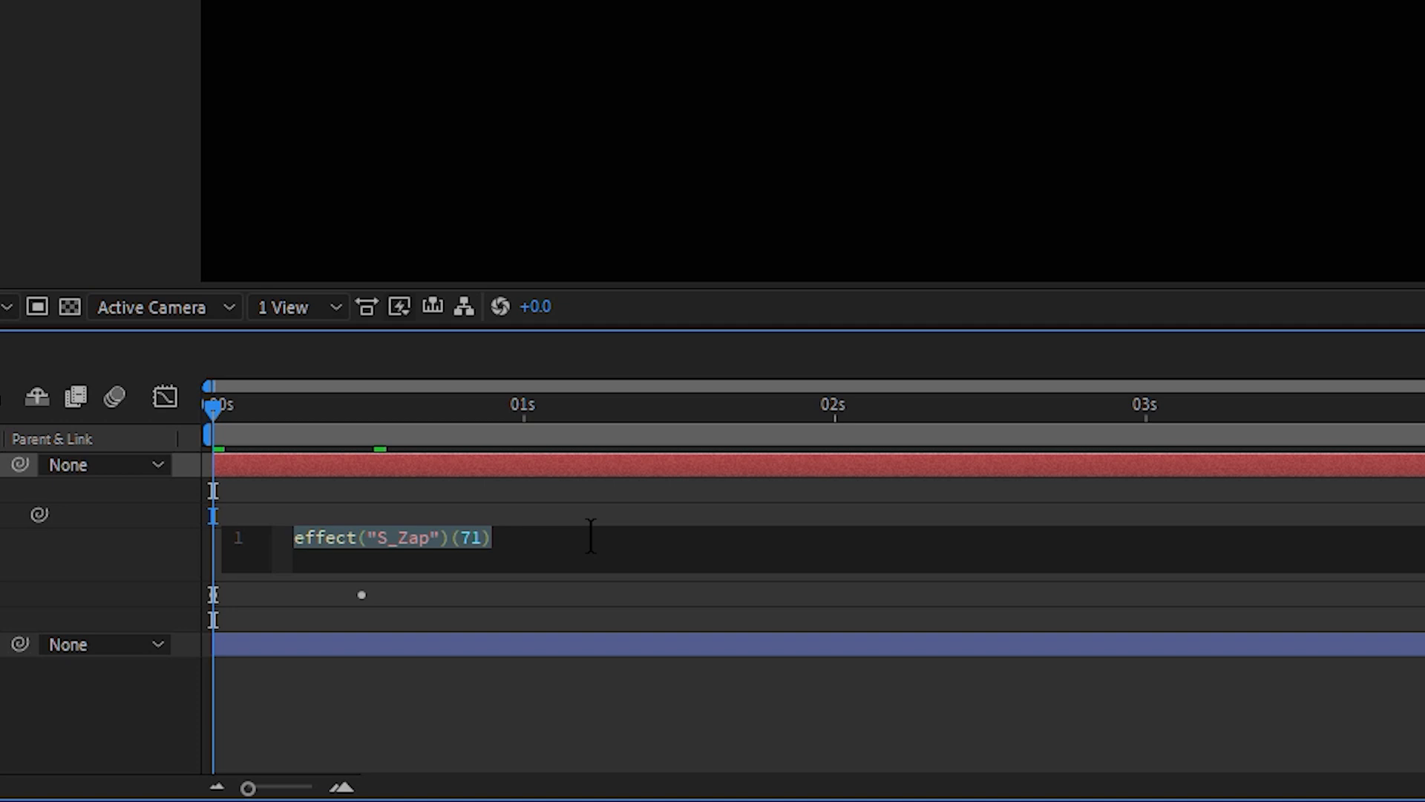
{"action": "type", "text": "time"}
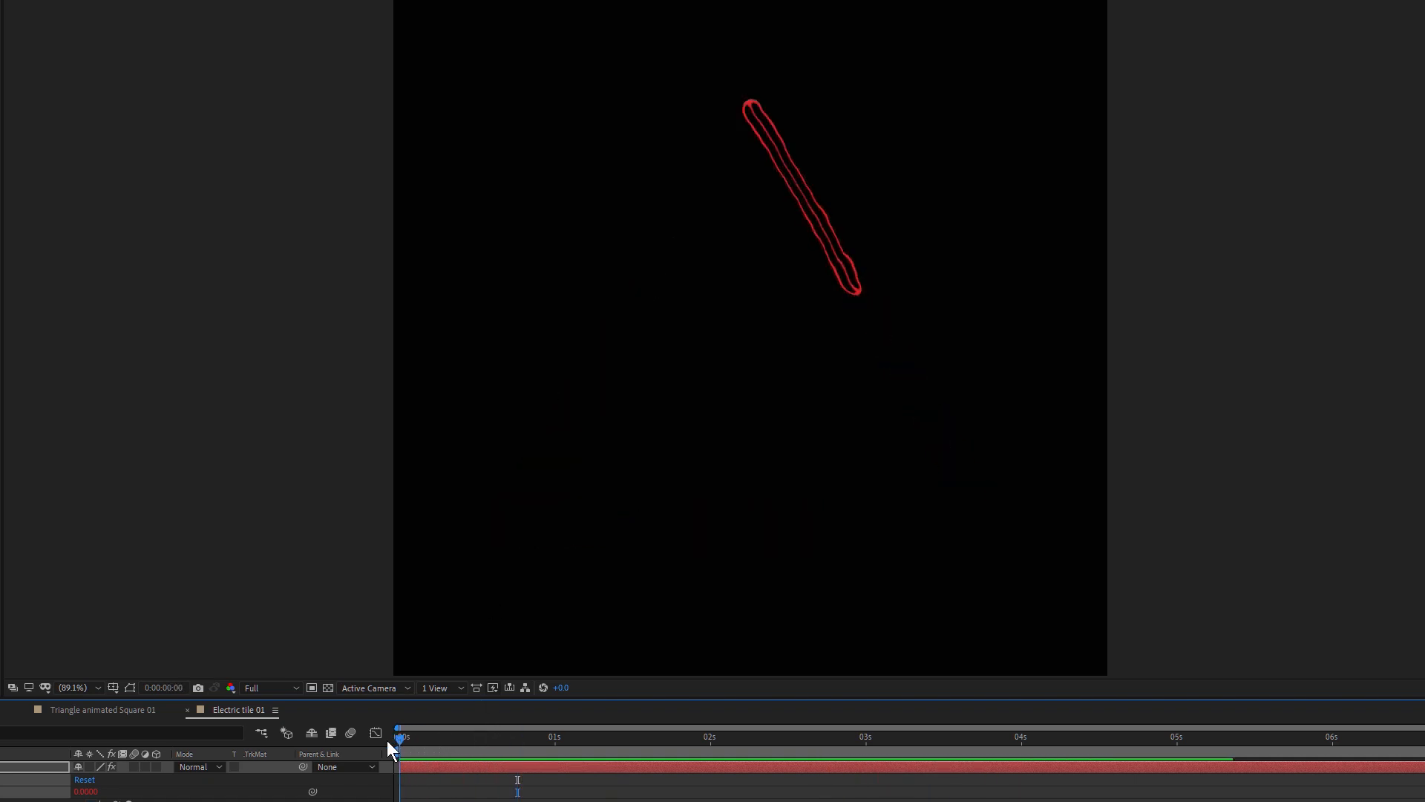
{"action": "left_click_drag", "start_coordinate": [386, 741], "coordinate": [550, 744]}
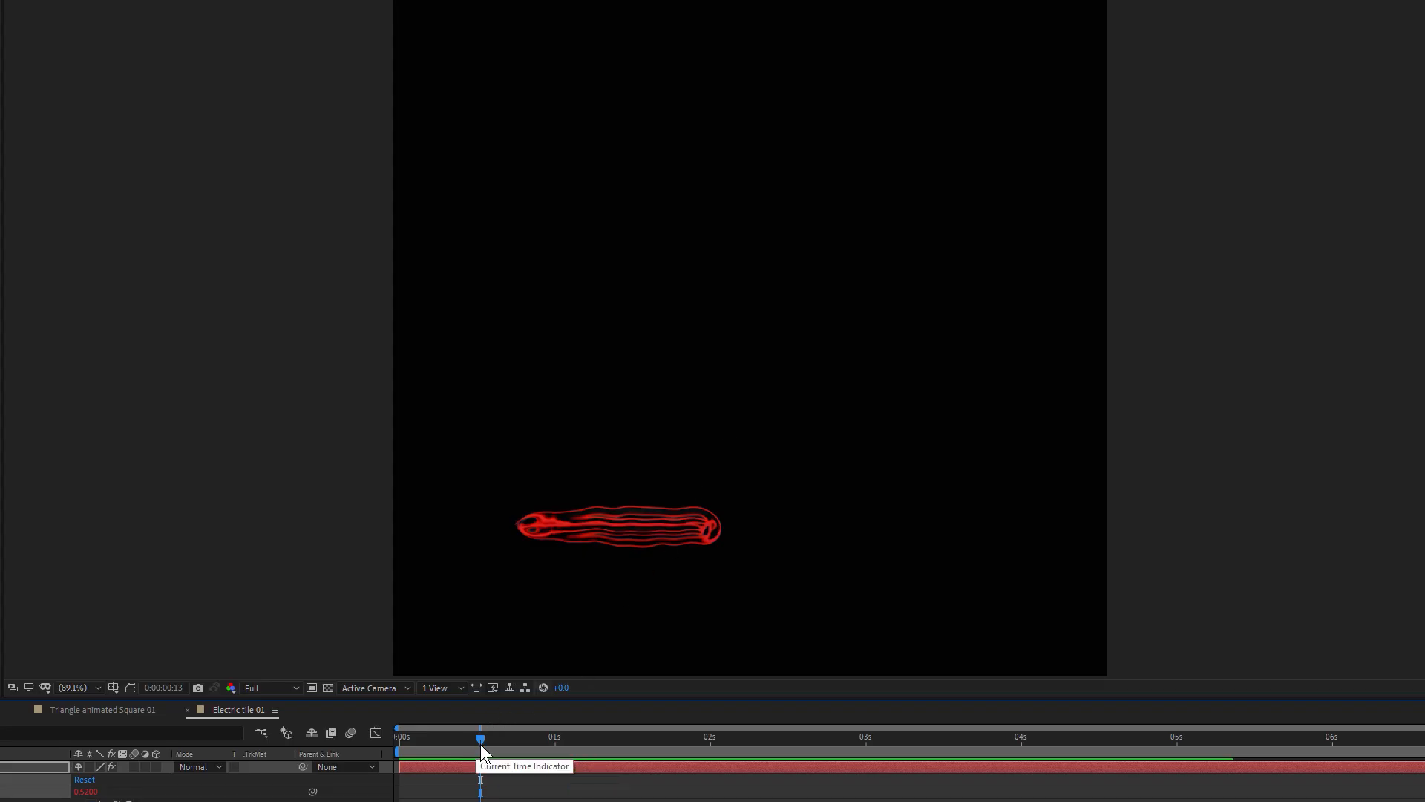
{"action": "left_click_drag", "start_coordinate": [480, 742], "coordinate": [617, 743]}
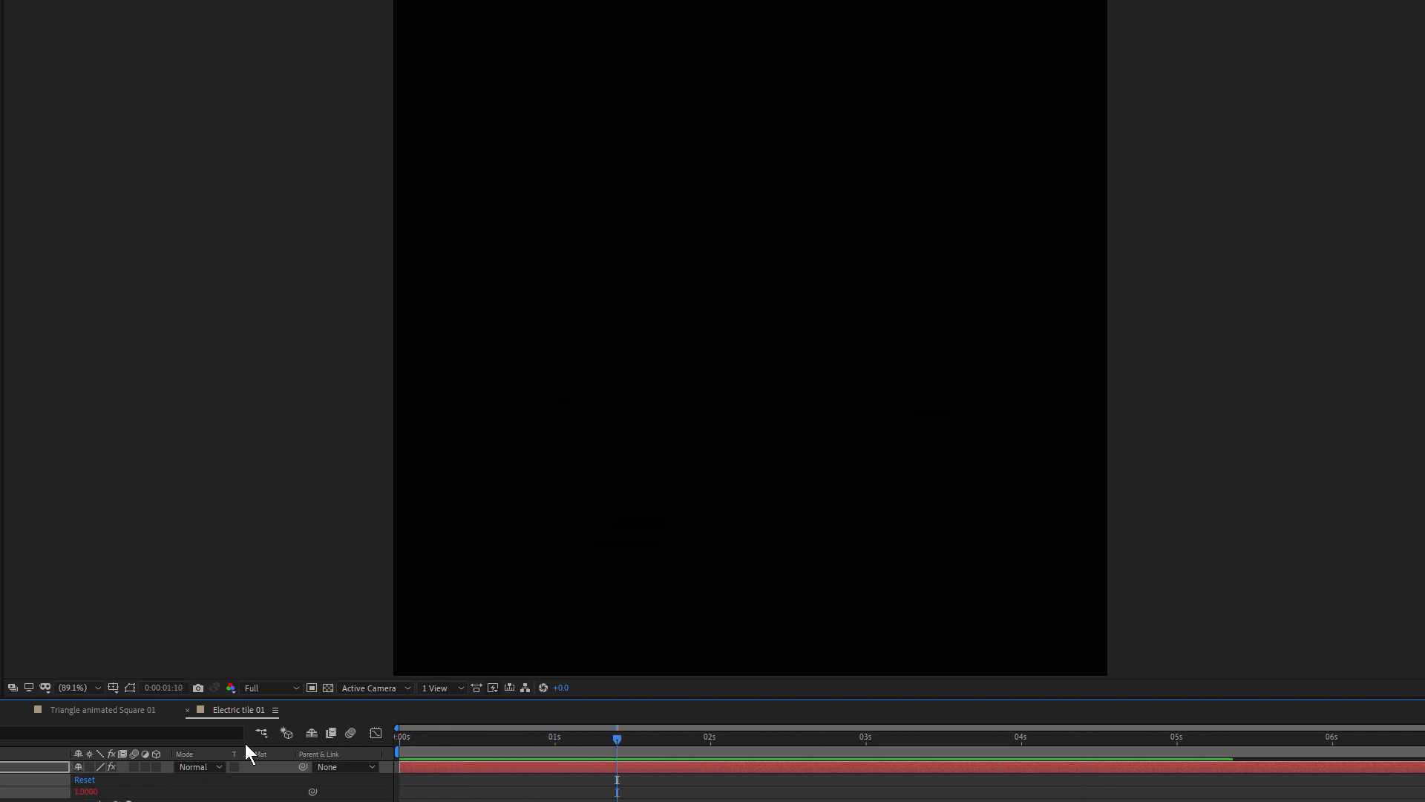
{"action": "mouse_move", "coordinate": [420, 768]}
{"action": "left_mouse_down"}
{"action": "mouse_move", "coordinate": [359, 751]}
{"action": "mouse_move", "coordinate": [436, 750]}
{"action": "left_mouse_up"}
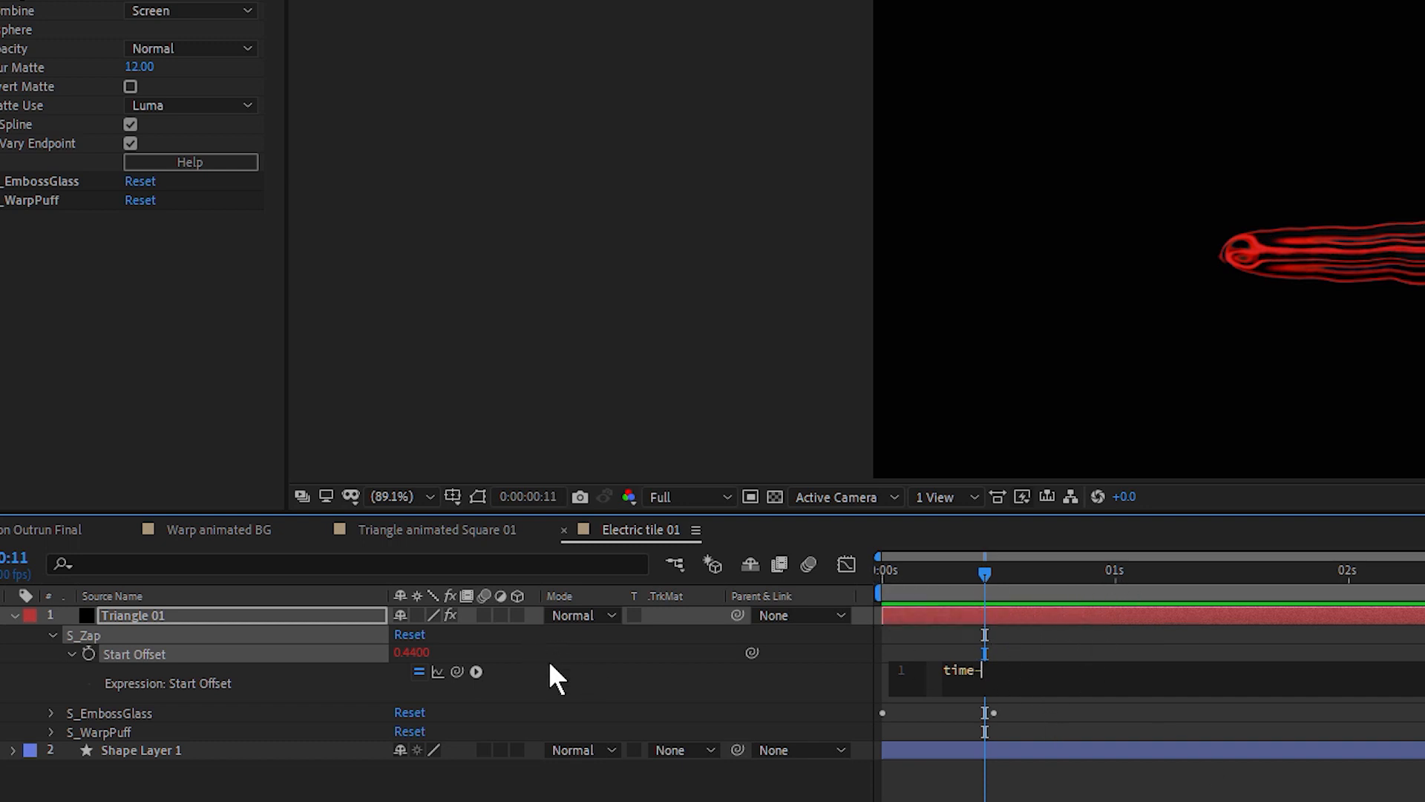
- Extend the Start Offset expression to time-Math.floor(time) and preview the looping bolt
{"action": "left_click", "coordinate": [476, 671]}
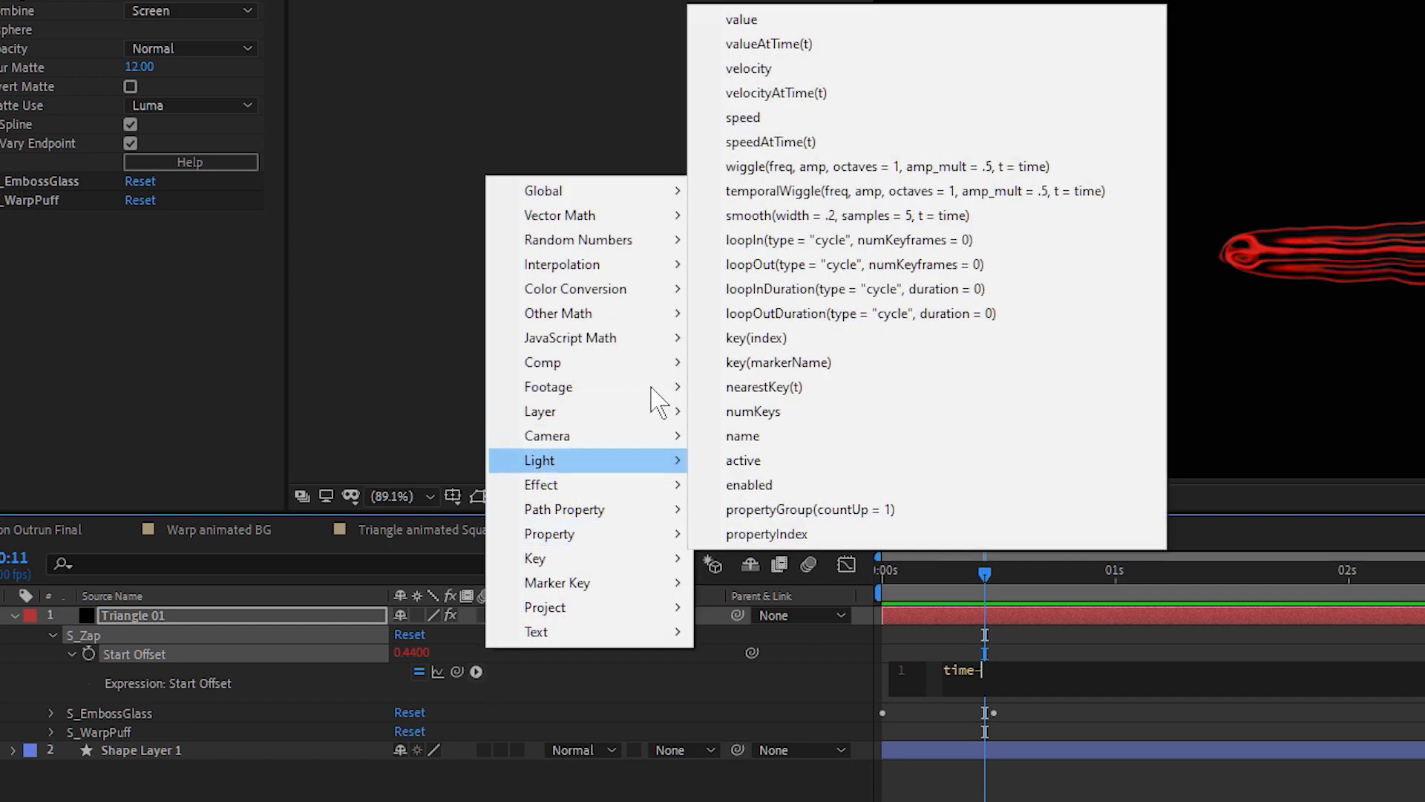
{"action": "mouse_move", "coordinate": [631, 345]}
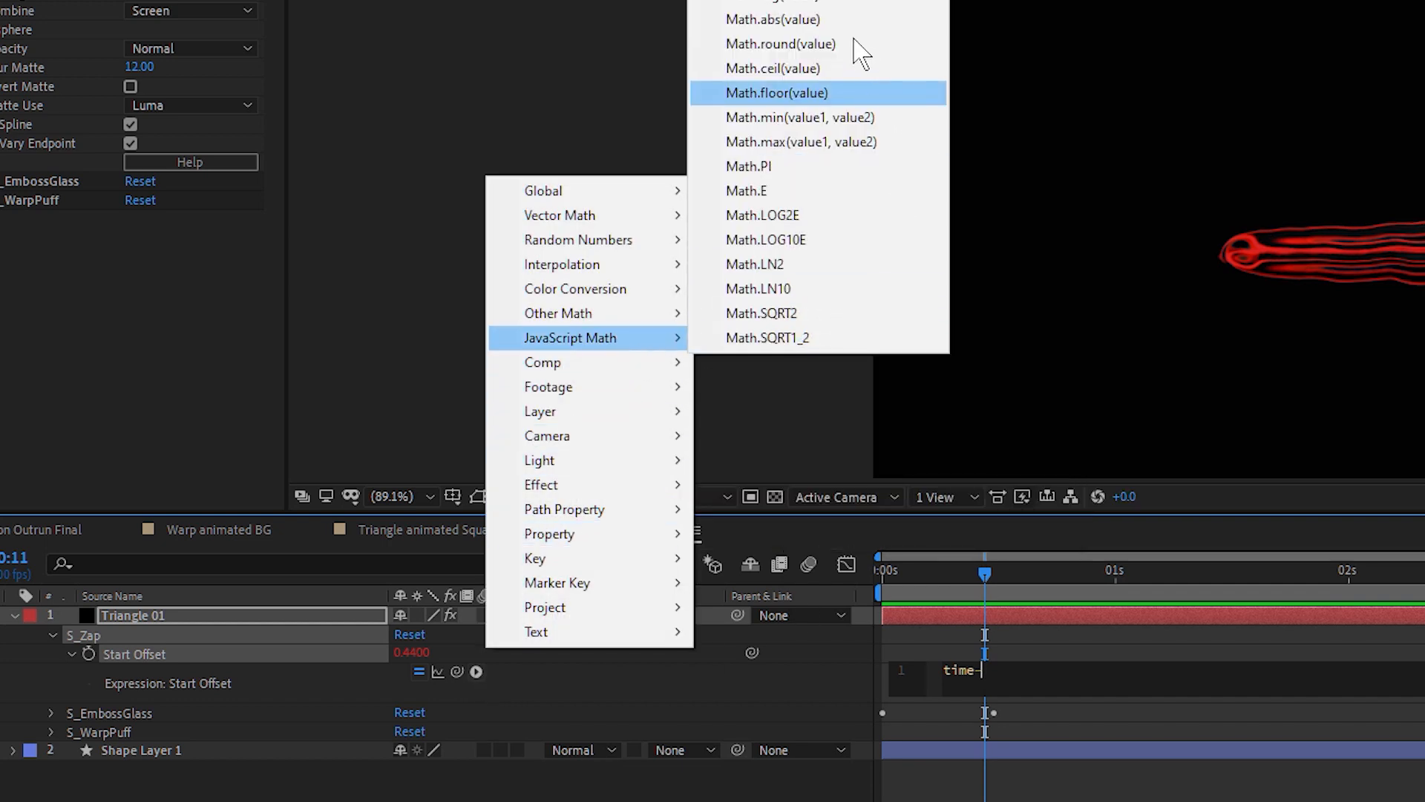
{"action": "left_click", "coordinate": [817, 93]}
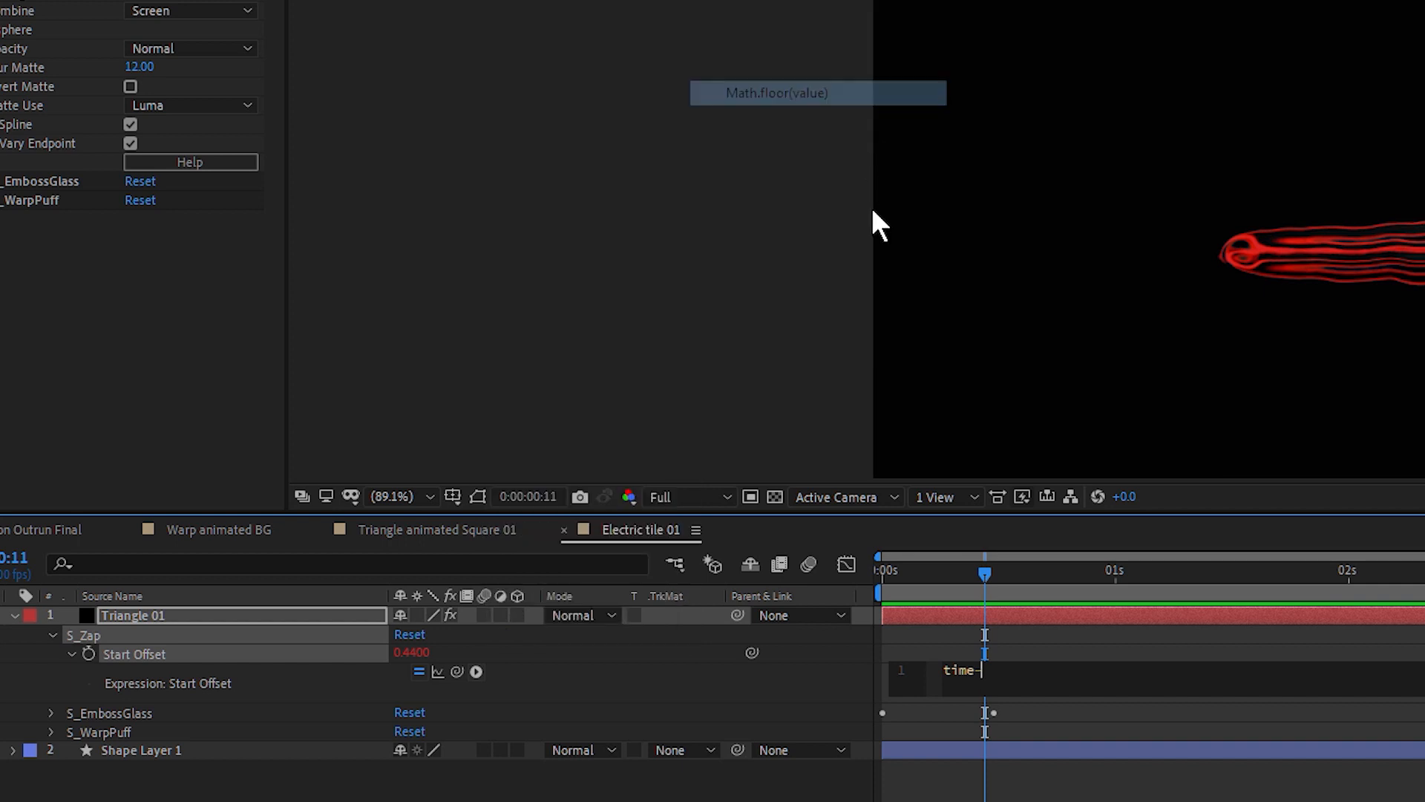
{"action": "double_click", "coordinate": [1070, 669]}
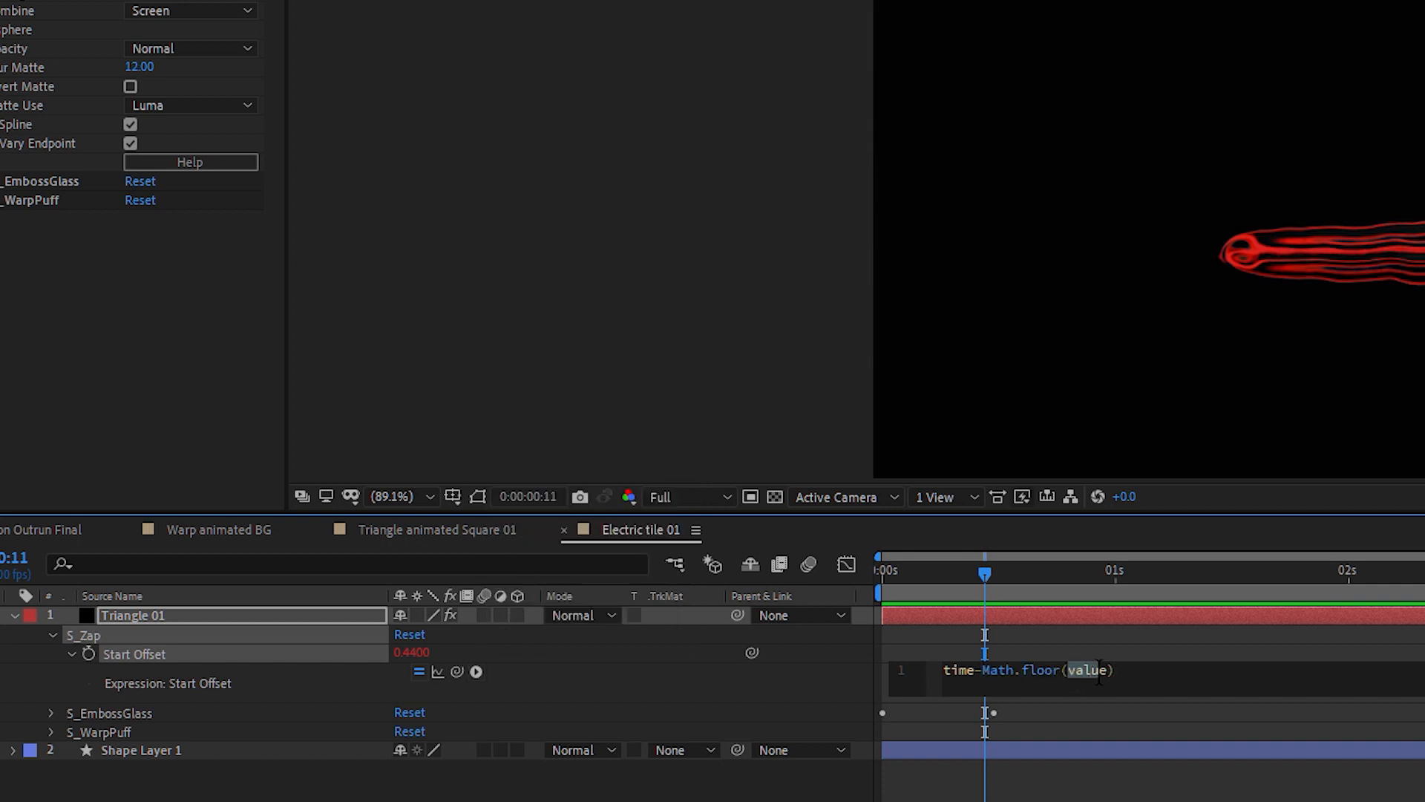
{"action": "type", "text": "time"}
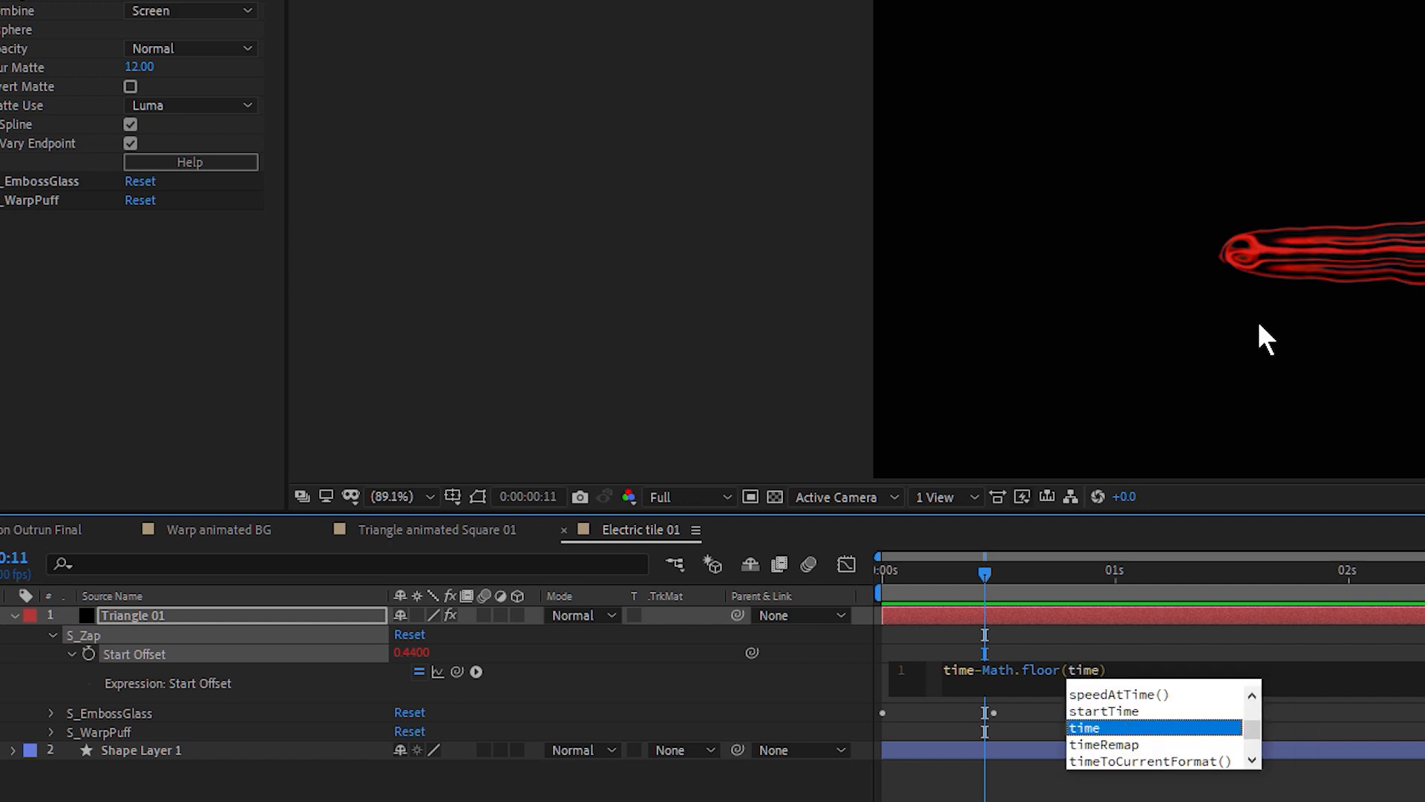
{"action": "left_click", "coordinate": [1331, 716]}
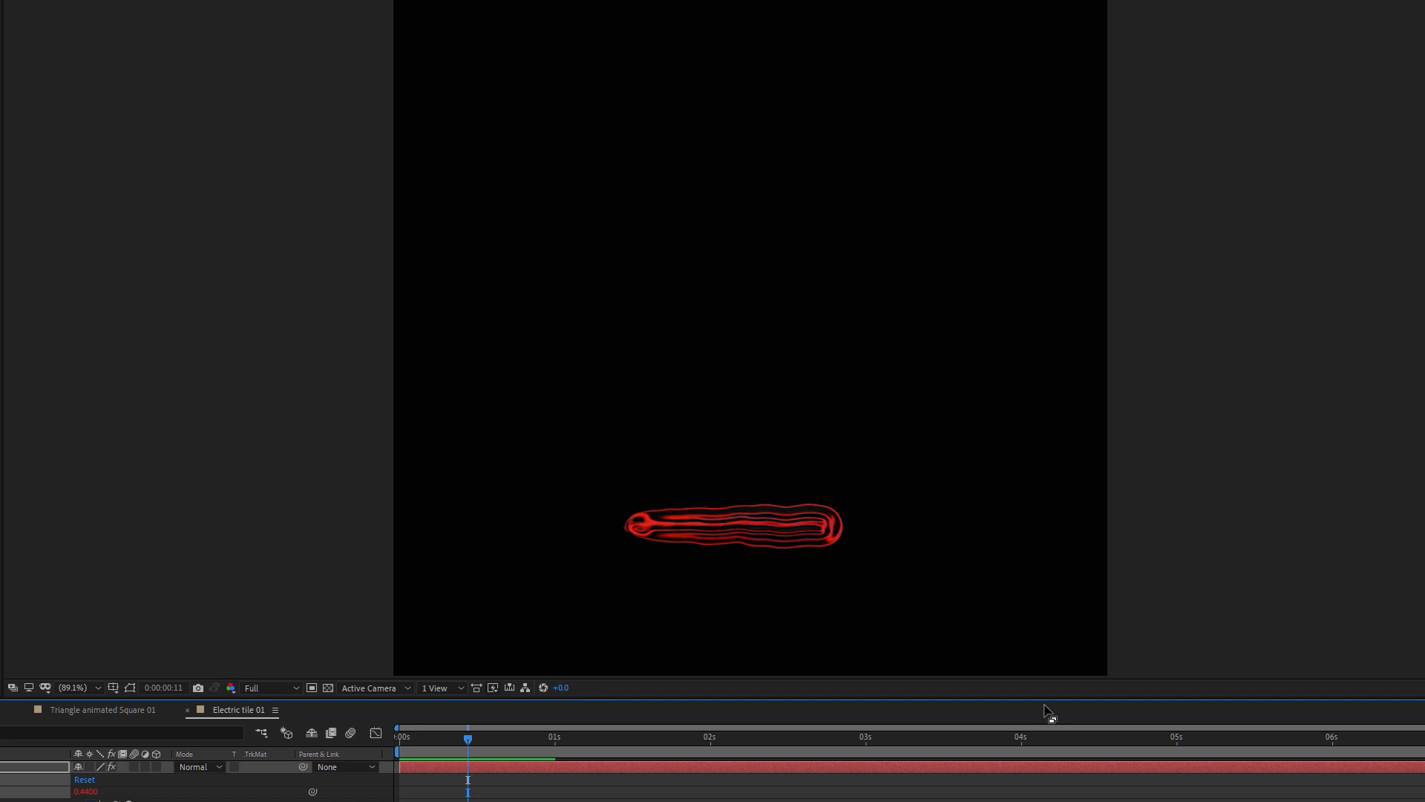
{"action": "key", "text": "space"}
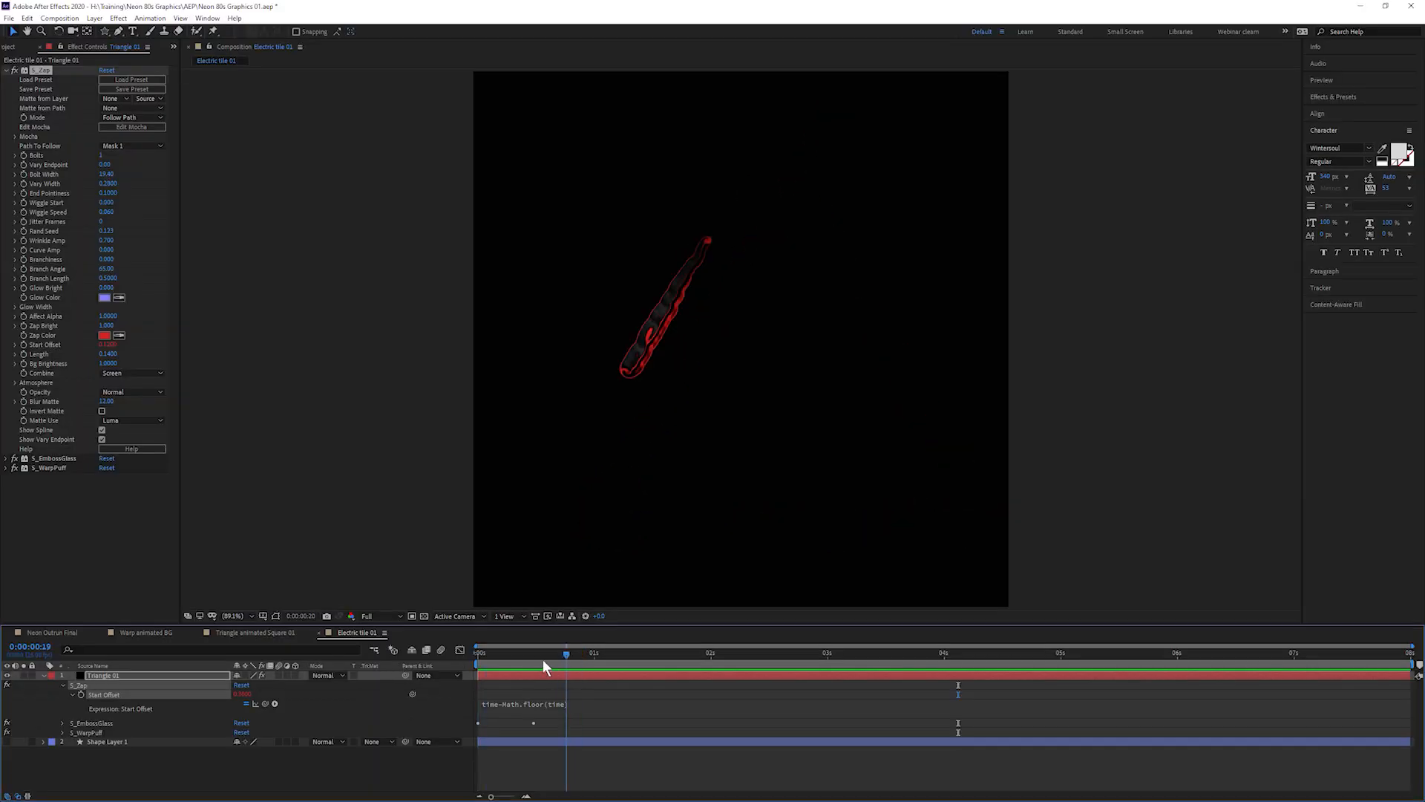
- Scrub the bolt's travel through the first second and set the S_Zap Length to 0.25
{"action": "left_click_drag", "start_coordinate": [543, 660], "coordinate": [562, 662]}
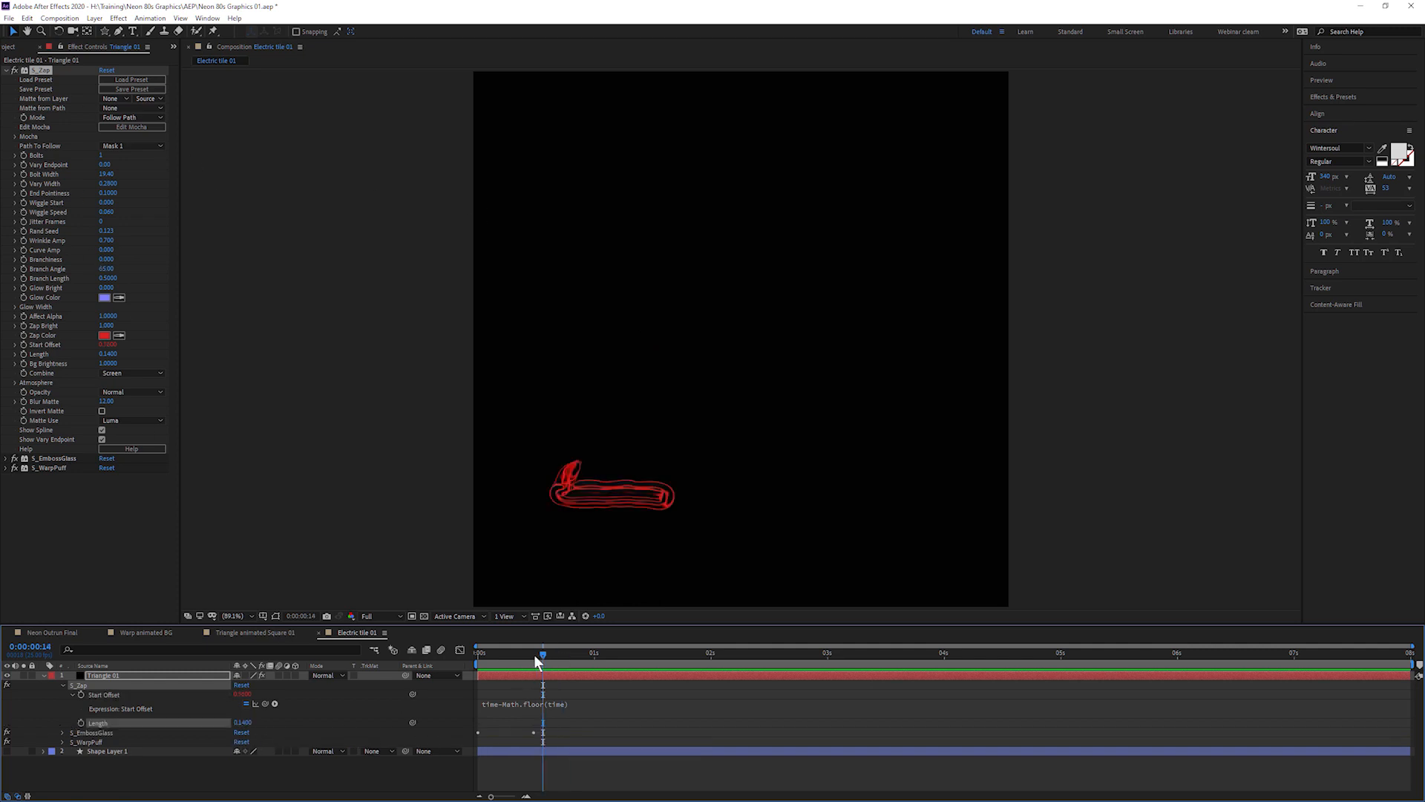
{"action": "left_click_drag", "start_coordinate": [536, 656], "coordinate": [580, 657]}
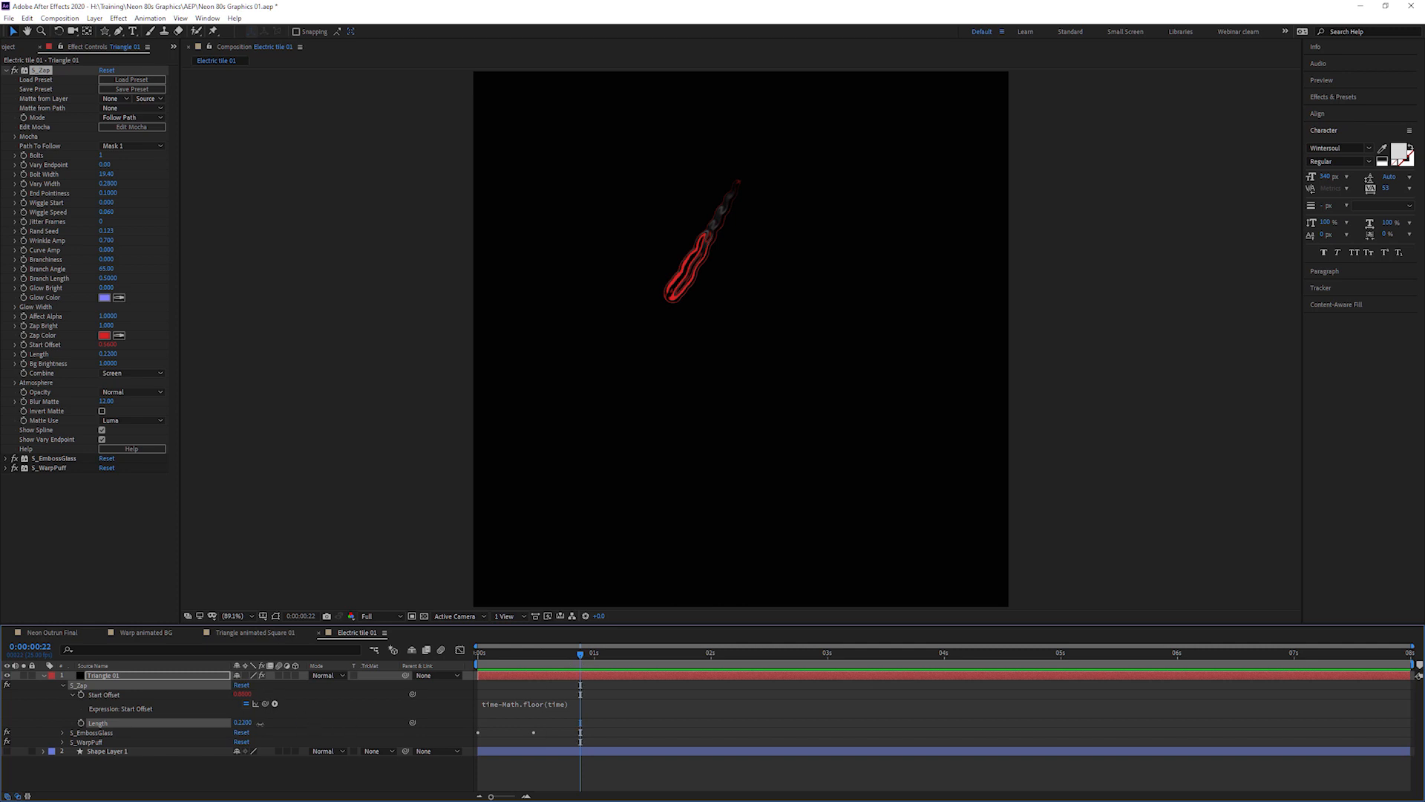
{"action": "left_click_drag", "start_coordinate": [261, 724], "coordinate": [250, 723]}
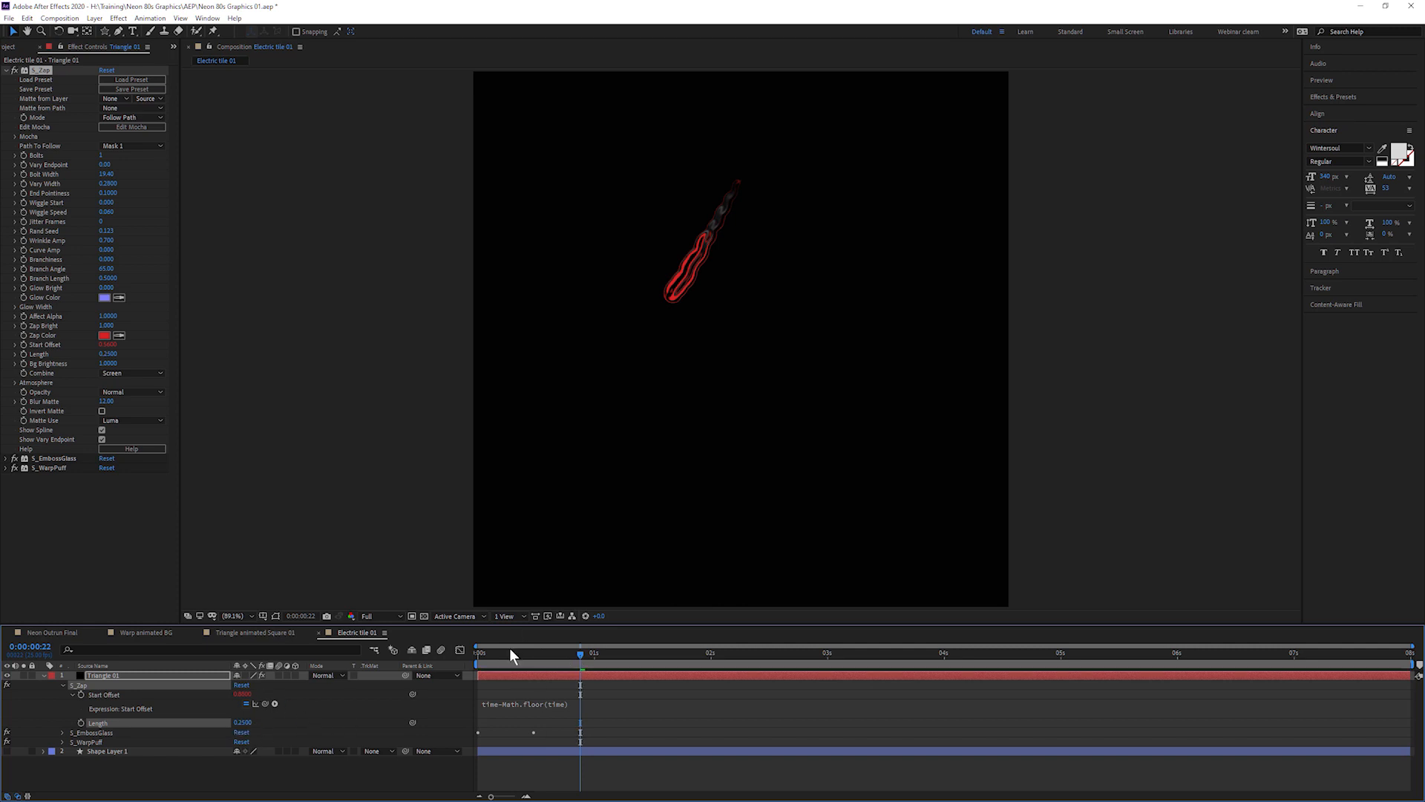
- Keyframe the S_Zap Length from 0 at the first frame to 0.25 at frame 19 and scrub through the bolt's growth
{"action": "left_click_drag", "start_coordinate": [573, 654], "coordinate": [385, 672]}
{"action": "left_click", "coordinate": [80, 723]}
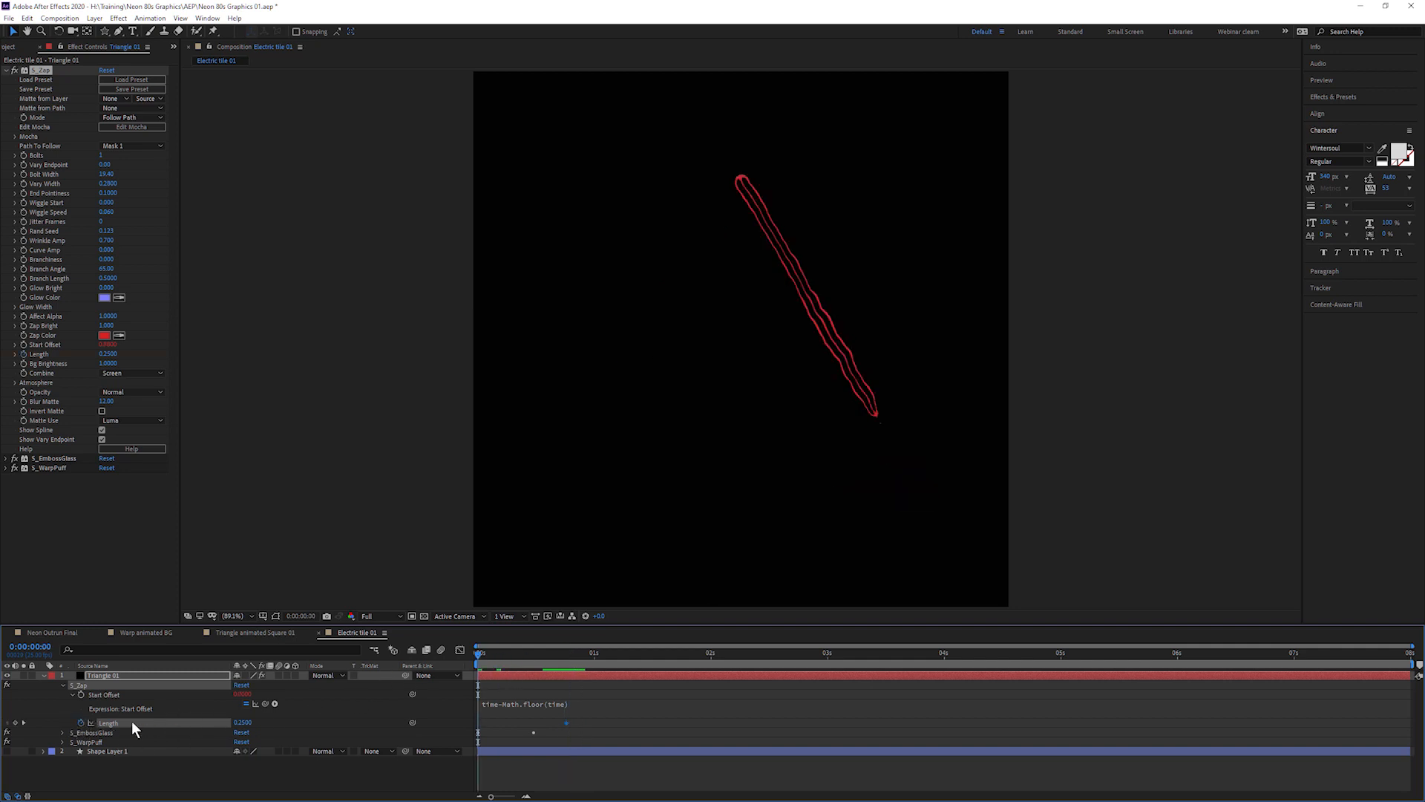
{"action": "left_click_drag", "start_coordinate": [242, 726], "coordinate": [215, 723]}
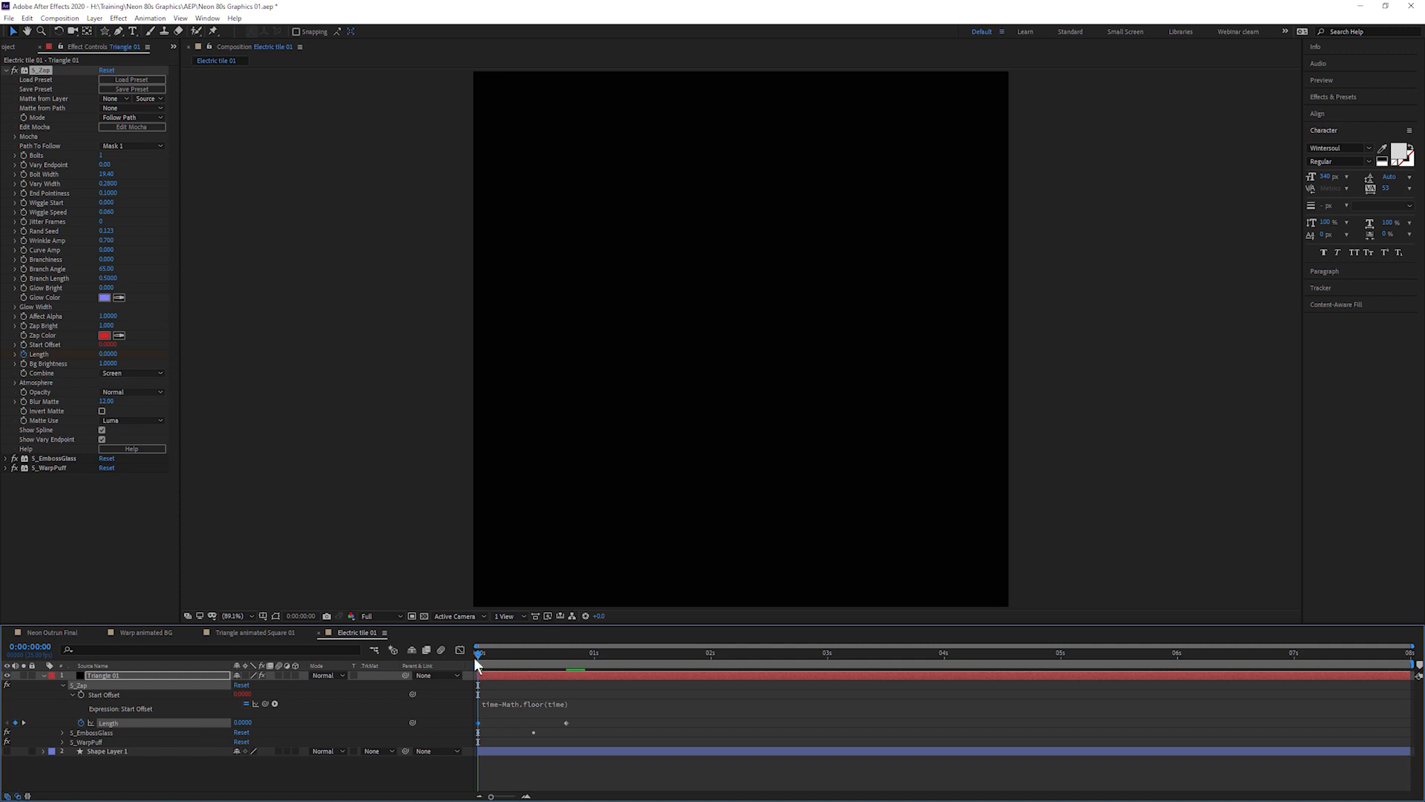
{"action": "left_click_drag", "start_coordinate": [477, 660], "coordinate": [506, 658]}
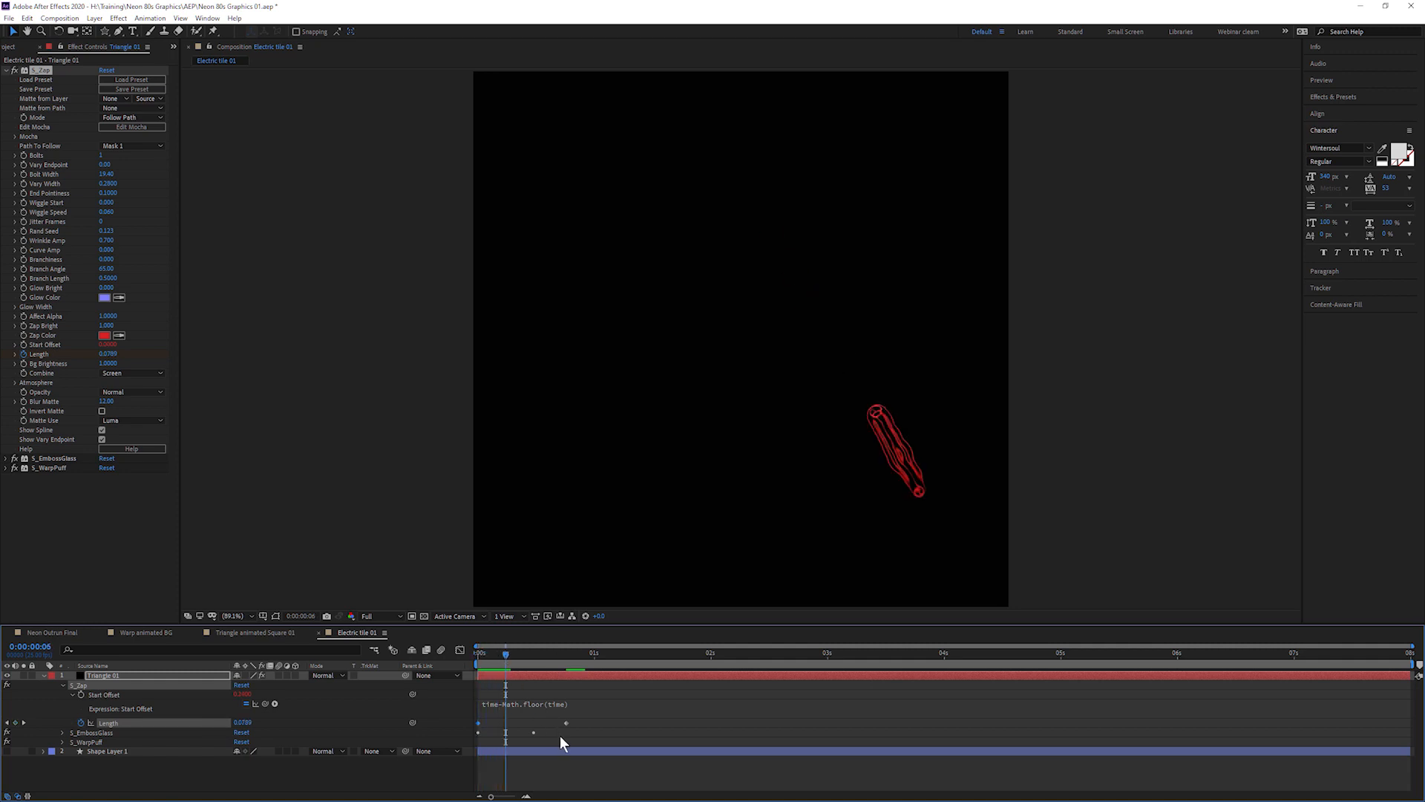
- Move the second Length keyframe to frame 6, set the starting Length to 0.03 and preview the bolt
{"action": "left_click_drag", "start_coordinate": [567, 723], "coordinate": [505, 723]}
{"action": "mouse_move", "coordinate": [496, 656]}
{"action": "left_mouse_down"}
{"action": "mouse_move", "coordinate": [465, 656]}
{"action": "mouse_move", "coordinate": [560, 662]}
{"action": "mouse_move", "coordinate": [480, 662]}
{"action": "left_mouse_up"}
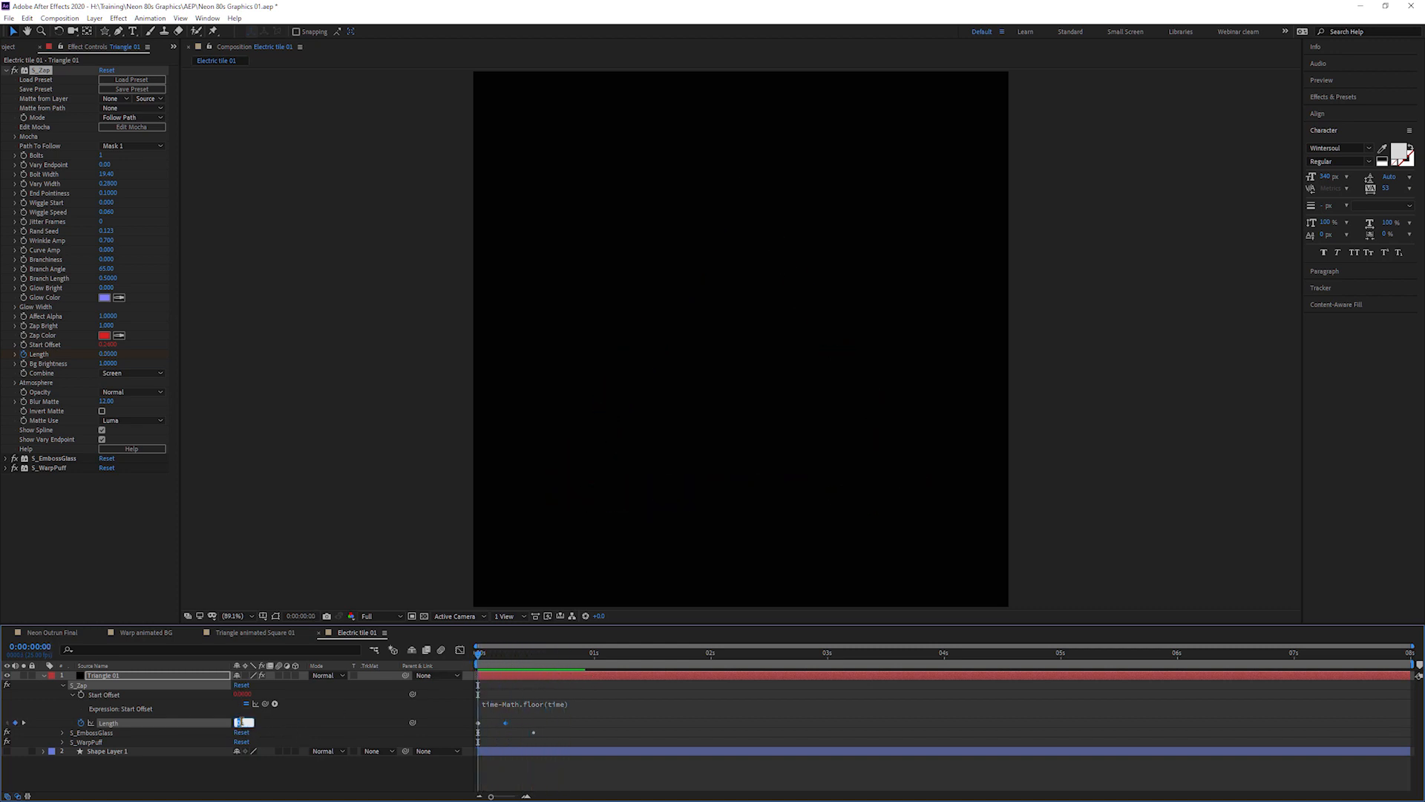
{"action": "type", "text": "0.01"}
{"action": "key", "text": "Return"}
{"action": "key", "text": "space"}
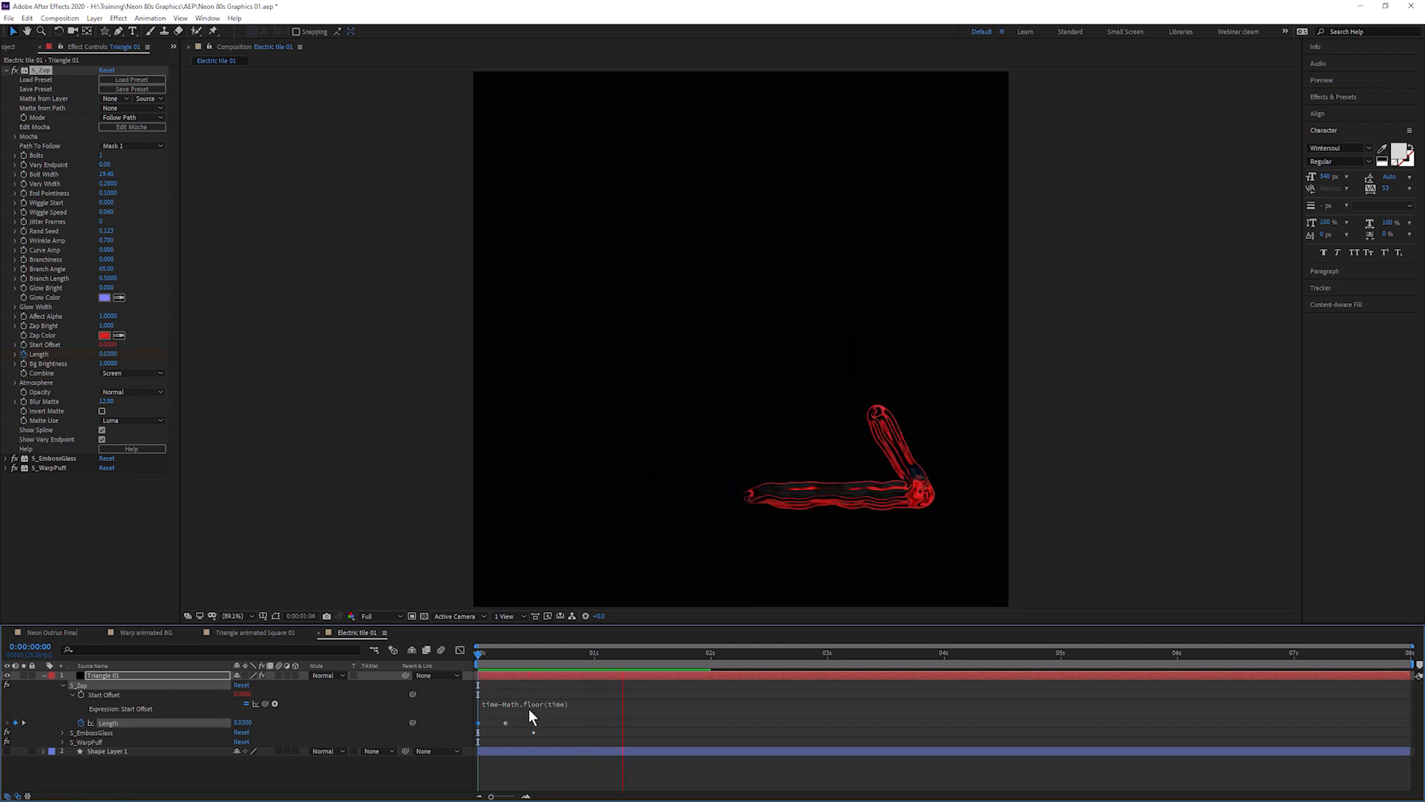
- Shift the second Length keyframe out to the one-second mark and preview the slower growth
{"action": "left_click_drag", "start_coordinate": [504, 722], "coordinate": [533, 725]}
{"action": "key", "text": "space"}
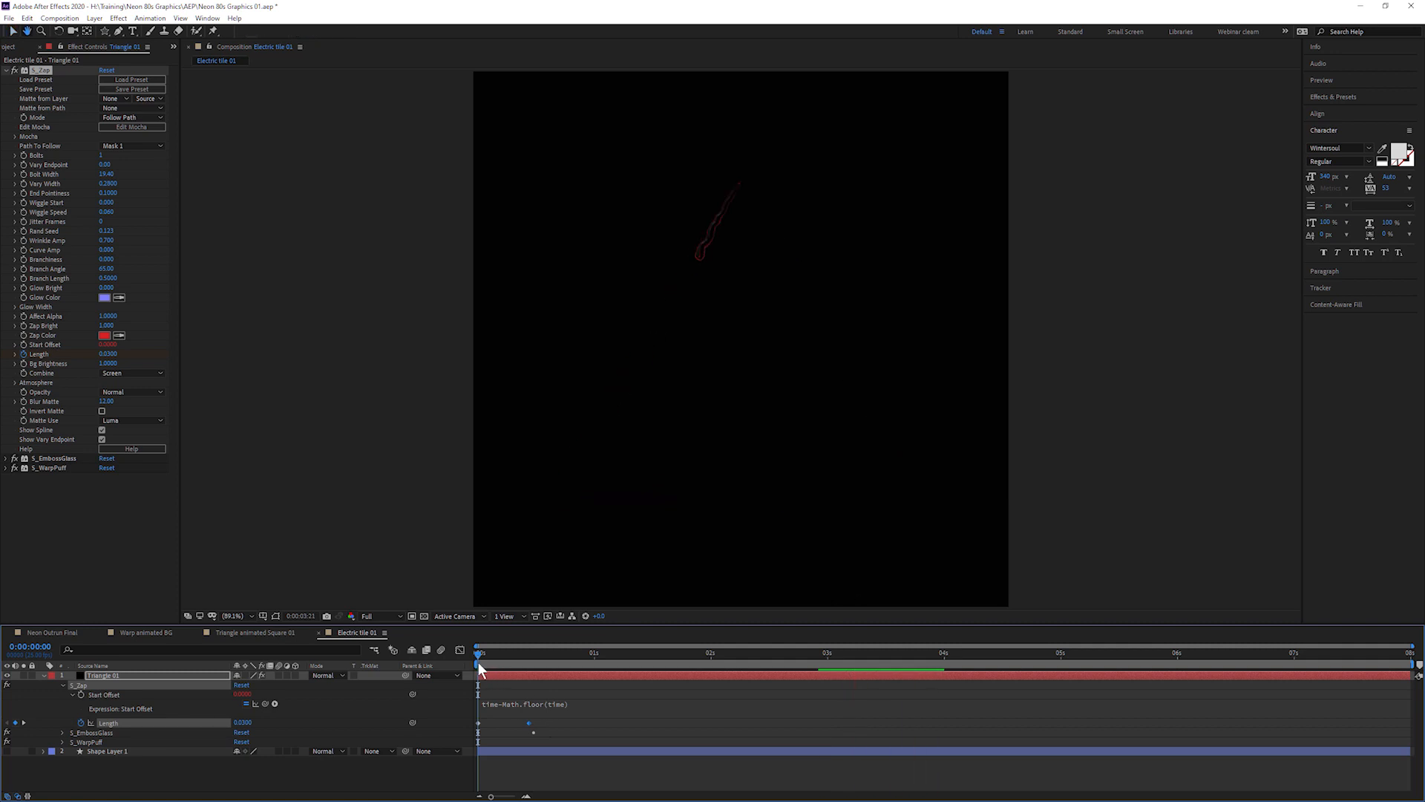
{"action": "key", "text": "space"}
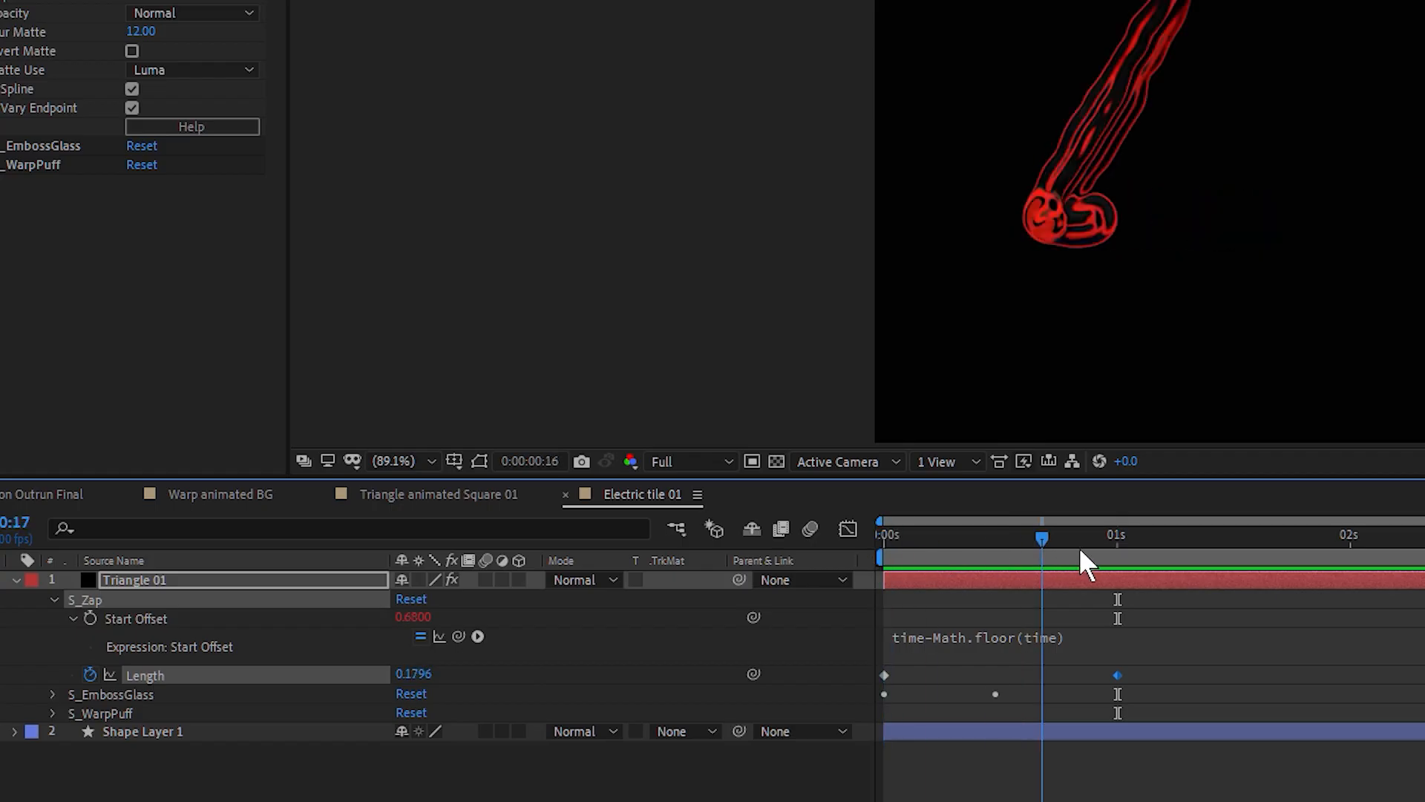
- Go to frame 24 and add the expression loopOut(type = "cycle", numKeyframes = 0) to the S_Zap Length
{"action": "key", "text": "Page_Up"}
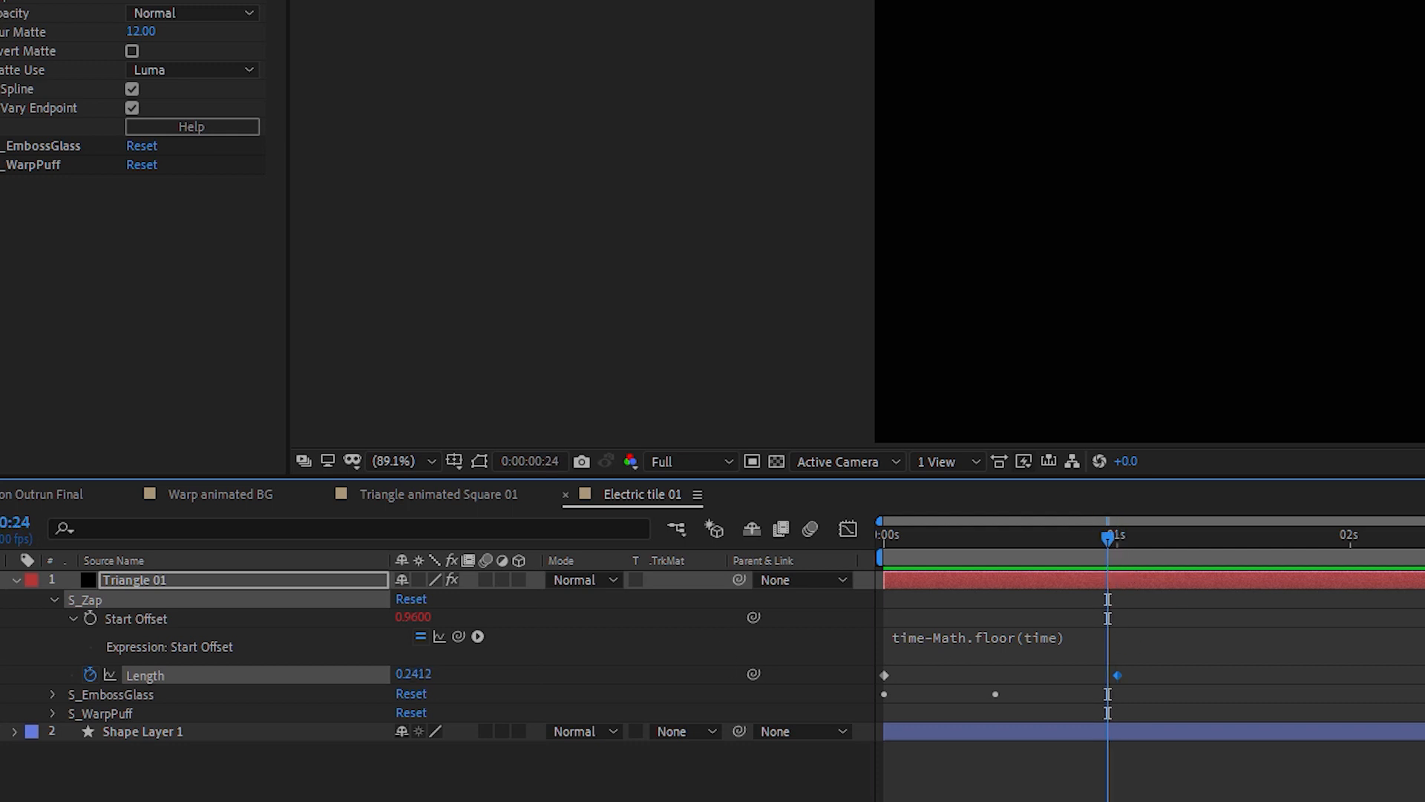
{"action": "left_click", "coordinate": [90, 674], "text": "alt"}
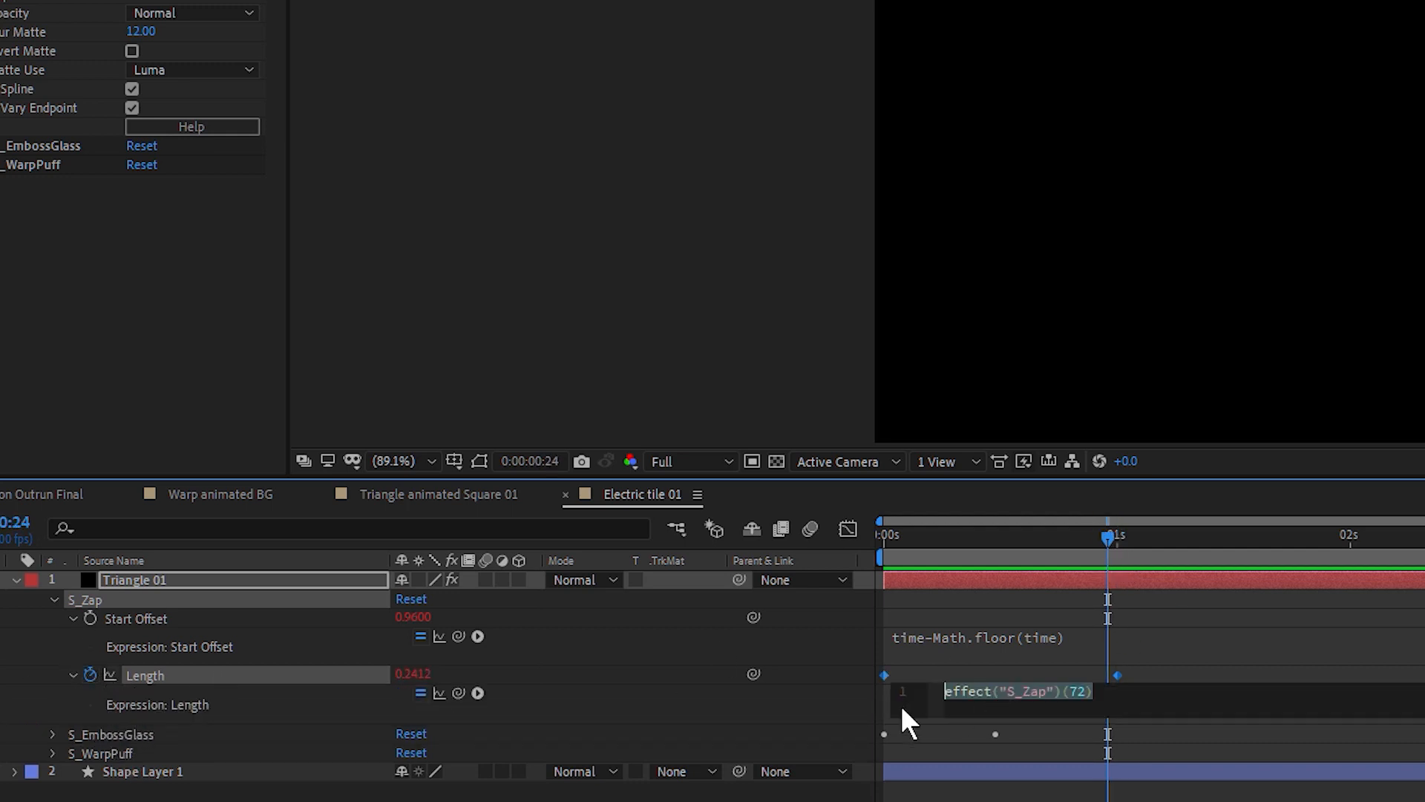
{"action": "left_click", "coordinate": [478, 693]}
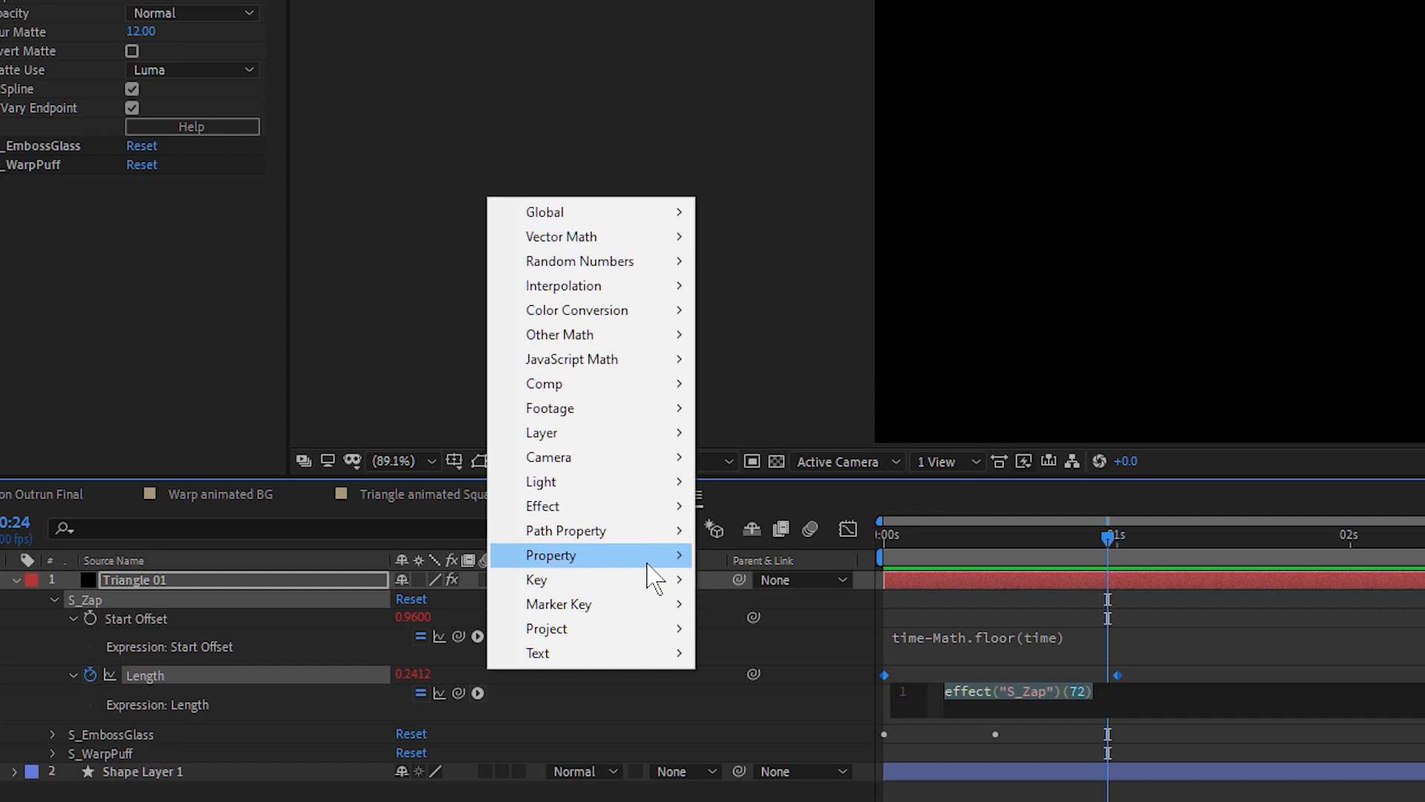
{"action": "mouse_move", "coordinate": [650, 563]}
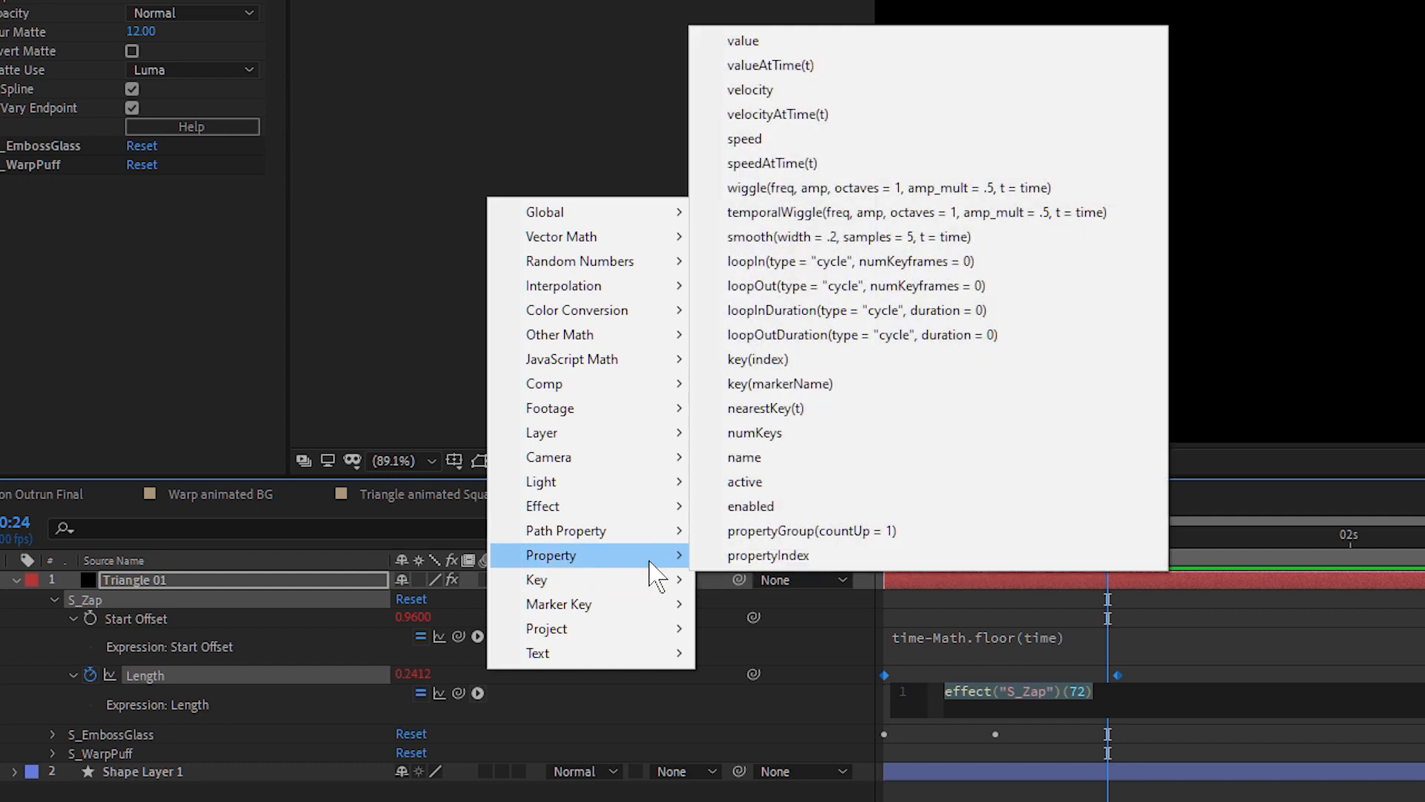
{"action": "left_click", "coordinate": [913, 293]}
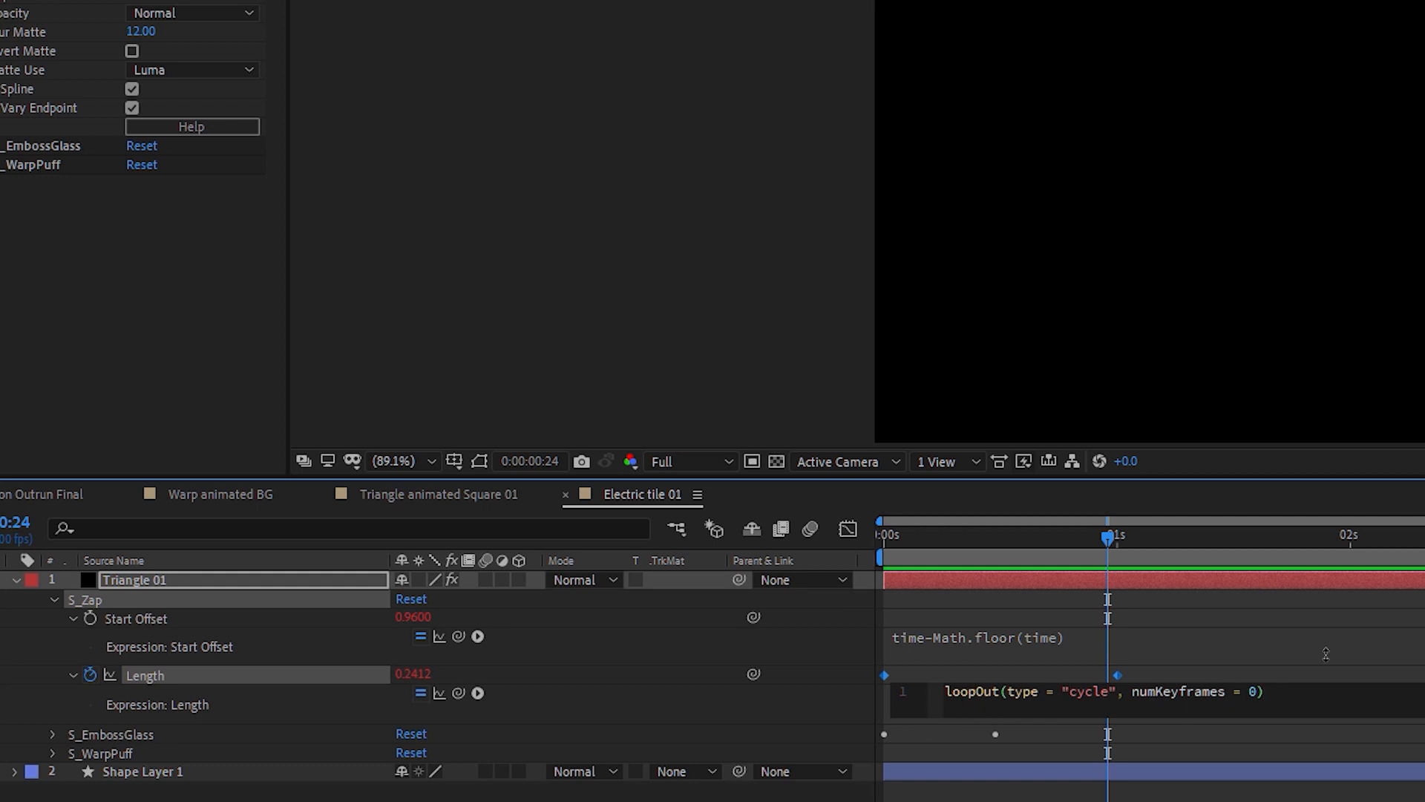
{"action": "left_click", "coordinate": [1127, 538]}
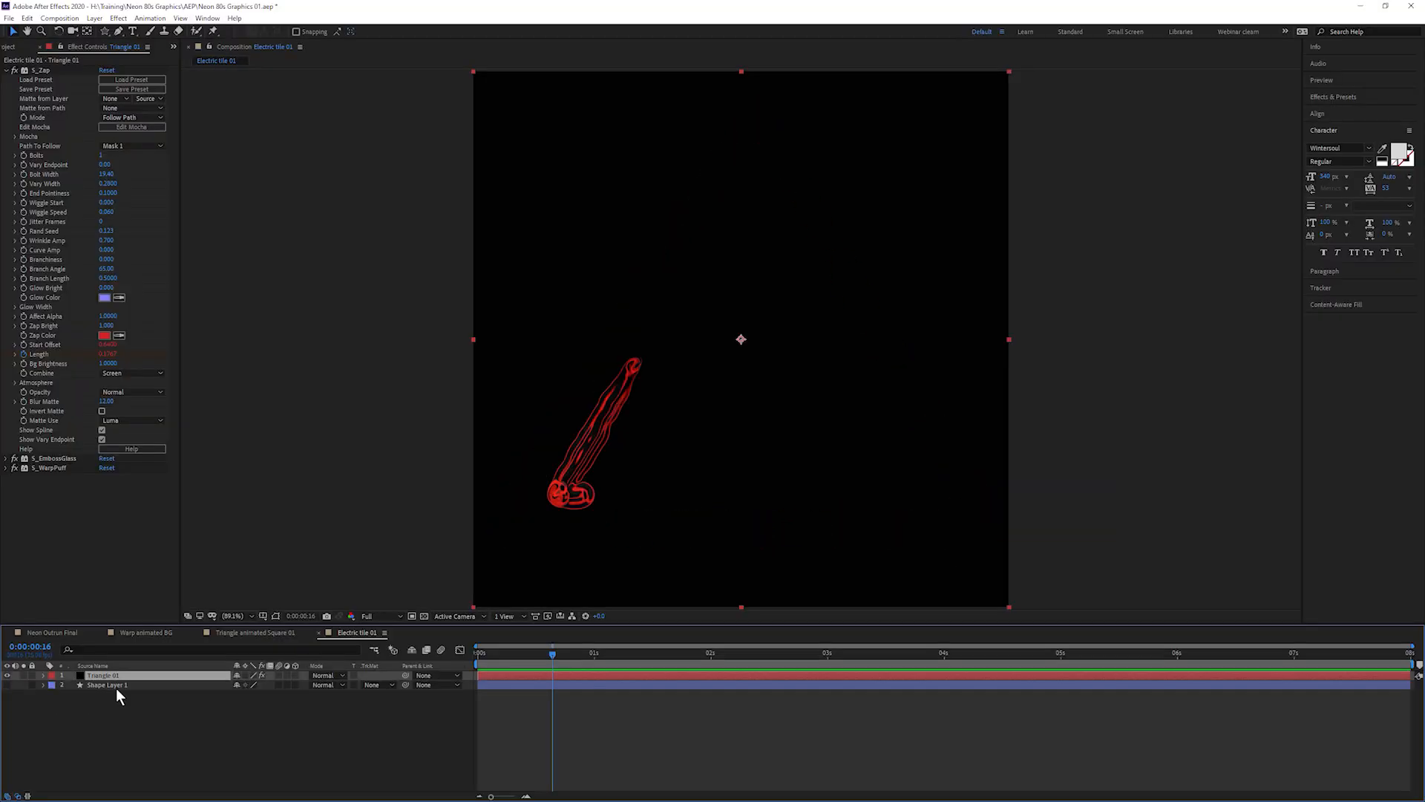
- Duplicate the Triangle 01 layer and change the copy's Zap Color to cyan 21D4D6
{"action": "key", "text": "ctrl+d"}
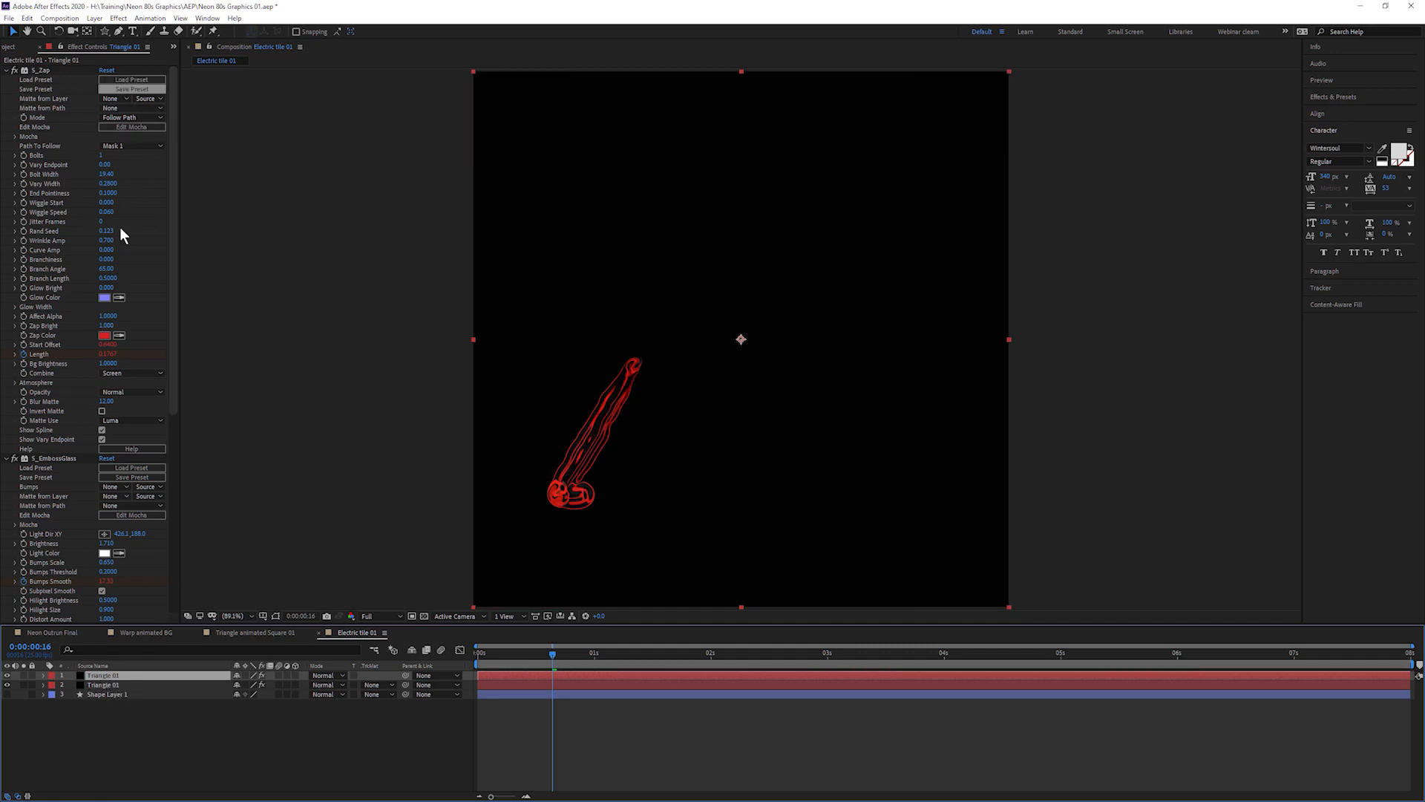
{"action": "left_click", "coordinate": [104, 336]}
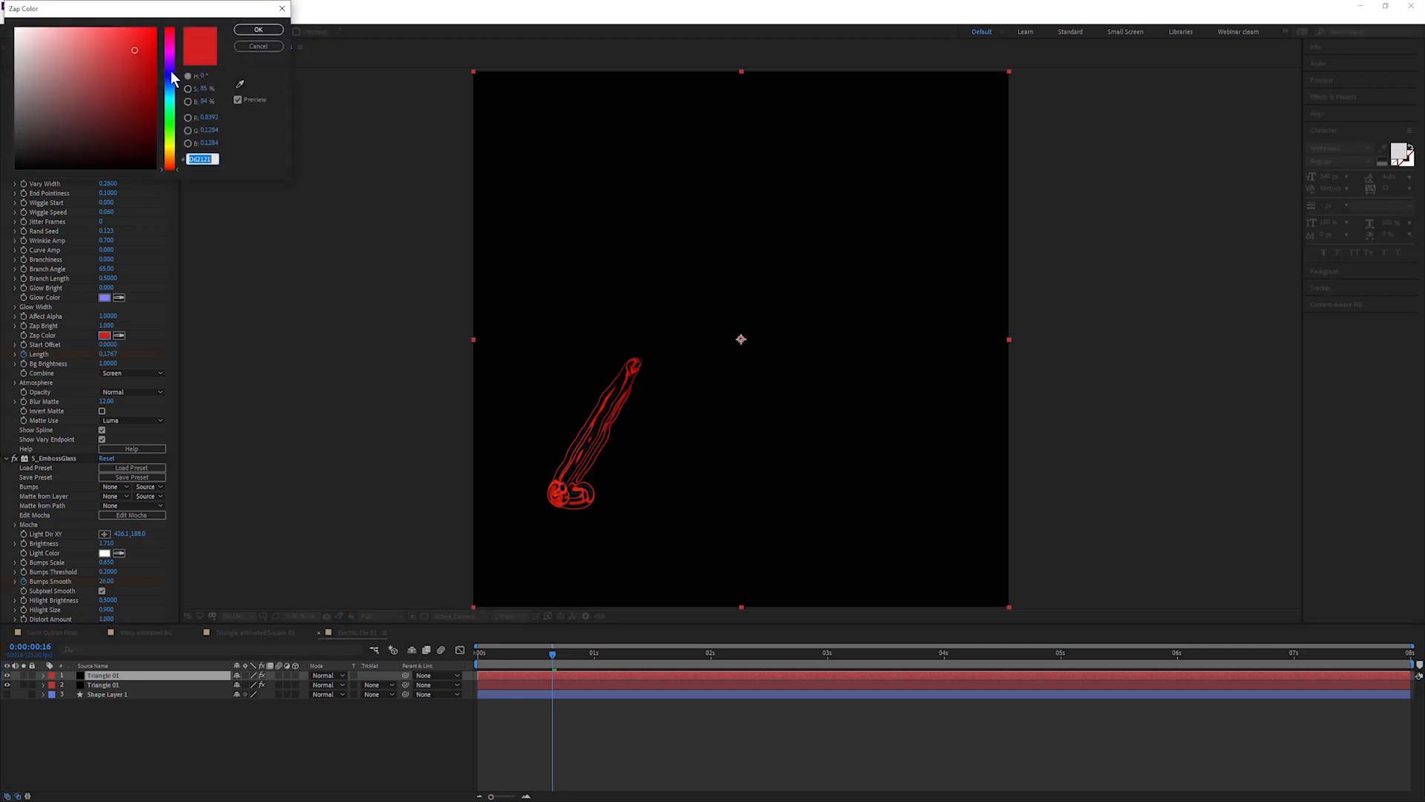
{"action": "left_click", "coordinate": [170, 97]}
{"action": "left_click", "coordinate": [136, 49]}
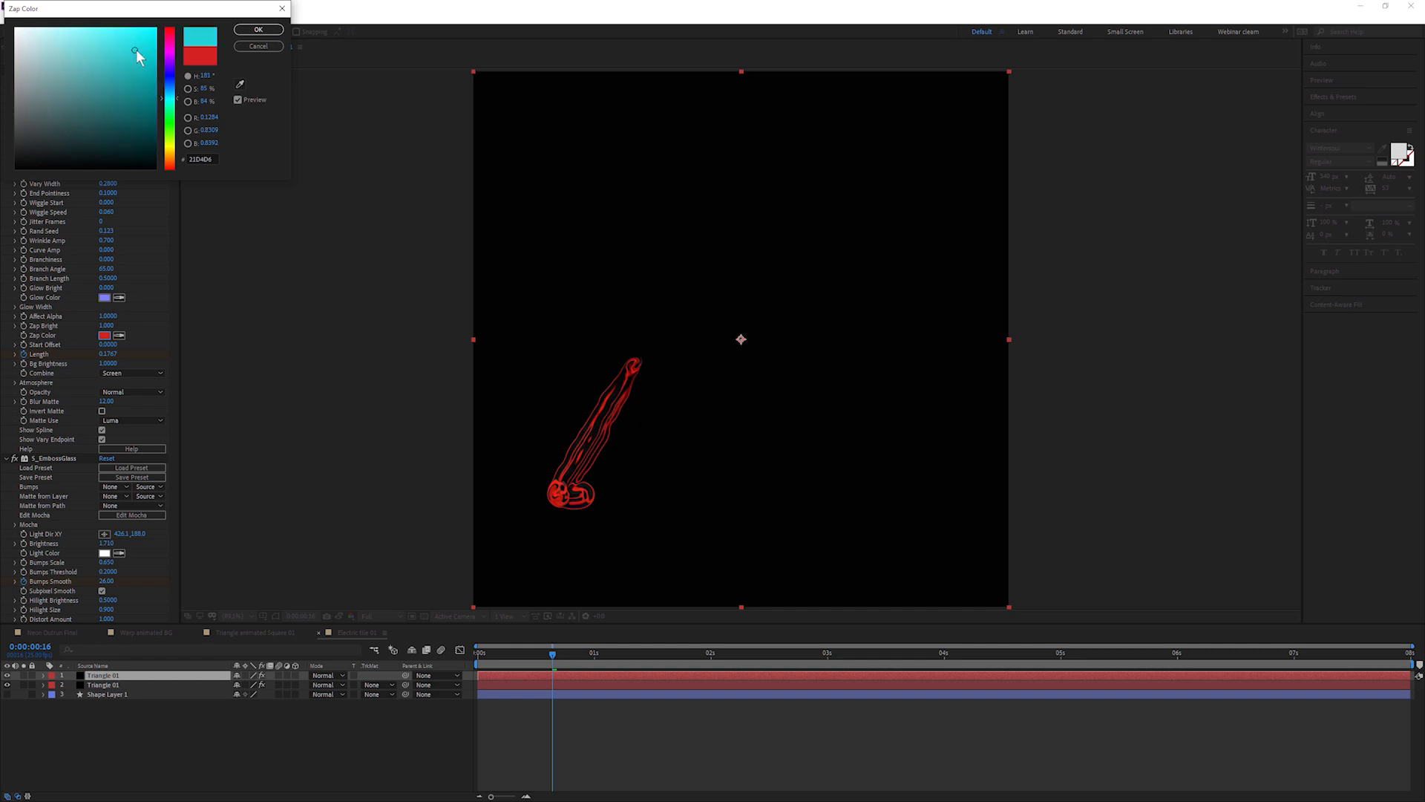
{"action": "left_click", "coordinate": [246, 31]}
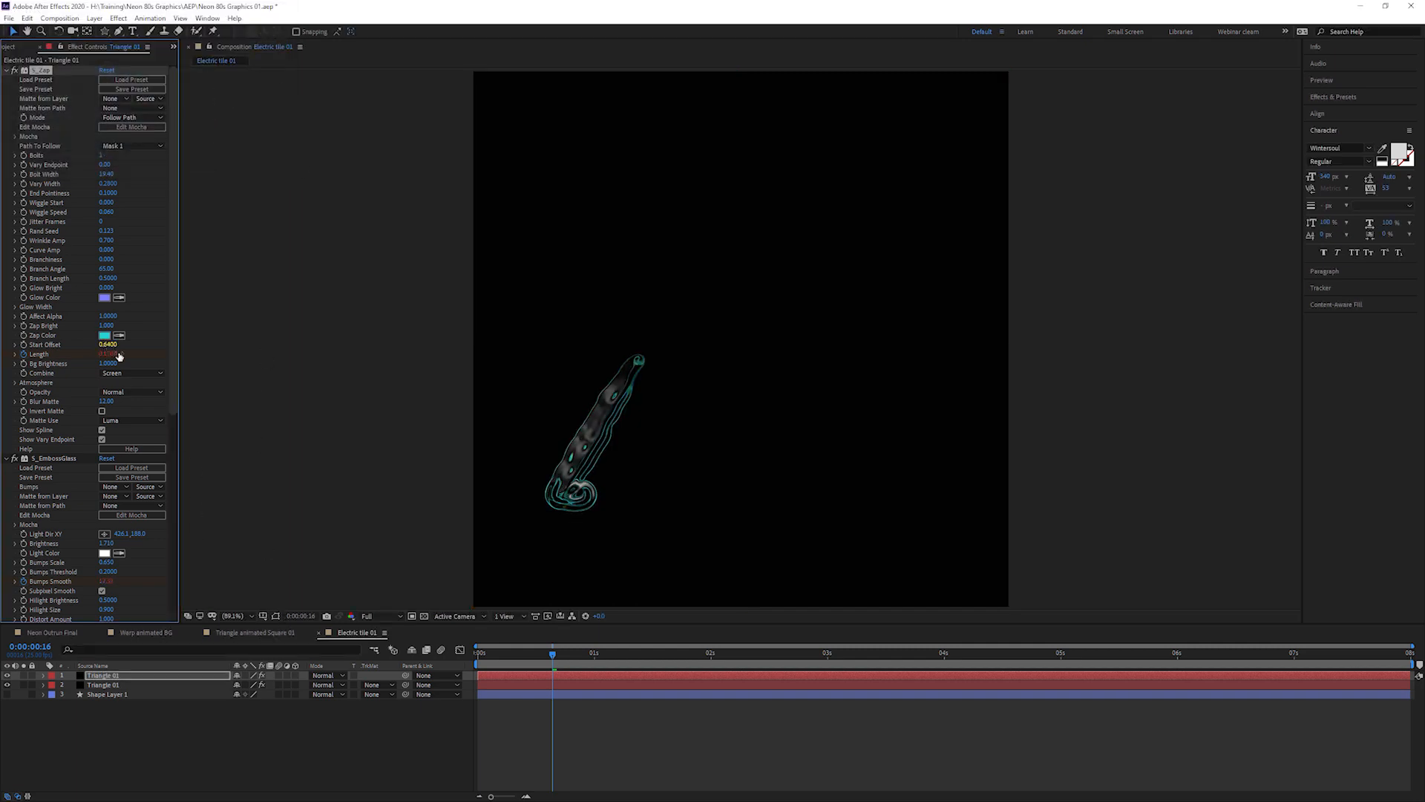
- Set the duplicate's EmbossGlass Bumps Scale to 0.48 and Bumps Threshold to 0.36, and its blending mode to Screen
{"action": "left_click_drag", "start_coordinate": [175, 373], "coordinate": [169, 543]}
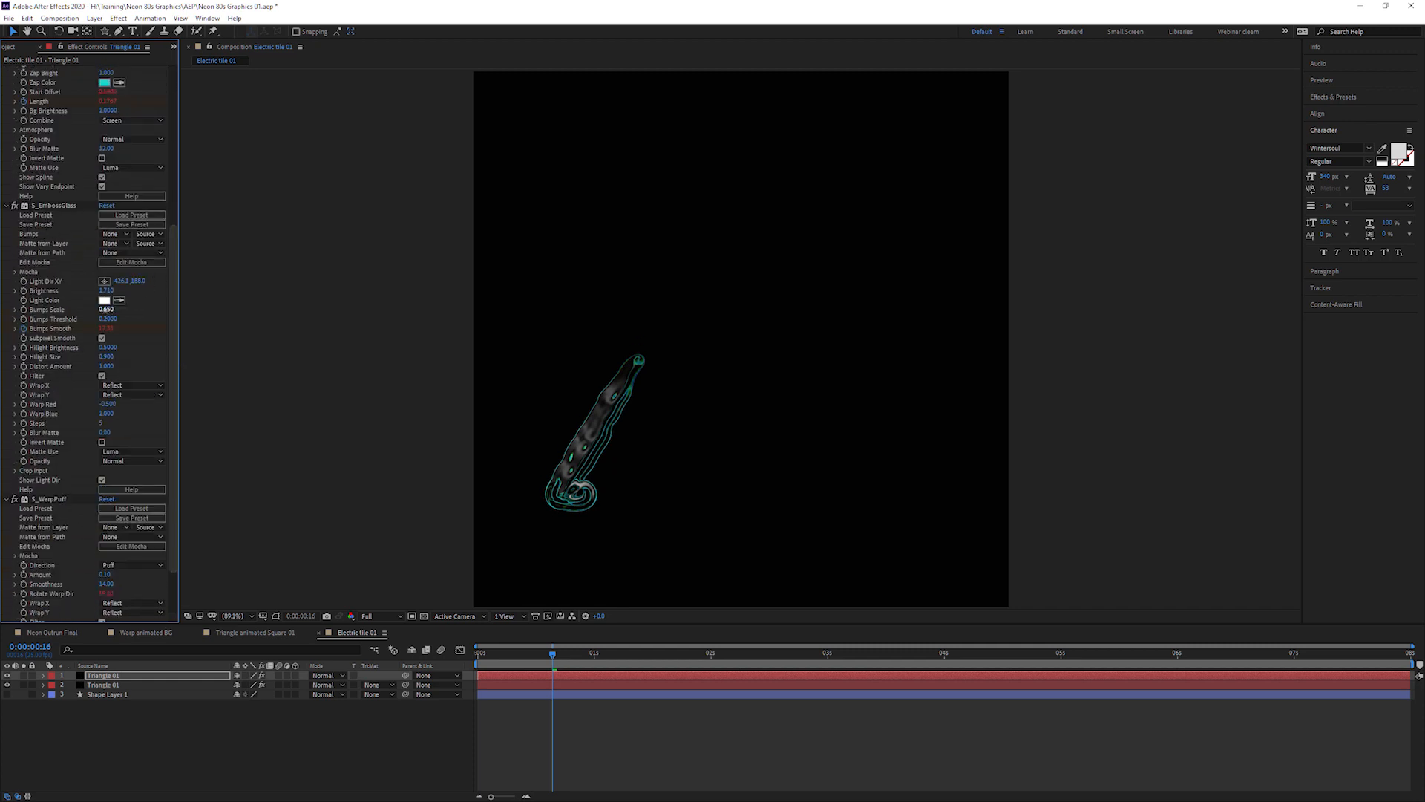
{"action": "mouse_move", "coordinate": [104, 309]}
{"action": "left_mouse_down"}
{"action": "mouse_move", "coordinate": [69, 312]}
{"action": "mouse_move", "coordinate": [114, 319]}
{"action": "left_mouse_up"}
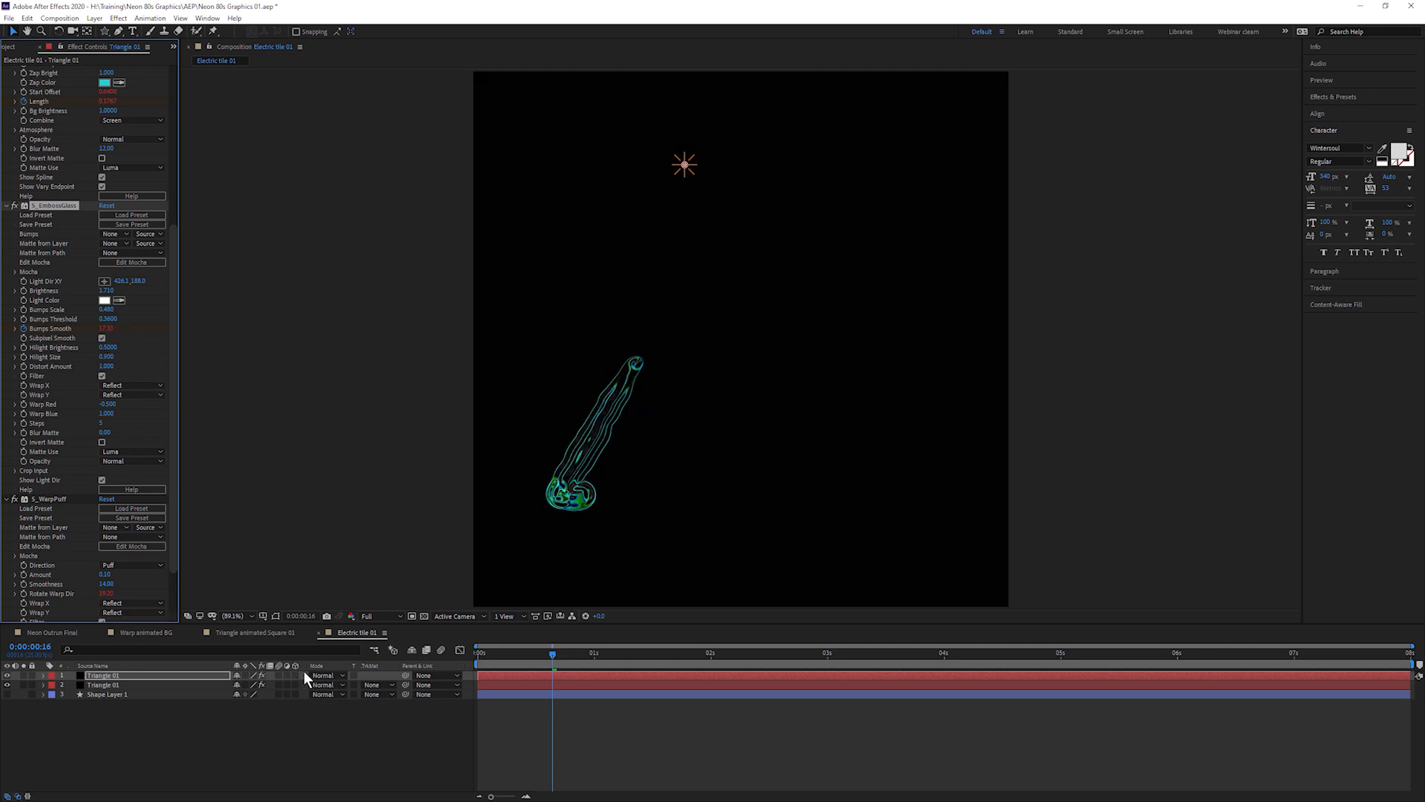
{"action": "left_click", "coordinate": [325, 683]}
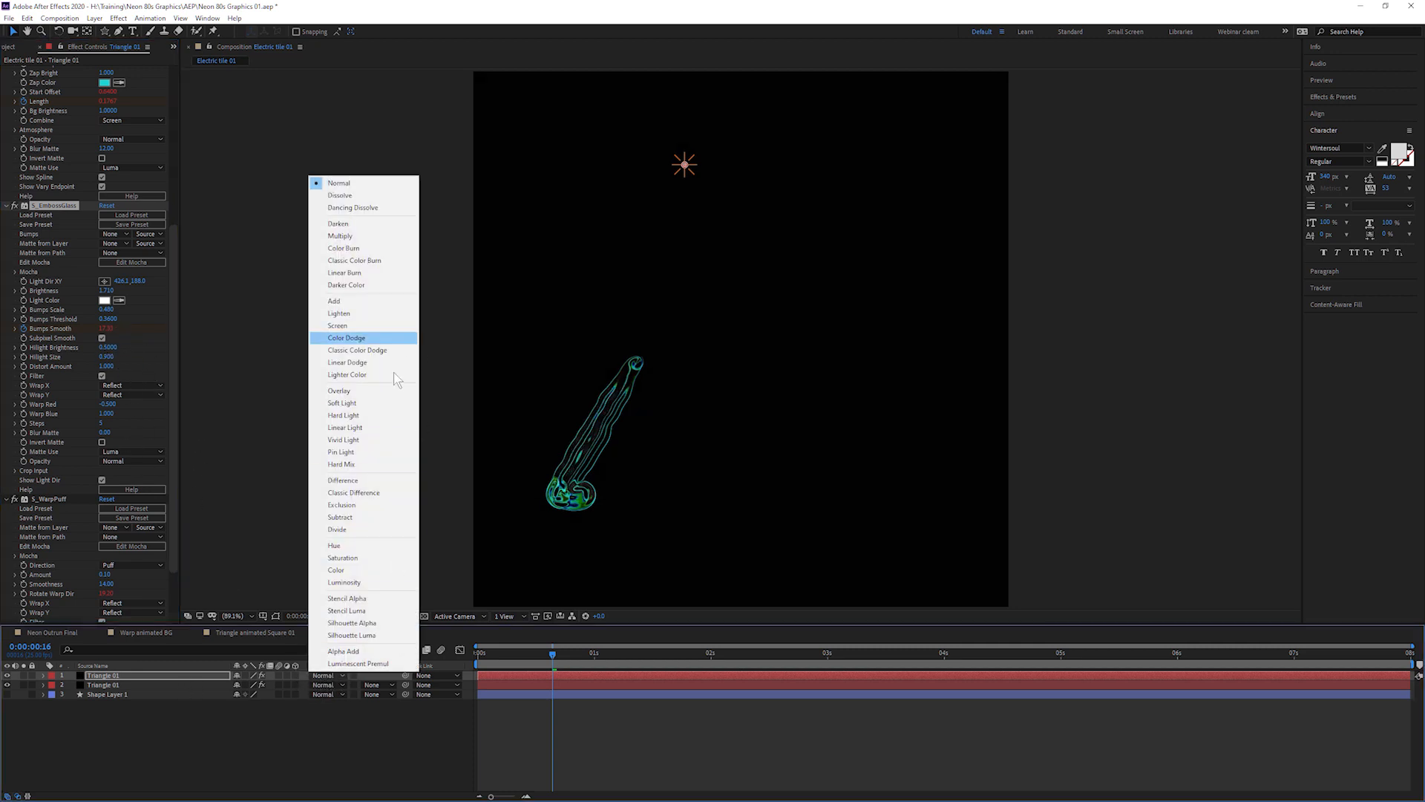
{"action": "left_click", "coordinate": [373, 327]}
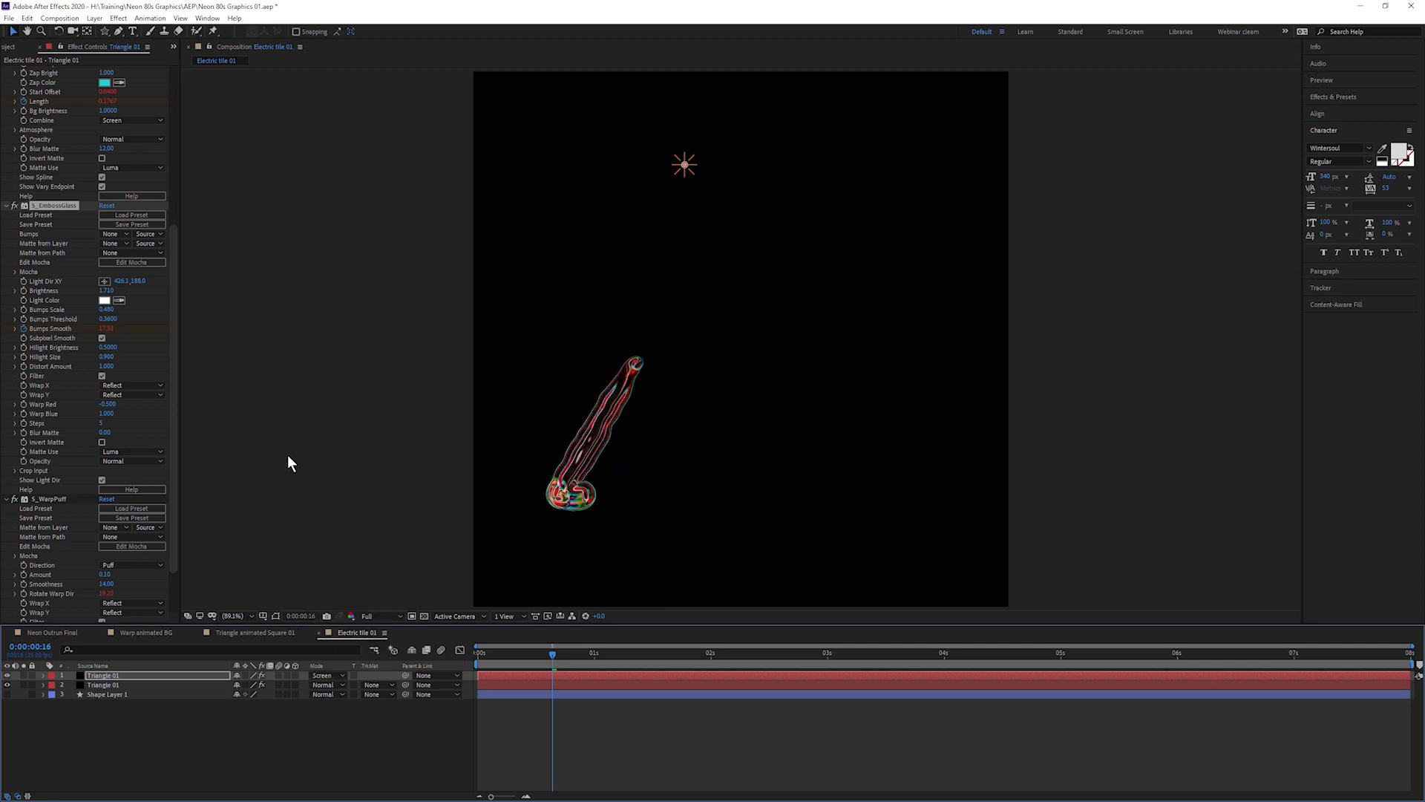
- Set the duplicate's WarpPuff Amount to 0.70 and raise its Smoothness
{"action": "mouse_move", "coordinate": [552, 654]}
{"action": "left_mouse_down"}
{"action": "mouse_move", "coordinate": [580, 654]}
{"action": "mouse_move", "coordinate": [552, 655]}
{"action": "left_mouse_up"}
{"action": "scroll", "coordinate": [171, 560], "scroll_direction": "down", "scroll_amount": 1}
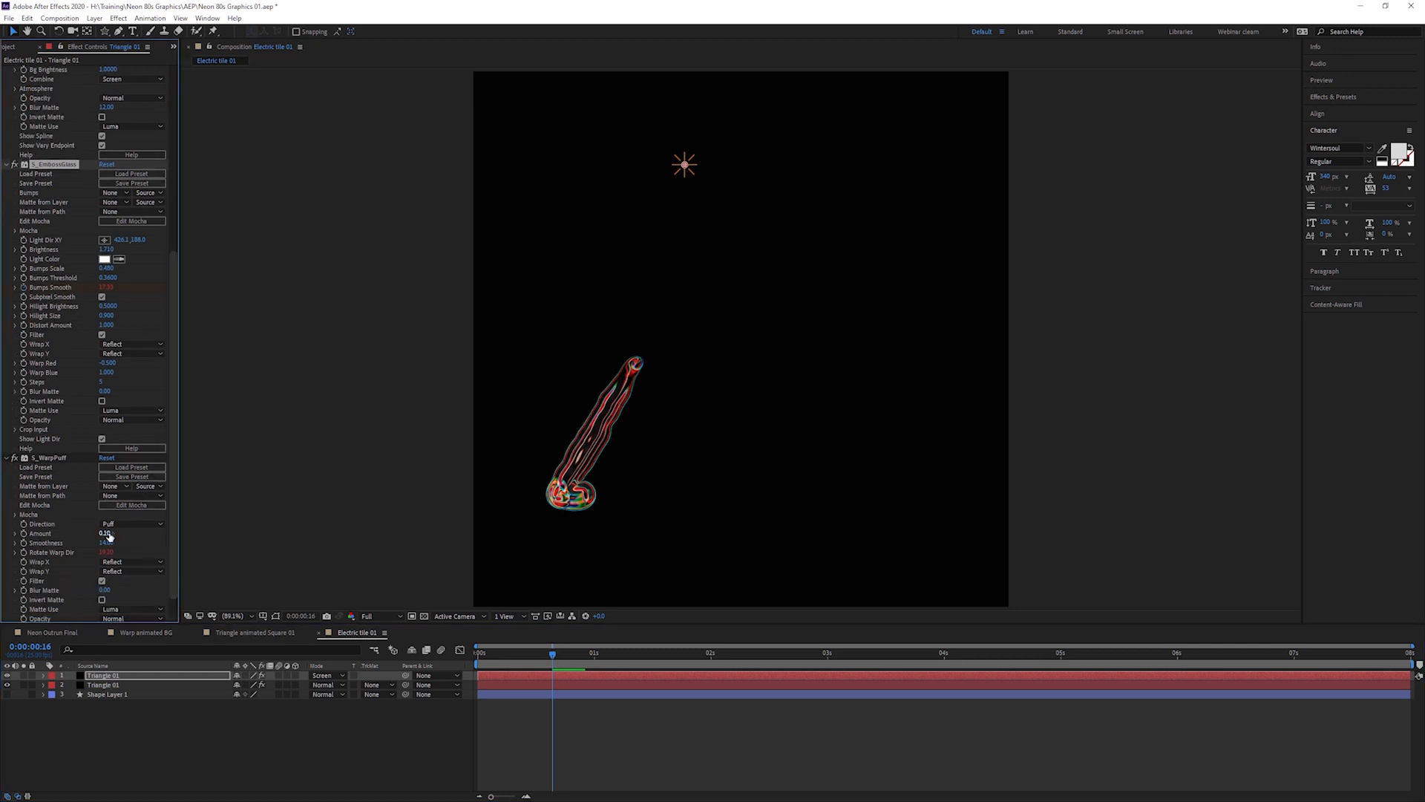
{"action": "mouse_move", "coordinate": [109, 533]}
{"action": "left_mouse_down"}
{"action": "mouse_move", "coordinate": [95, 533]}
{"action": "mouse_move", "coordinate": [118, 541]}
{"action": "left_mouse_up"}
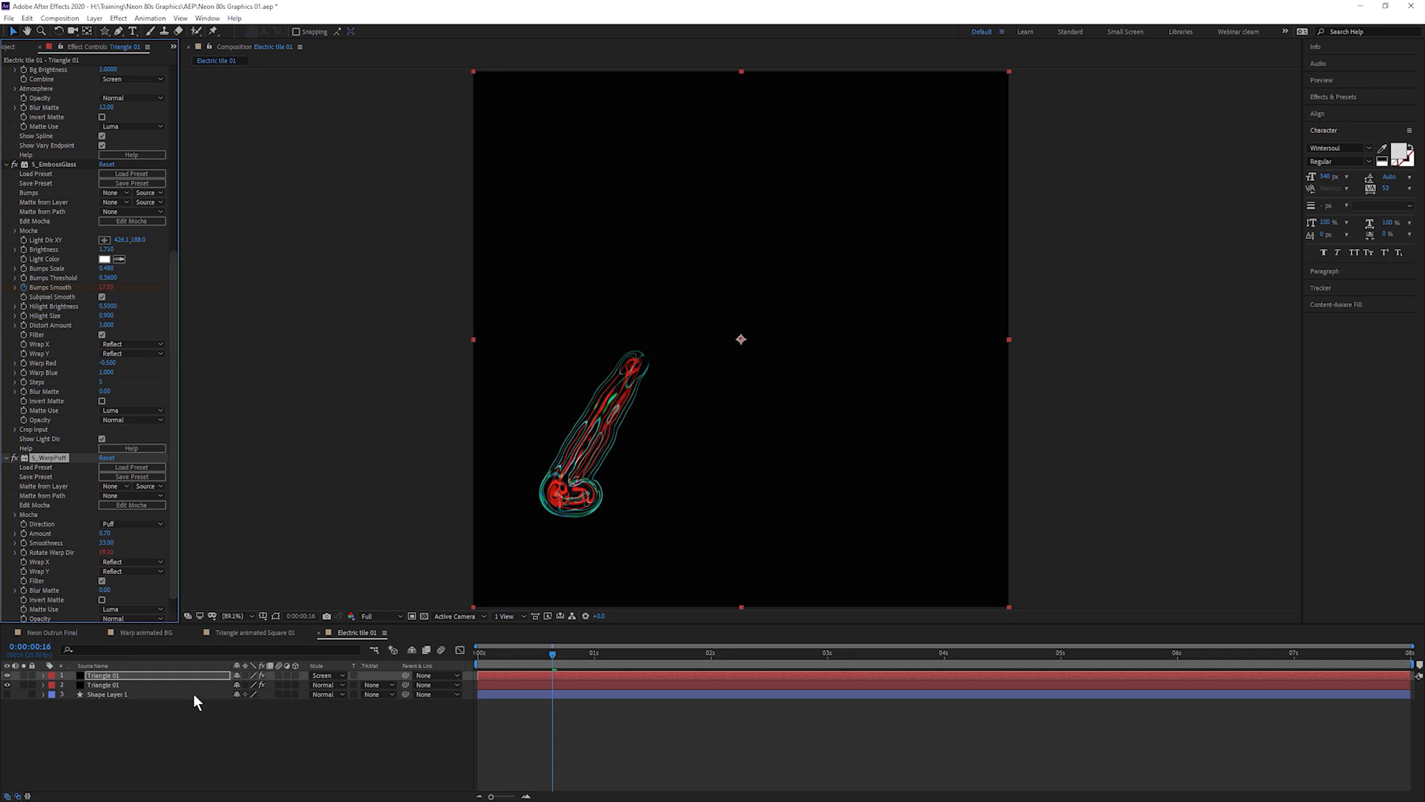
- Reveal all modified properties of the cyan layer in an enlarged timeline and move its second Bumps Smooth keyframe to about frame 18
{"action": "key", "text": "u"}
{"action": "key", "text": "u"}
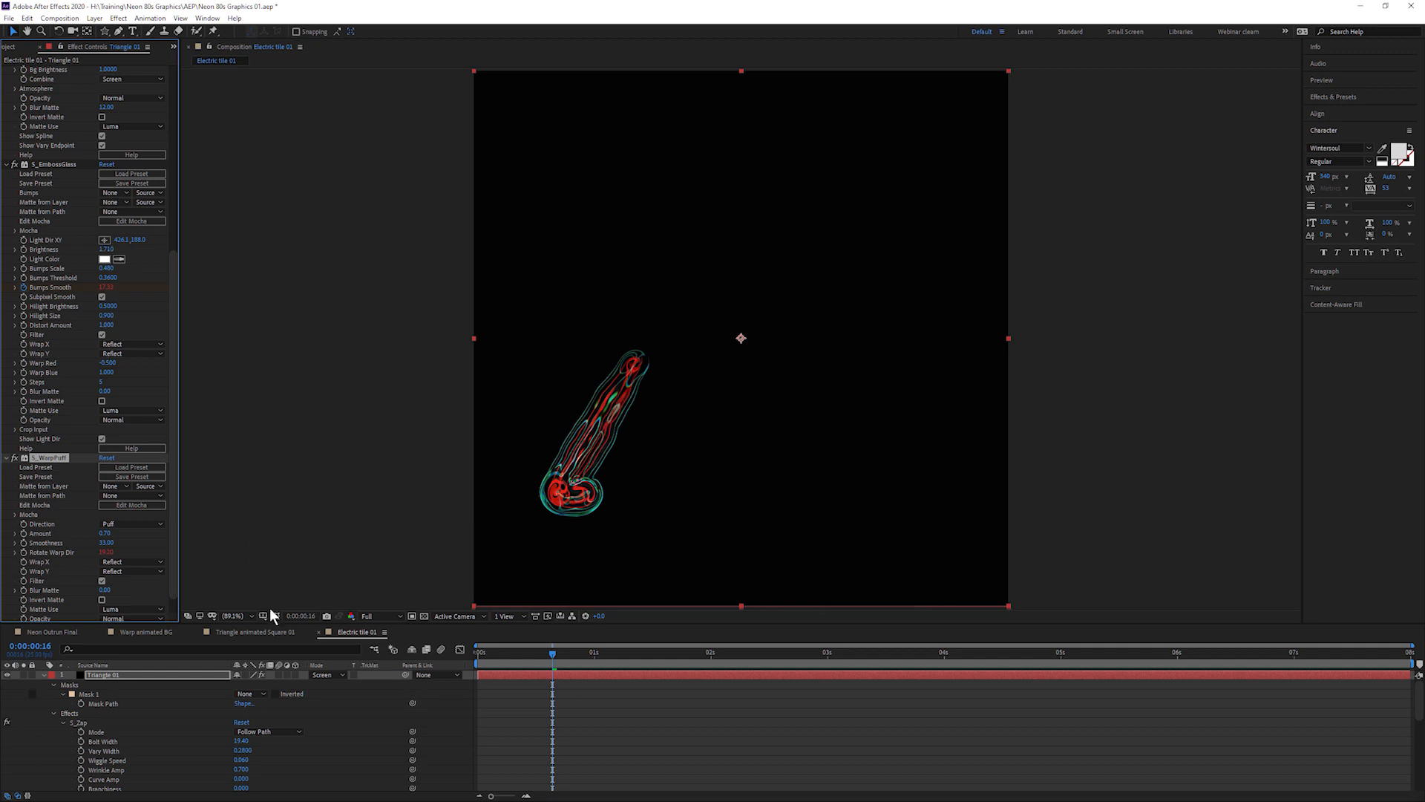
{"action": "left_click_drag", "start_coordinate": [269, 622], "coordinate": [268, 276]}
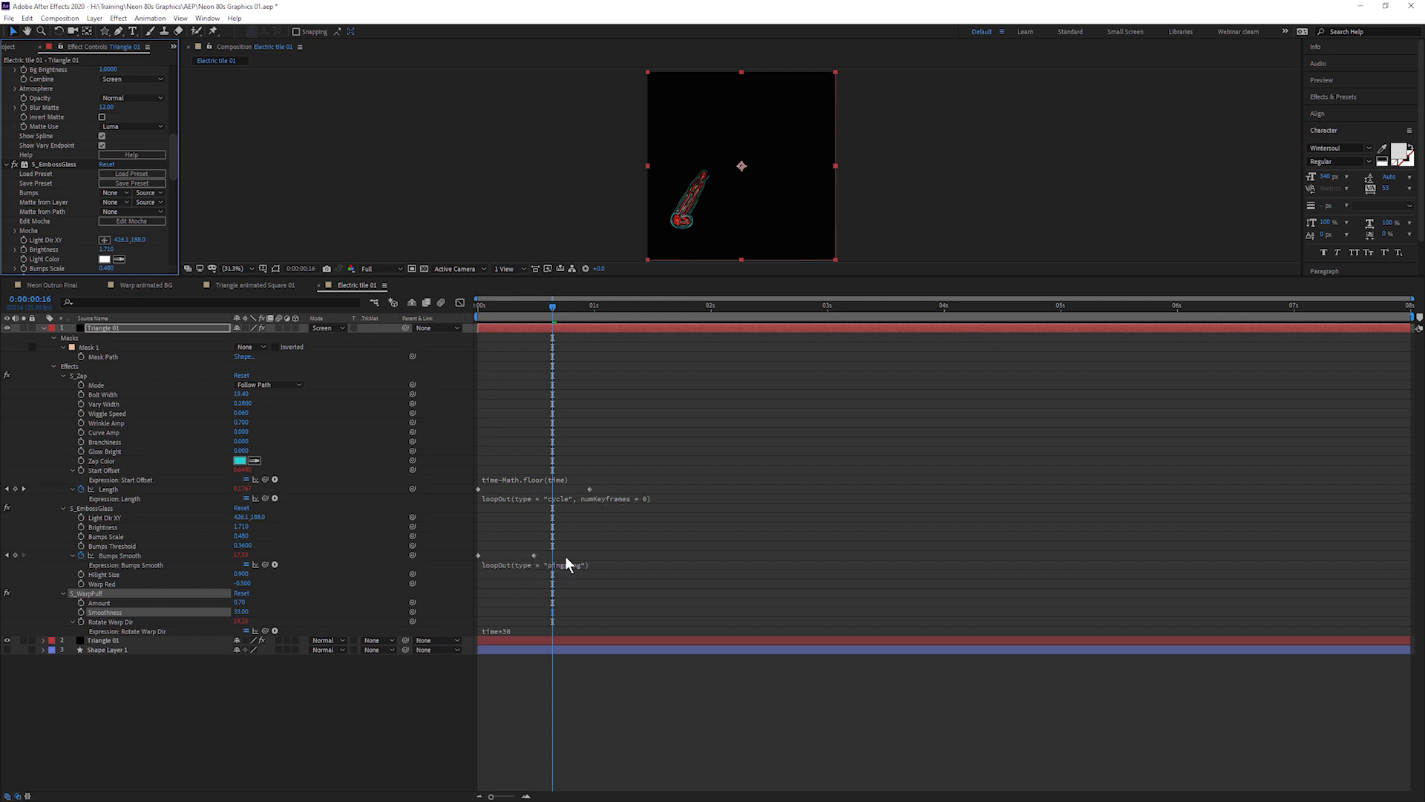
{"action": "left_click_drag", "start_coordinate": [534, 556], "coordinate": [562, 555]}
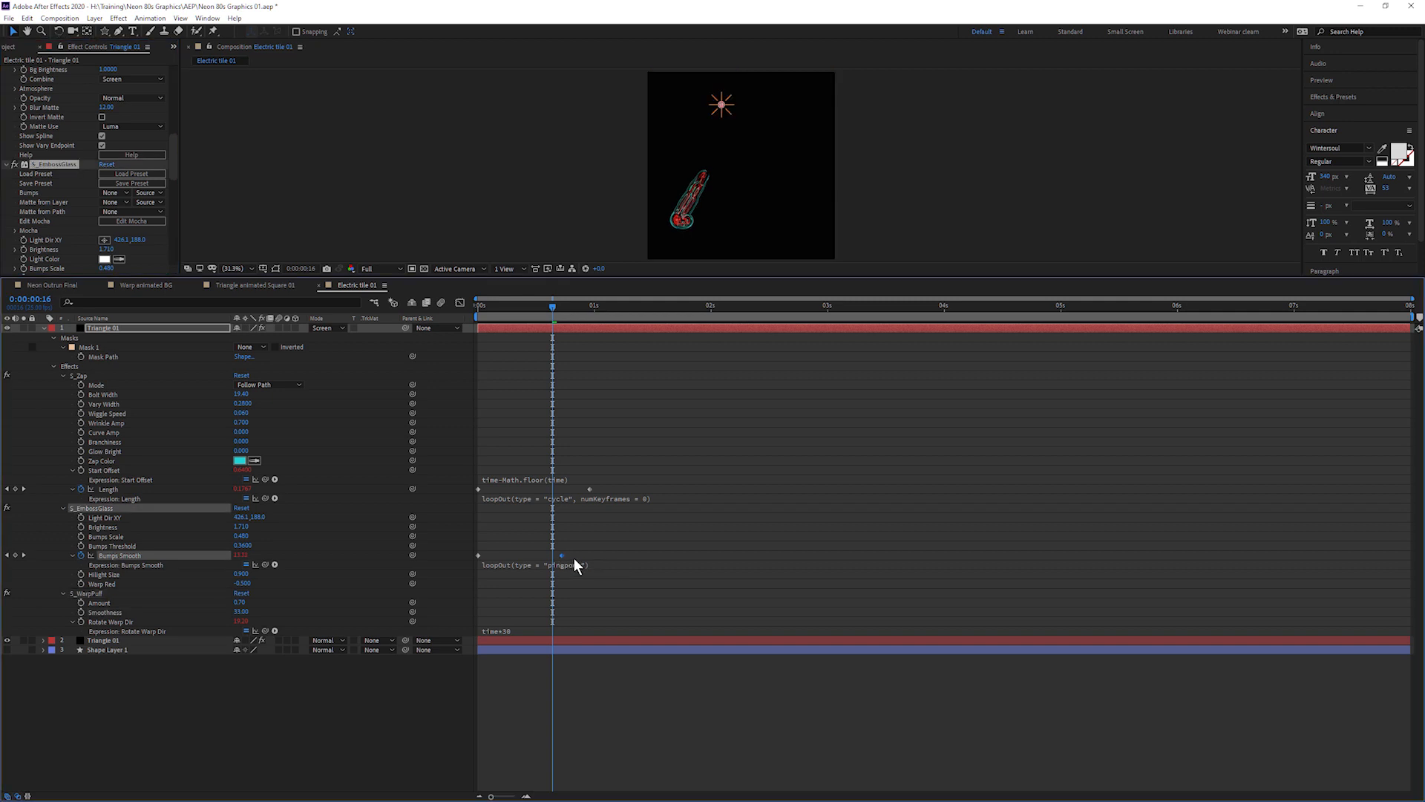
- Change the cyan layer's Rotate Warp Dir expression to time*20
{"action": "left_click", "coordinate": [507, 629]}
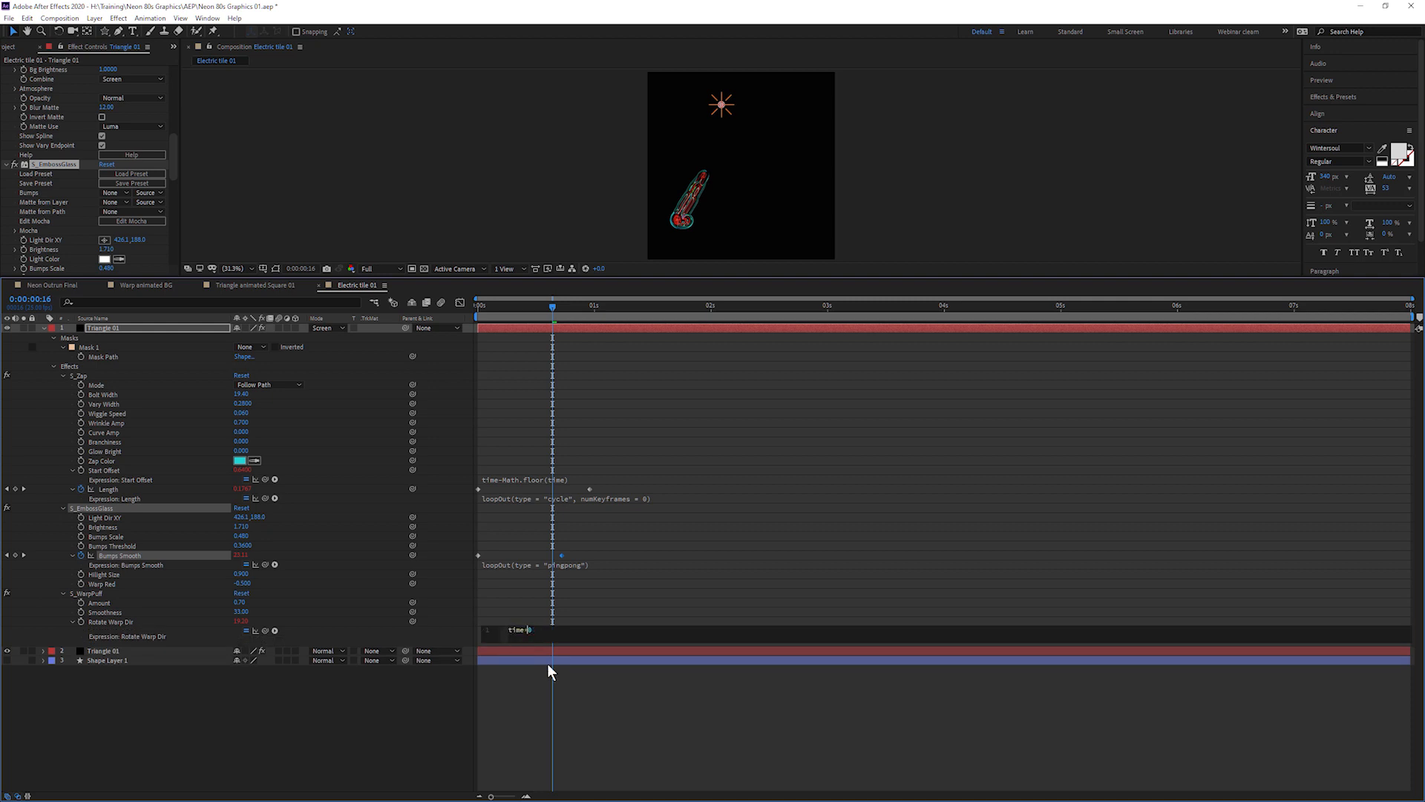
{"action": "type", "text": "20"}
{"action": "key", "text": "KP_Enter"}
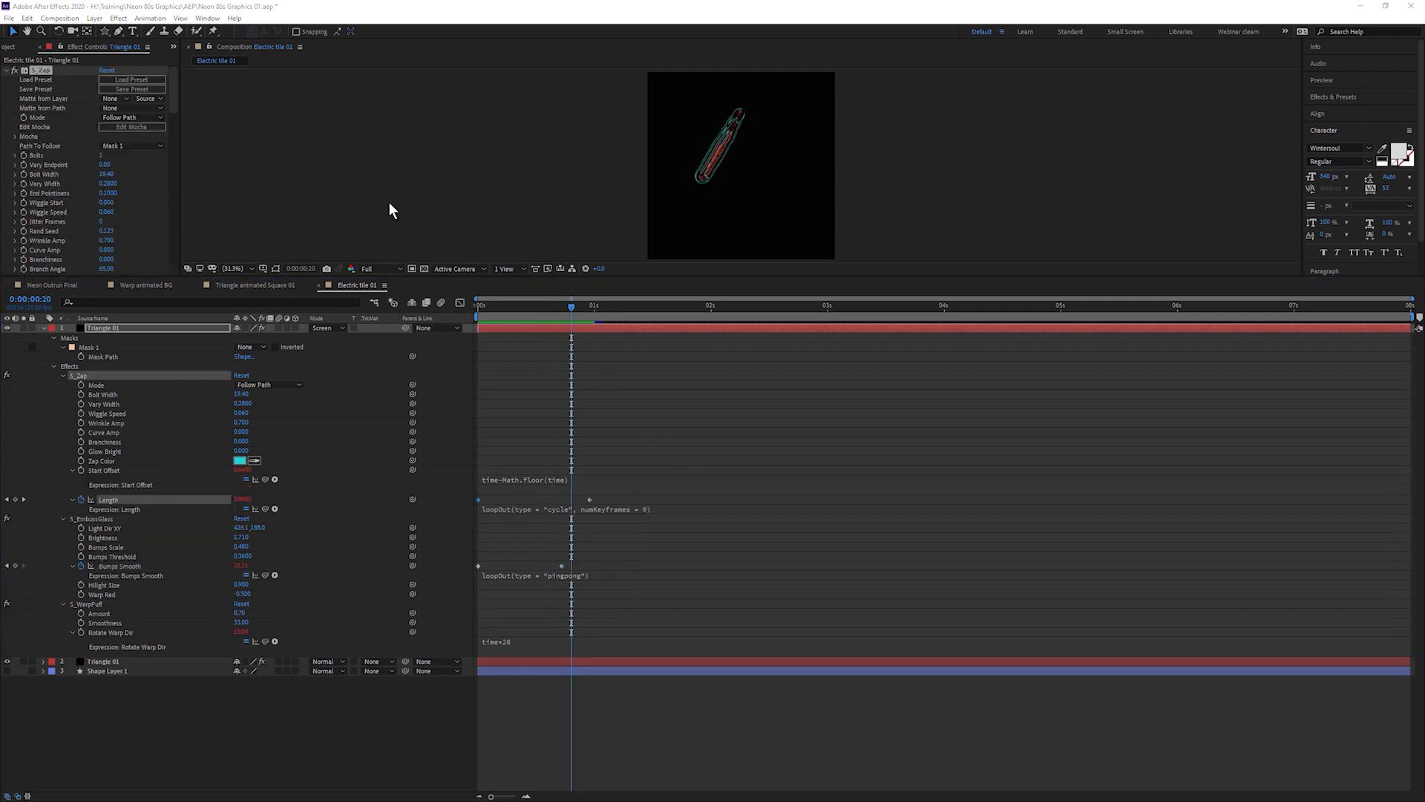
- Rotate the cyan Triangle 01 layer to 120° and scrub to the one-second mark to check both bolts
{"action": "left_click", "coordinate": [157, 327]}
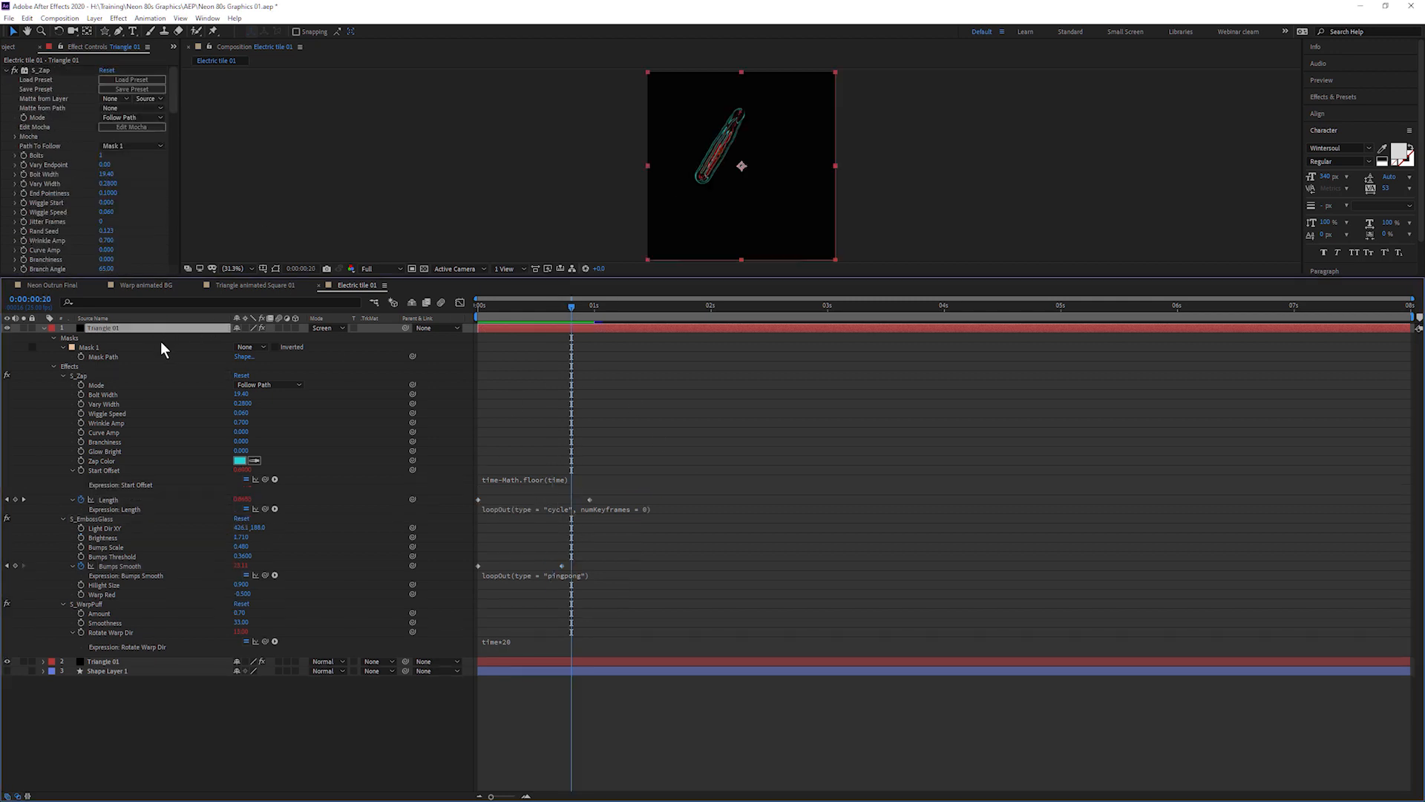
{"action": "key", "text": "r"}
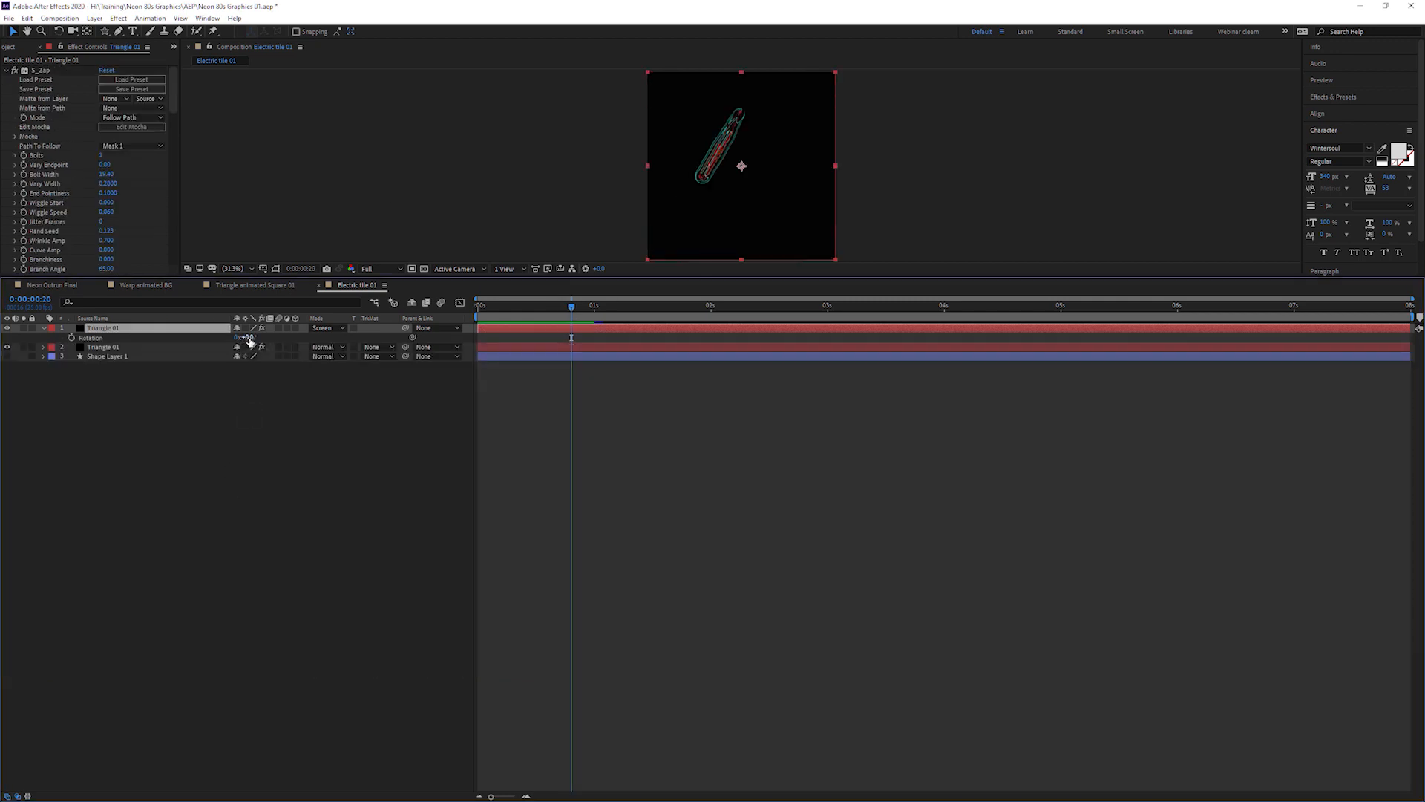
{"action": "left_click", "coordinate": [248, 337]}
{"action": "type", "text": "120"}
{"action": "key", "text": "Return"}
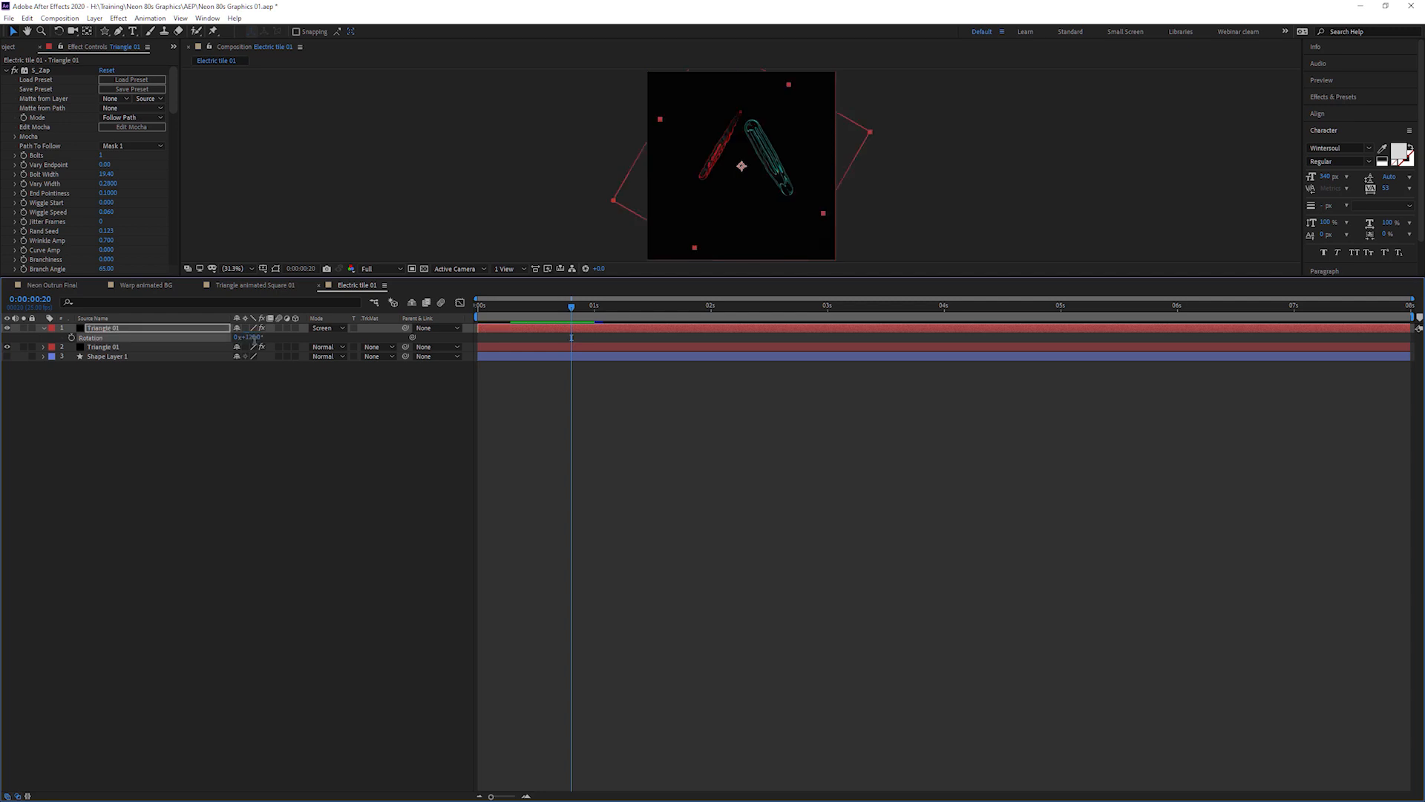
{"action": "left_click_drag", "start_coordinate": [496, 312], "coordinate": [596, 324]}
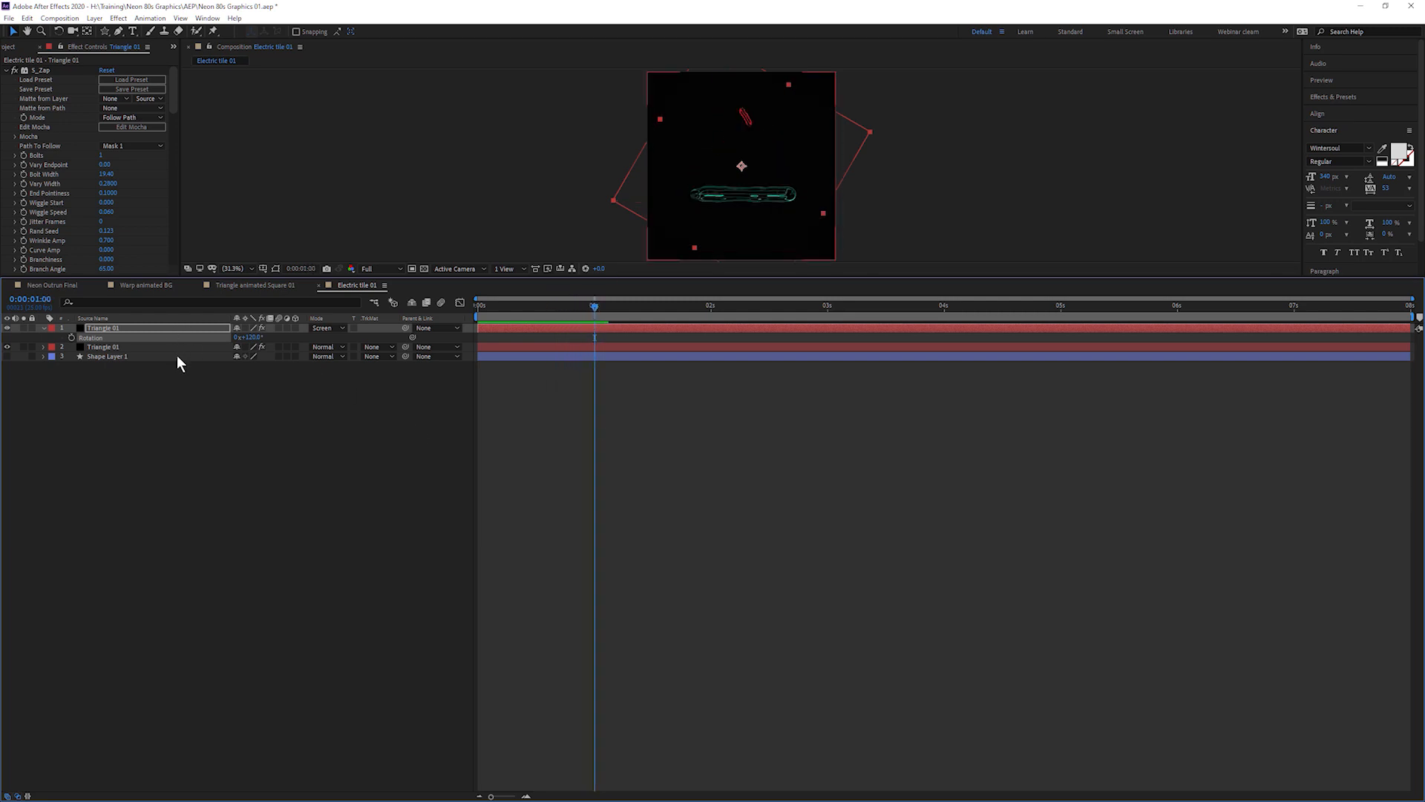
- Reveal the cyan layer's modified properties, adjust its Zap Length keyframe at the first frame and preview the animation
{"action": "key", "text": "u"}
{"action": "key", "text": "u"}
{"action": "key", "text": "Home"}
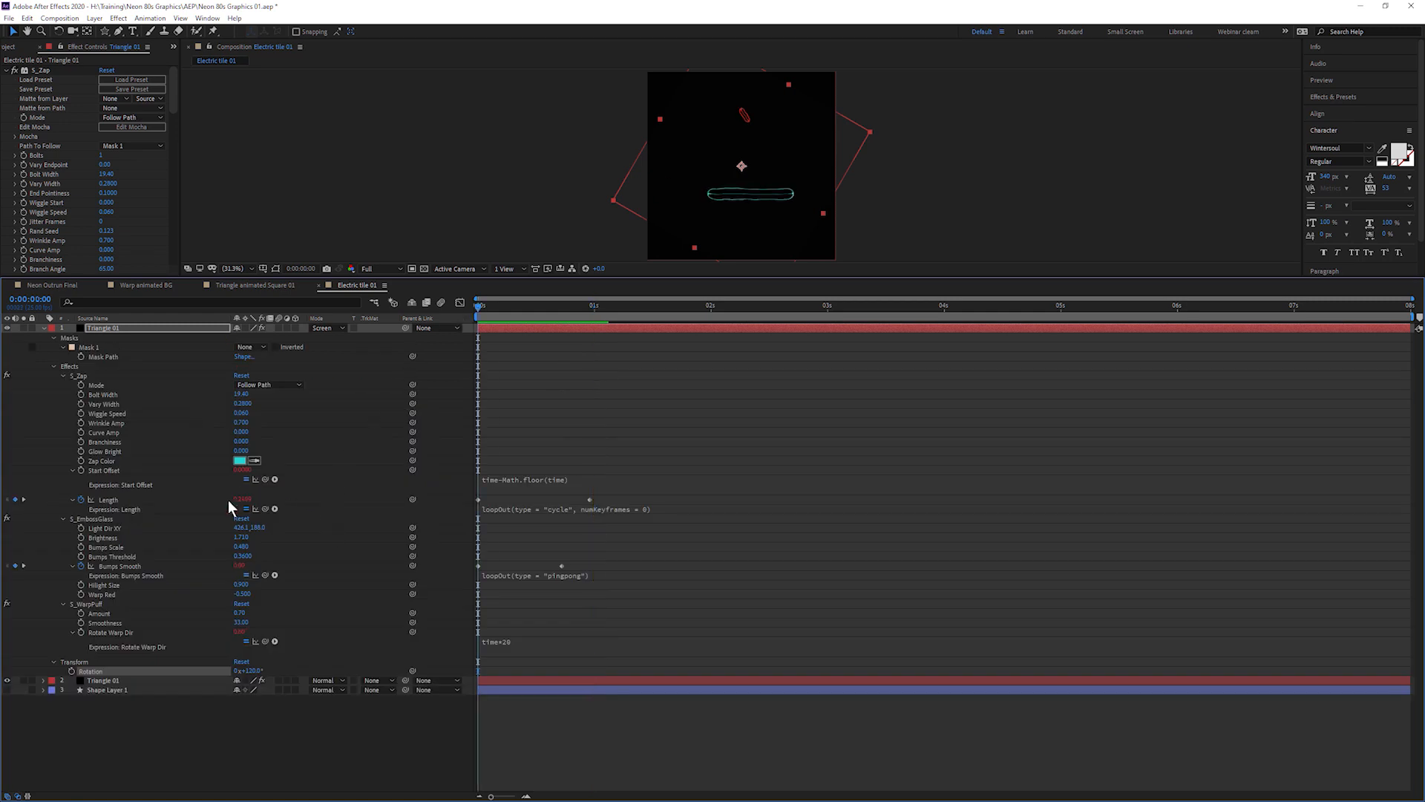
{"action": "left_click", "coordinate": [245, 501]}
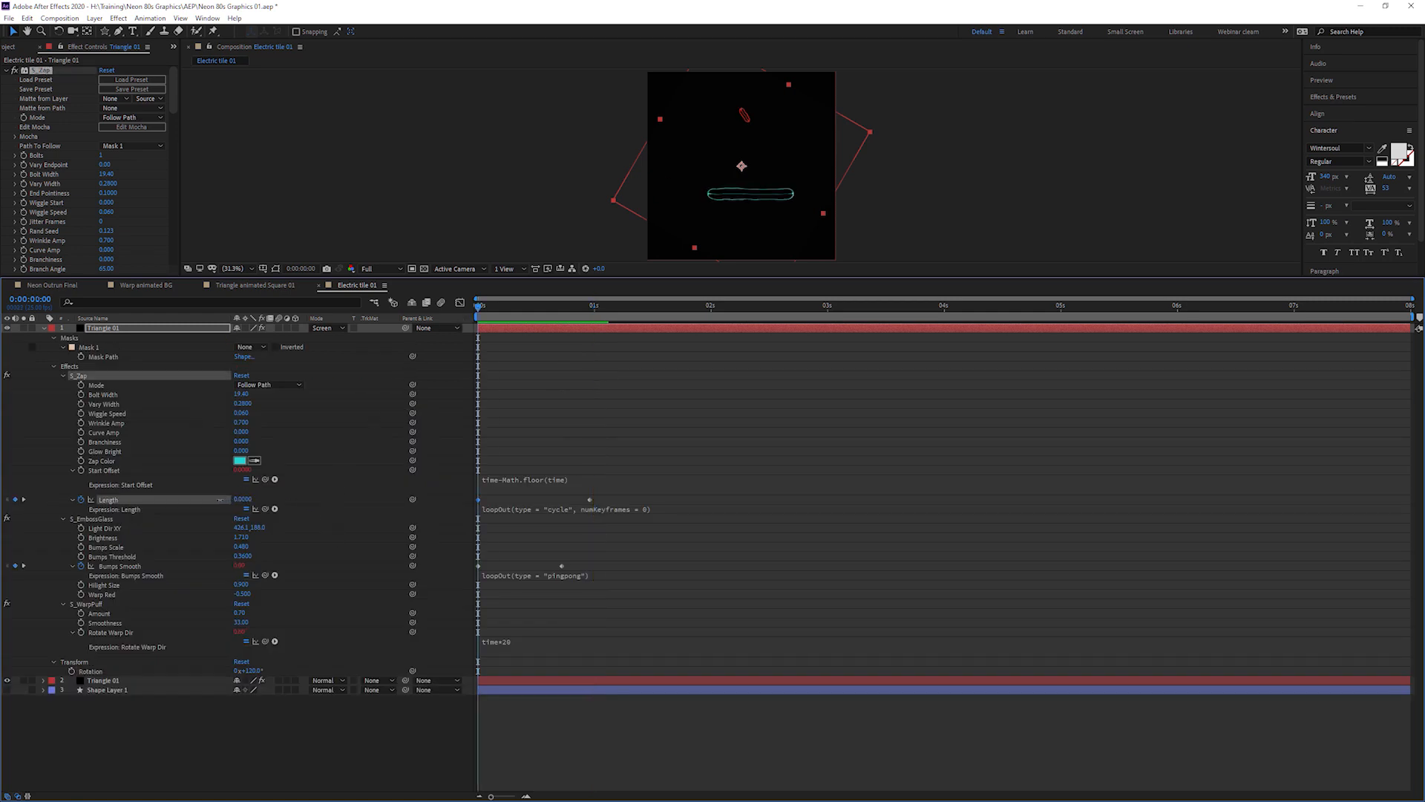
{"action": "left_click_drag", "start_coordinate": [221, 499], "coordinate": [225, 499]}
{"action": "key", "text": "space"}
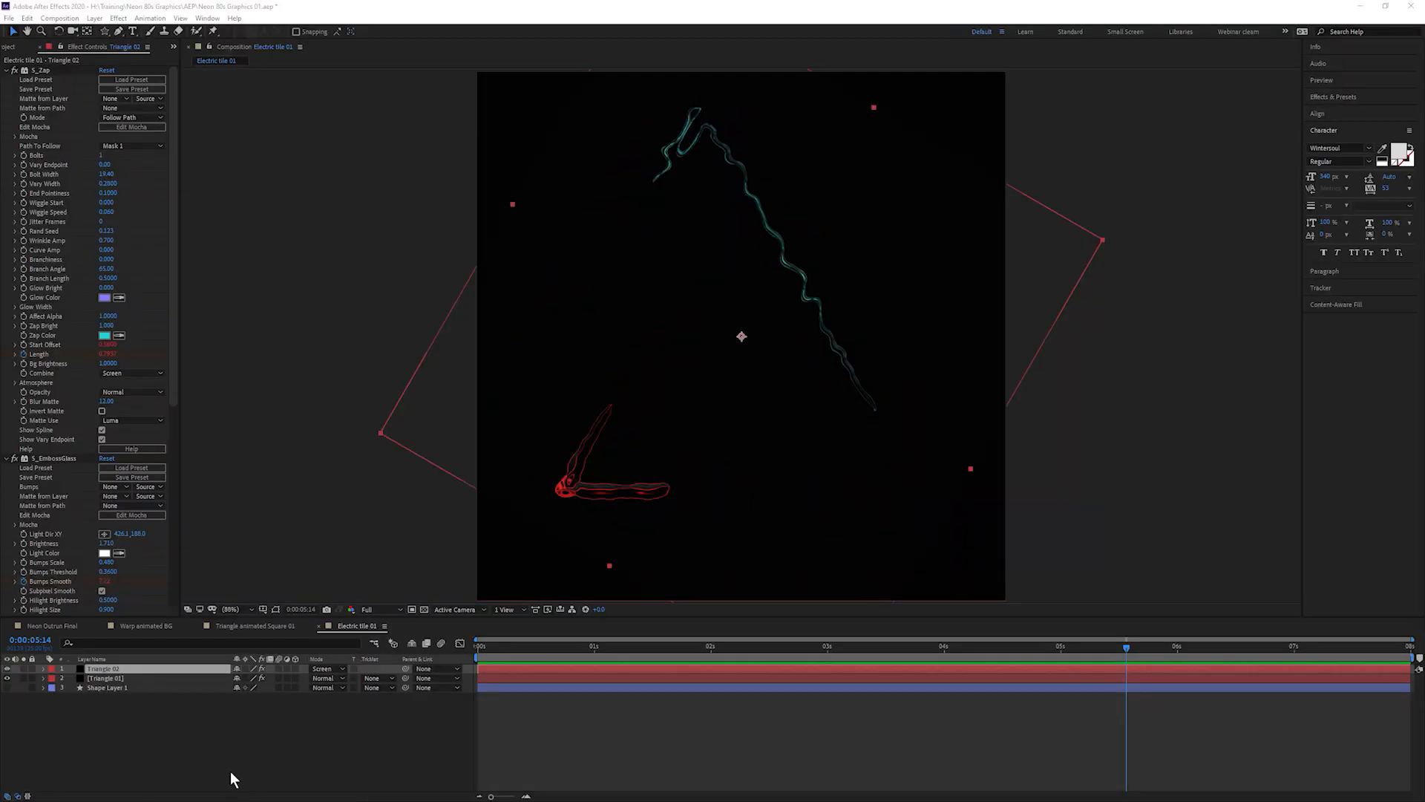
- Duplicate the Triangle 02 layer and set the duplicate's Zap Color to a bright purple
{"action": "left_click", "coordinate": [113, 669]}
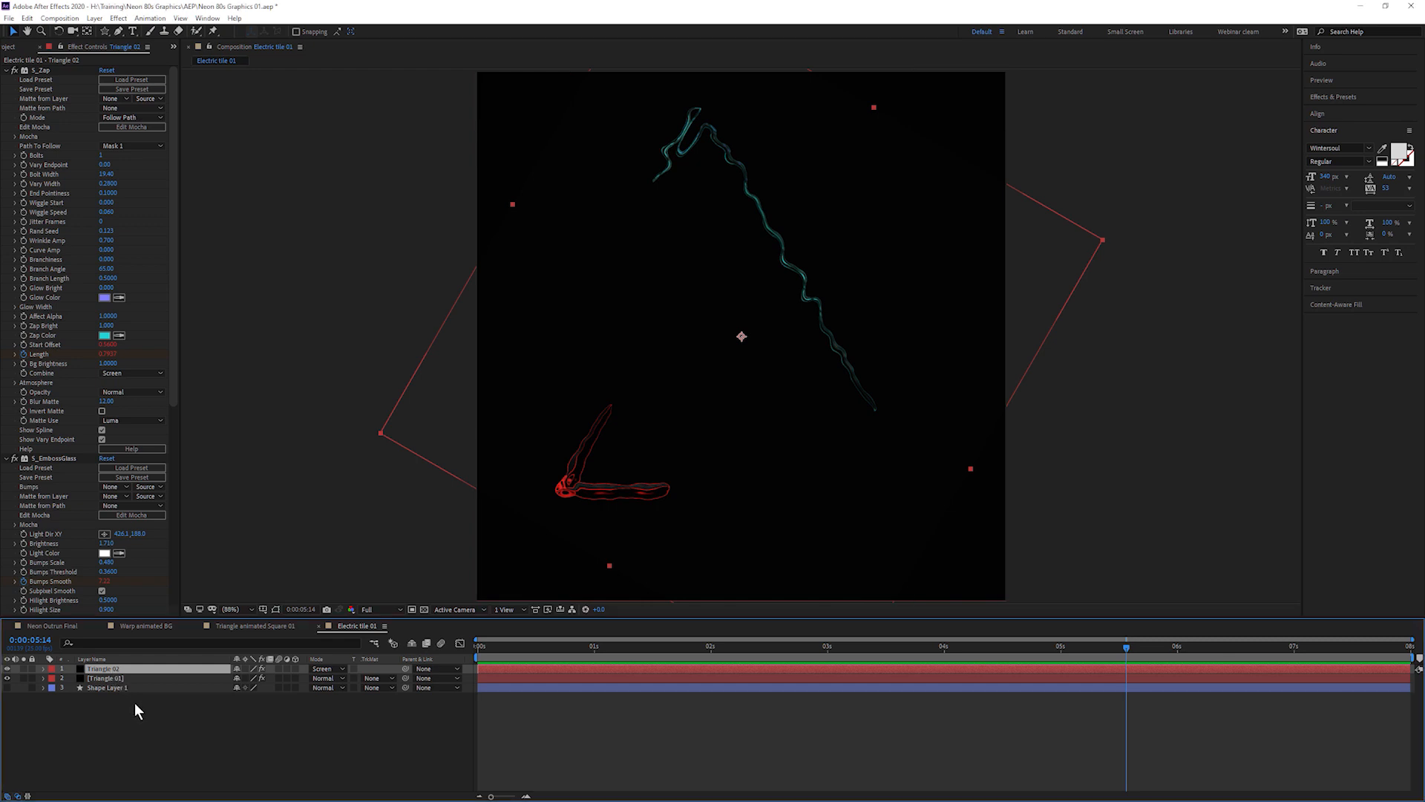
{"action": "key", "text": "ctrl+d"}
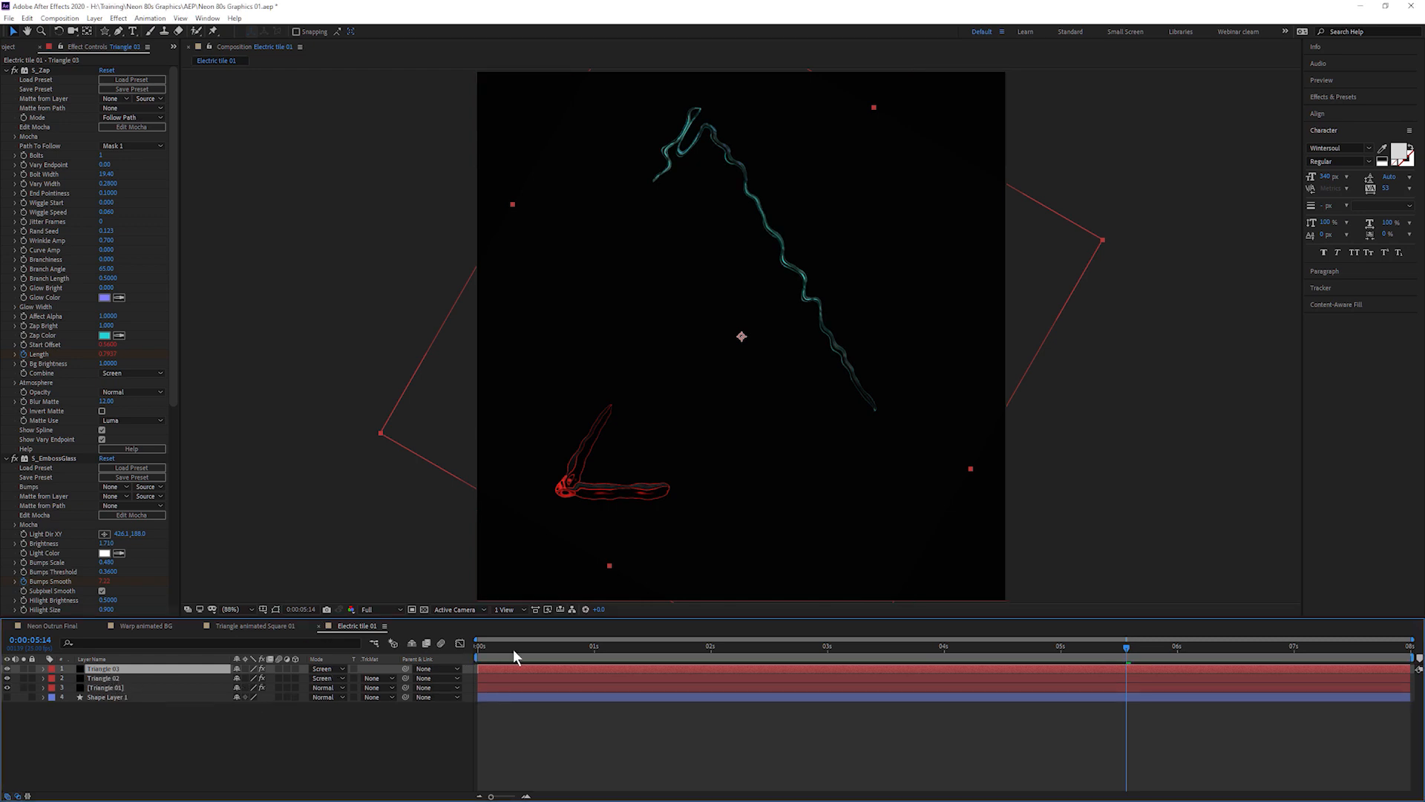
{"action": "left_click", "coordinate": [105, 335]}
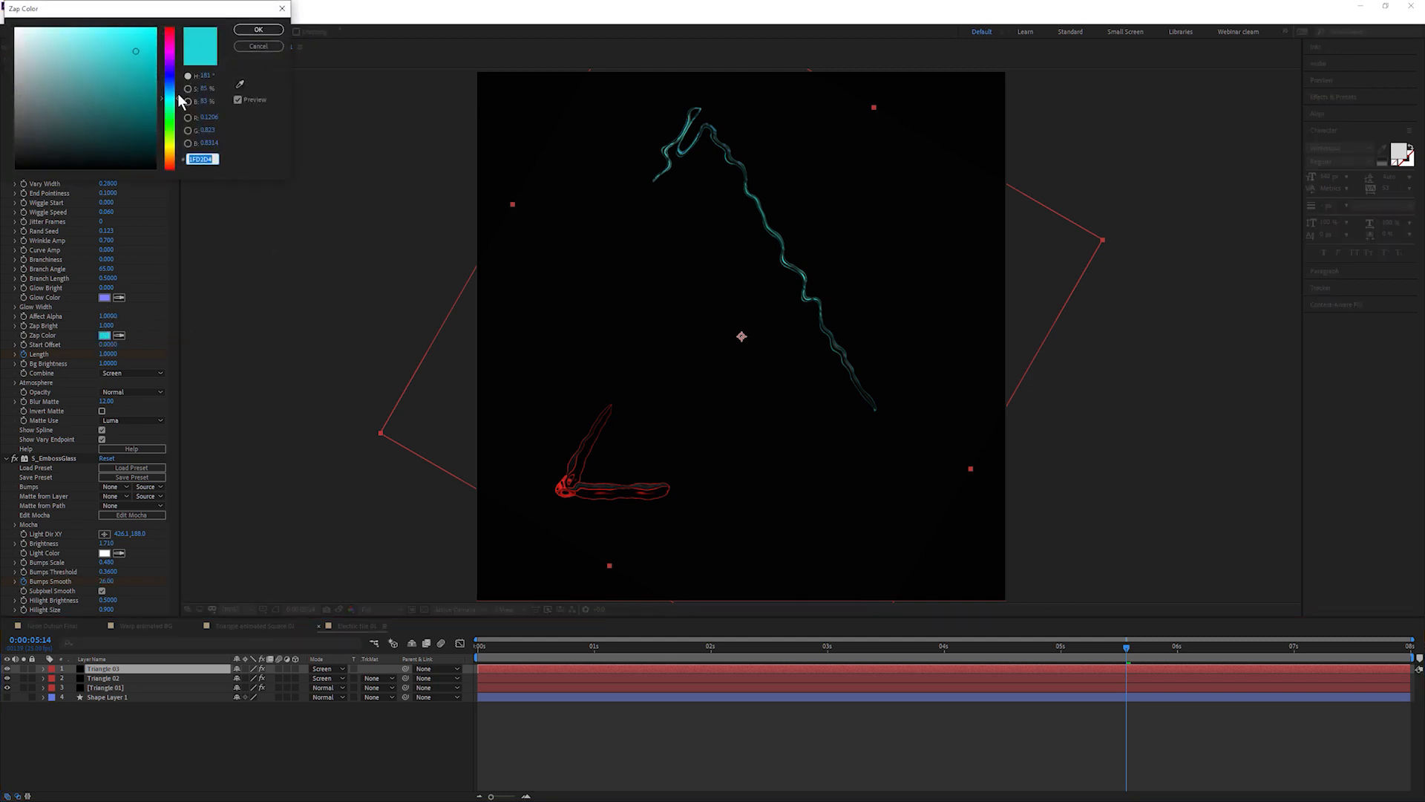
{"action": "left_click_drag", "start_coordinate": [180, 101], "coordinate": [180, 149]}
{"action": "left_click", "coordinate": [259, 30]}
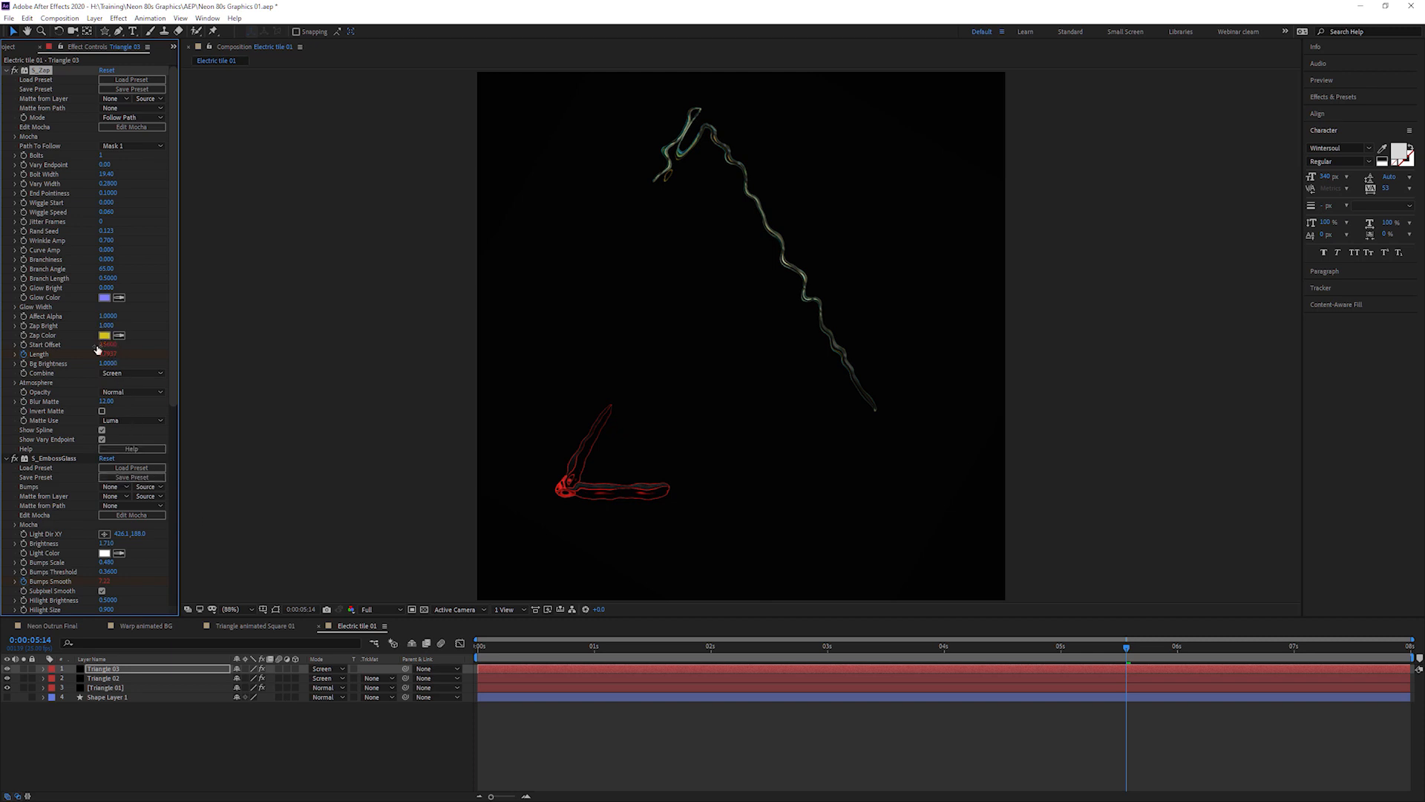
{"action": "left_click", "coordinate": [104, 336]}
{"action": "left_click", "coordinate": [172, 58]}
{"action": "left_click", "coordinate": [154, 29]}
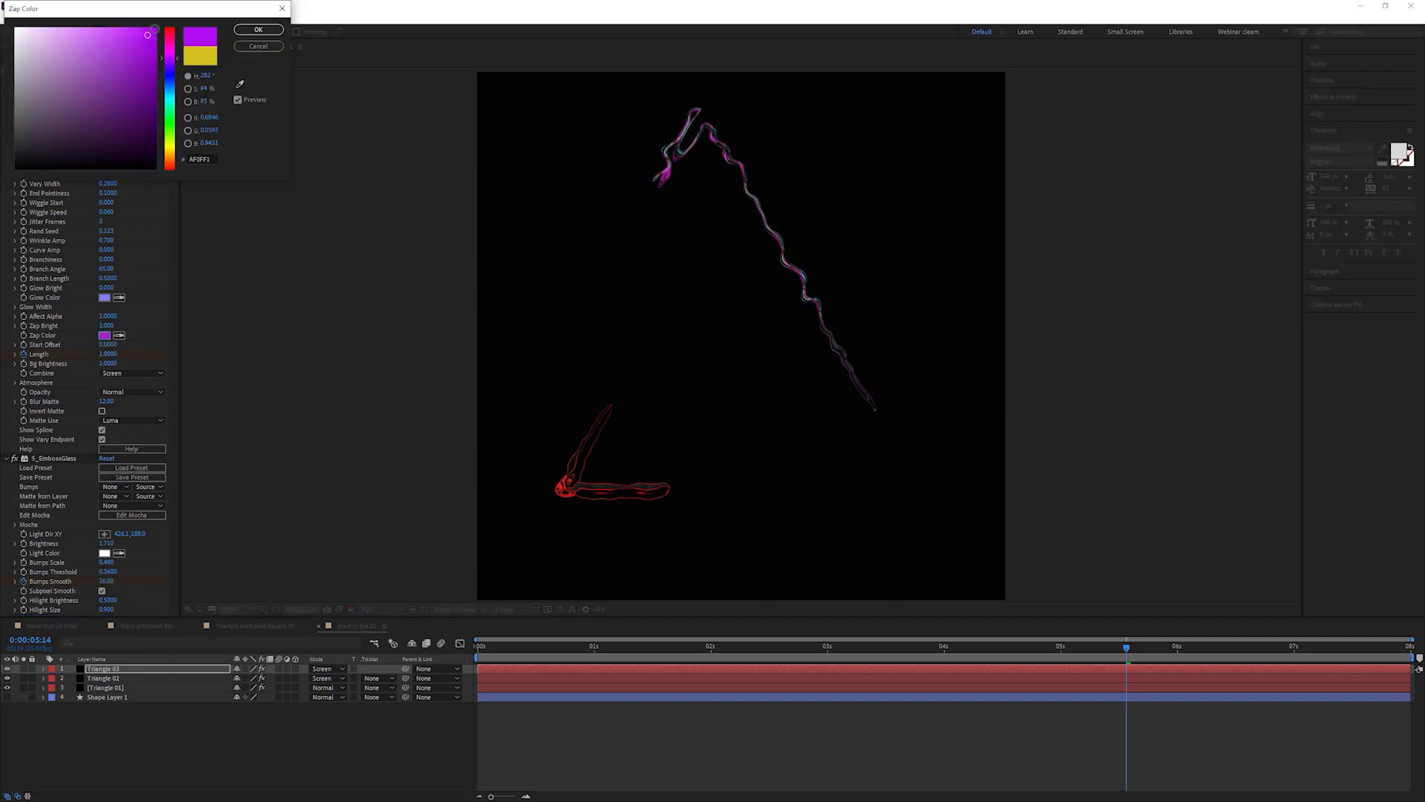
{"action": "left_click", "coordinate": [236, 32]}
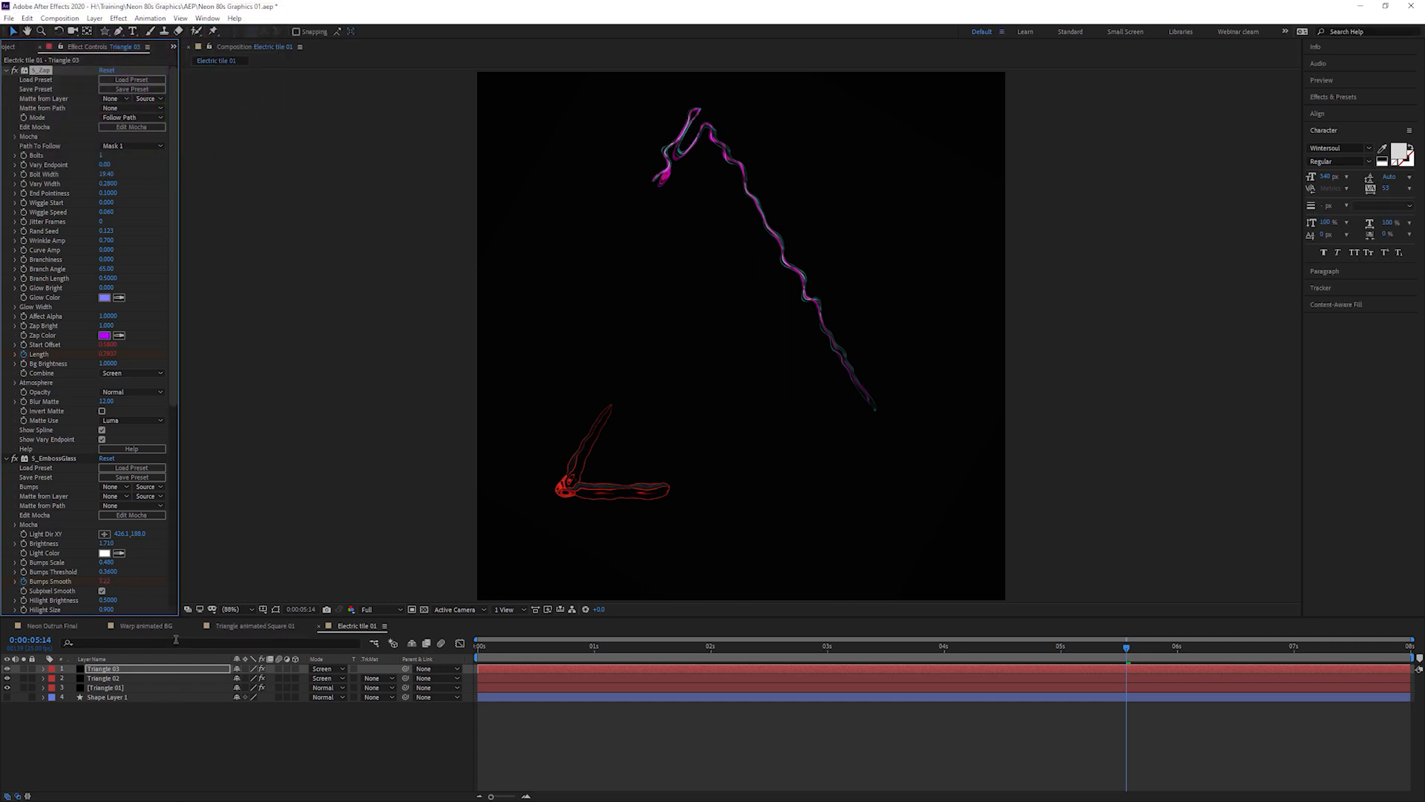
- Reveal Triangle 03's modified properties in an enlarged timeline and change its Bumps Smooth keyframe value at frame 18
{"action": "key", "text": "u"}
{"action": "key", "text": "u"}
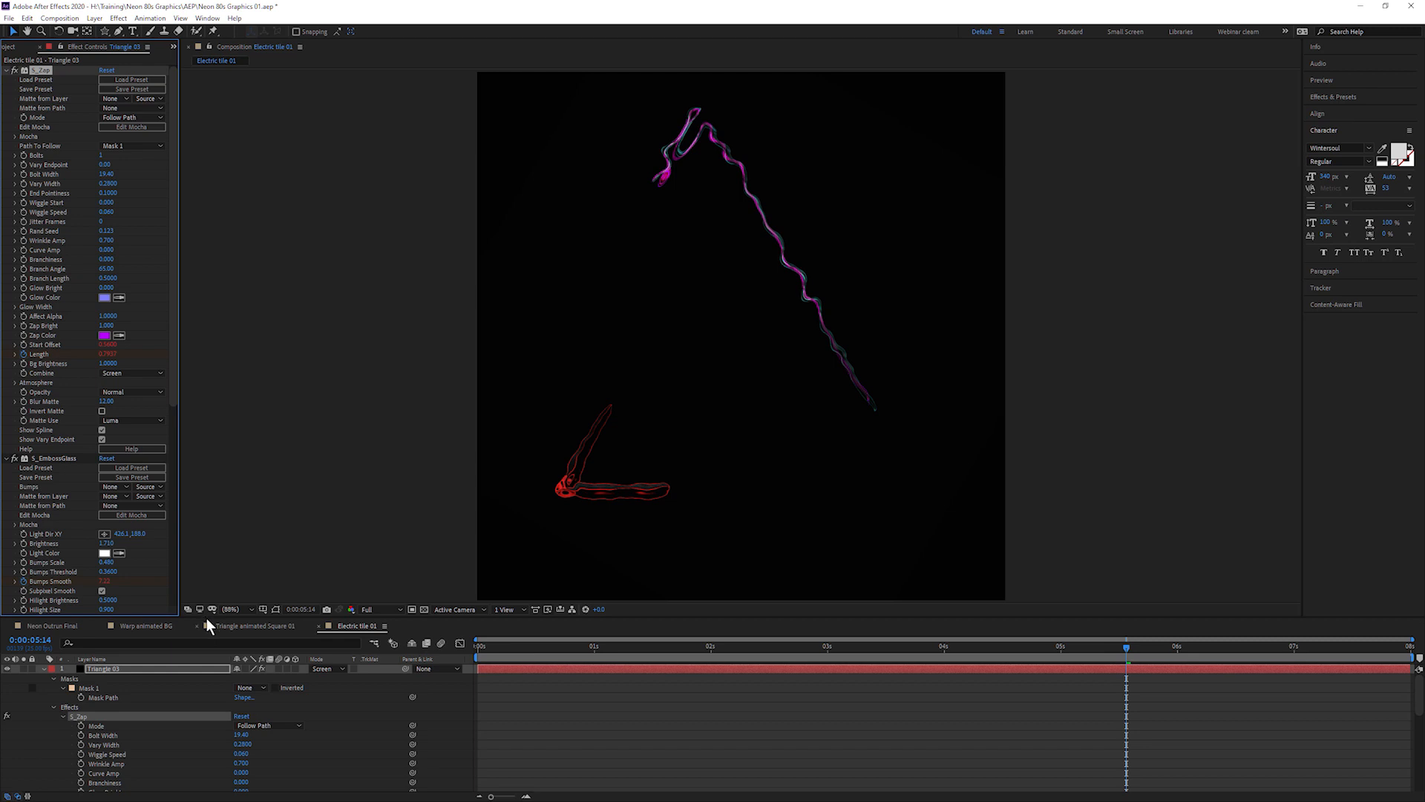
{"action": "left_click_drag", "start_coordinate": [208, 617], "coordinate": [238, 391]}
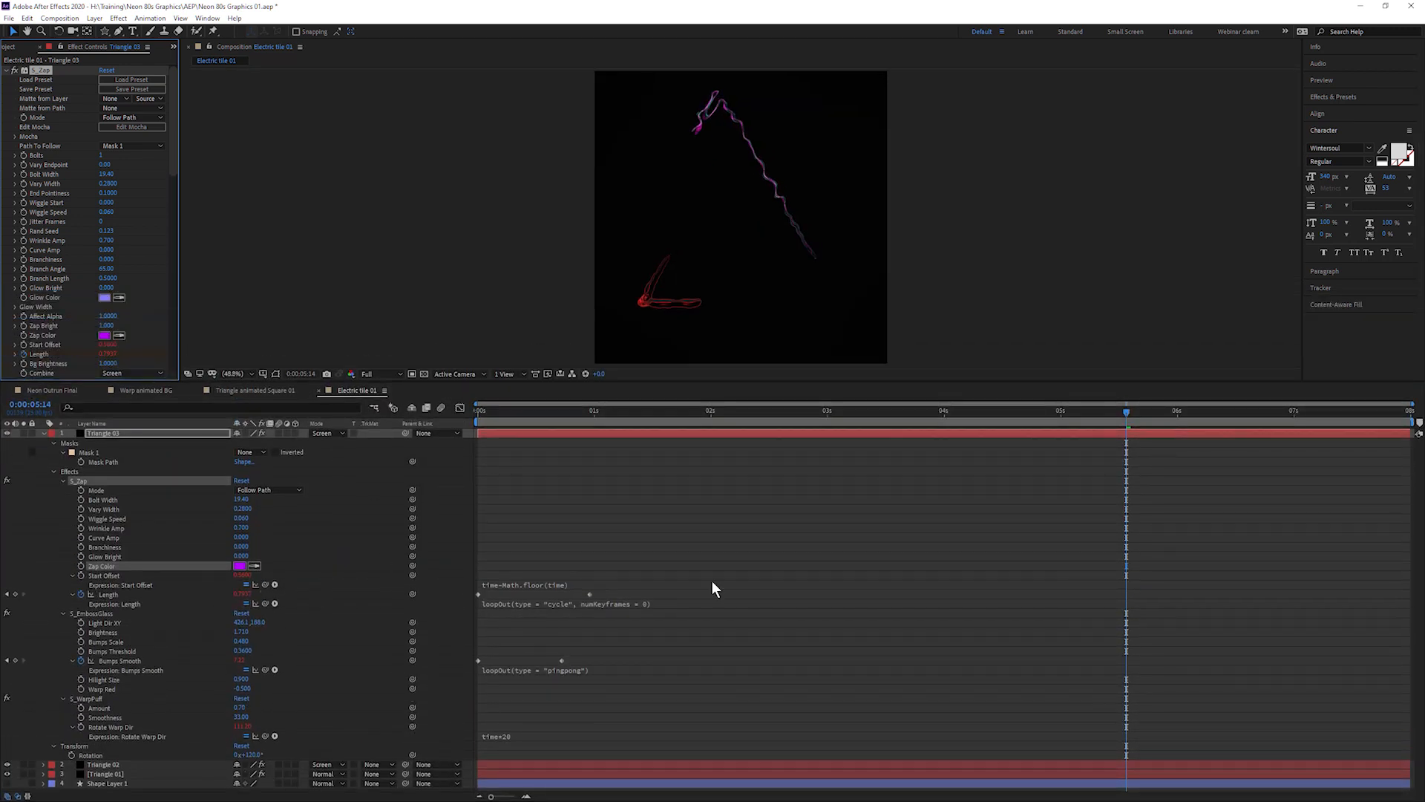
{"action": "left_click_drag", "start_coordinate": [495, 416], "coordinate": [560, 421]}
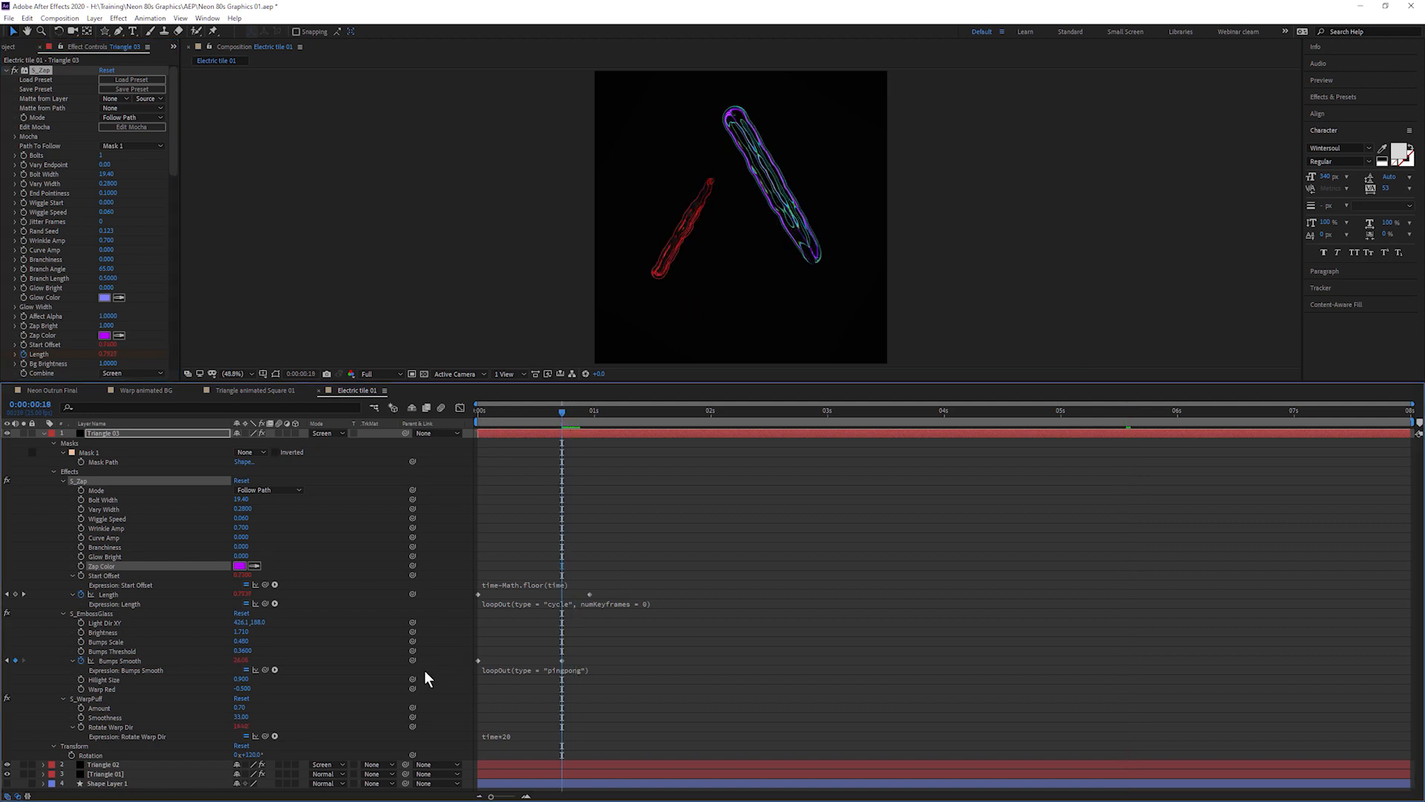
{"action": "left_click_drag", "start_coordinate": [239, 661], "coordinate": [266, 663]}
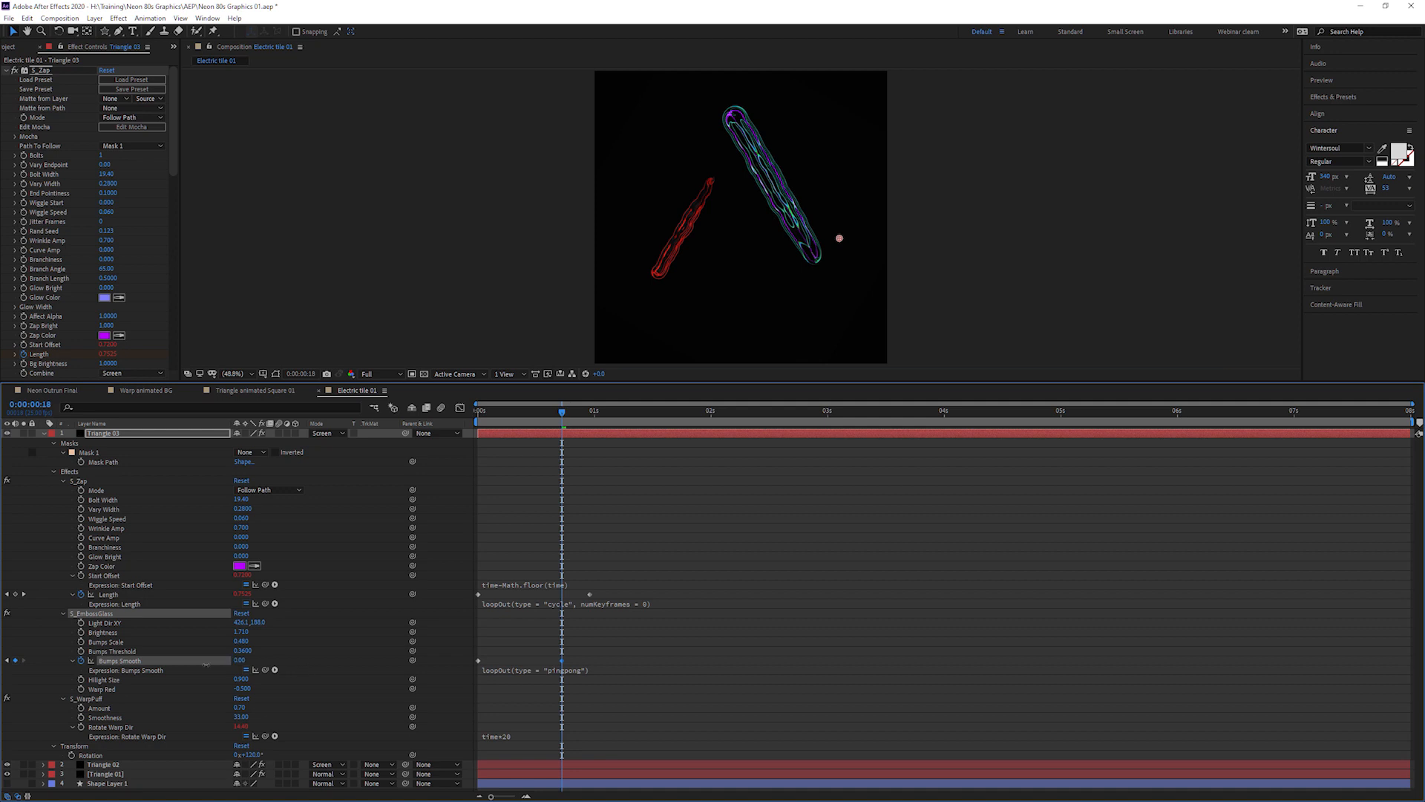
- Reduce Triangle 03's Zap Length keyframe value at frame 24 and scrub back to check the purple bolt
{"action": "left_click_drag", "start_coordinate": [518, 416], "coordinate": [584, 428]}
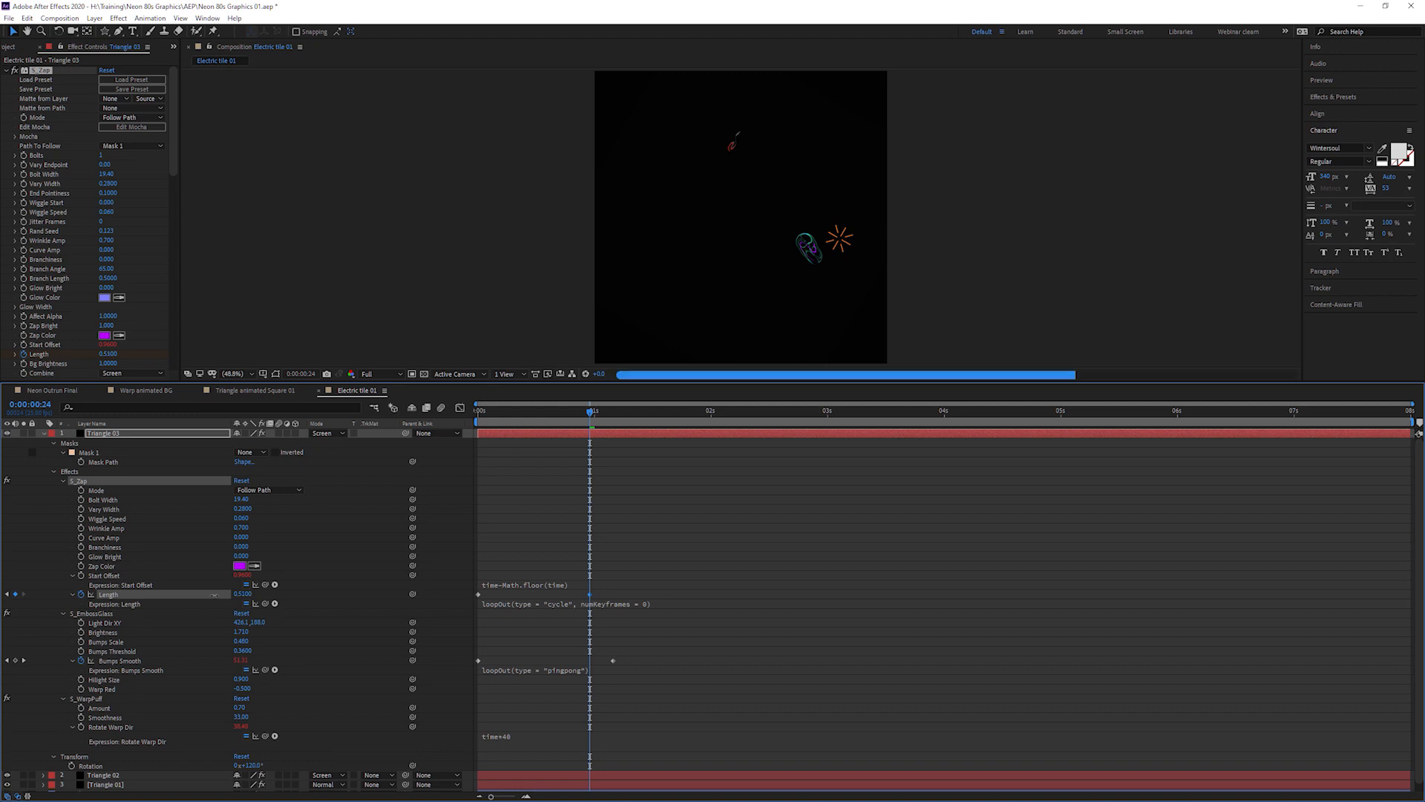
{"action": "left_click_drag", "start_coordinate": [214, 596], "coordinate": [200, 597]}
{"action": "left_click_drag", "start_coordinate": [577, 426], "coordinate": [536, 423]}
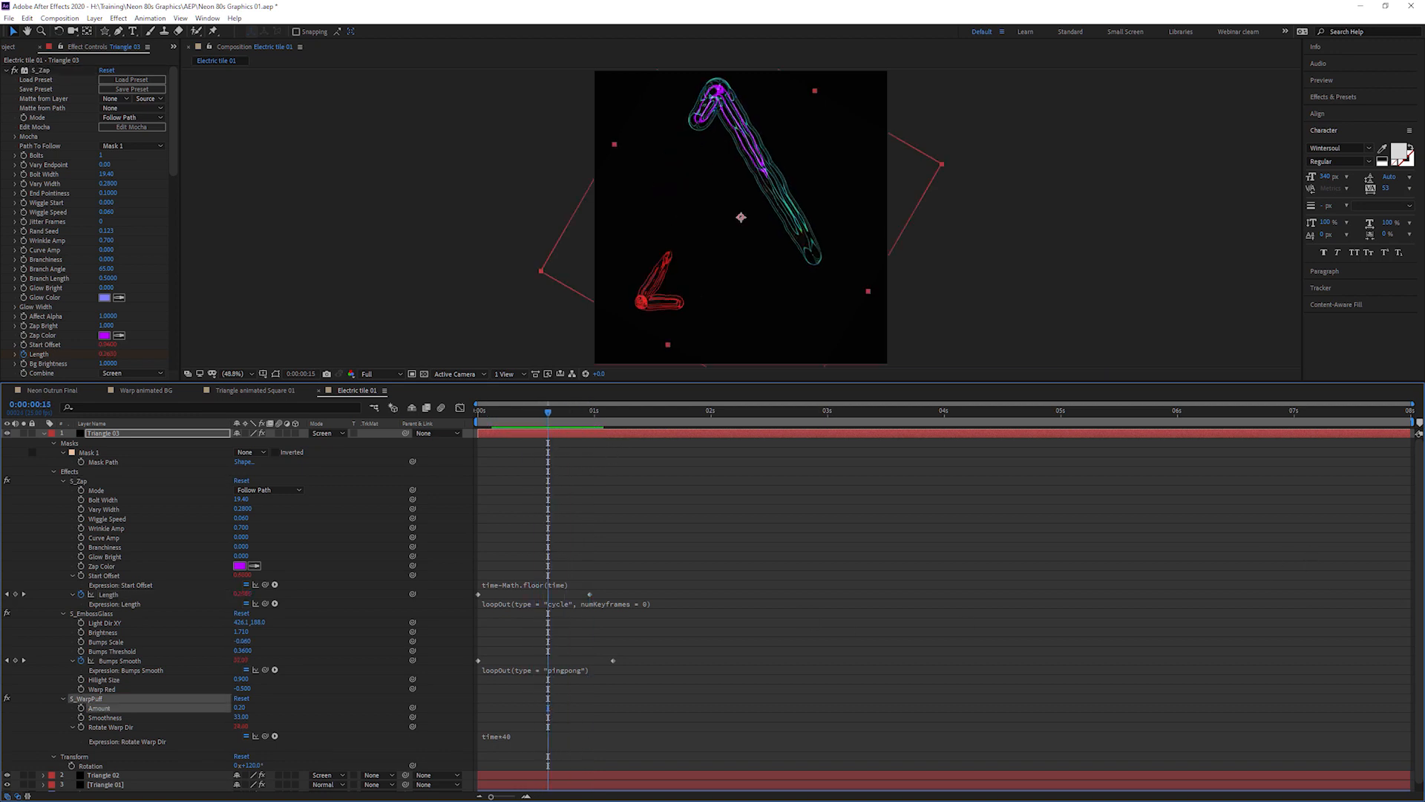
- Duplicate the Triangle 03 layer and reveal all modified properties of the duplicate
{"action": "key", "text": "ctrl+d"}
{"action": "left_click", "coordinate": [45, 443]}
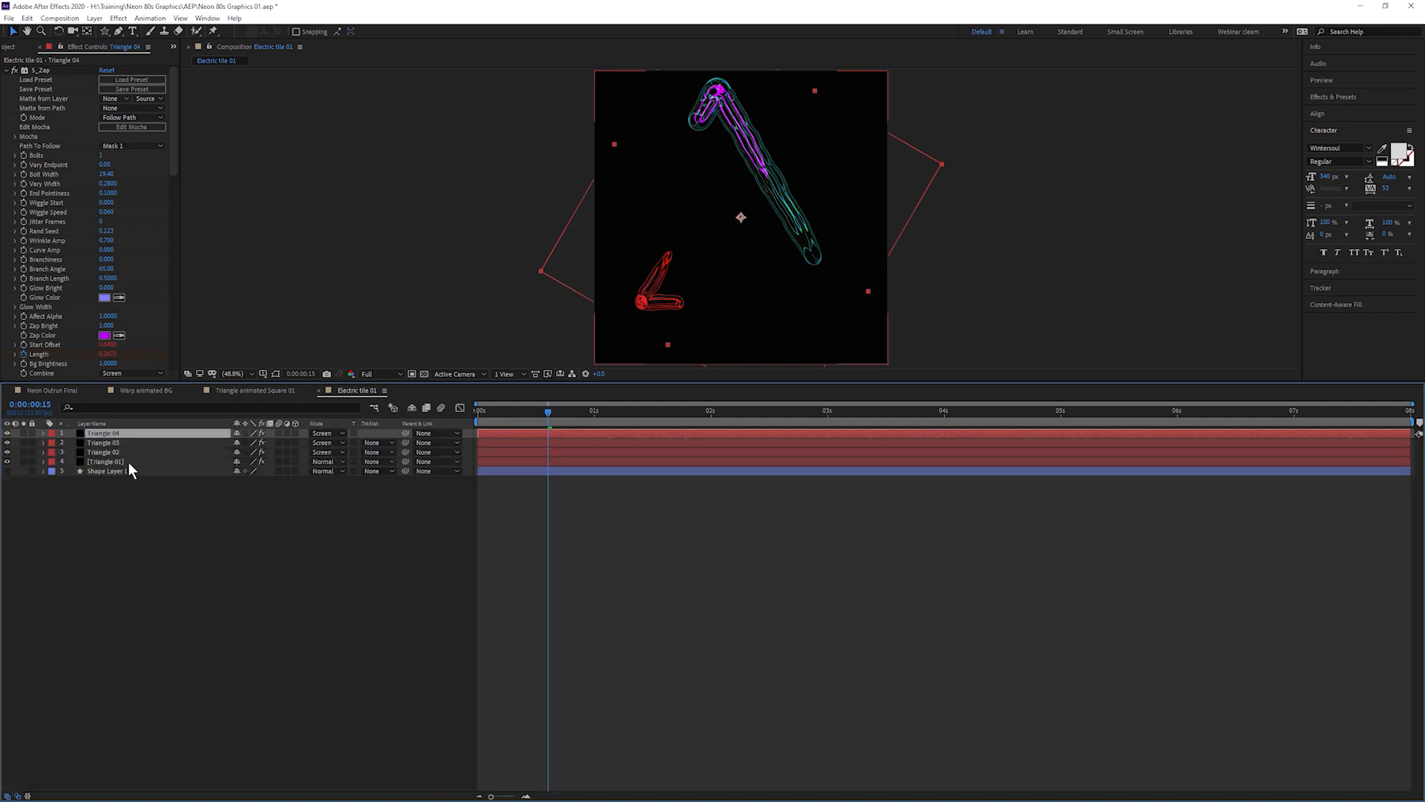
{"action": "key", "text": "u"}
{"action": "key", "text": "u"}
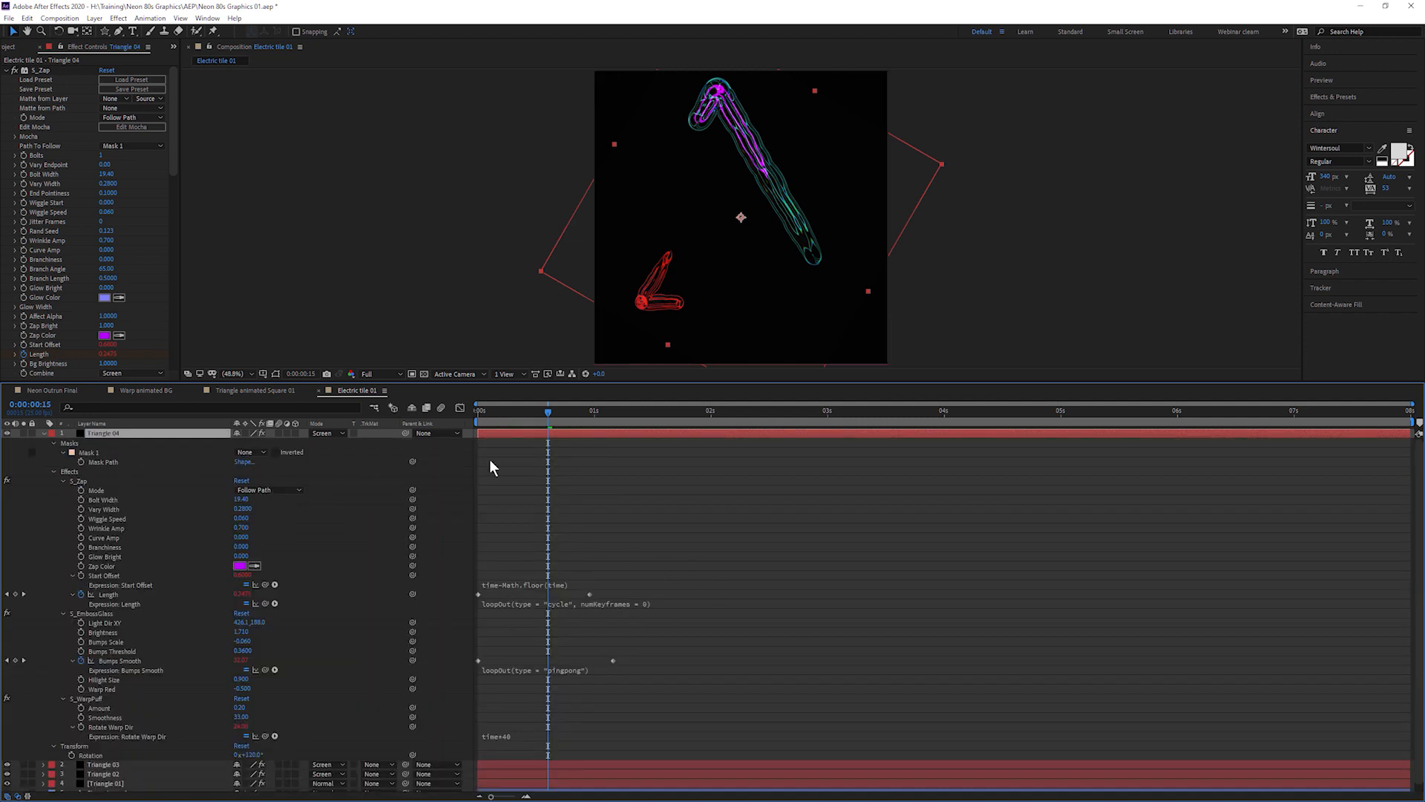
- Change Triangle 04's Rotate Warp Dir expression to time*10 and move its second Bumps Smooth keyframe to frame 11
{"action": "left_click", "coordinate": [510, 735]}
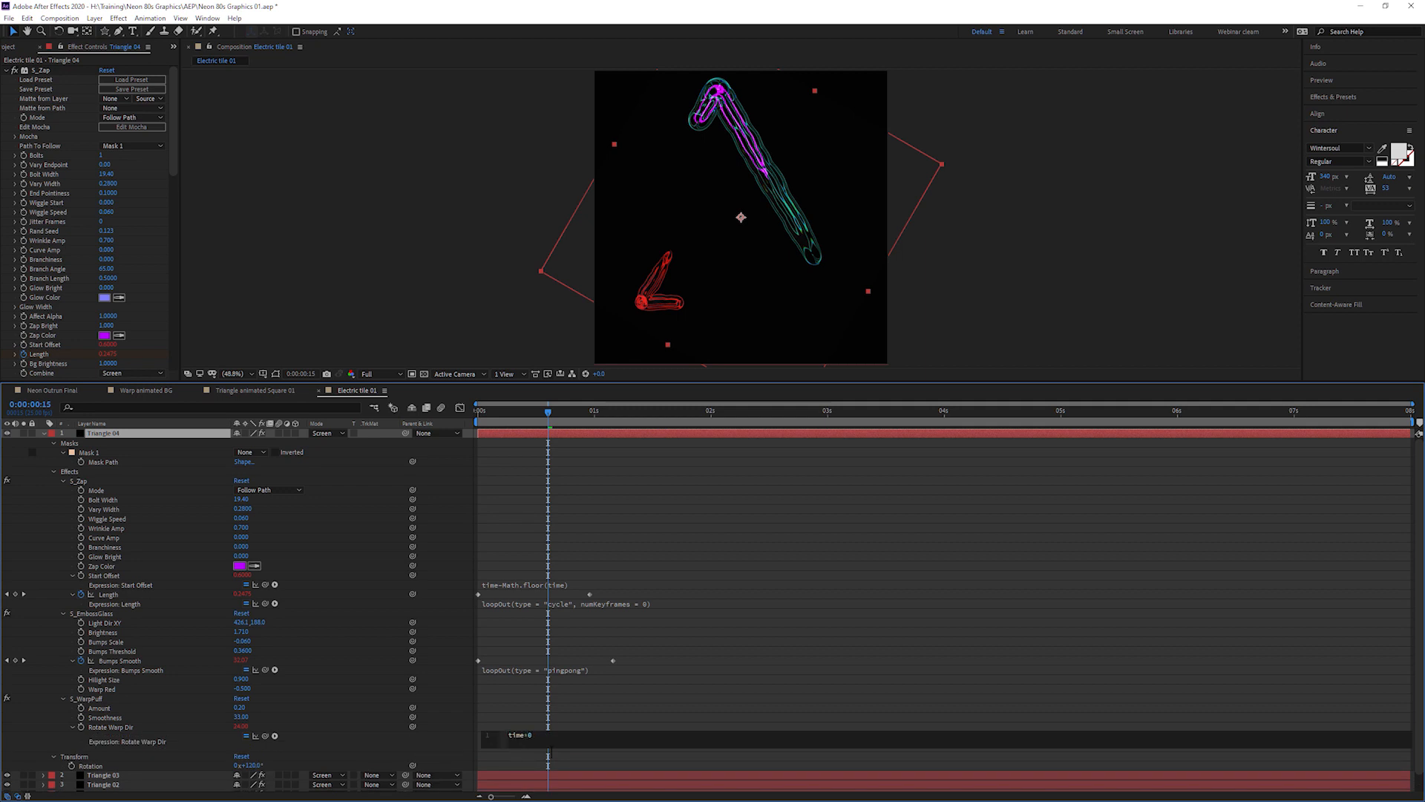
{"action": "left_click", "coordinate": [602, 689]}
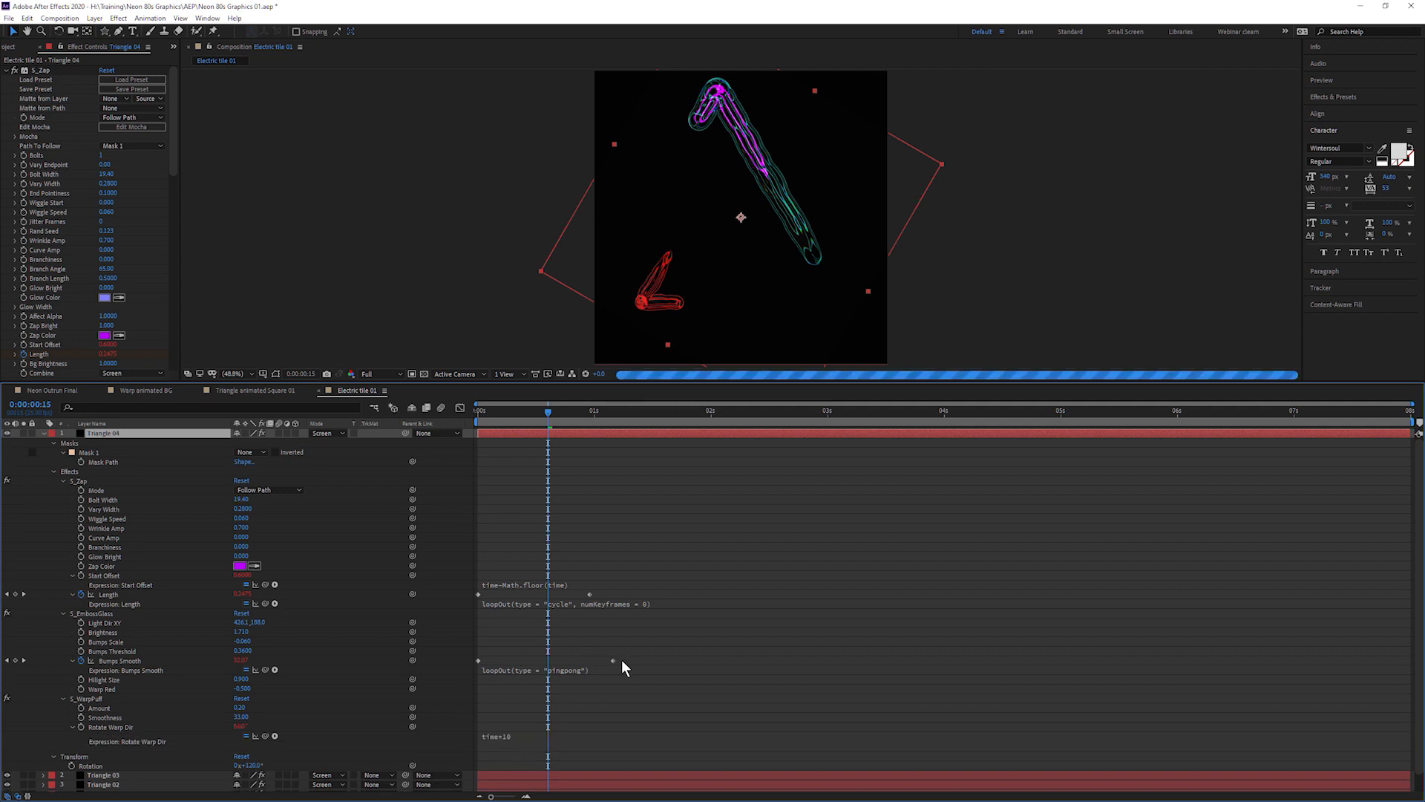
{"action": "left_click_drag", "start_coordinate": [613, 660], "coordinate": [527, 662]}
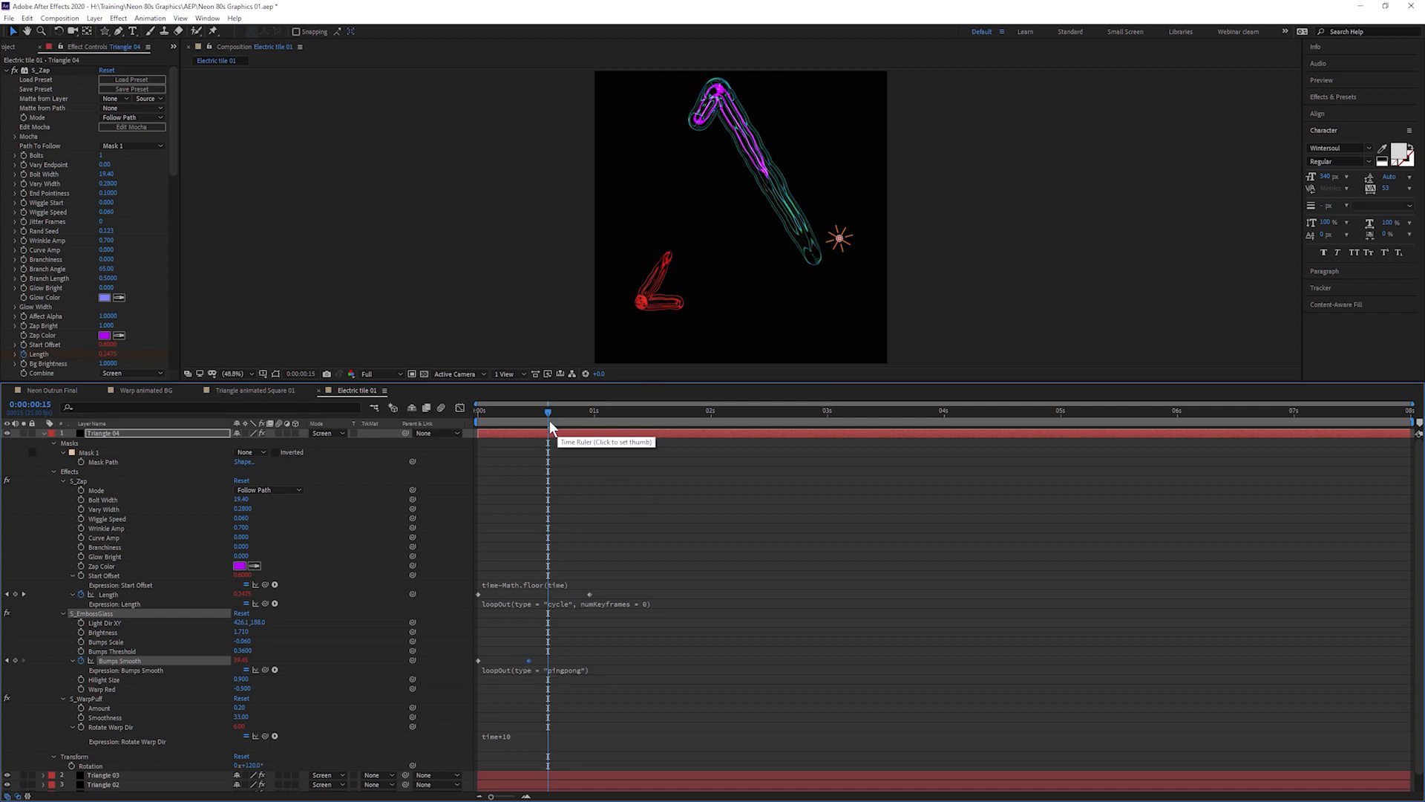
{"action": "left_click_drag", "start_coordinate": [550, 420], "coordinate": [529, 417]}
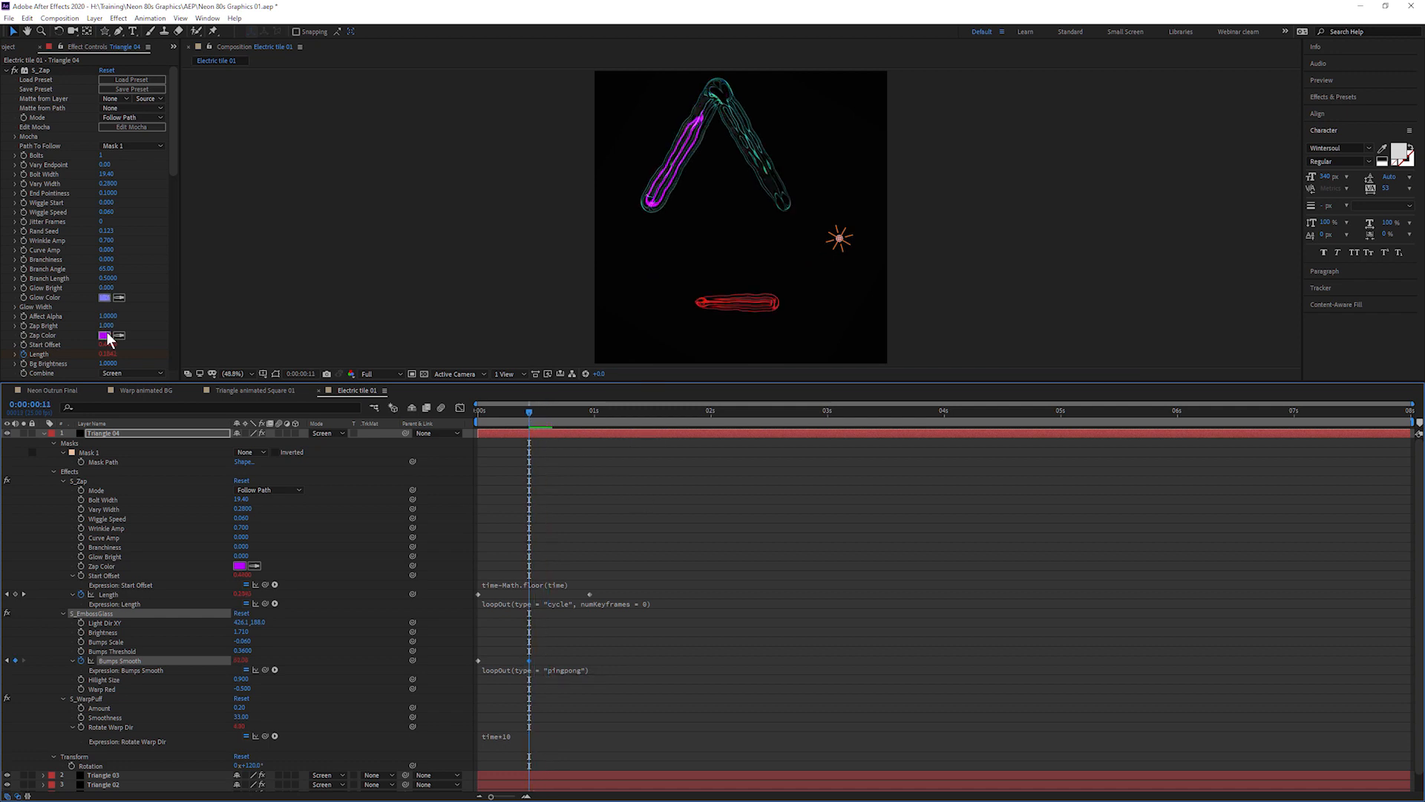
- Set Triangle 04's Zap Color to bright cyan
{"action": "left_click", "coordinate": [105, 336]}
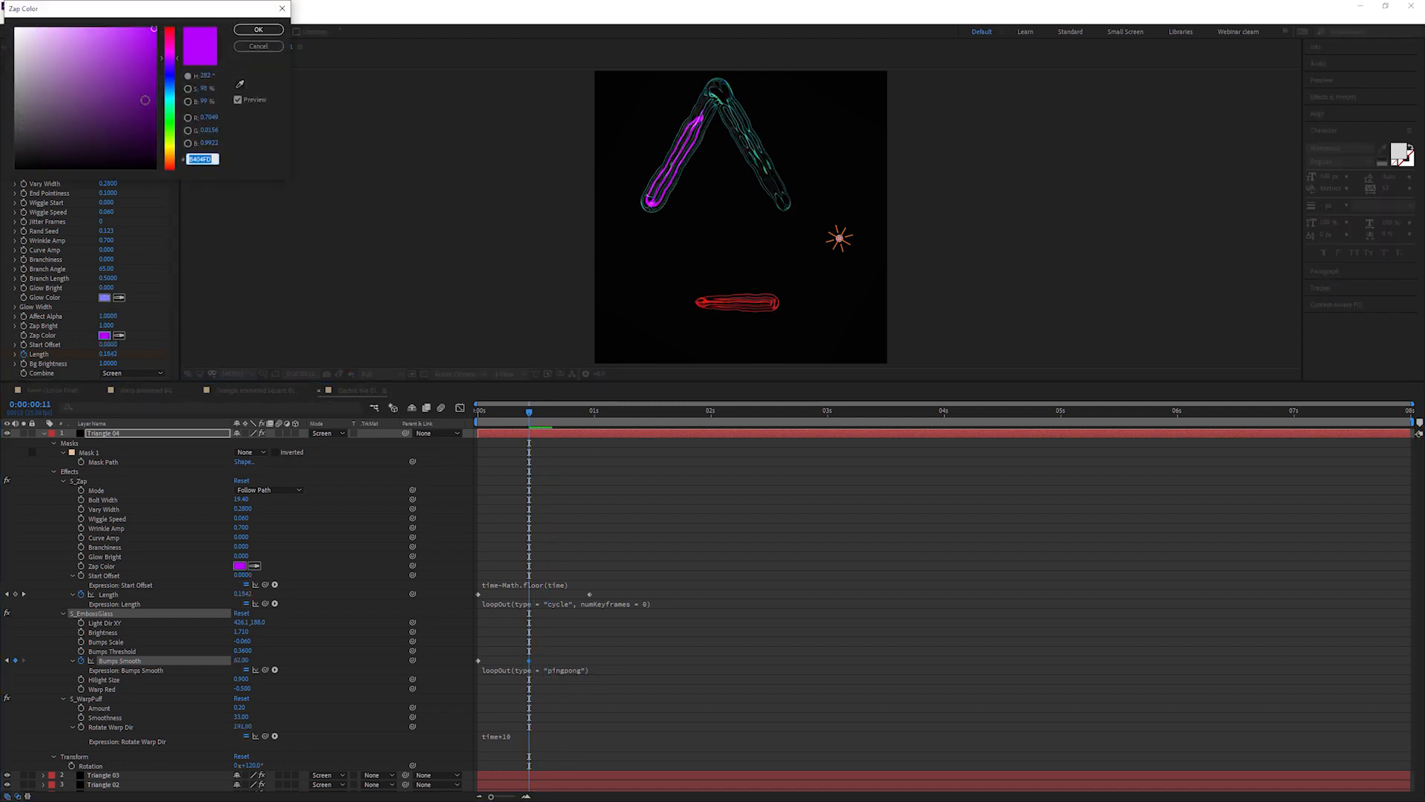
{"action": "left_click", "coordinate": [172, 158]}
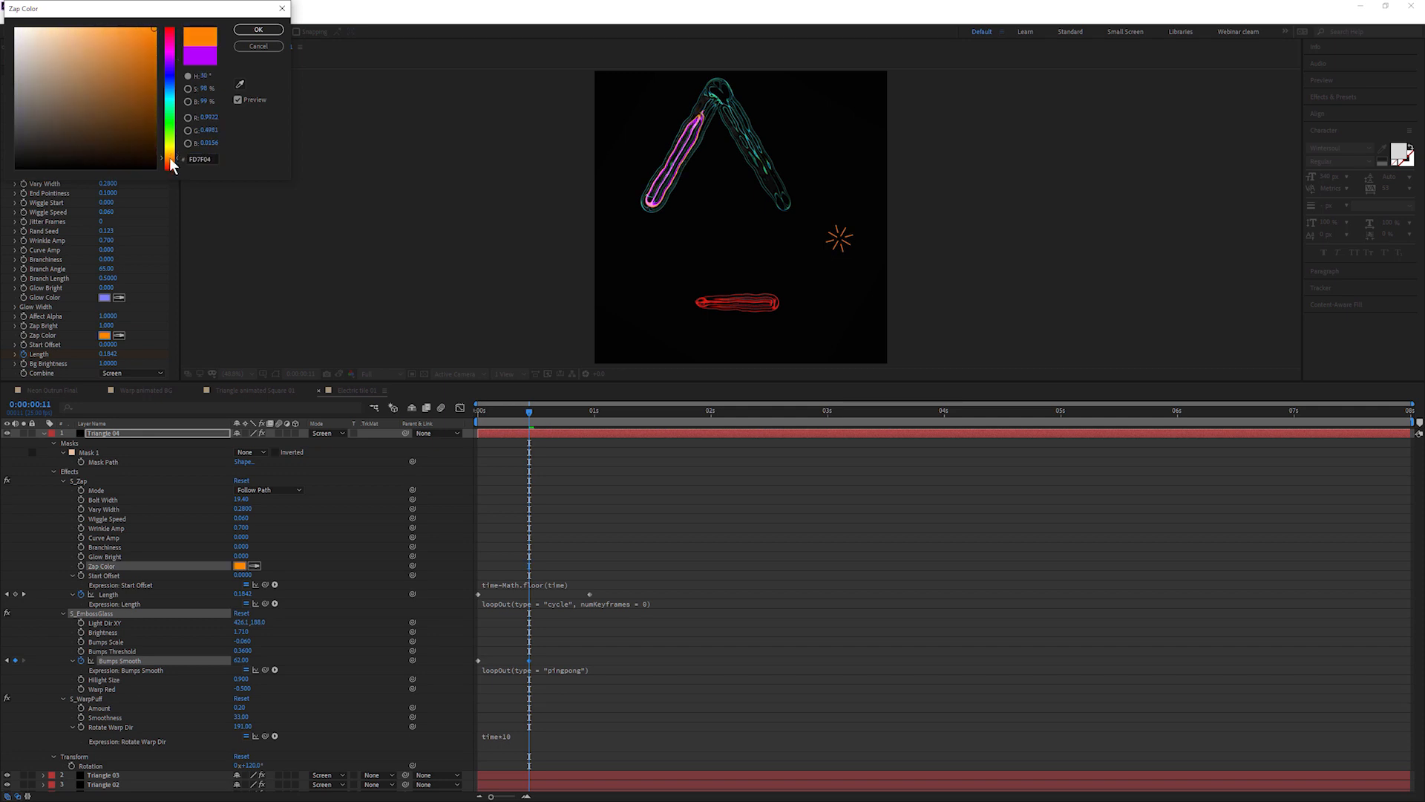
{"action": "left_click_drag", "start_coordinate": [171, 158], "coordinate": [174, 98]}
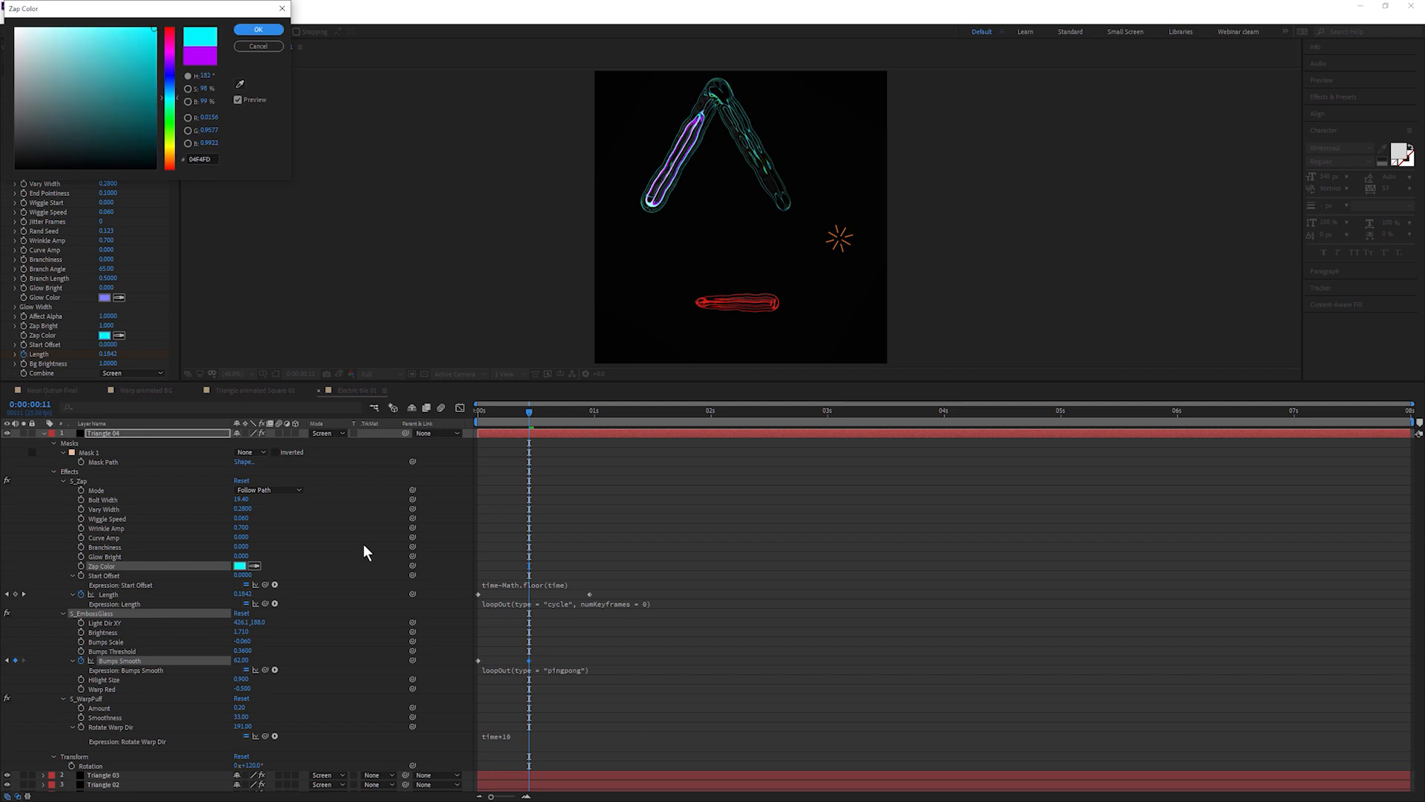
{"action": "left_click", "coordinate": [260, 31]}
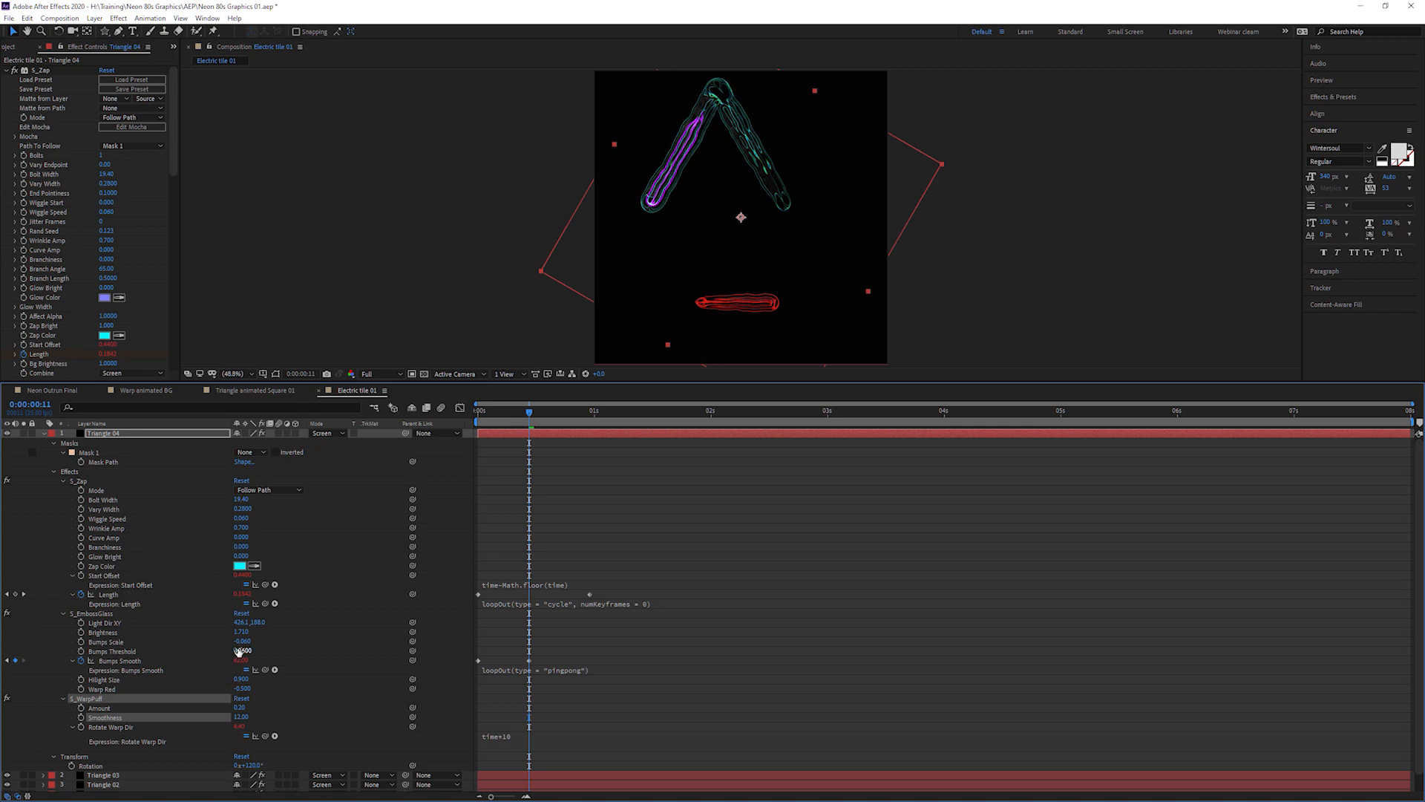
- Adjust Triangle 04's EmbossGlass Bumps Scale and Bumps Threshold, and rotate the layer to 240°
{"action": "mouse_move", "coordinate": [241, 642]}
{"action": "left_mouse_down"}
{"action": "mouse_move", "coordinate": [258, 643]}
{"action": "mouse_move", "coordinate": [214, 655]}
{"action": "mouse_move", "coordinate": [232, 655]}
{"action": "left_mouse_up"}
{"action": "mouse_move", "coordinate": [244, 651]}
{"action": "left_mouse_down"}
{"action": "mouse_move", "coordinate": [221, 651]}
{"action": "mouse_move", "coordinate": [239, 642]}
{"action": "left_mouse_up"}
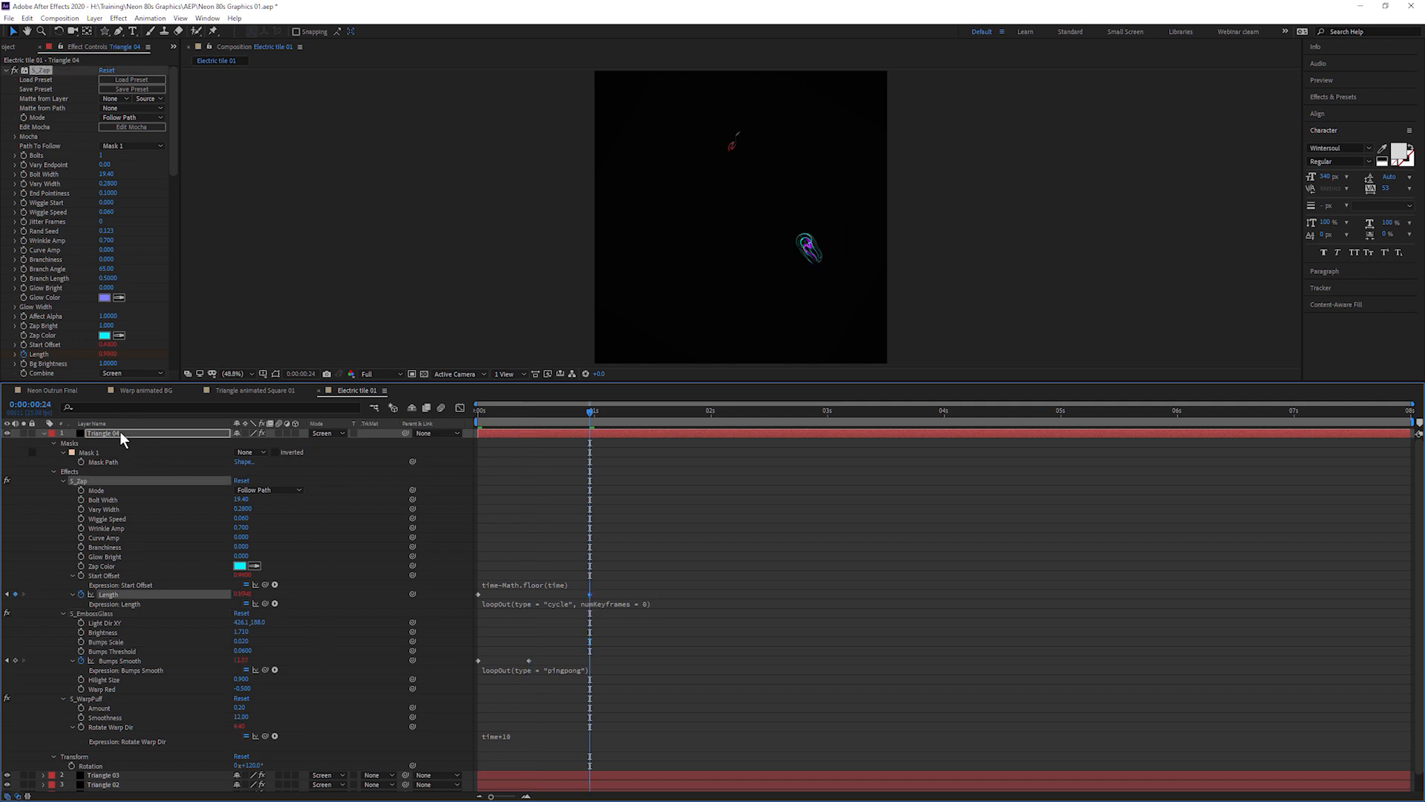
{"action": "key", "text": "u"}
{"action": "key", "text": "r"}
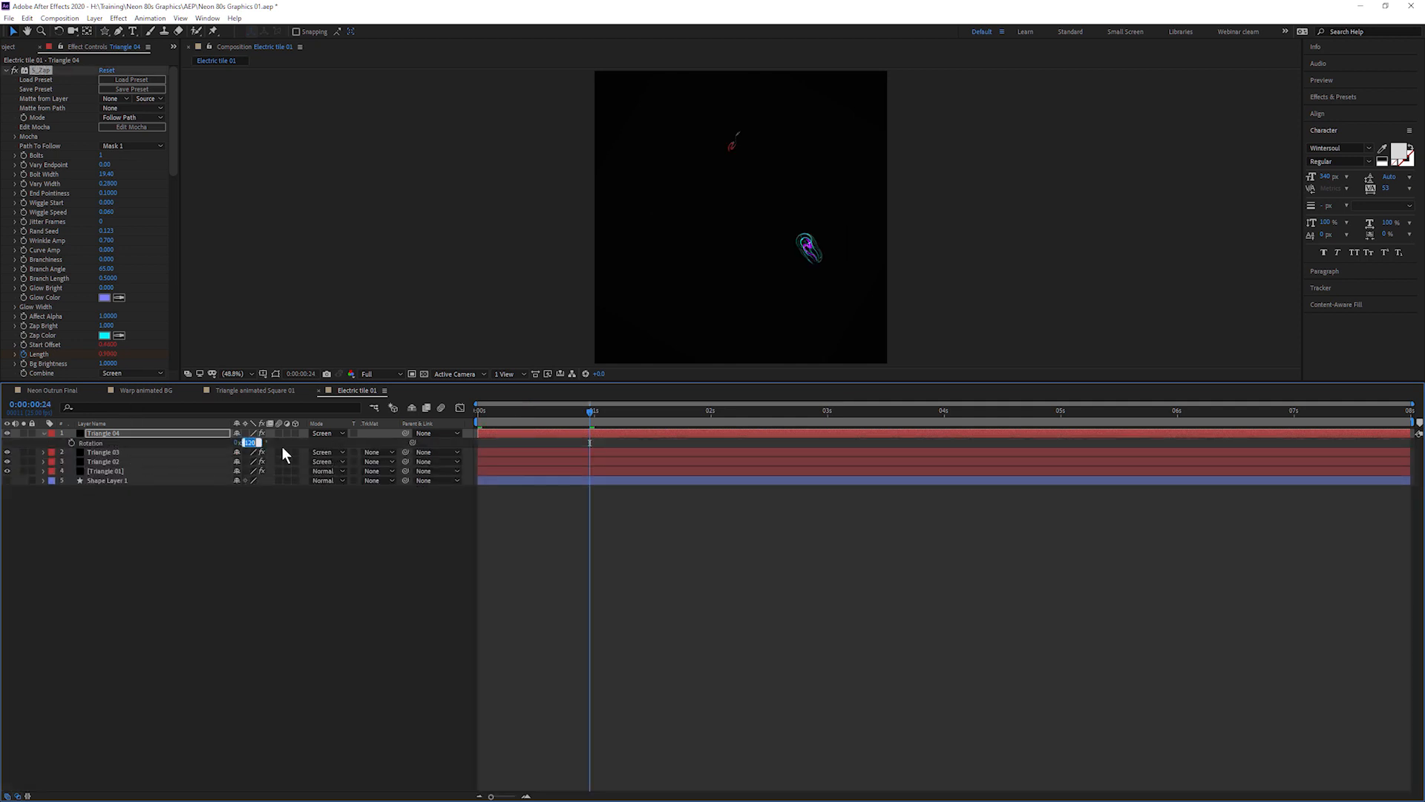
{"action": "type", "text": "240"}
{"action": "key", "text": "Return"}
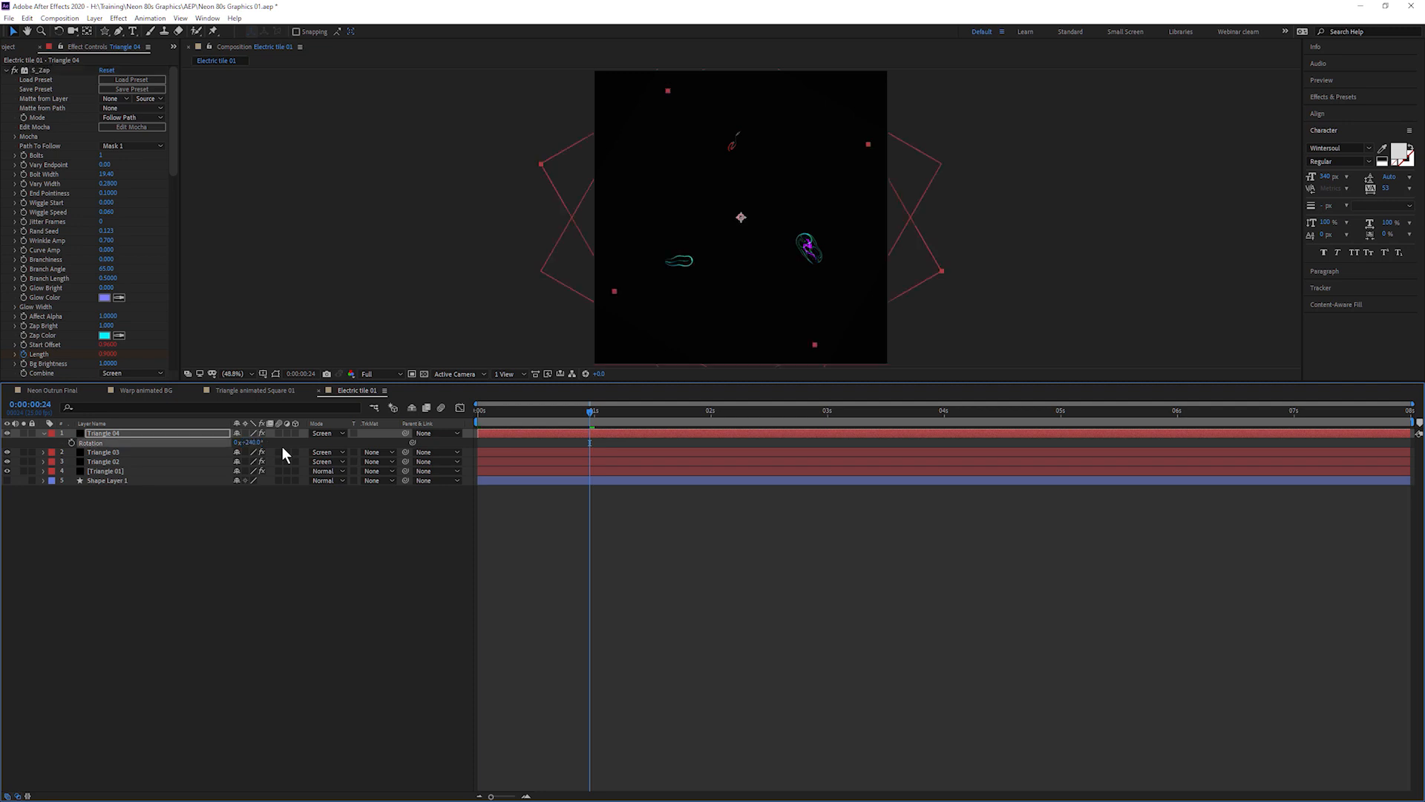
- Set Triangle 04's Zap Color to orange, and preview and scrub the combined bolts
{"action": "left_click", "coordinate": [104, 336]}
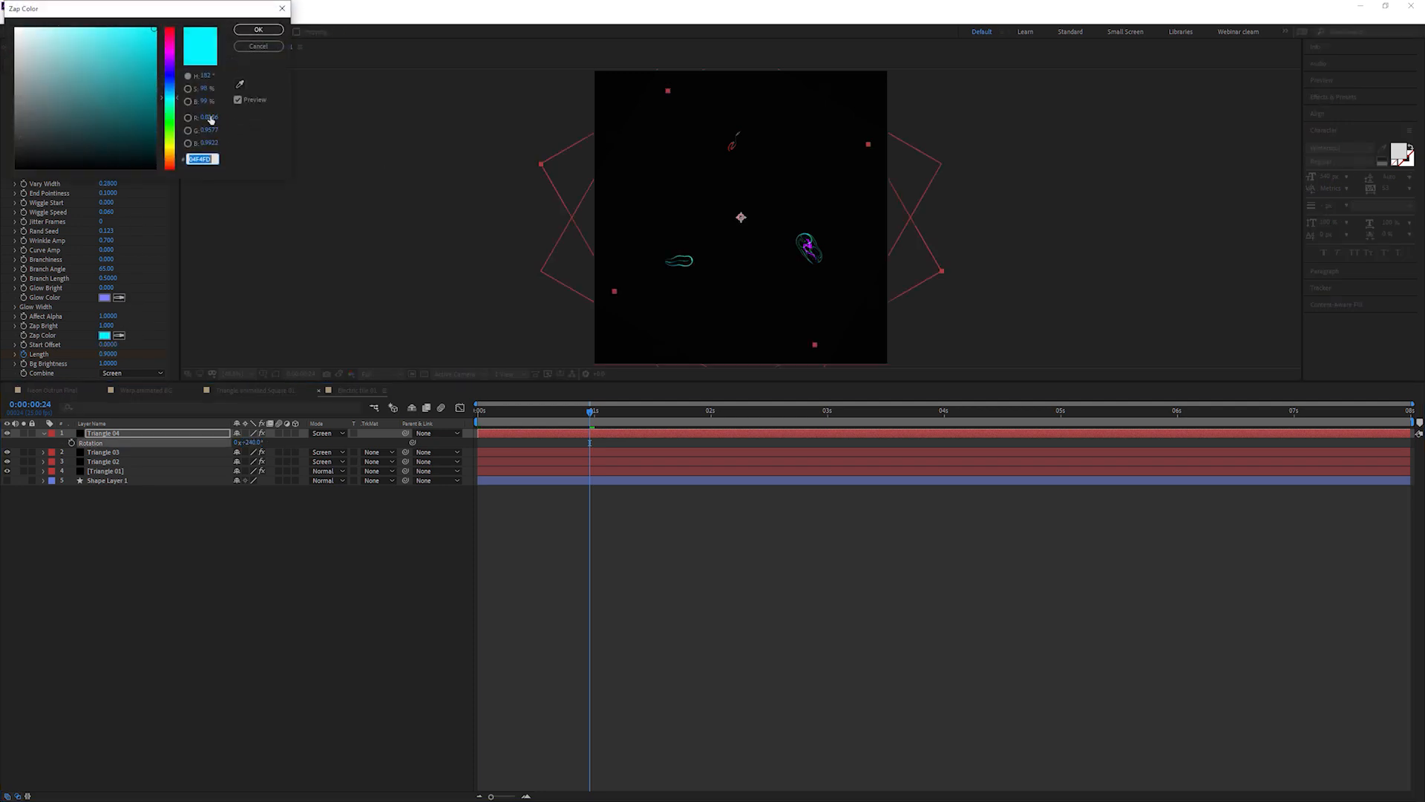
{"action": "left_click_drag", "start_coordinate": [171, 166], "coordinate": [174, 158]}
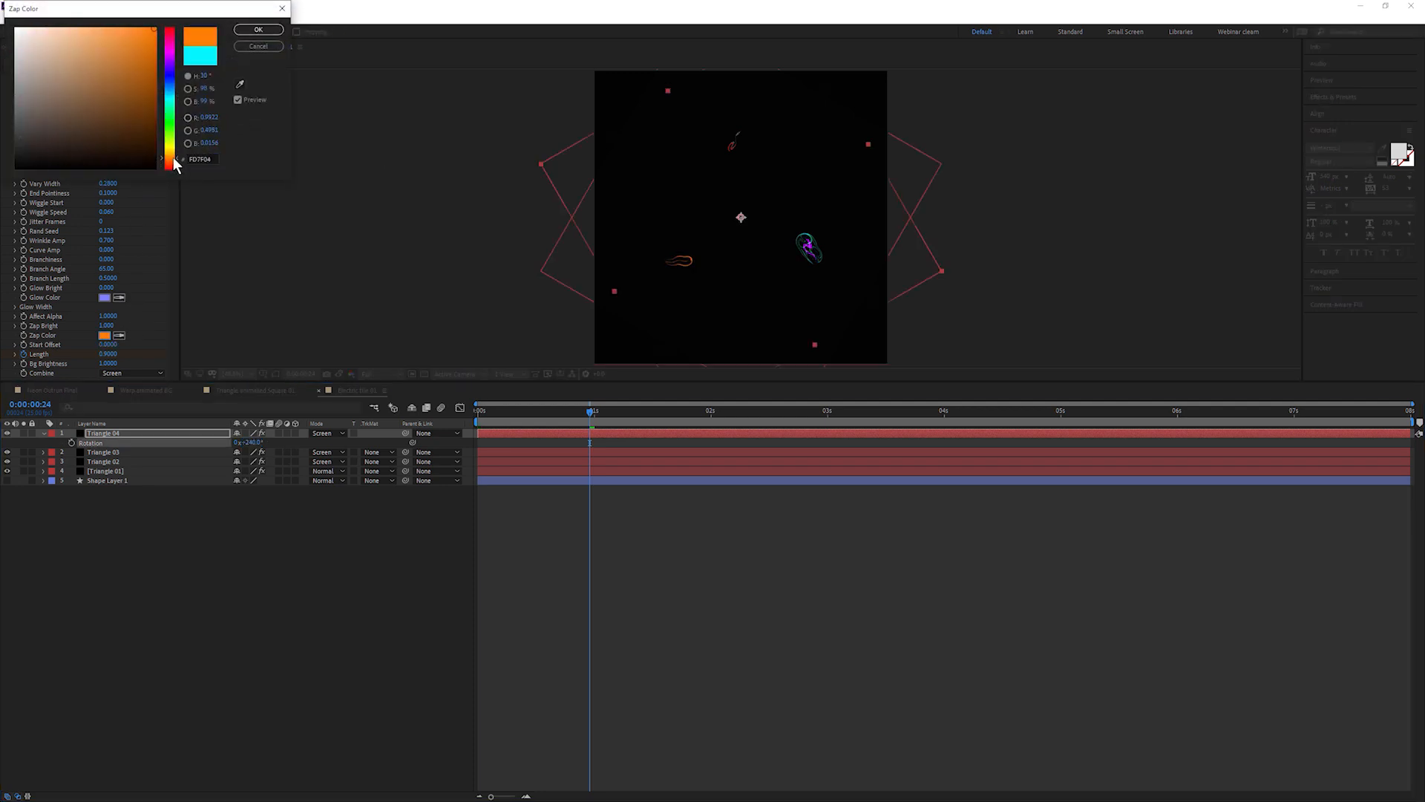
{"action": "left_click", "coordinate": [249, 31]}
{"action": "key", "text": "space"}
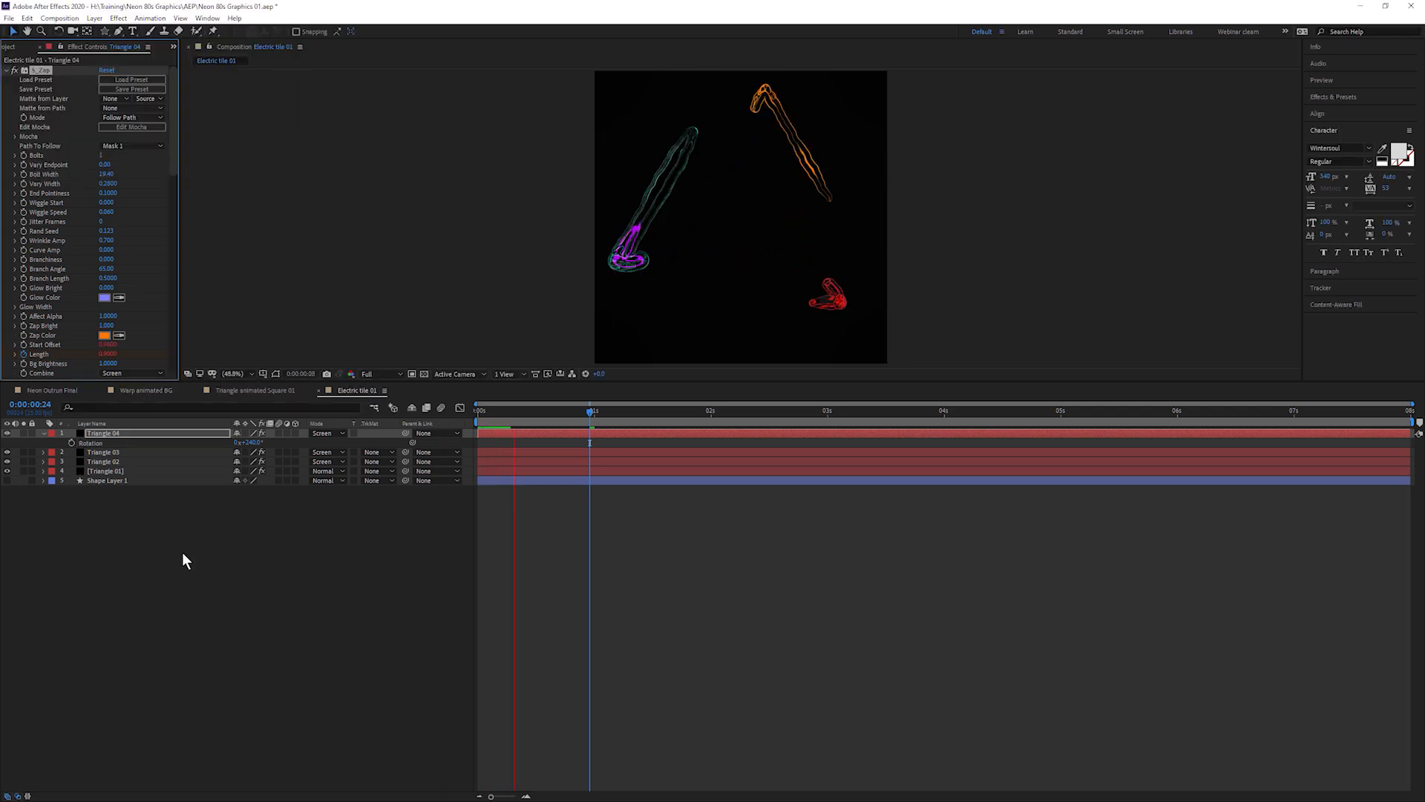
{"action": "left_click", "coordinate": [600, 412]}
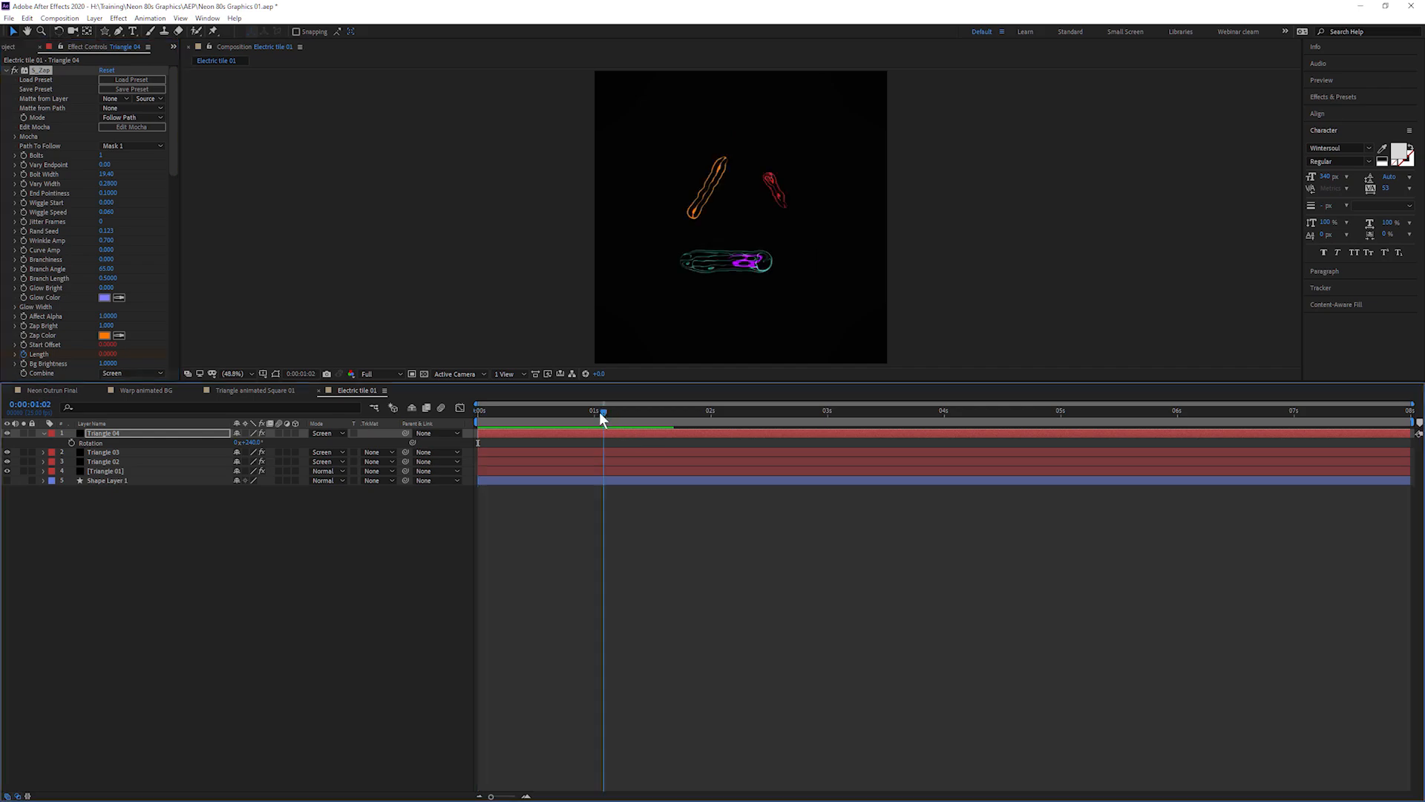
{"action": "left_click_drag", "start_coordinate": [601, 413], "coordinate": [524, 413]}
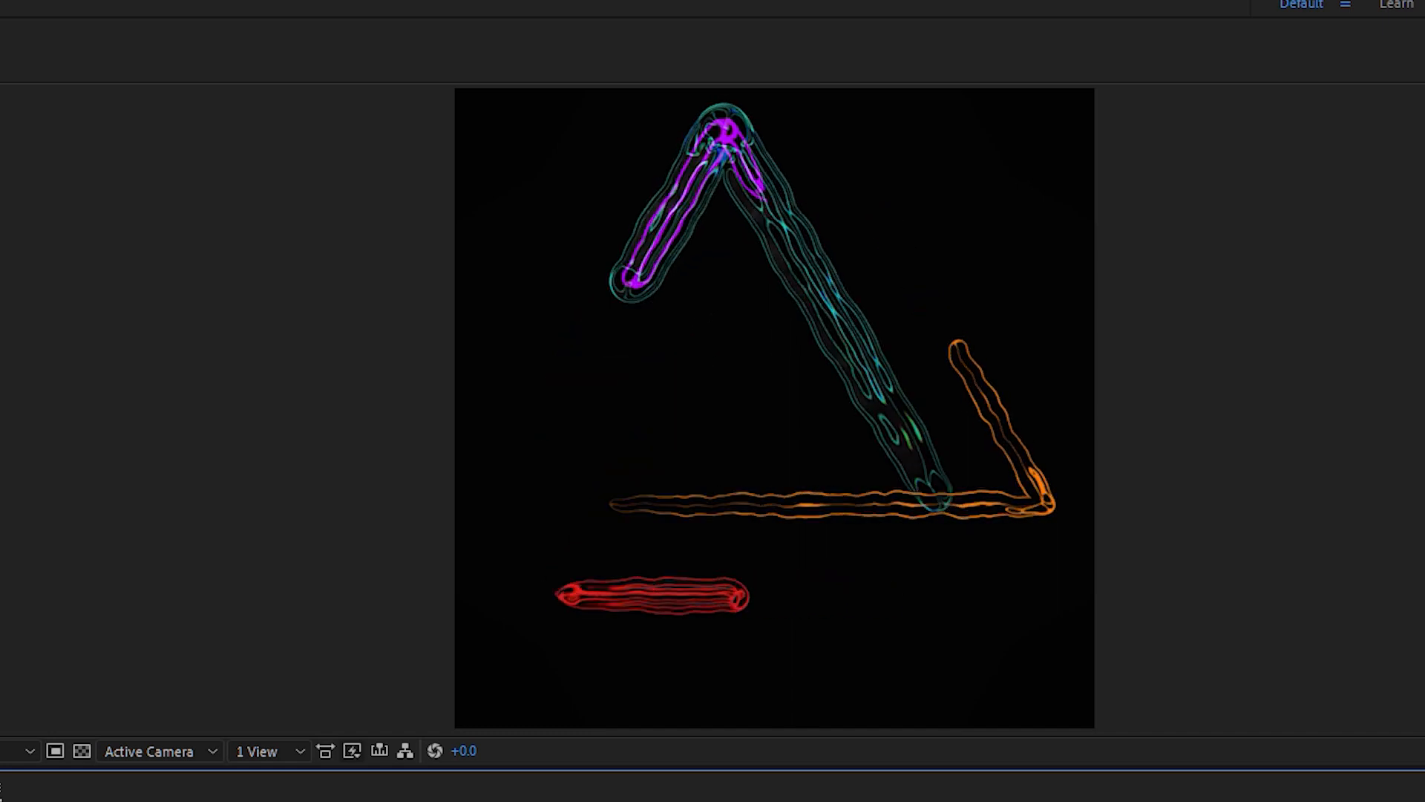
- Align the rotated layers' anchor points with the triangle's centre and preview the bolts with layer controls hidden
{"action": "left_click", "coordinate": [785, 519]}
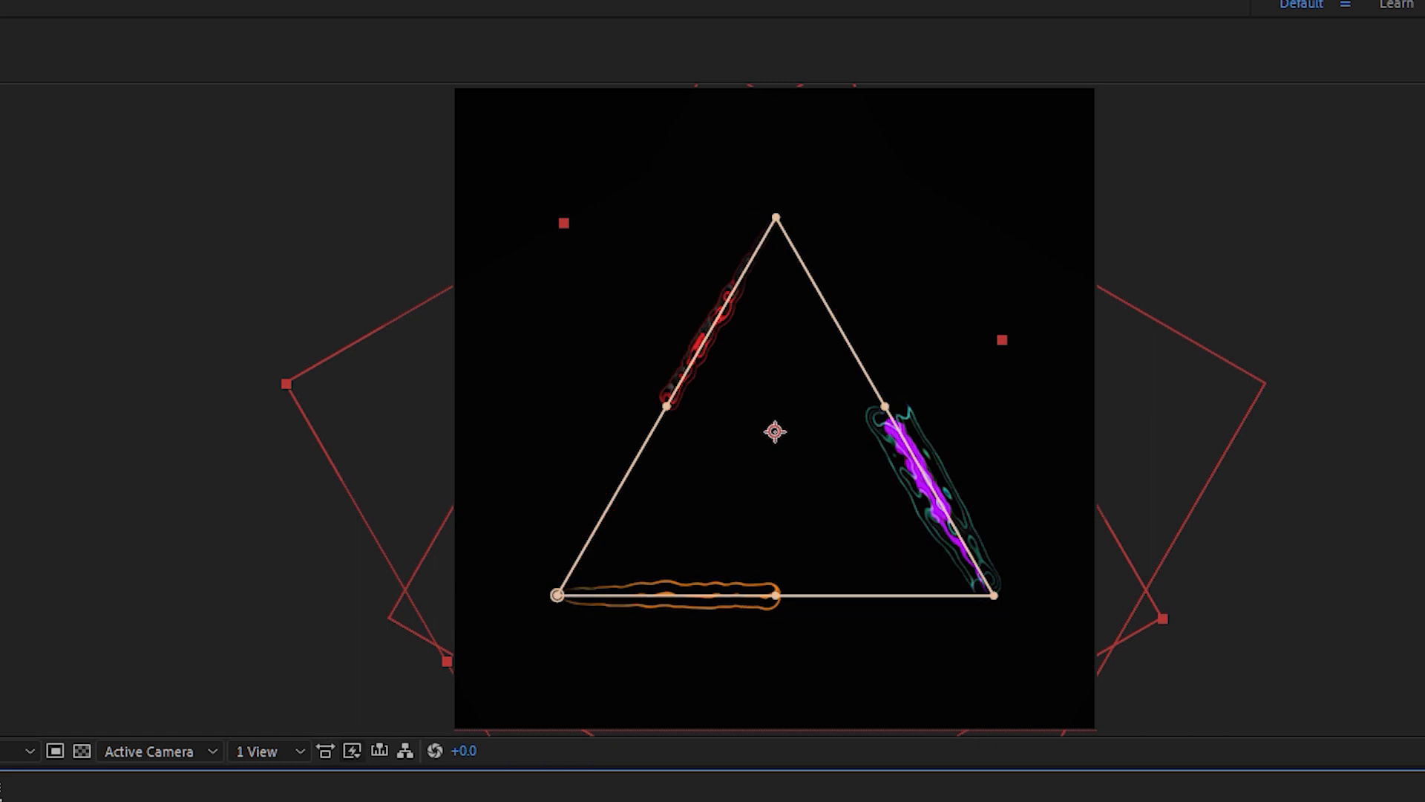
{"action": "key", "text": "ctrl+shift+h"}
{"action": "key", "text": "space"}
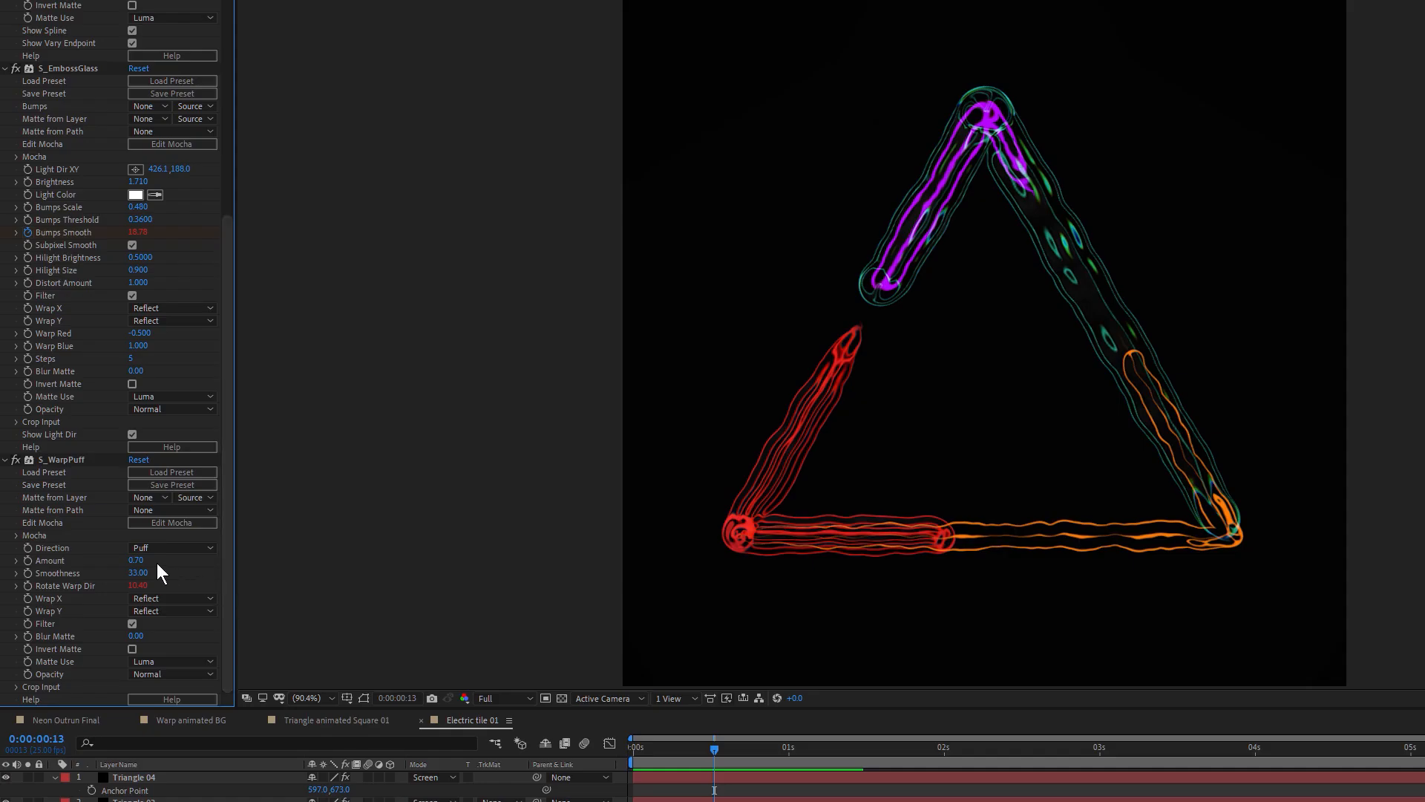
- Set Triangle 03's S_WarpPuff Amount to -0.80 and scrub through the timeline to check the bolts
{"action": "left_click_drag", "start_coordinate": [135, 562], "coordinate": [151, 567]}
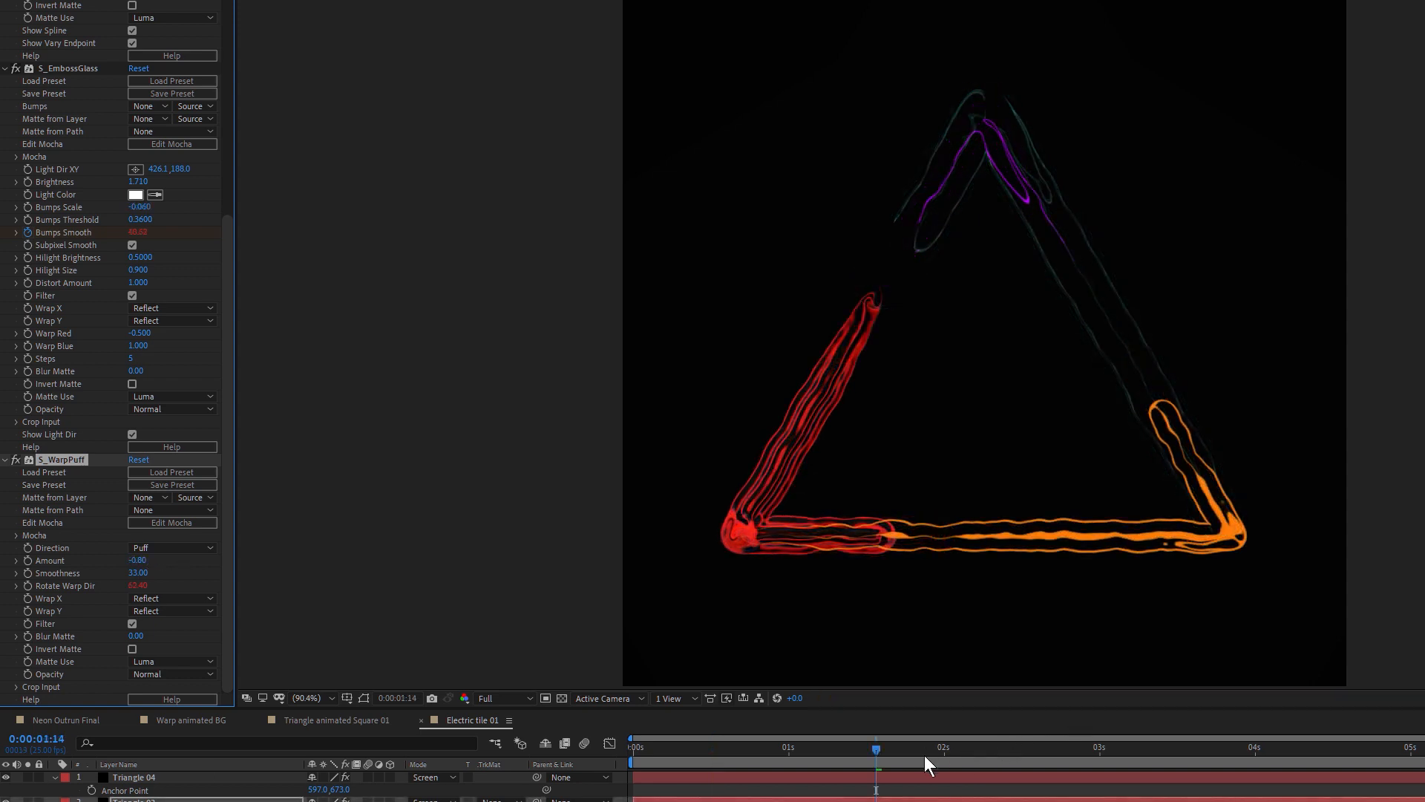
{"action": "left_click_drag", "start_coordinate": [924, 755], "coordinate": [1199, 772]}
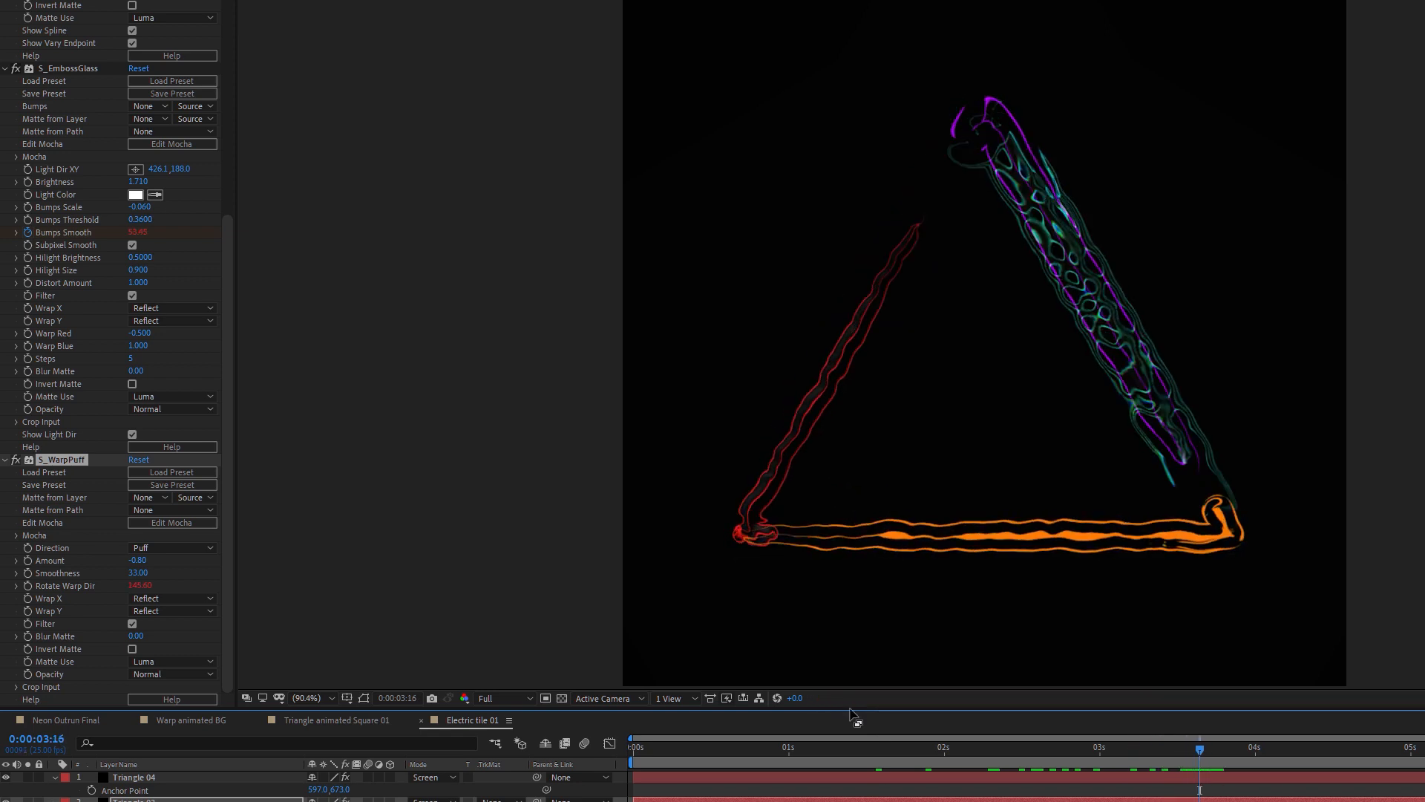
- Collapse the expanded properties of the triangle layers and deselect all layers
{"action": "left_click", "coordinate": [54, 778]}
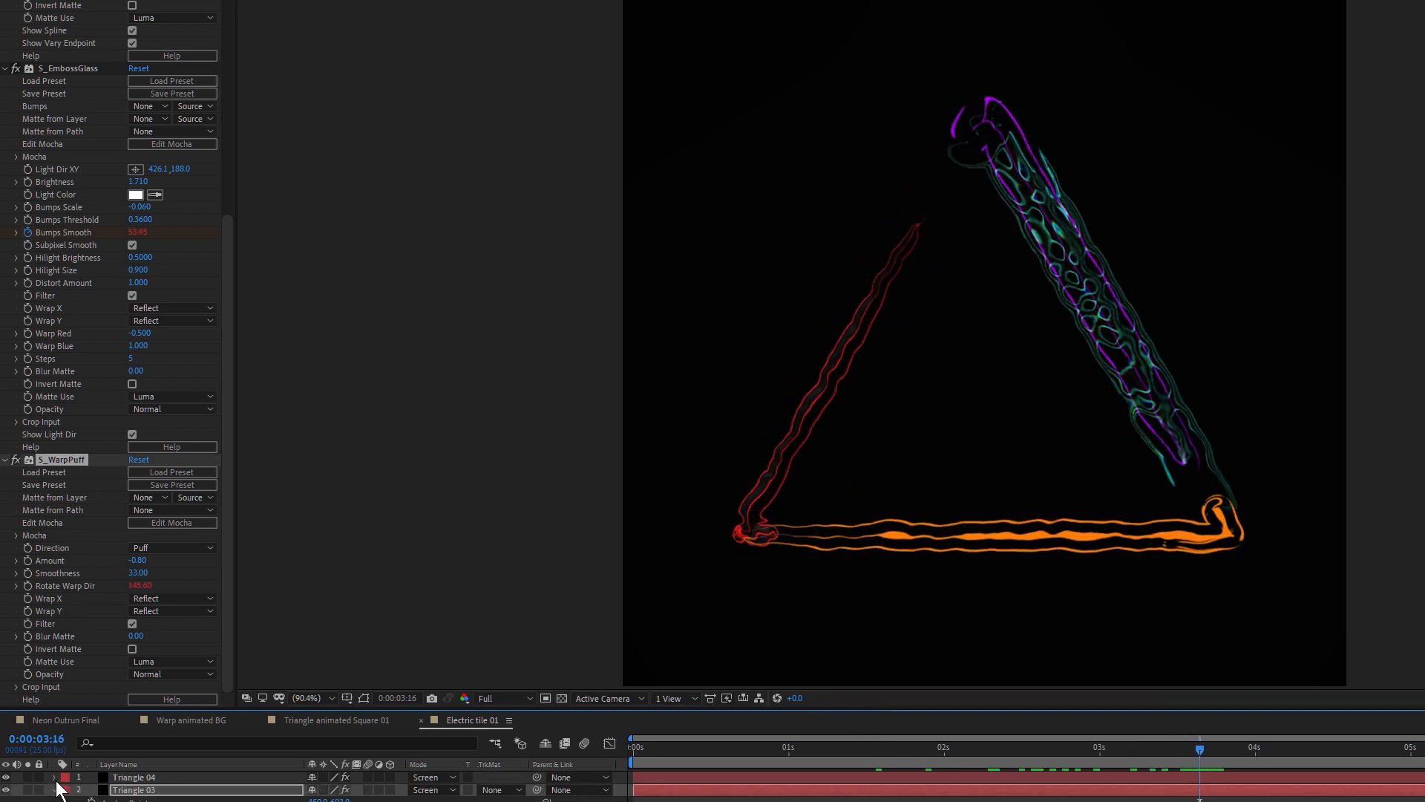
{"action": "left_click", "coordinate": [55, 790]}
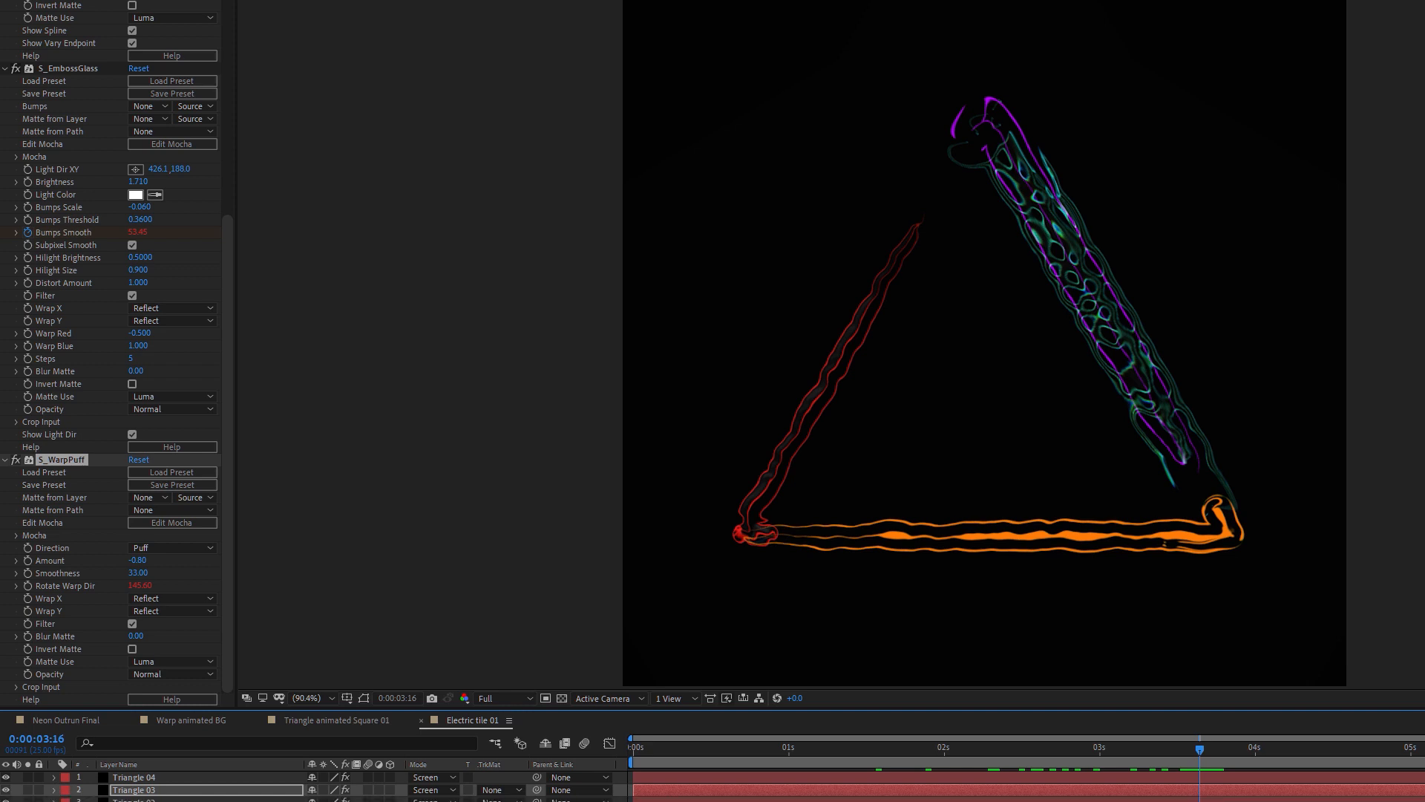
{"action": "key", "text": "F2"}
{"action": "key", "text": "F2"}
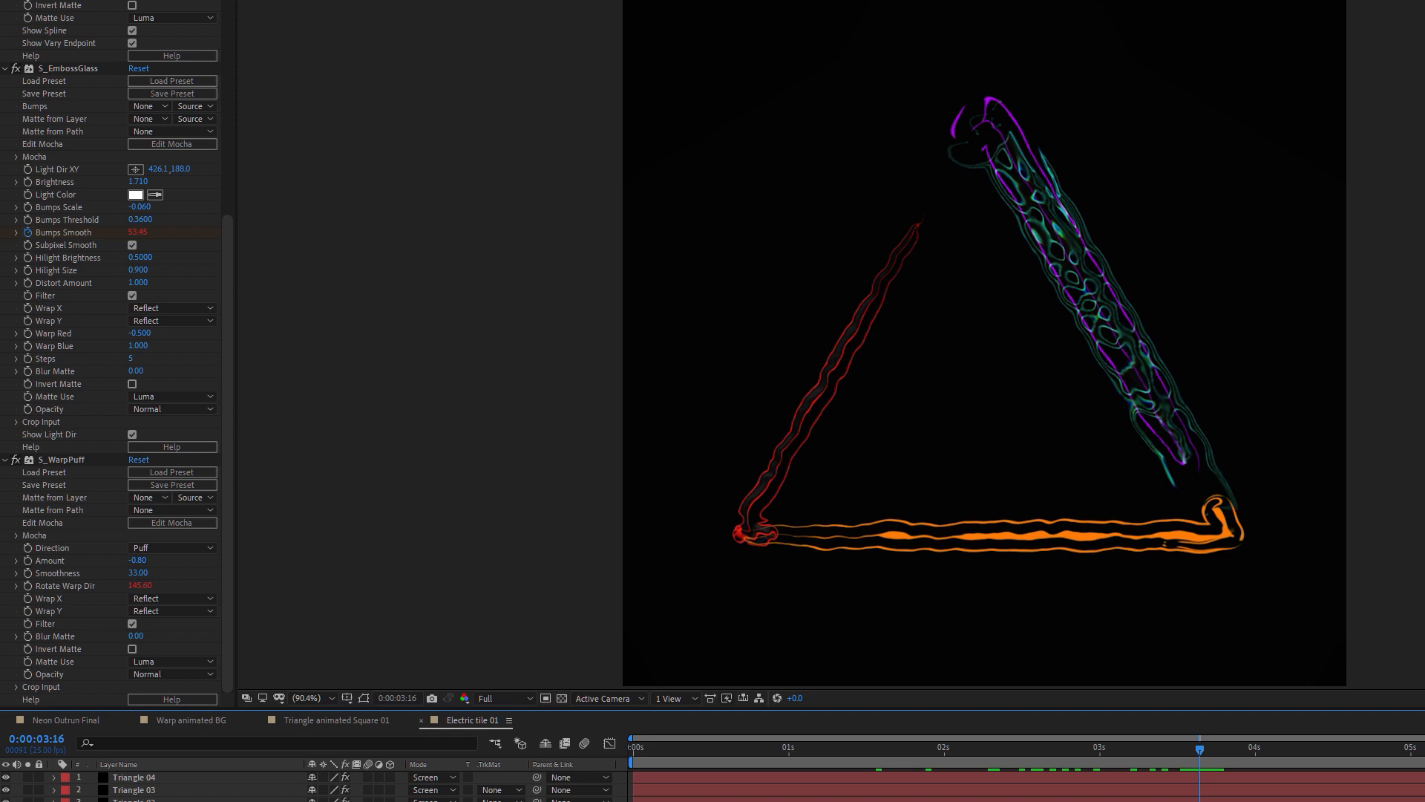
- Add a new adjustment layer above the triangle layers and apply the Sapphire Builder S_Effect to it
{"action": "left_click", "coordinate": [59, 17]}
{"action": "mouse_move", "coordinate": [96, 21]}
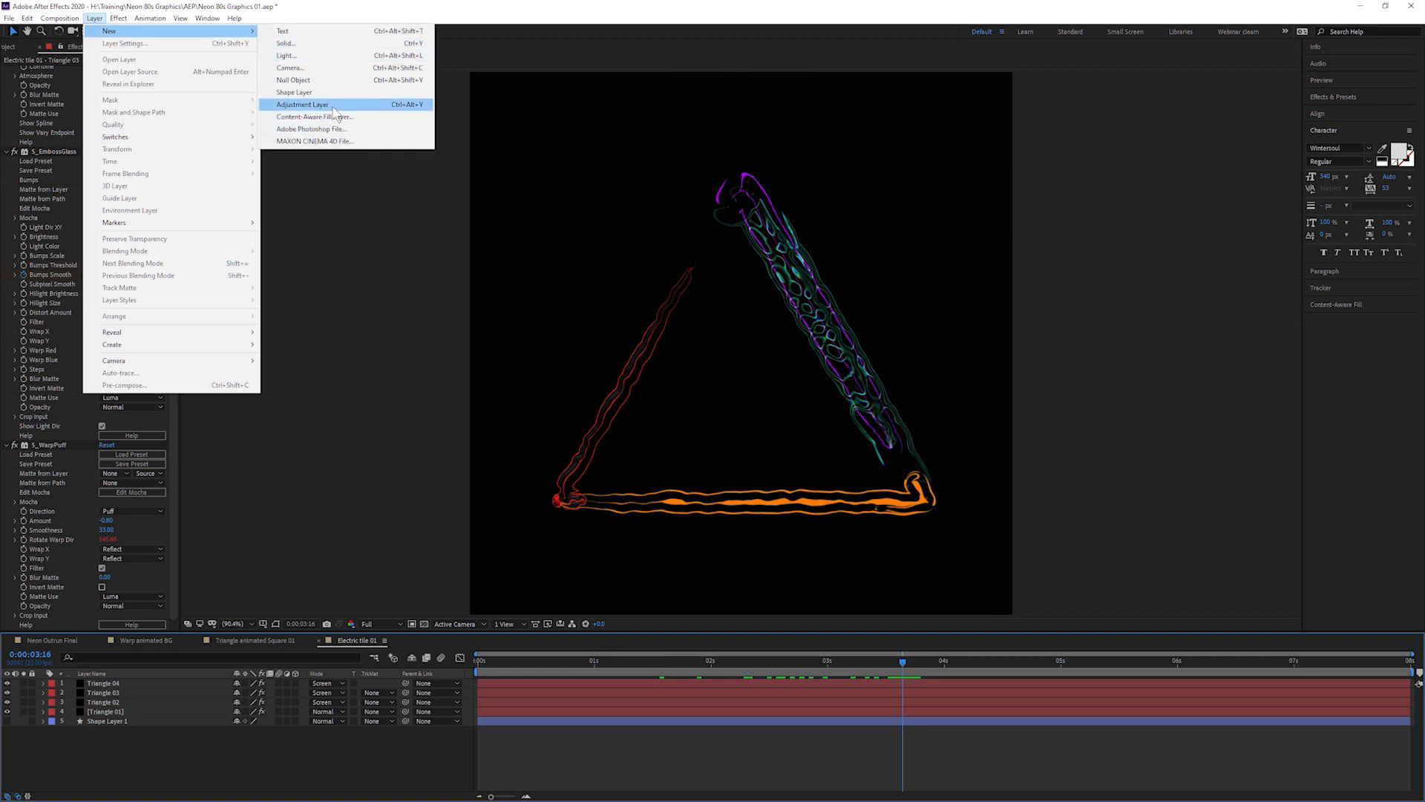
{"action": "left_click", "coordinate": [305, 104]}
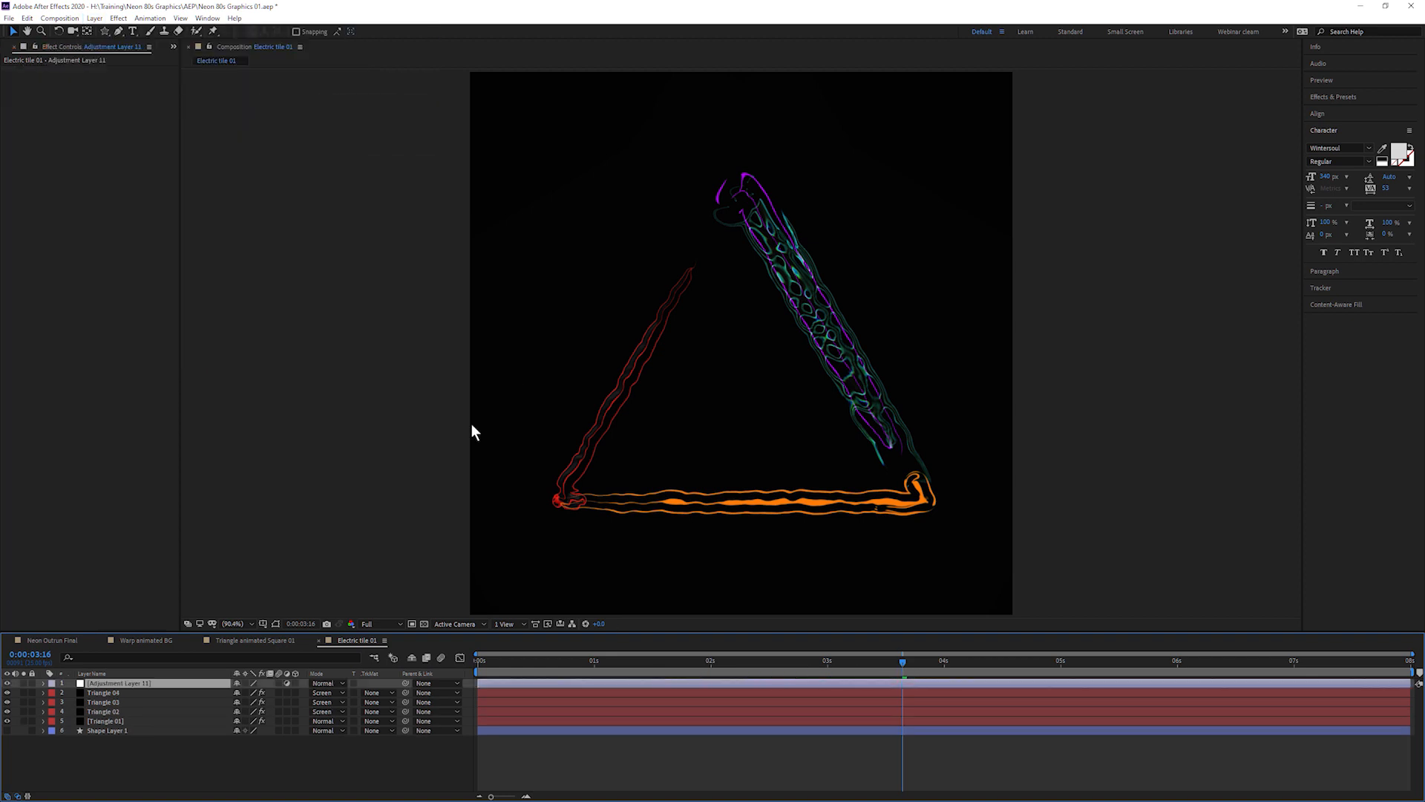
{"action": "left_click", "coordinate": [123, 23]}
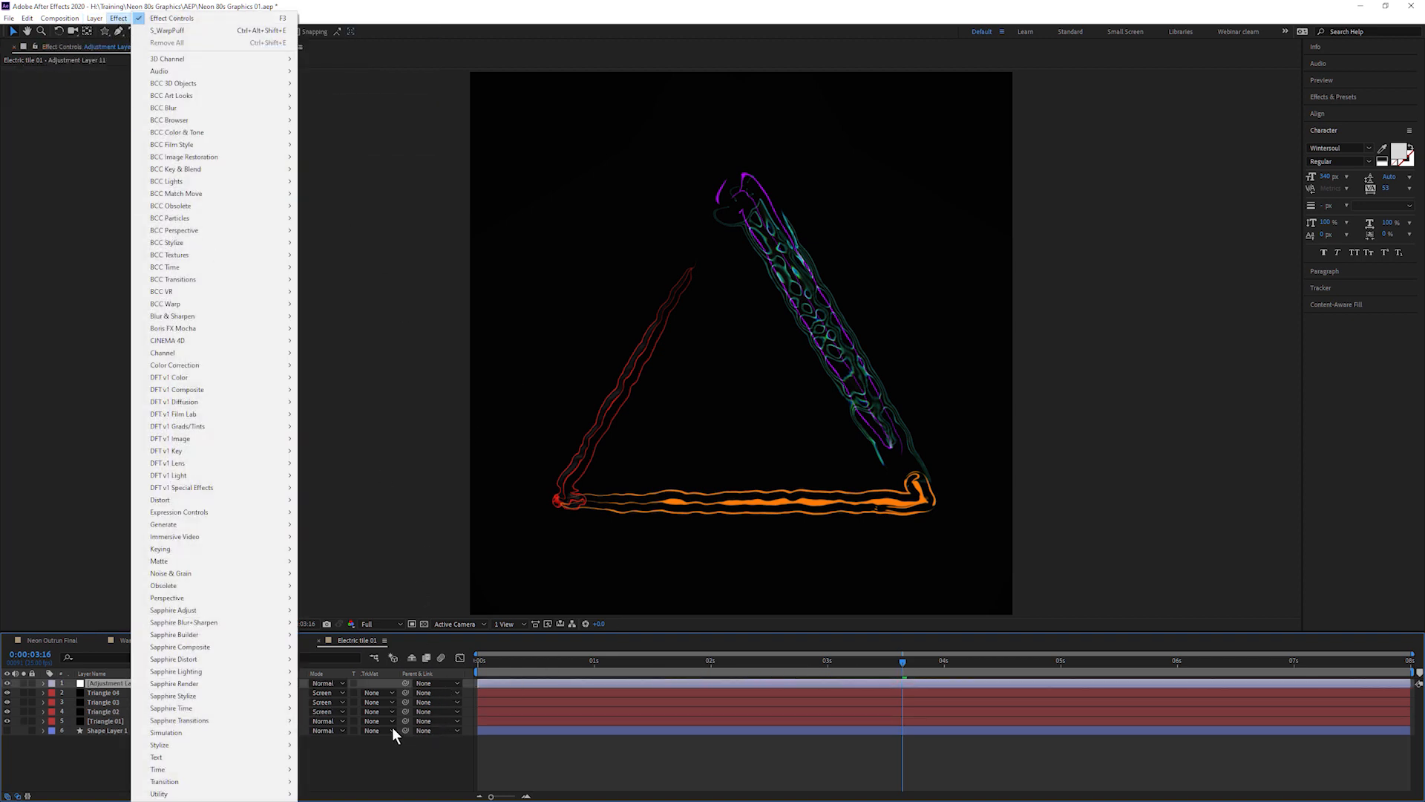
{"action": "mouse_move", "coordinate": [254, 636]}
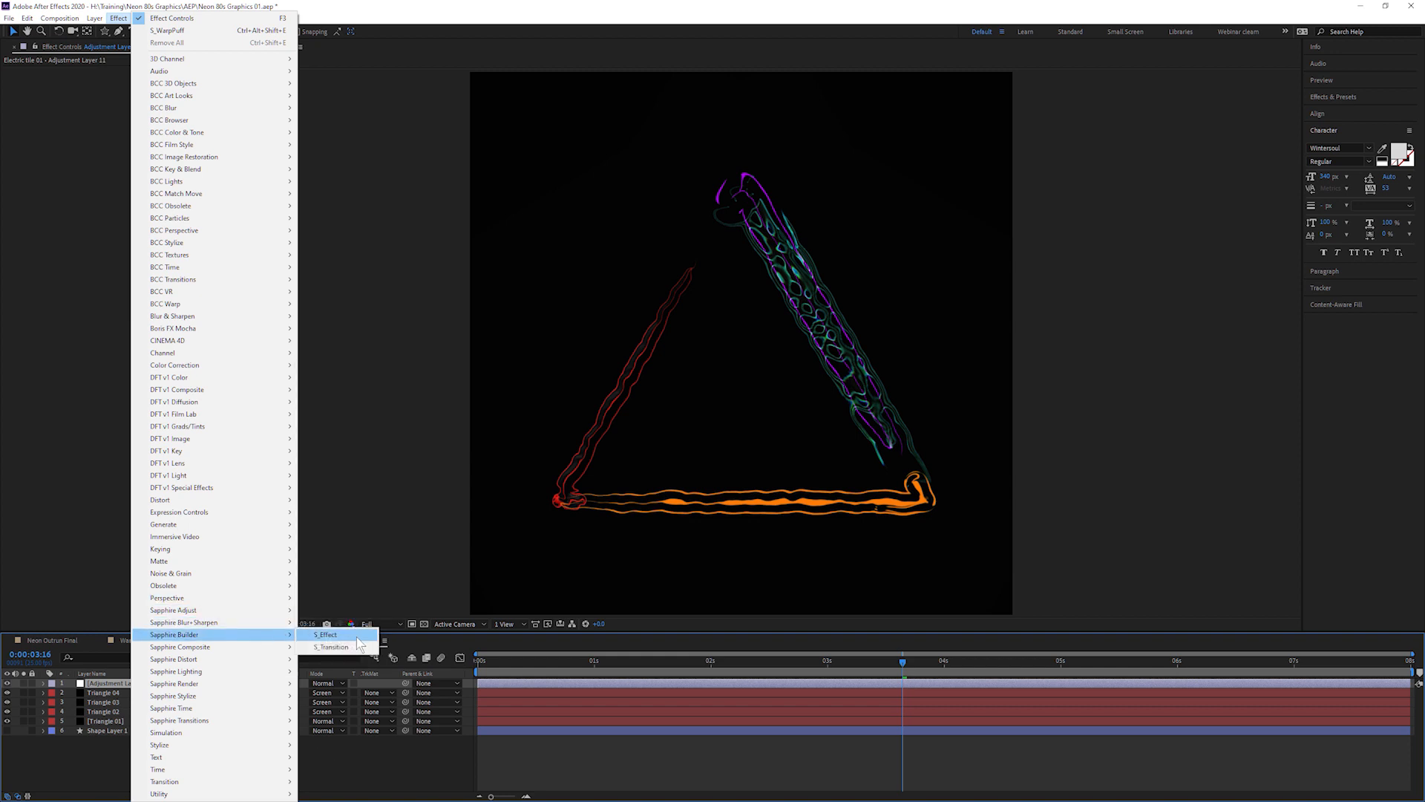
{"action": "left_click", "coordinate": [356, 637]}
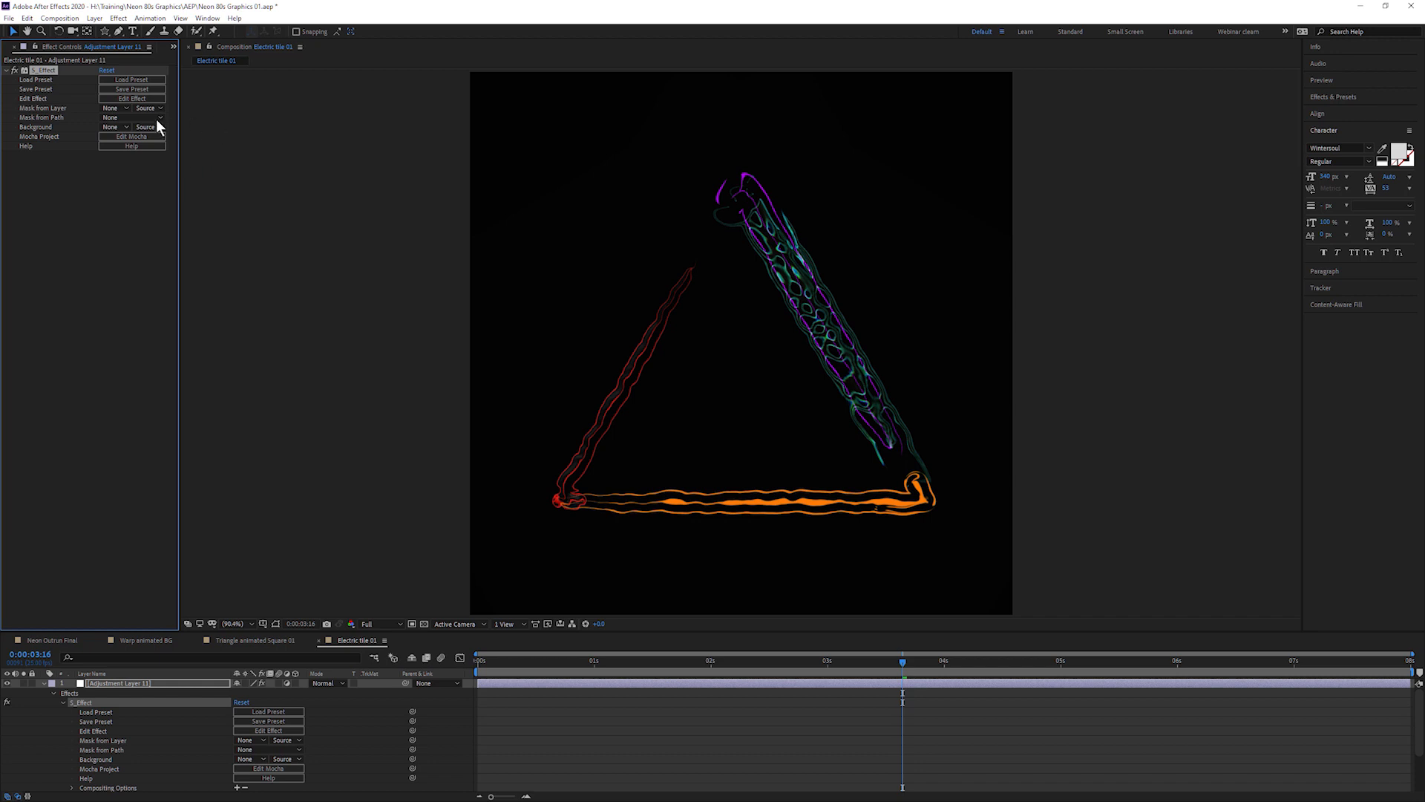
- Compare the Bigger glow and blur builder presets, load Bigger Beautiful Glow AE into S_Effect, and preview the glowing bolts
{"action": "left_click", "coordinate": [131, 78]}
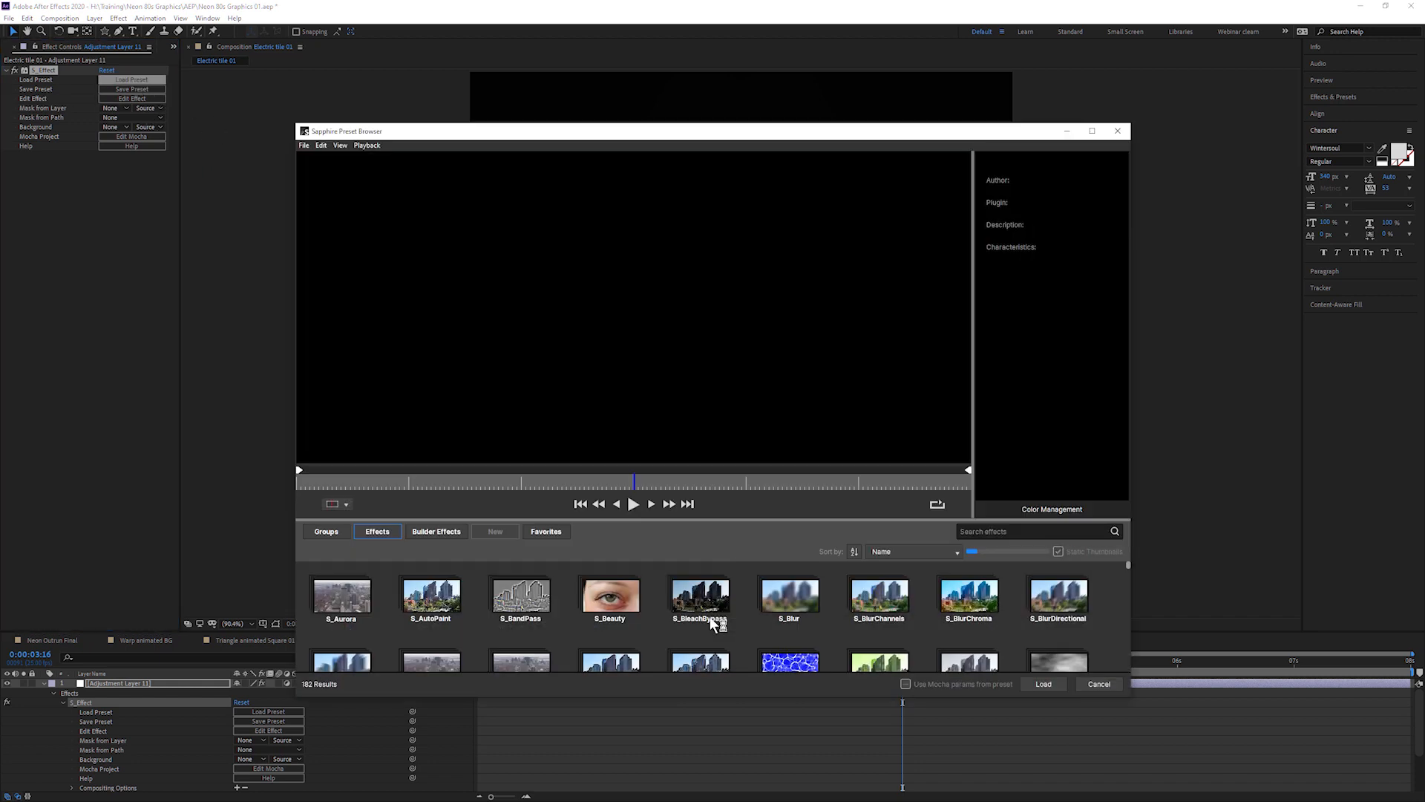
{"action": "left_click", "coordinate": [444, 532]}
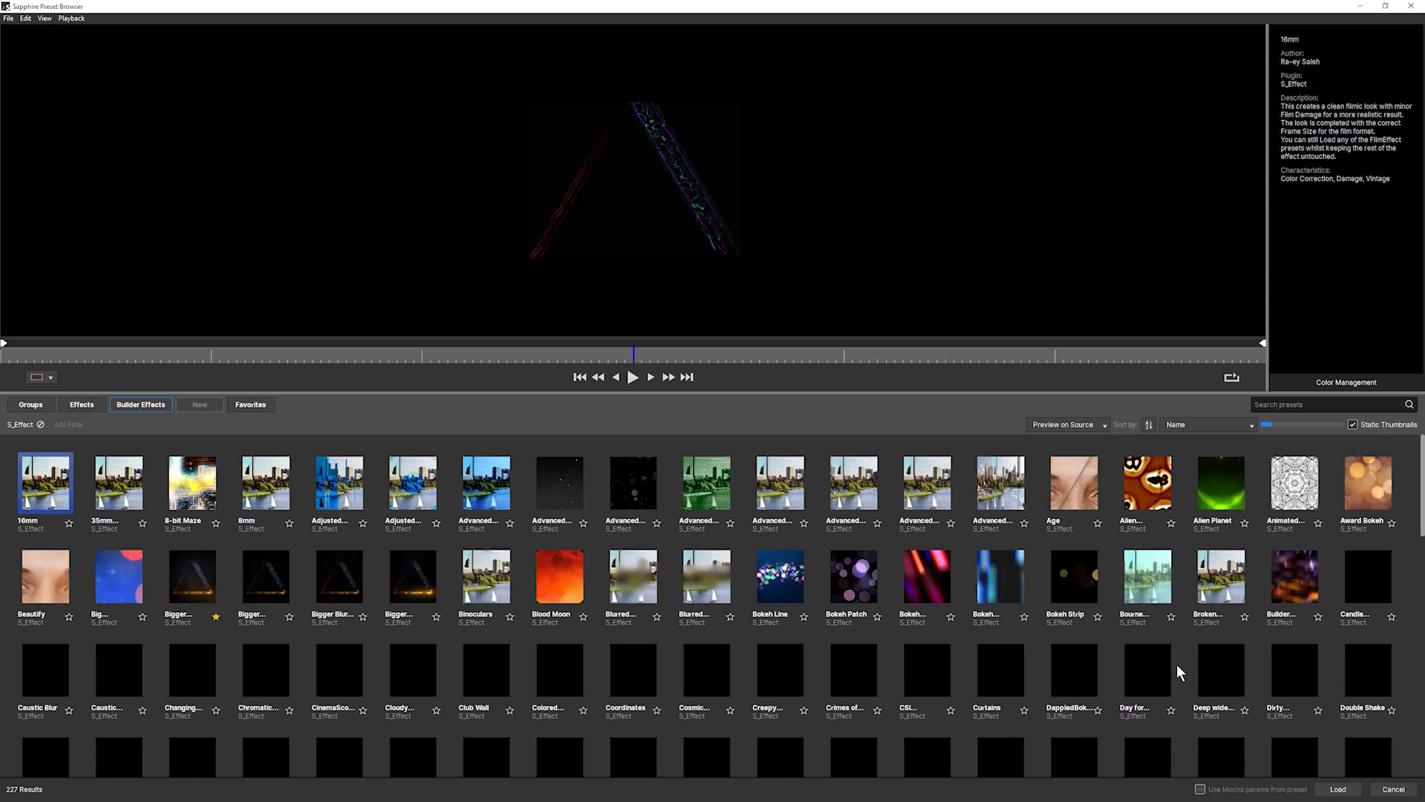
{"action": "left_click", "coordinate": [176, 589]}
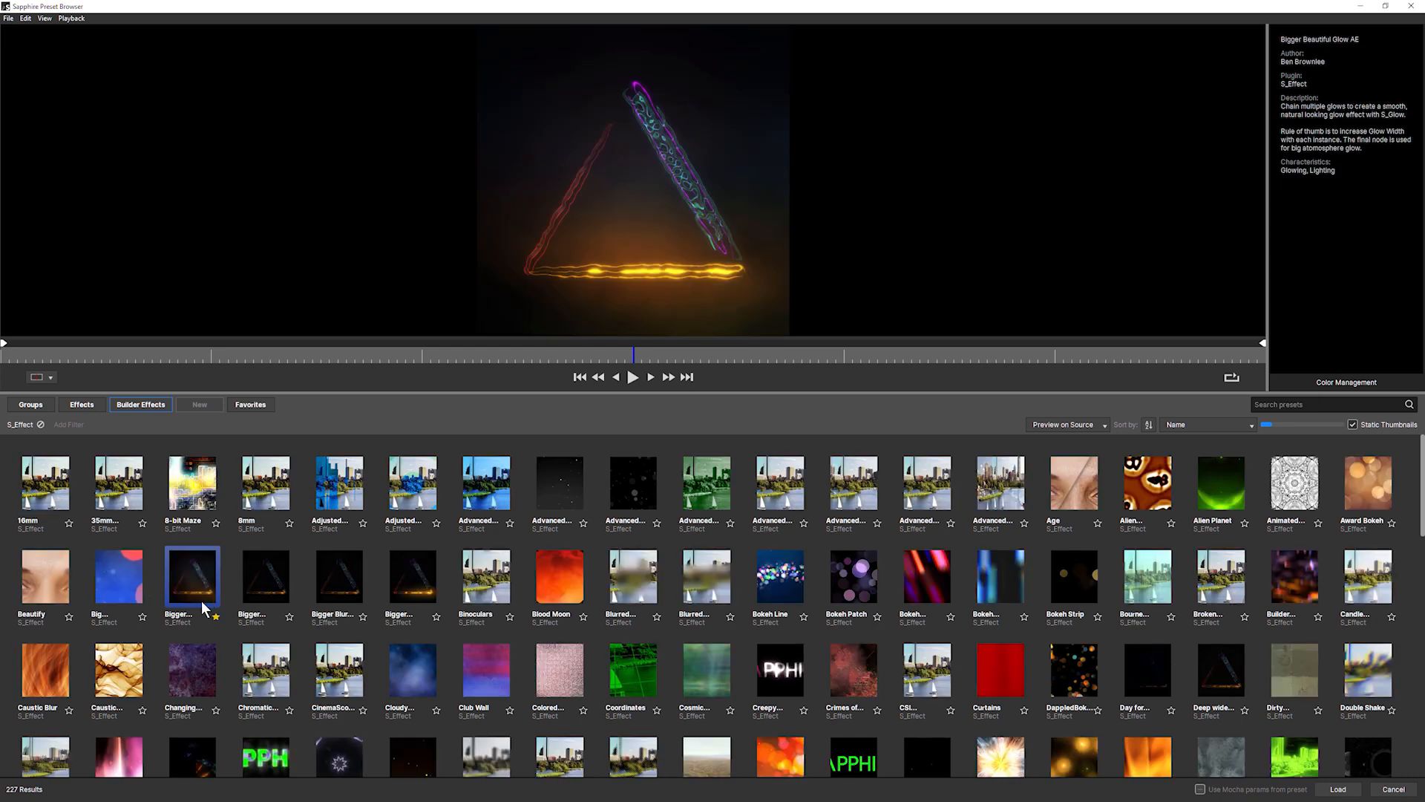
{"action": "key", "text": "Right"}
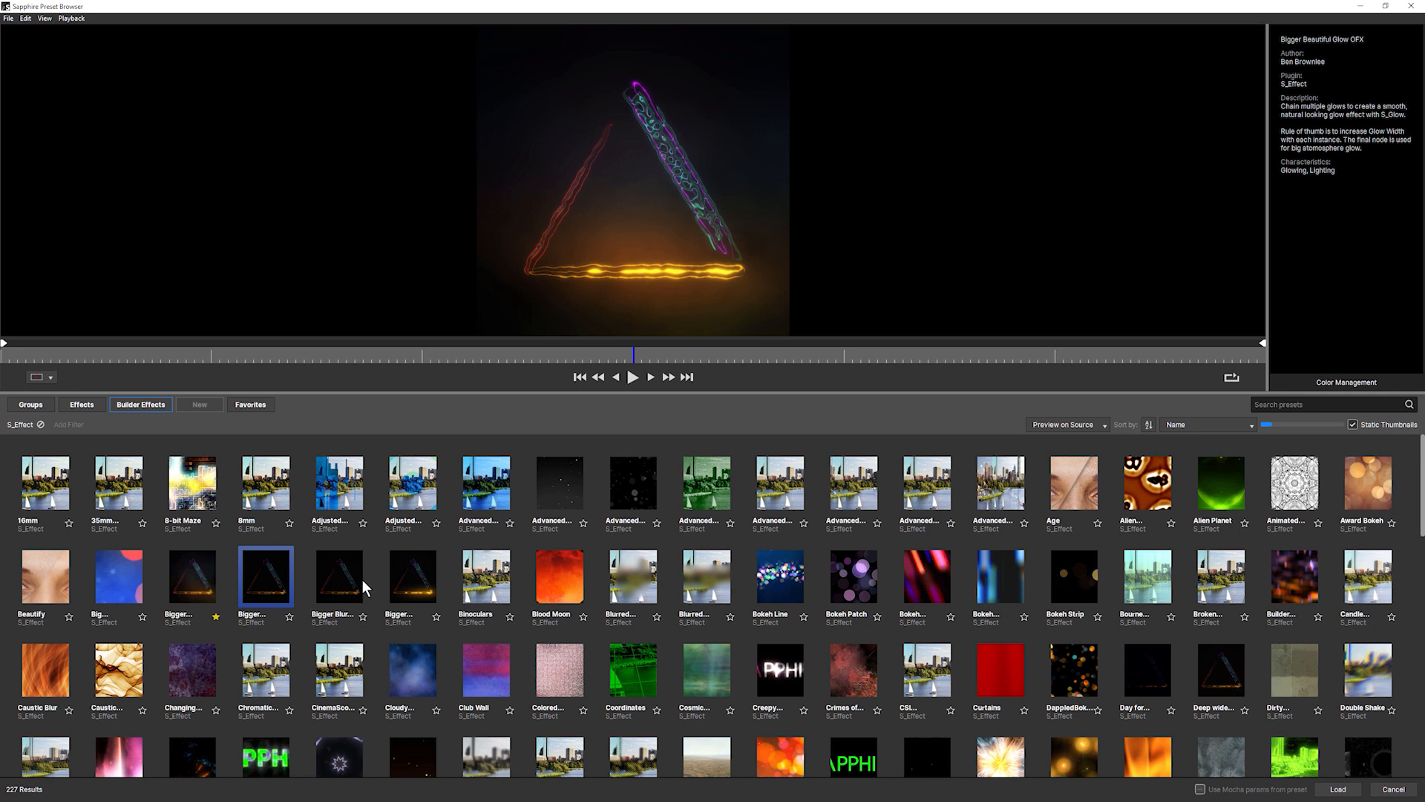
{"action": "left_click", "coordinate": [363, 582]}
{"action": "left_click", "coordinate": [417, 579]}
{"action": "left_click", "coordinate": [340, 589]}
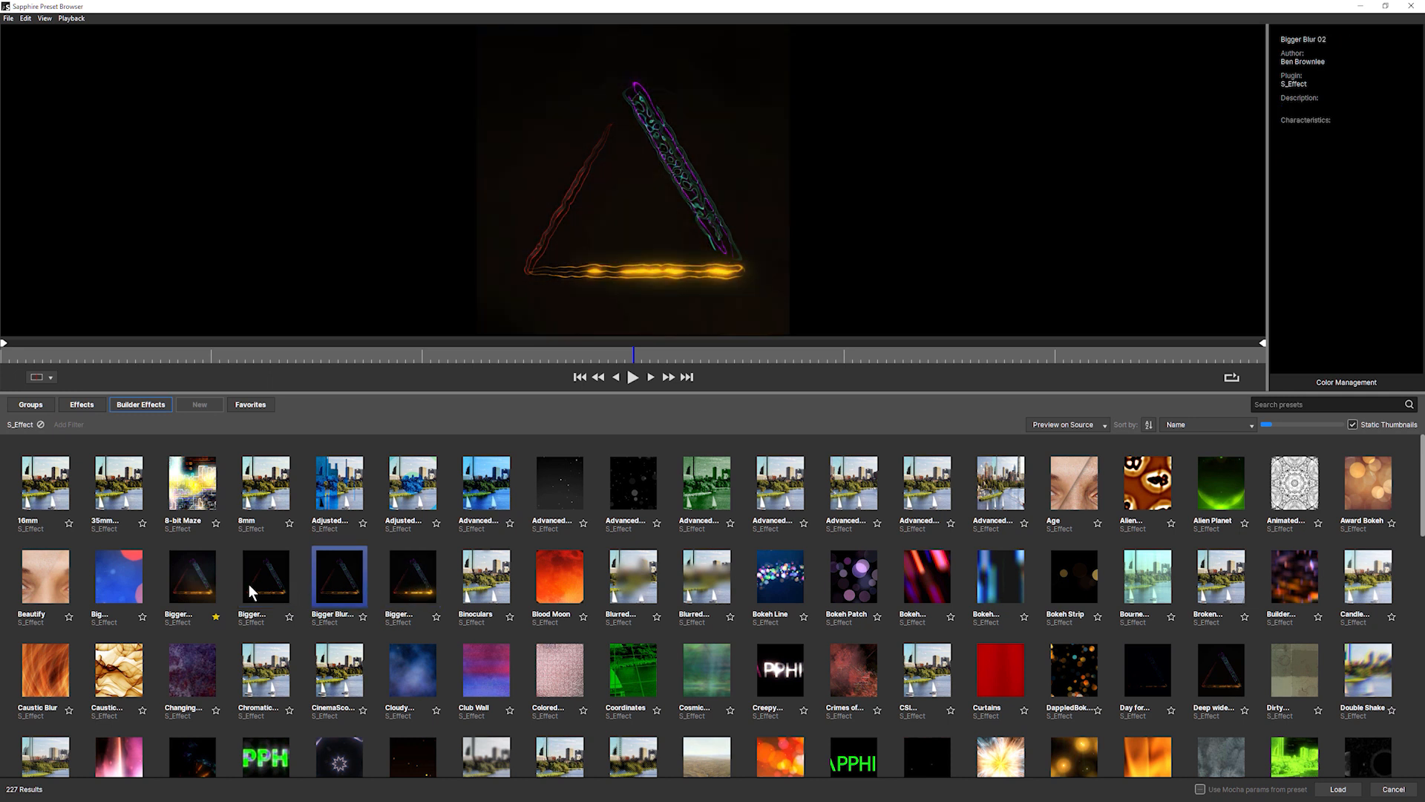
{"action": "left_click", "coordinate": [214, 583]}
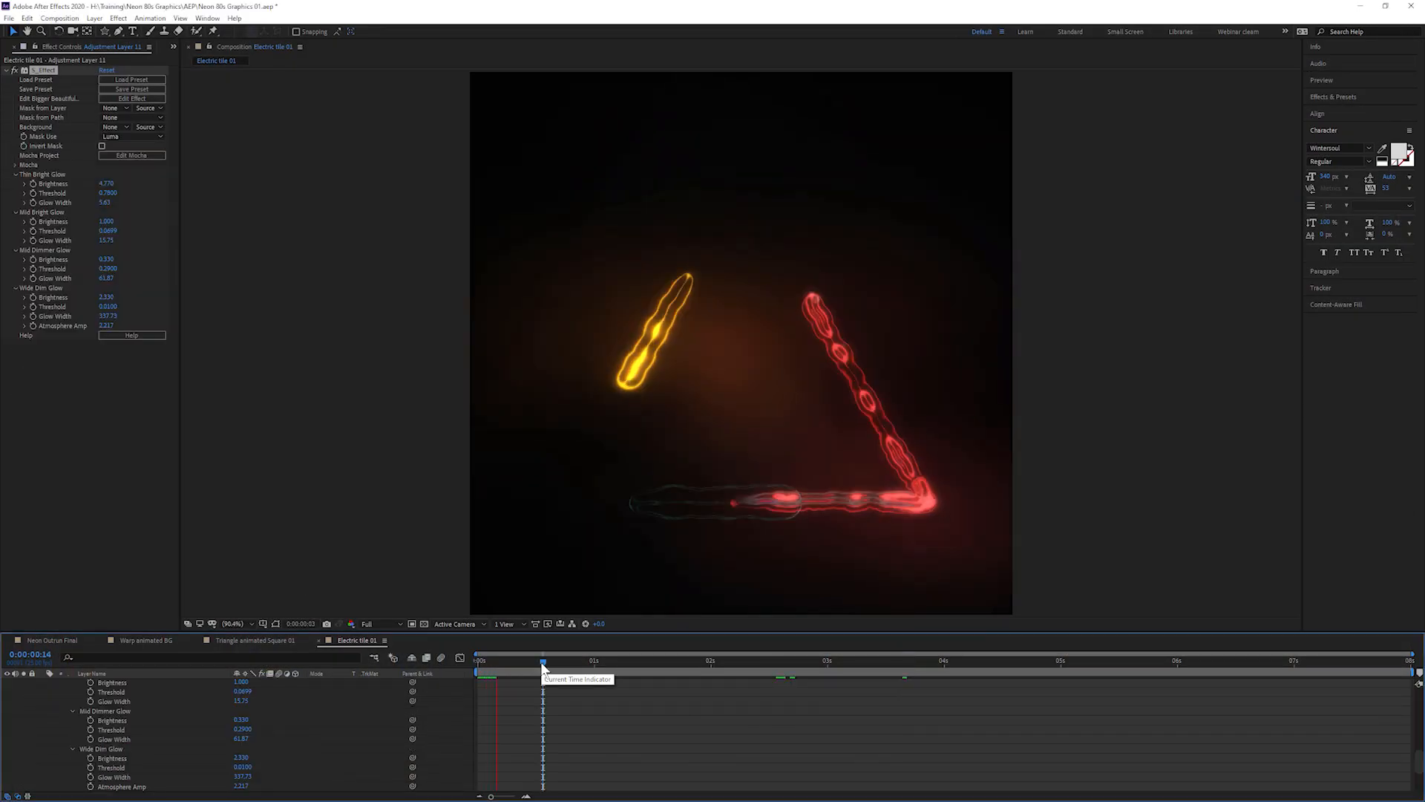
{"action": "key", "text": "space"}
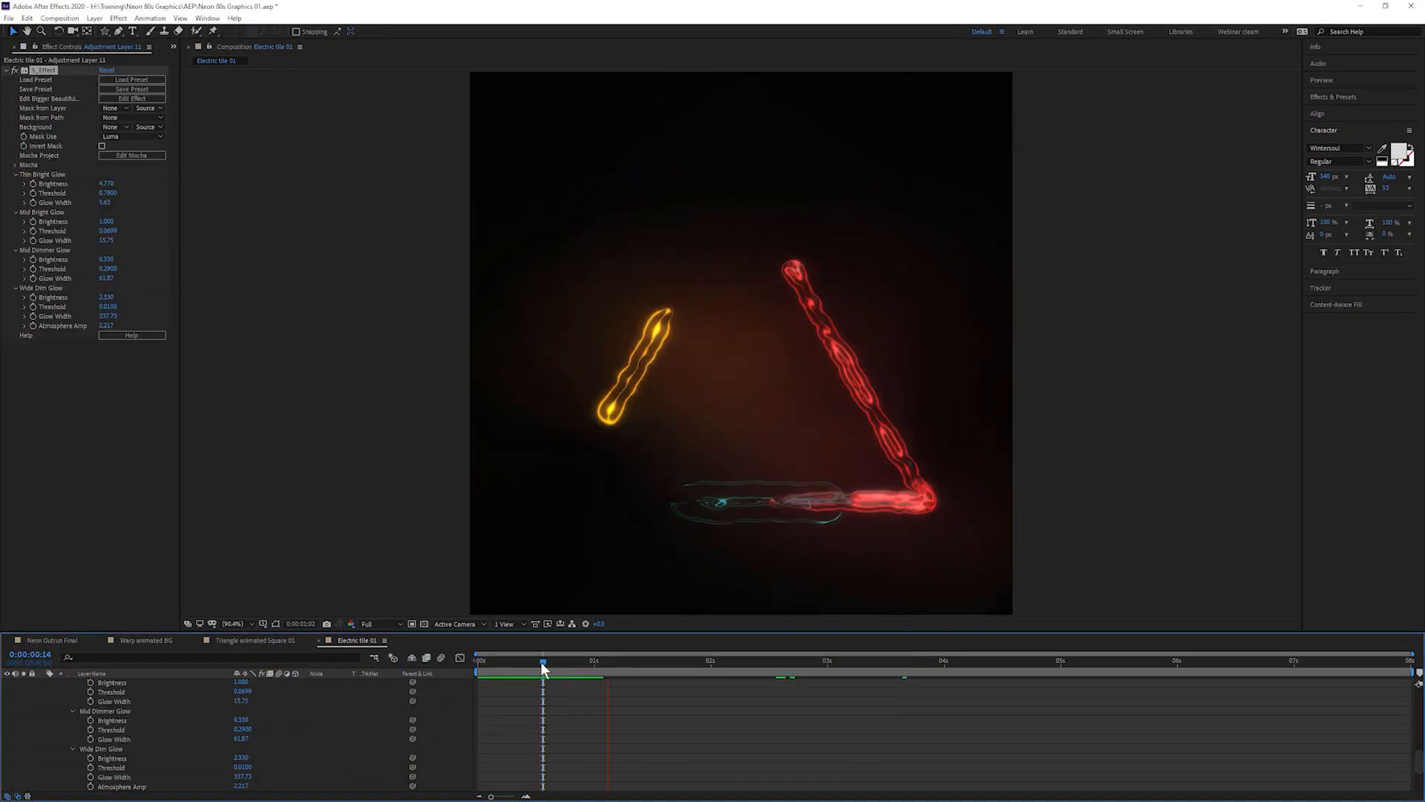